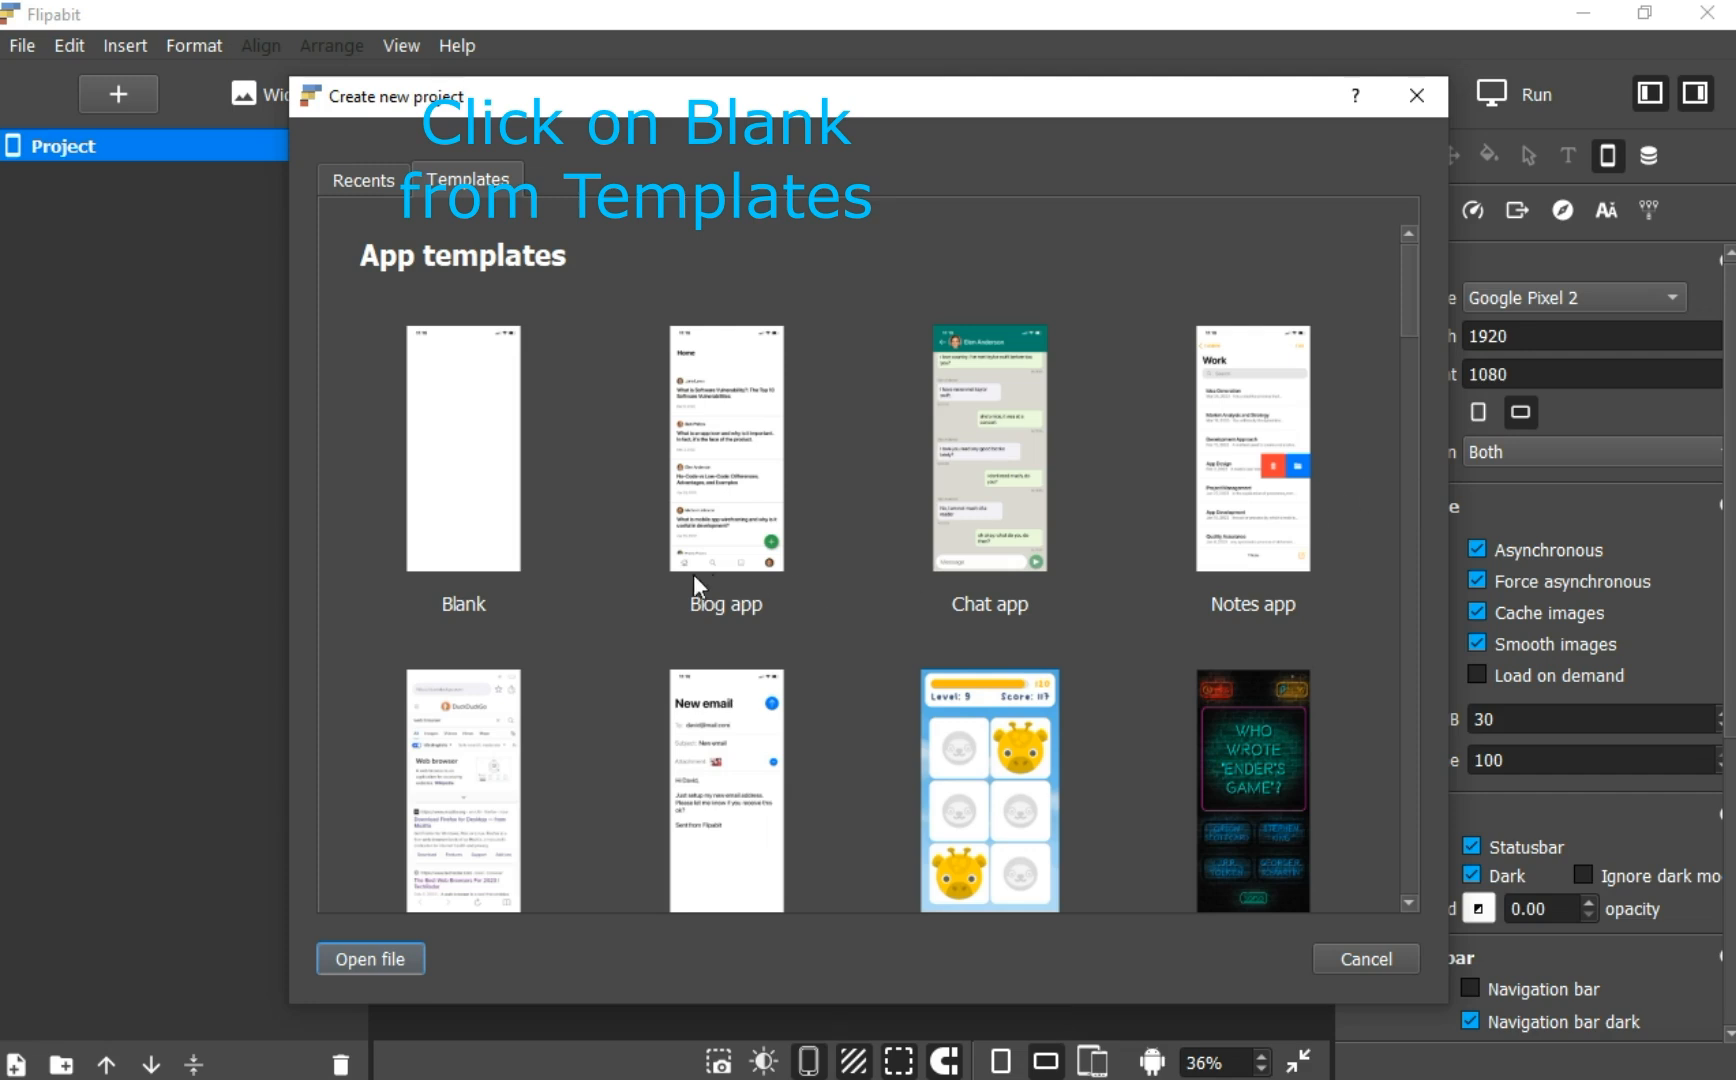
Create a project from the Blank template and set Page 1's background image to Red-Gradi-back from the Downloads folder
{"action": "left_click", "coordinate": [474, 490]}
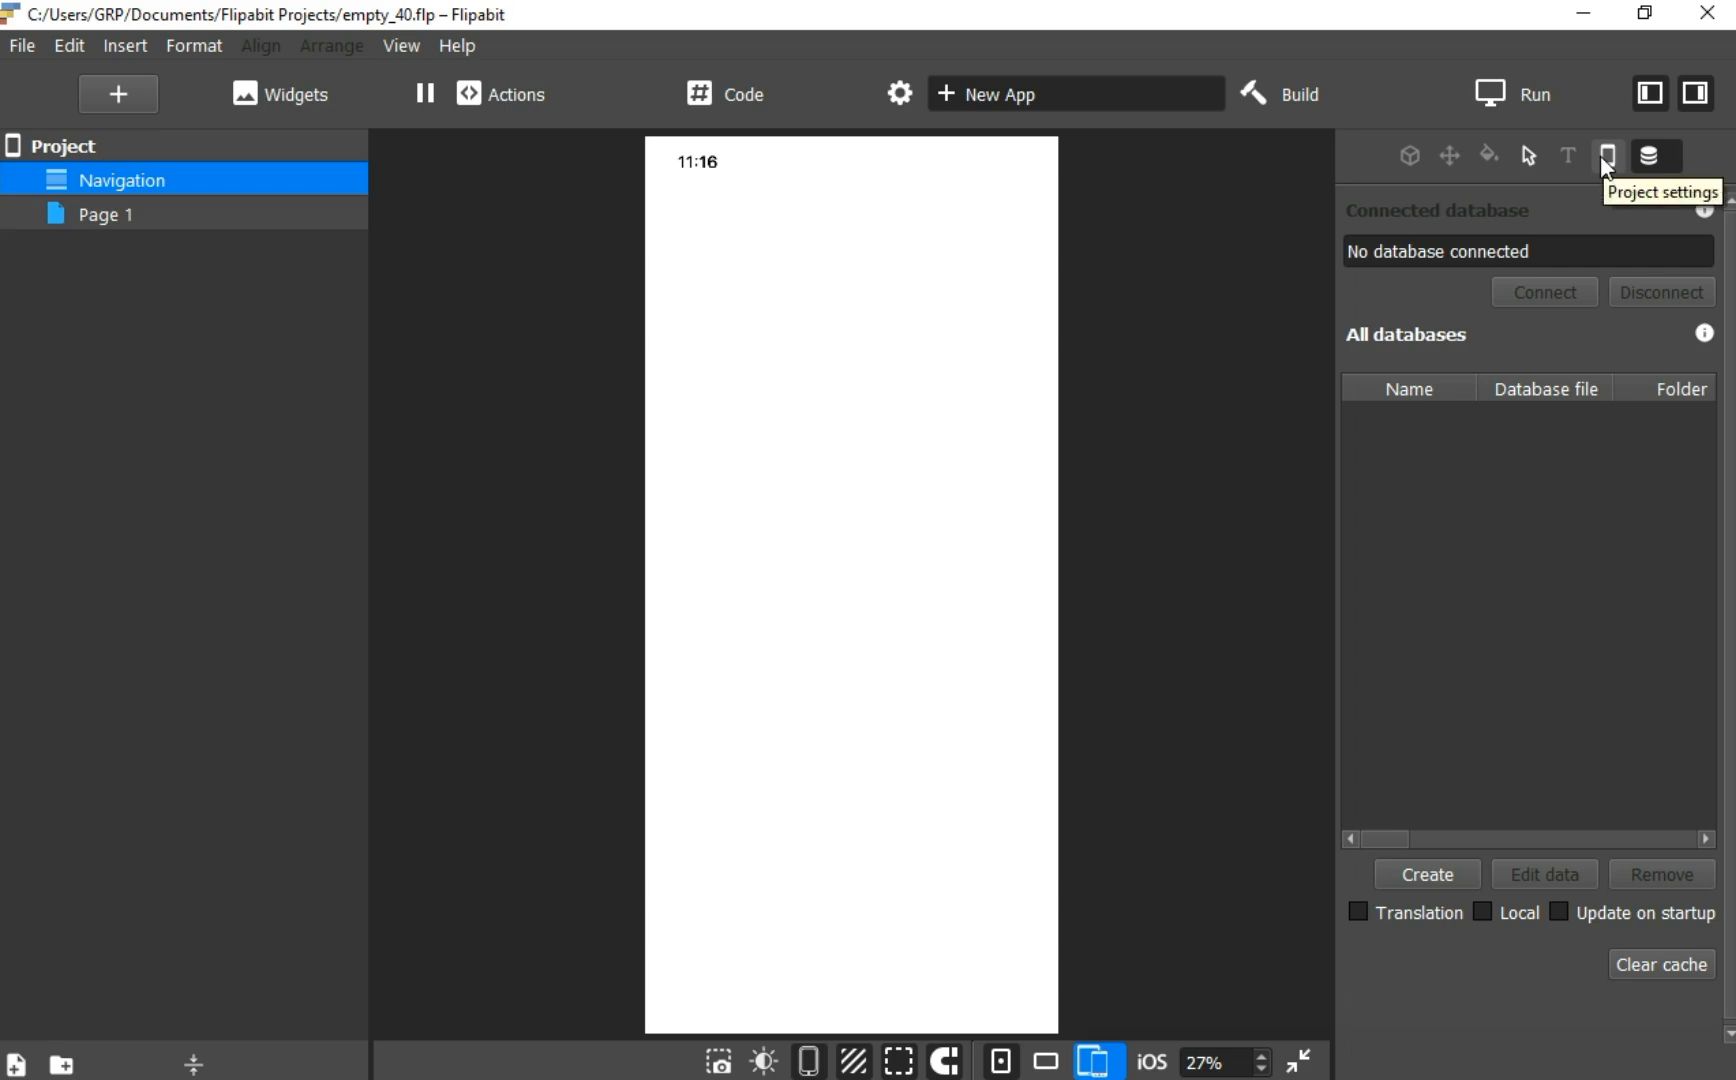
{"action": "left_click", "coordinate": [174, 222]}
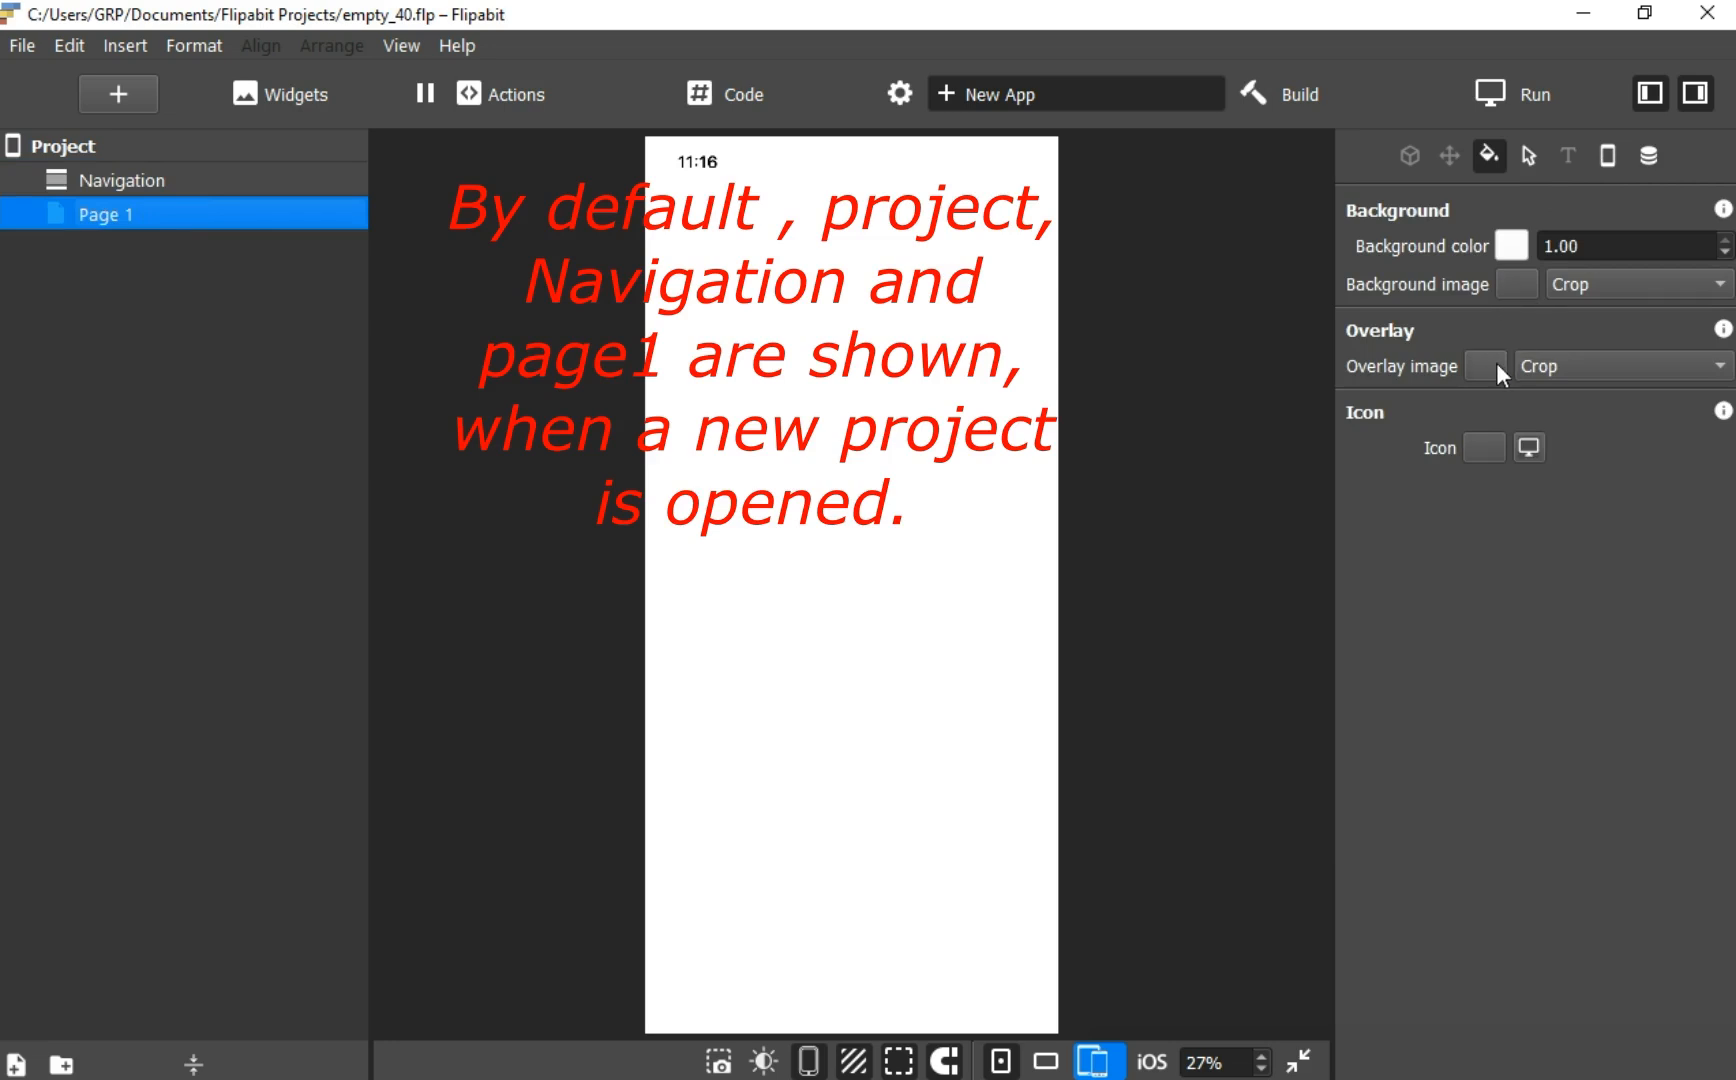
{"action": "left_click", "coordinate": [1514, 286]}
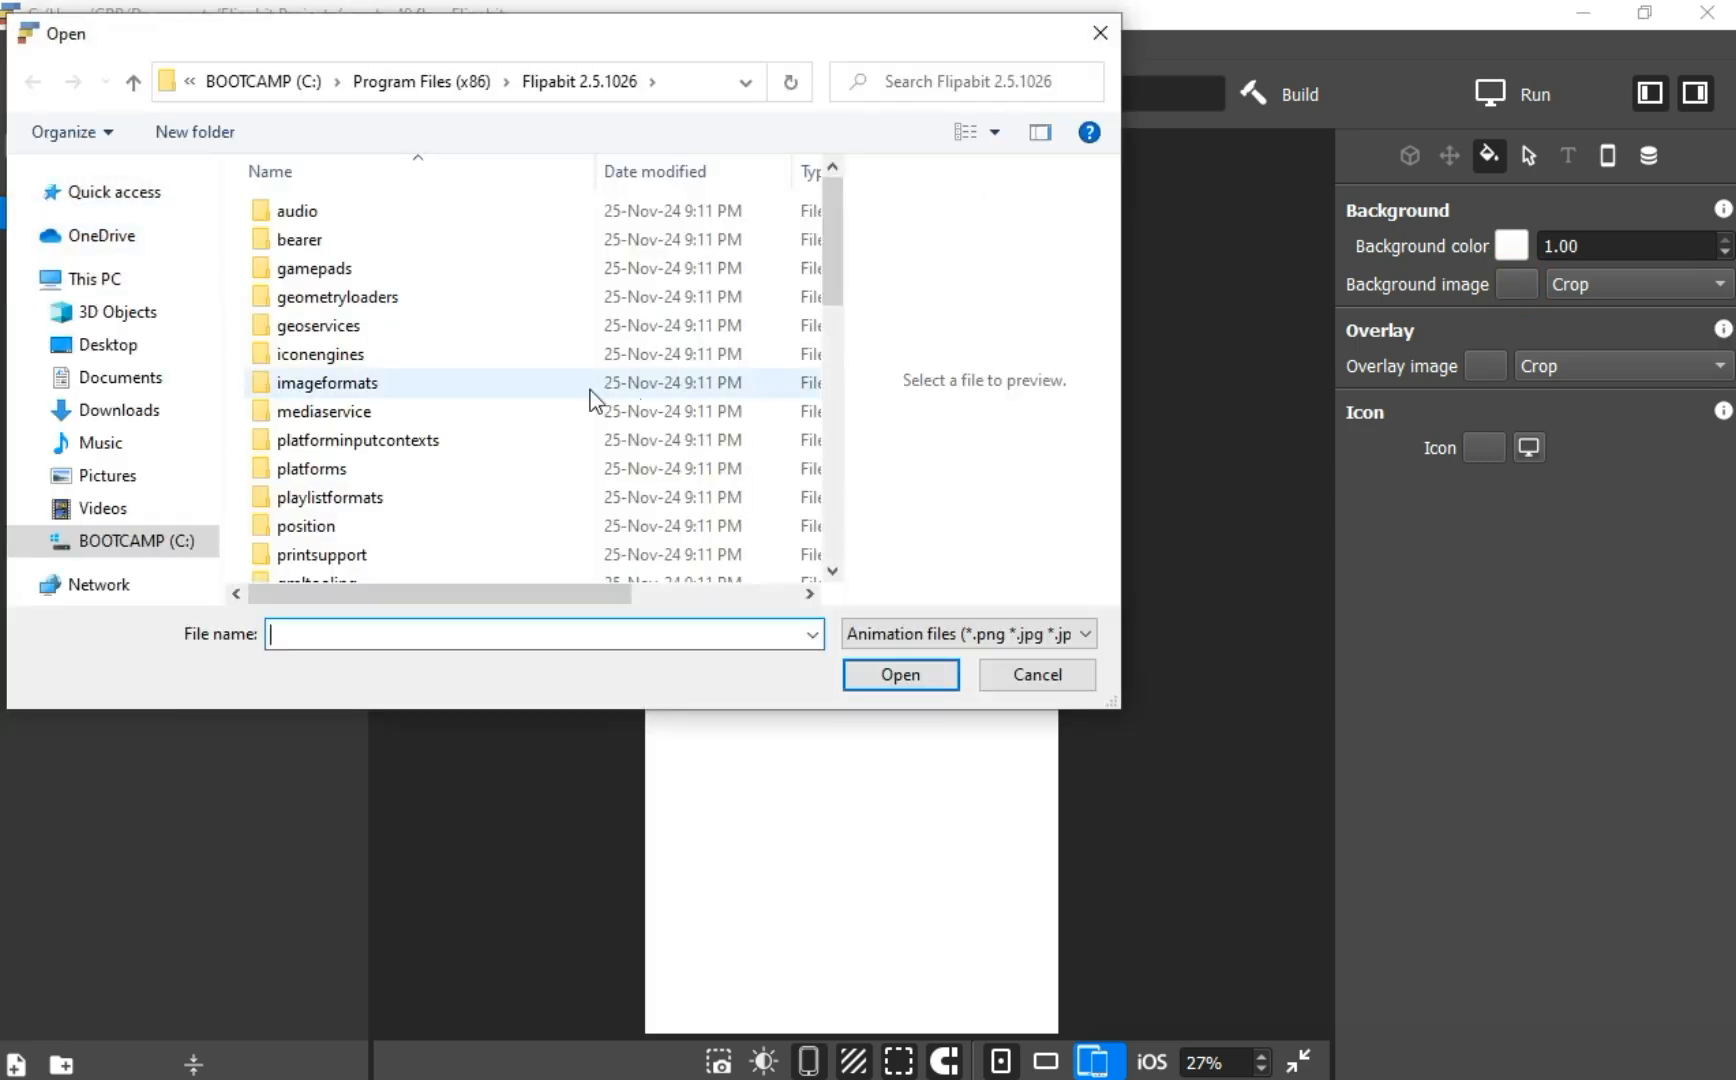
{"action": "left_click_drag", "start_coordinate": [835, 254], "coordinate": [840, 527]}
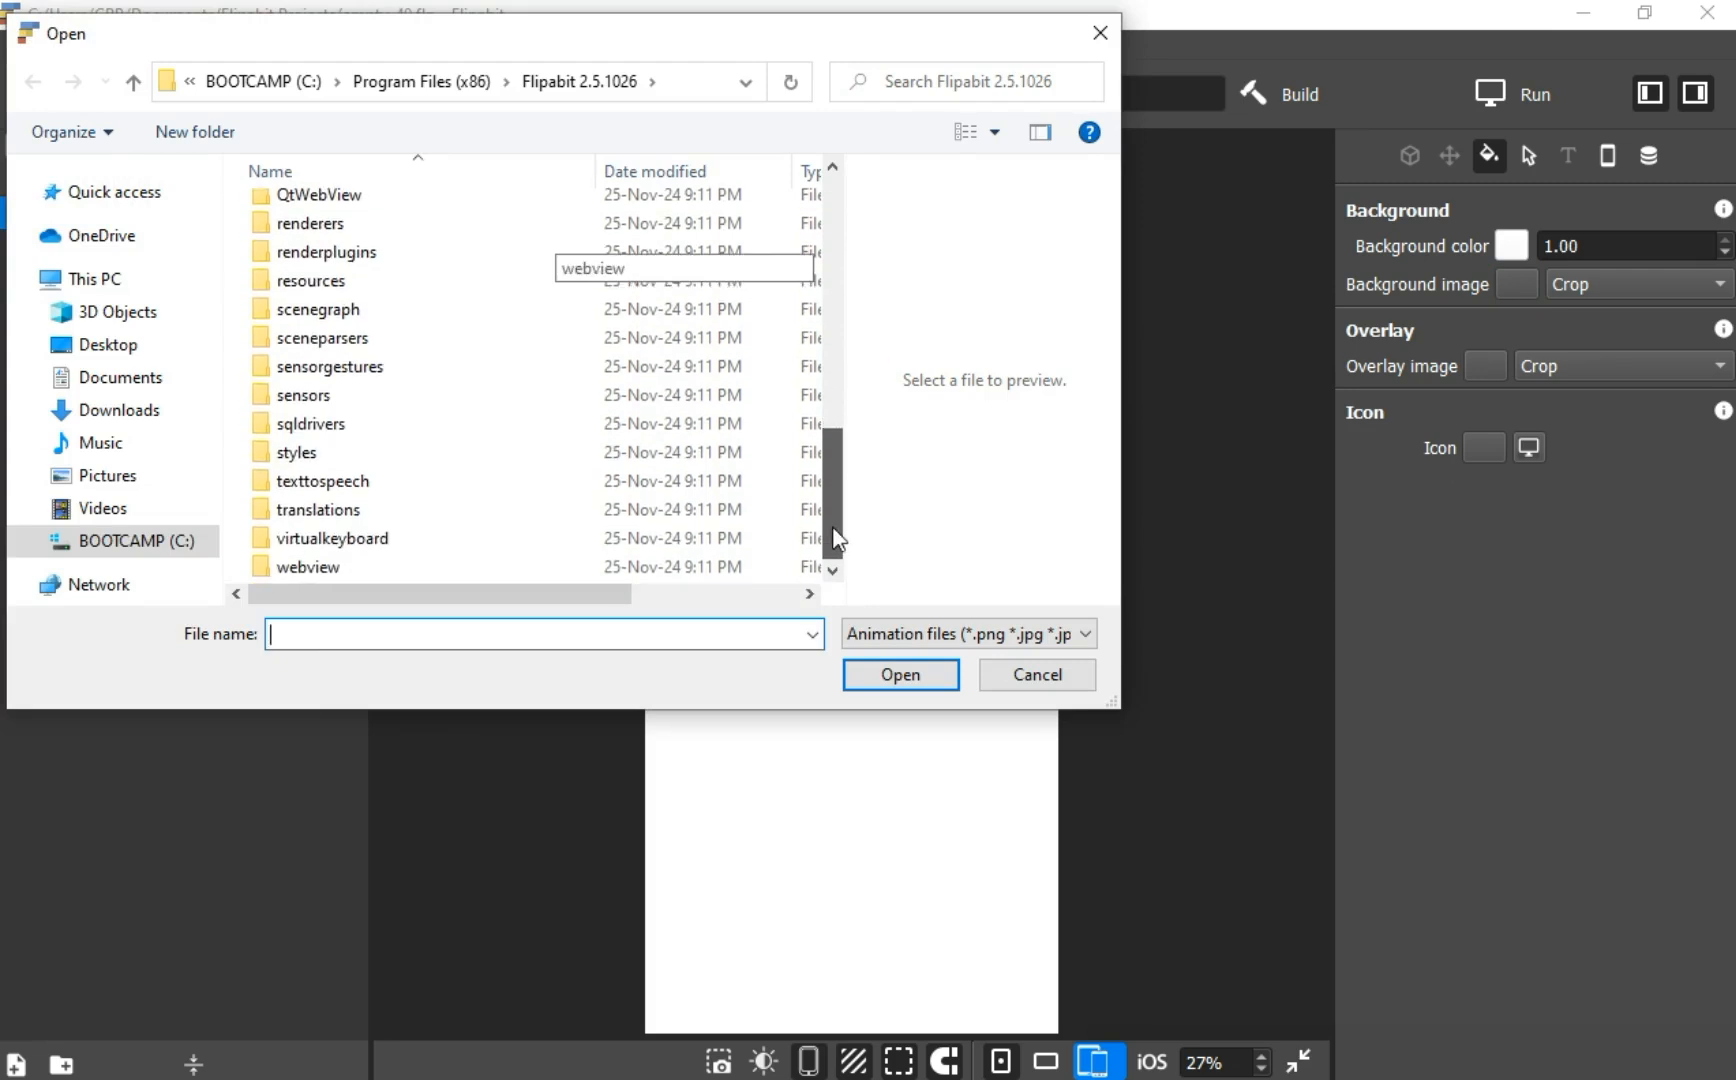
{"action": "left_click", "coordinate": [145, 418]}
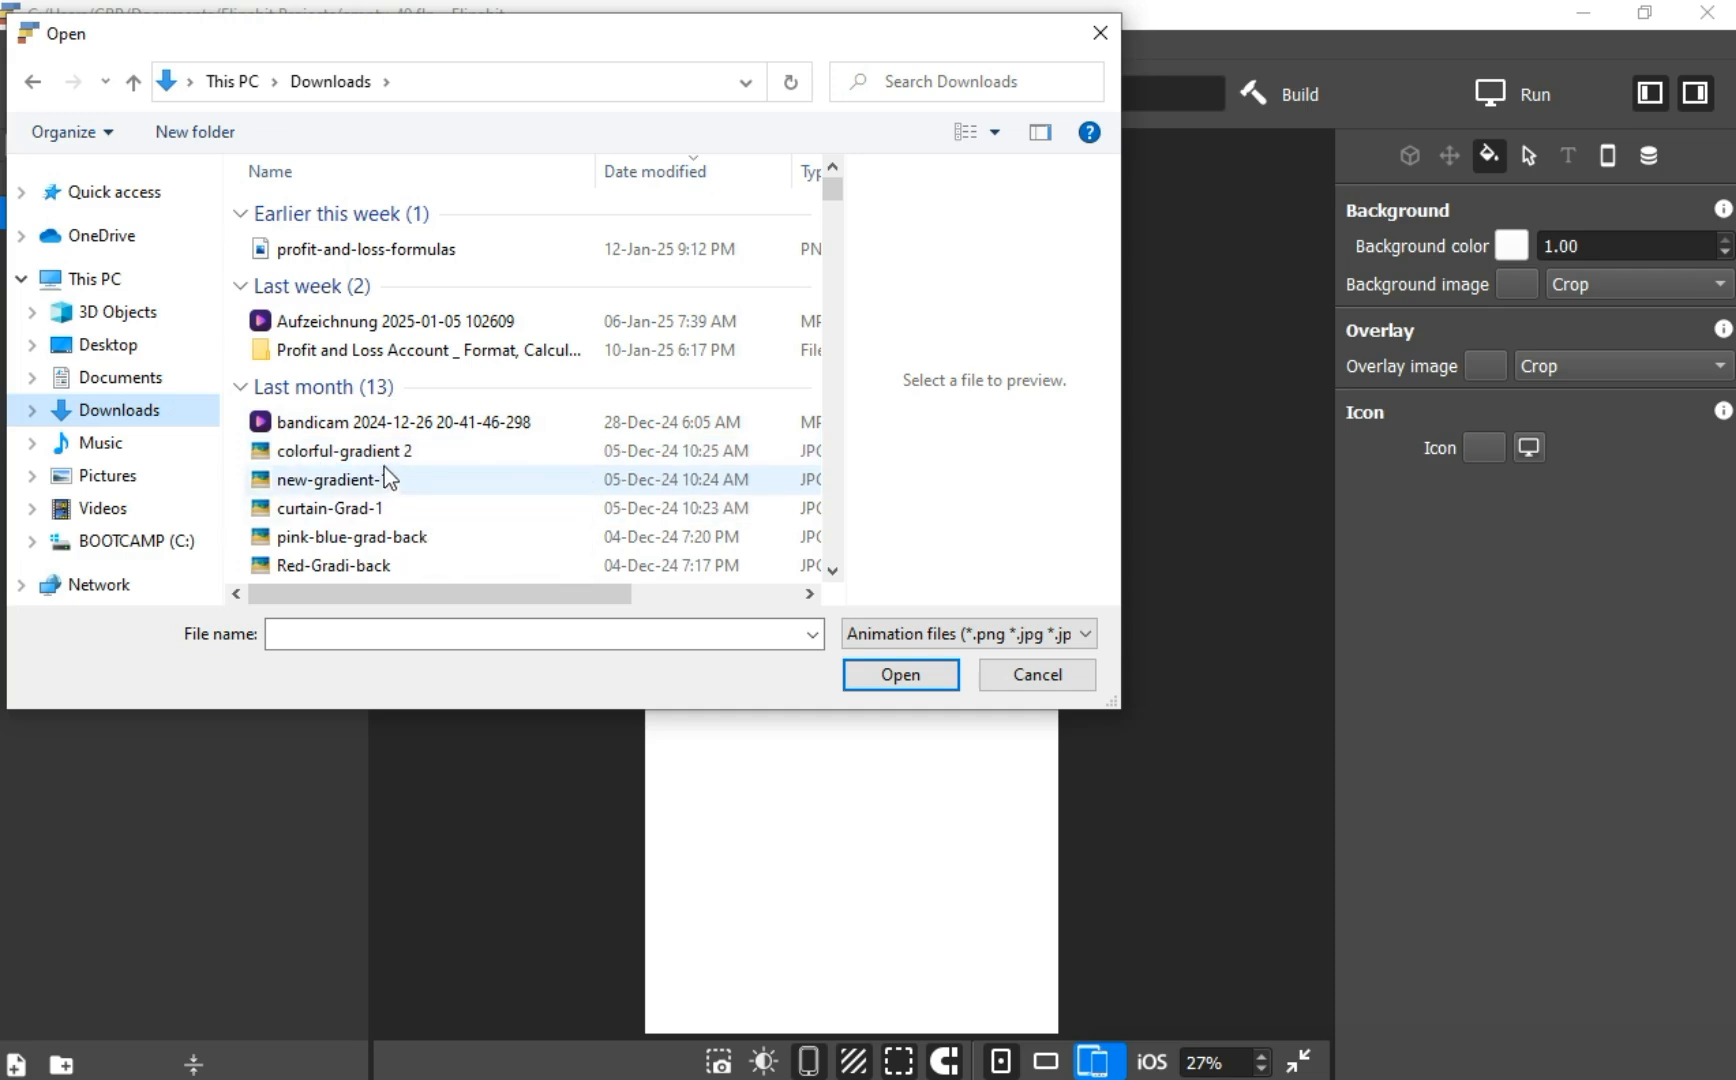
{"action": "left_click", "coordinate": [389, 466]}
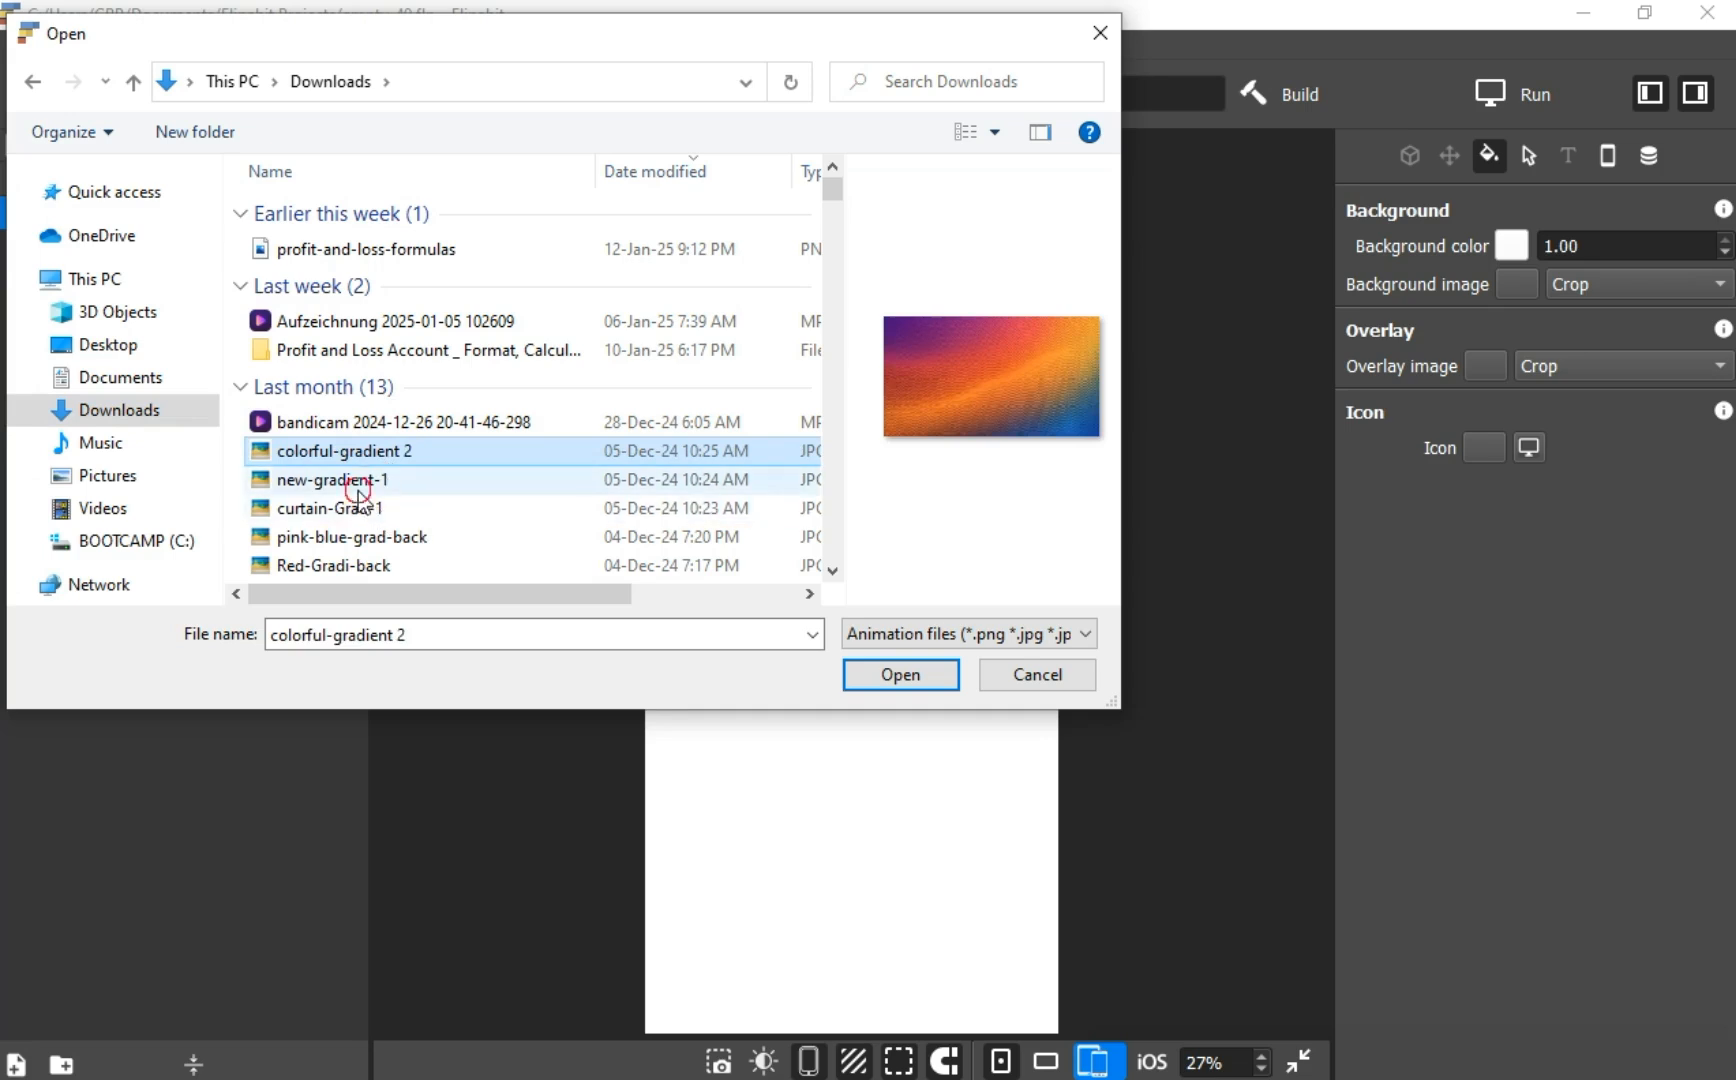
{"action": "left_click", "coordinate": [358, 489]}
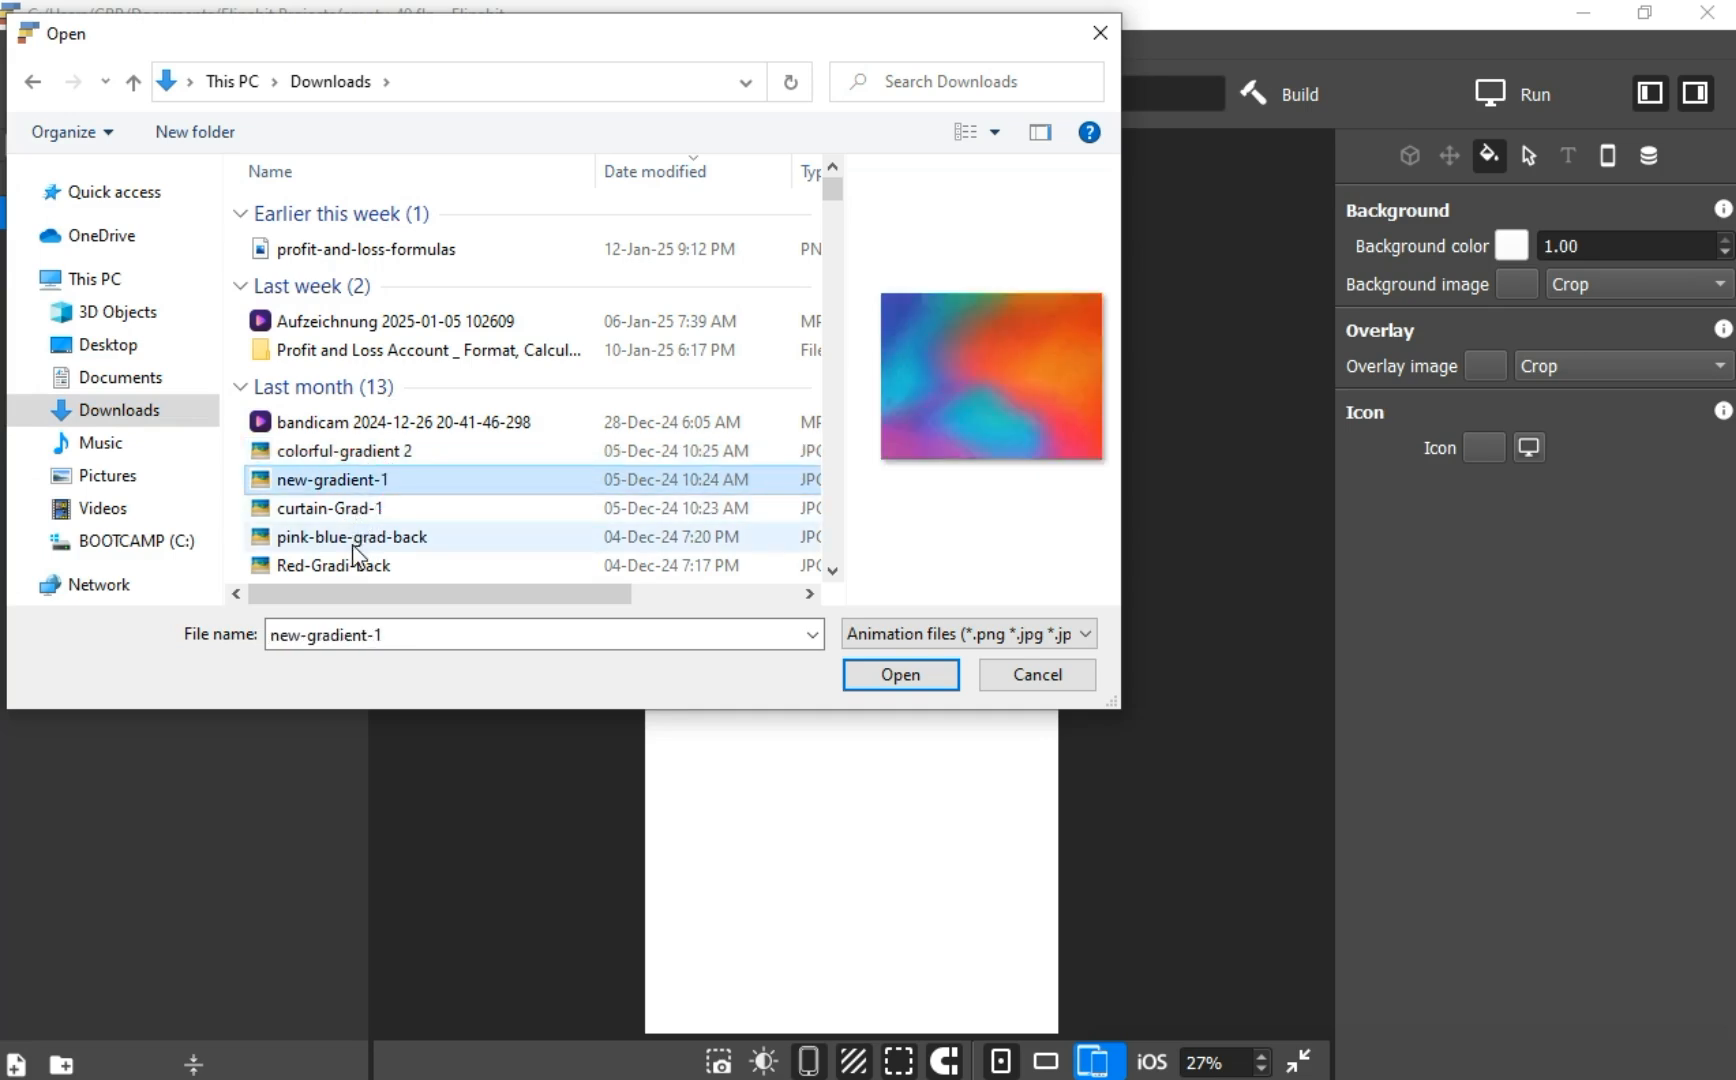
{"action": "left_click", "coordinate": [352, 542]}
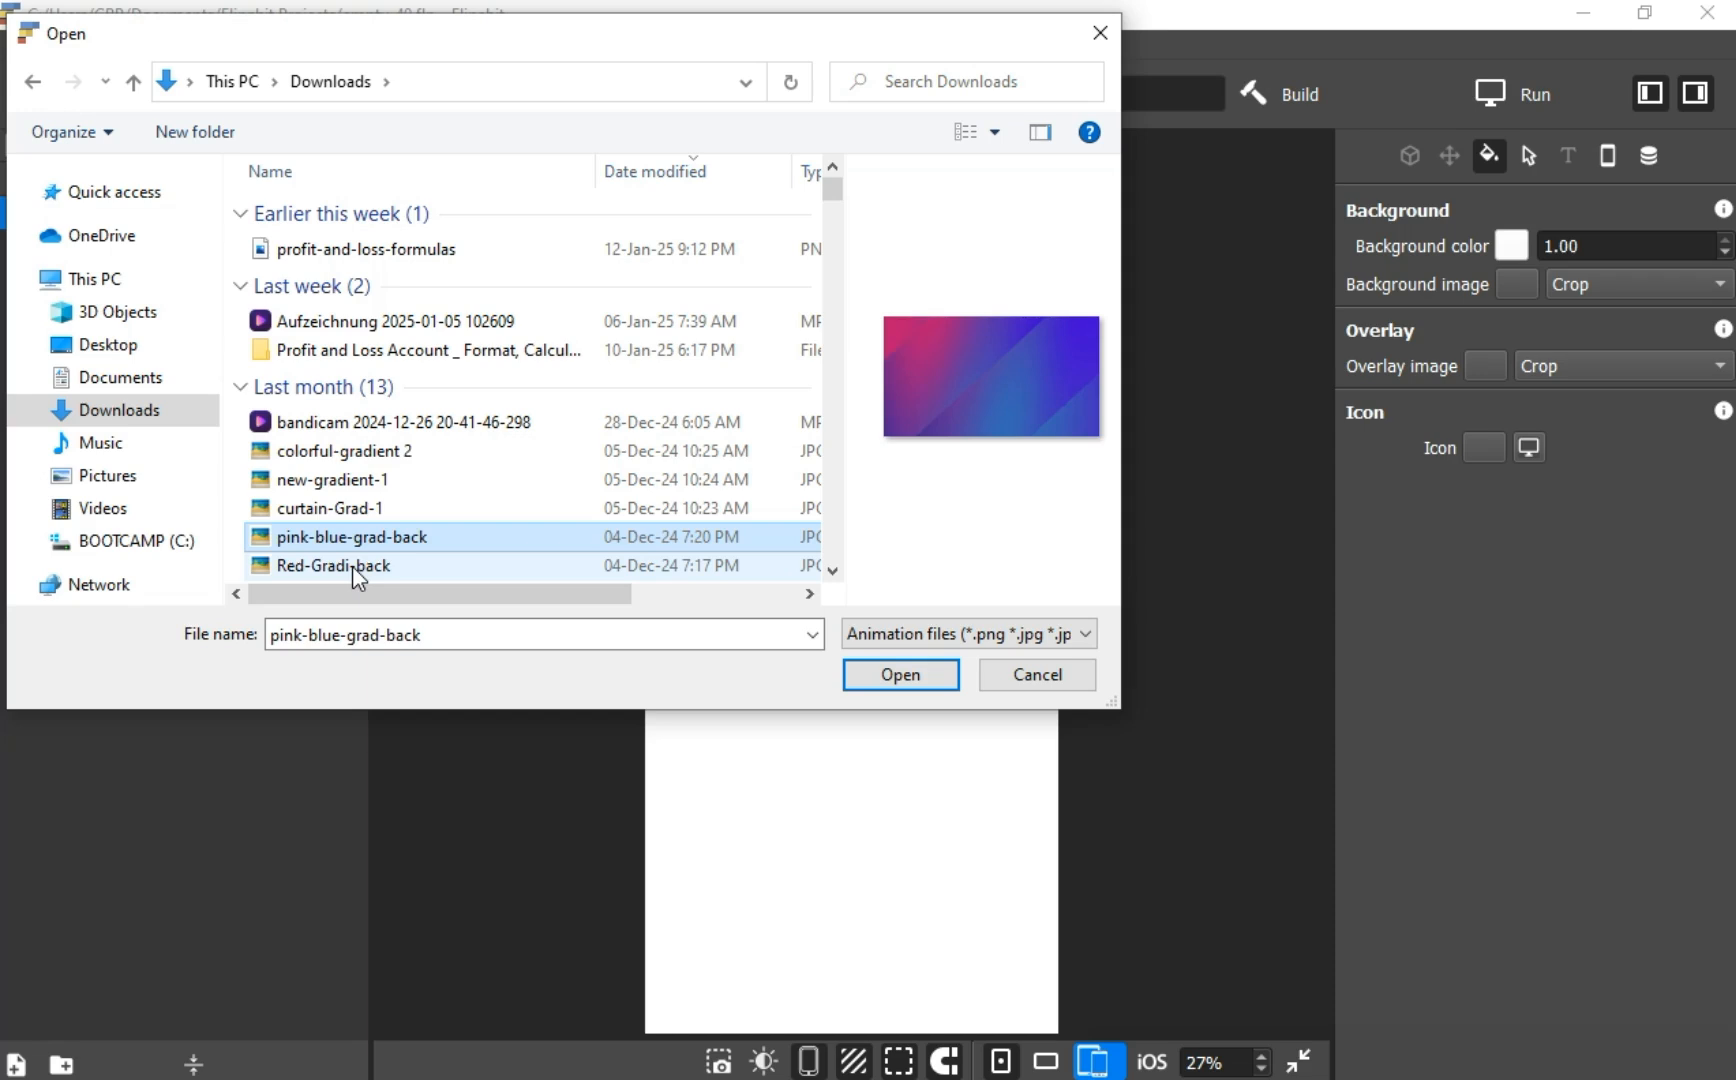
{"action": "left_click", "coordinate": [354, 569]}
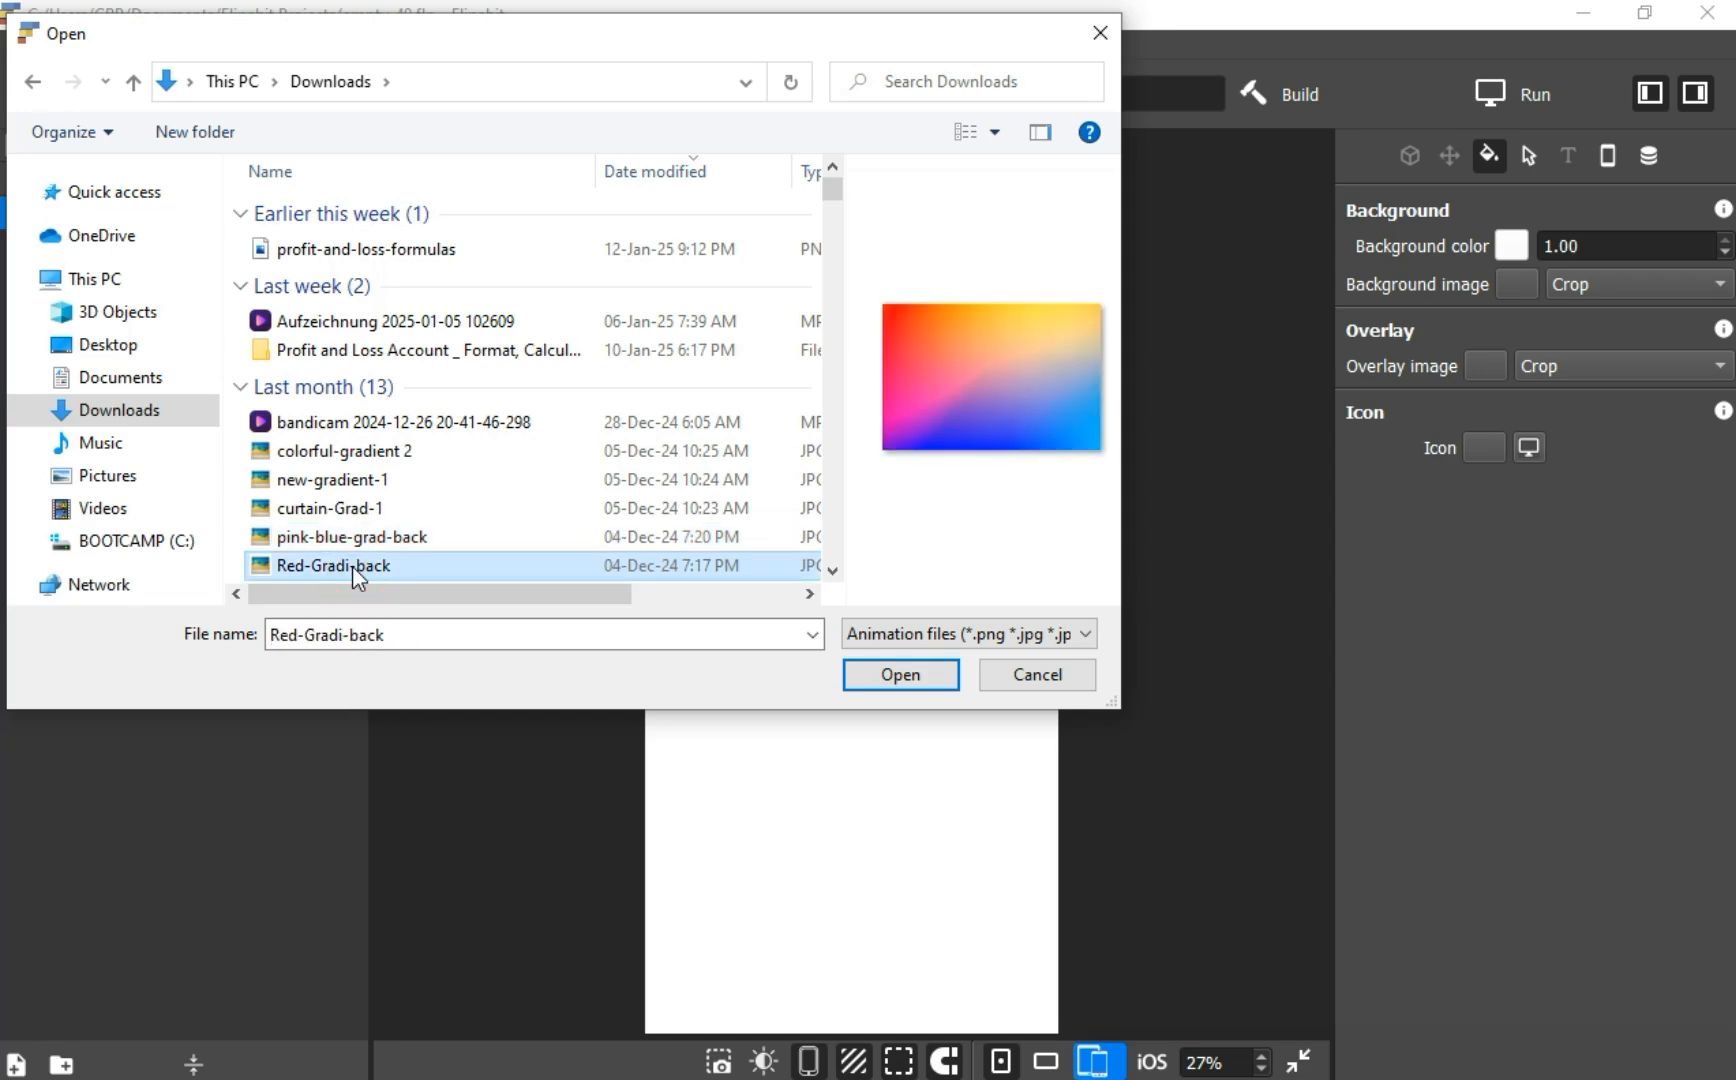
{"action": "left_click", "coordinate": [887, 673]}
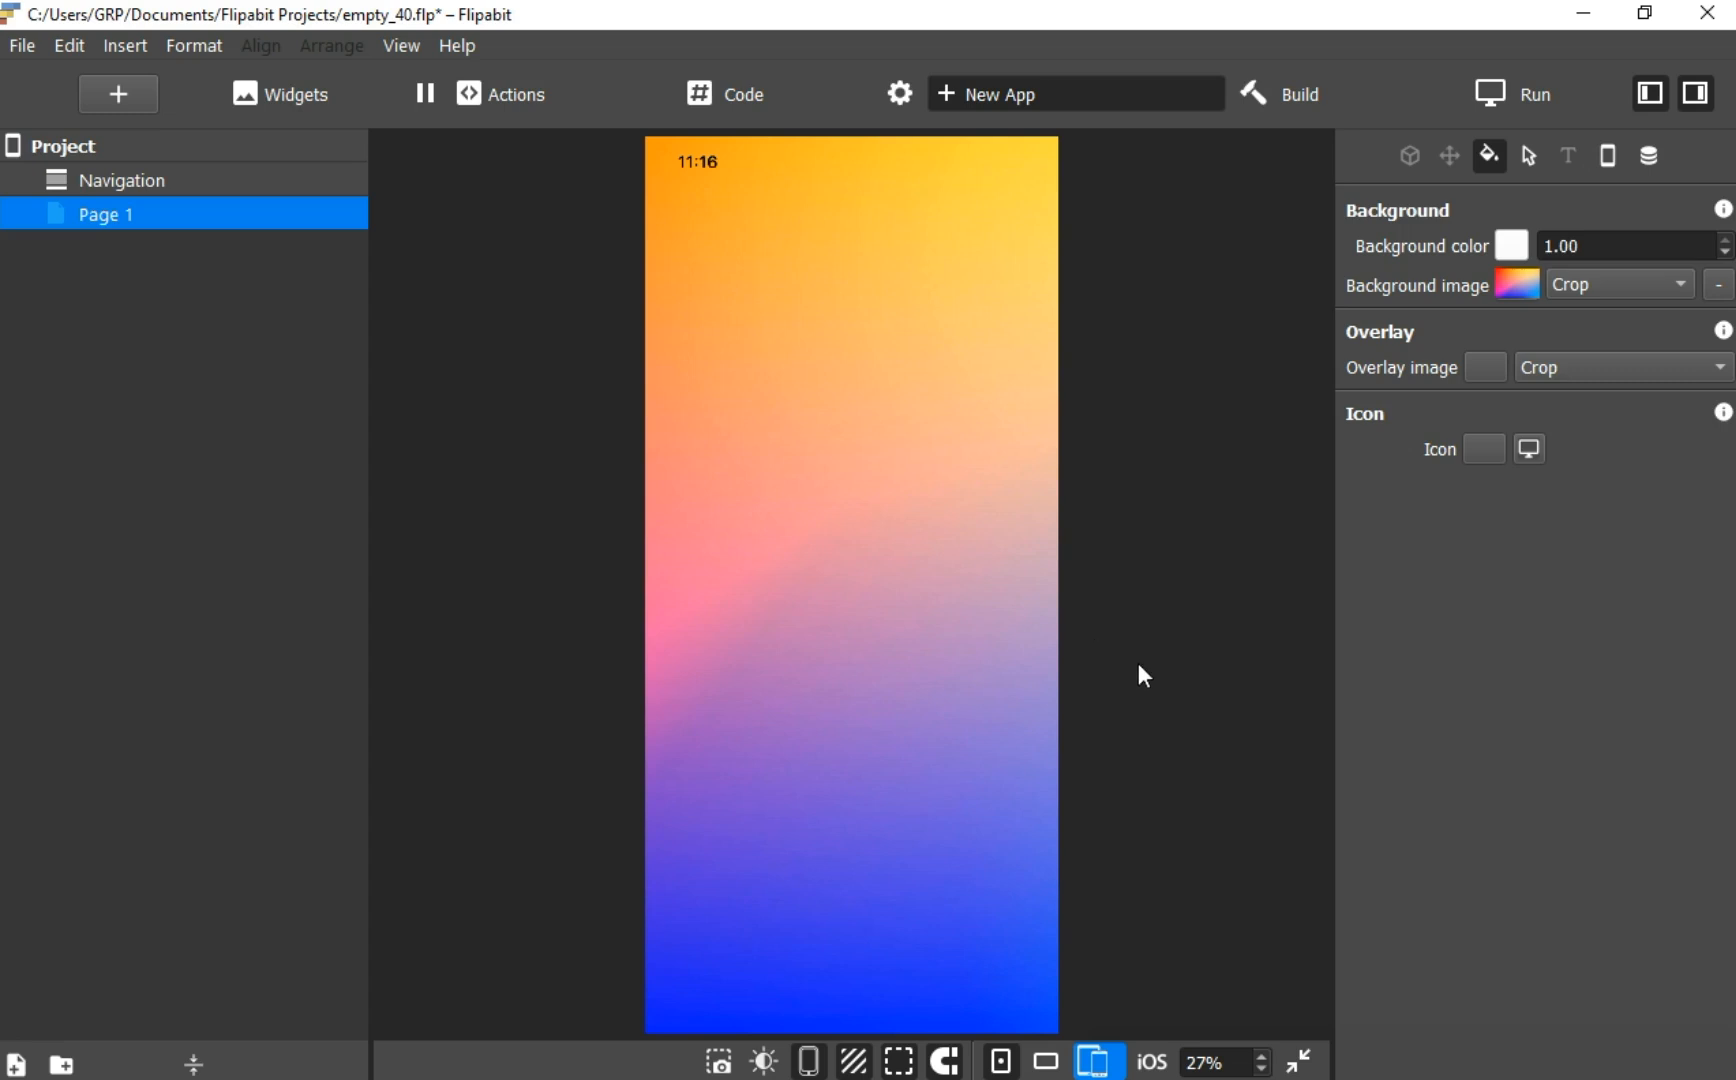
Add a Text widget to Page 1 and resize it into a short, wide box near the top of the page
{"action": "left_click", "coordinate": [300, 100]}
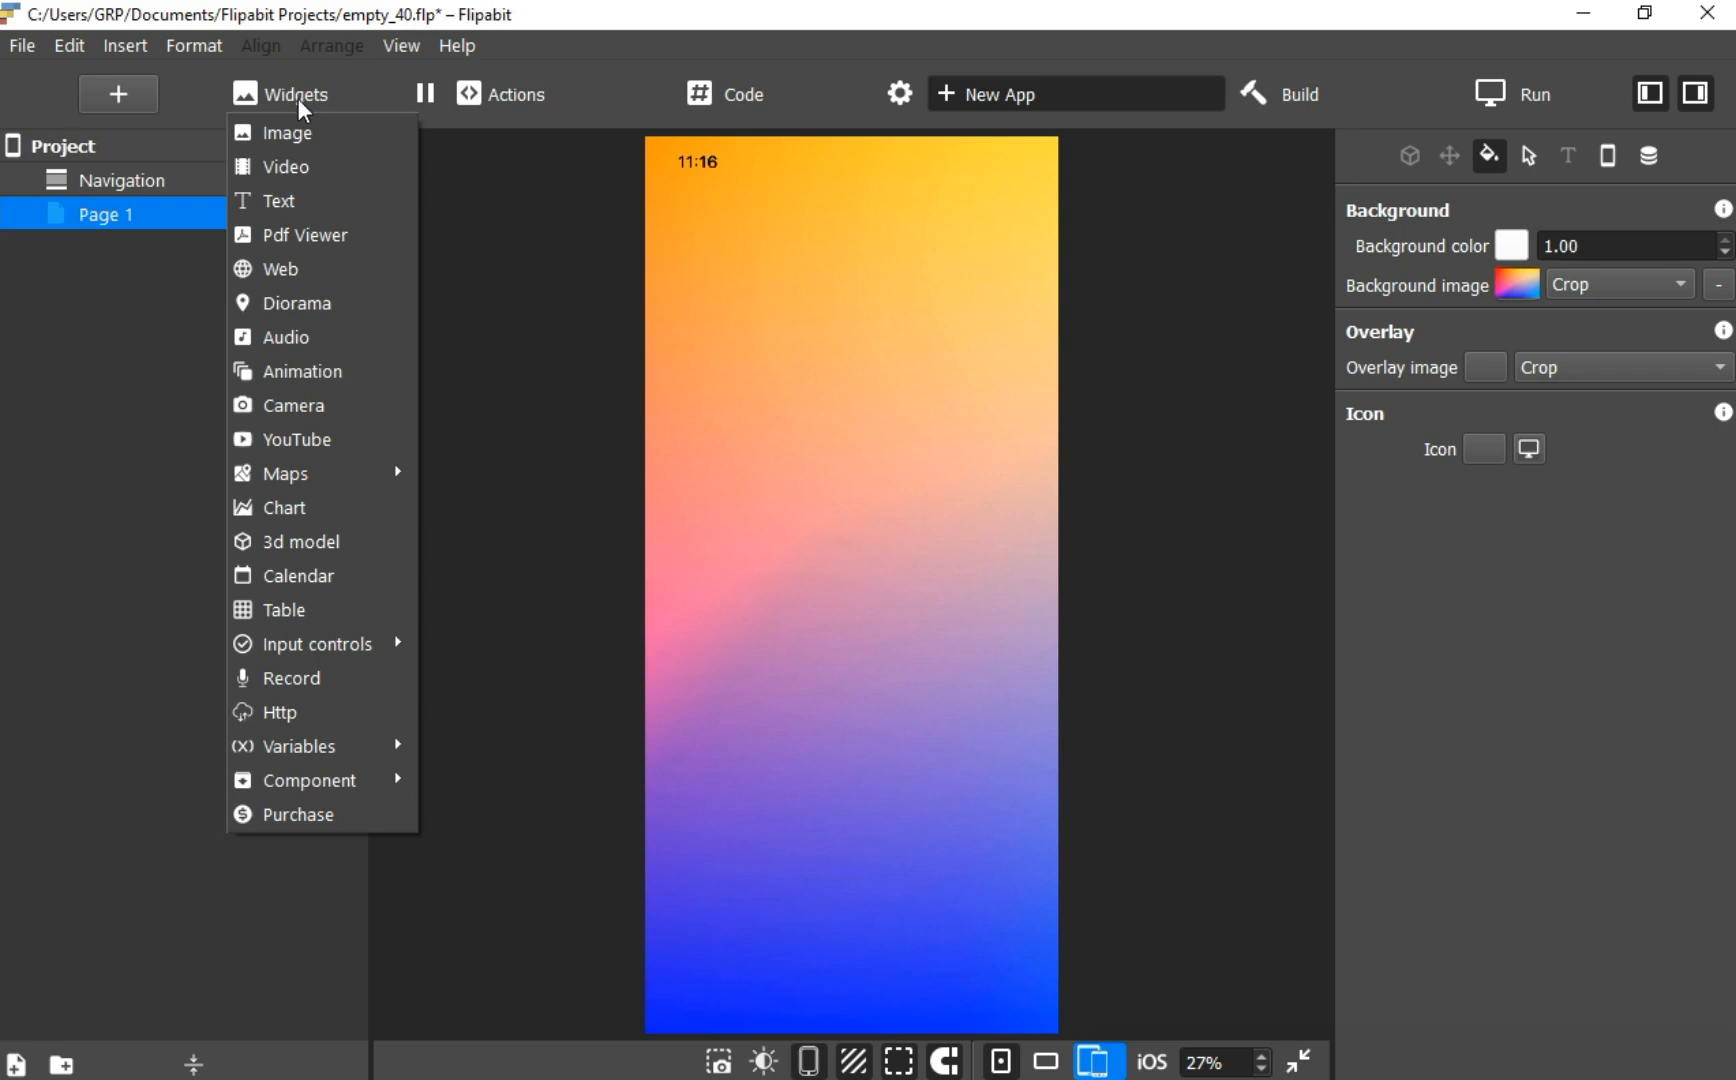
{"action": "left_click", "coordinate": [294, 200]}
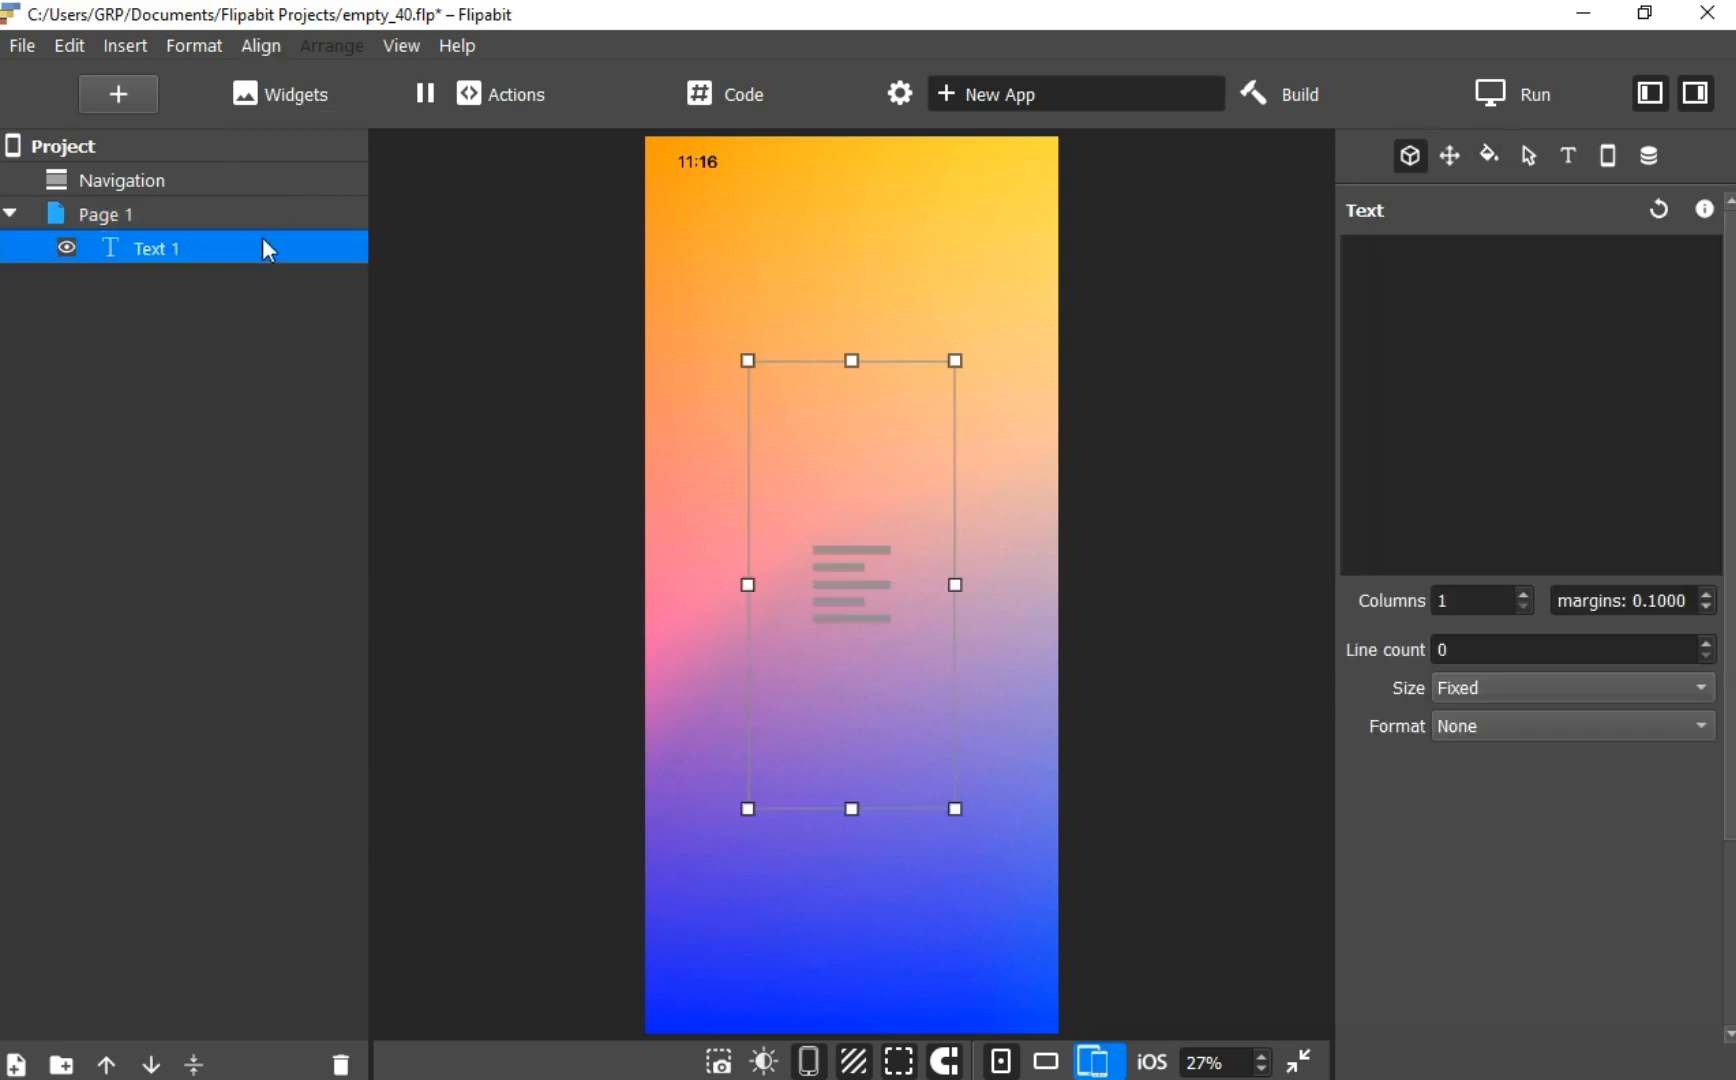
{"action": "left_click_drag", "start_coordinate": [851, 808], "coordinate": [901, 196]}
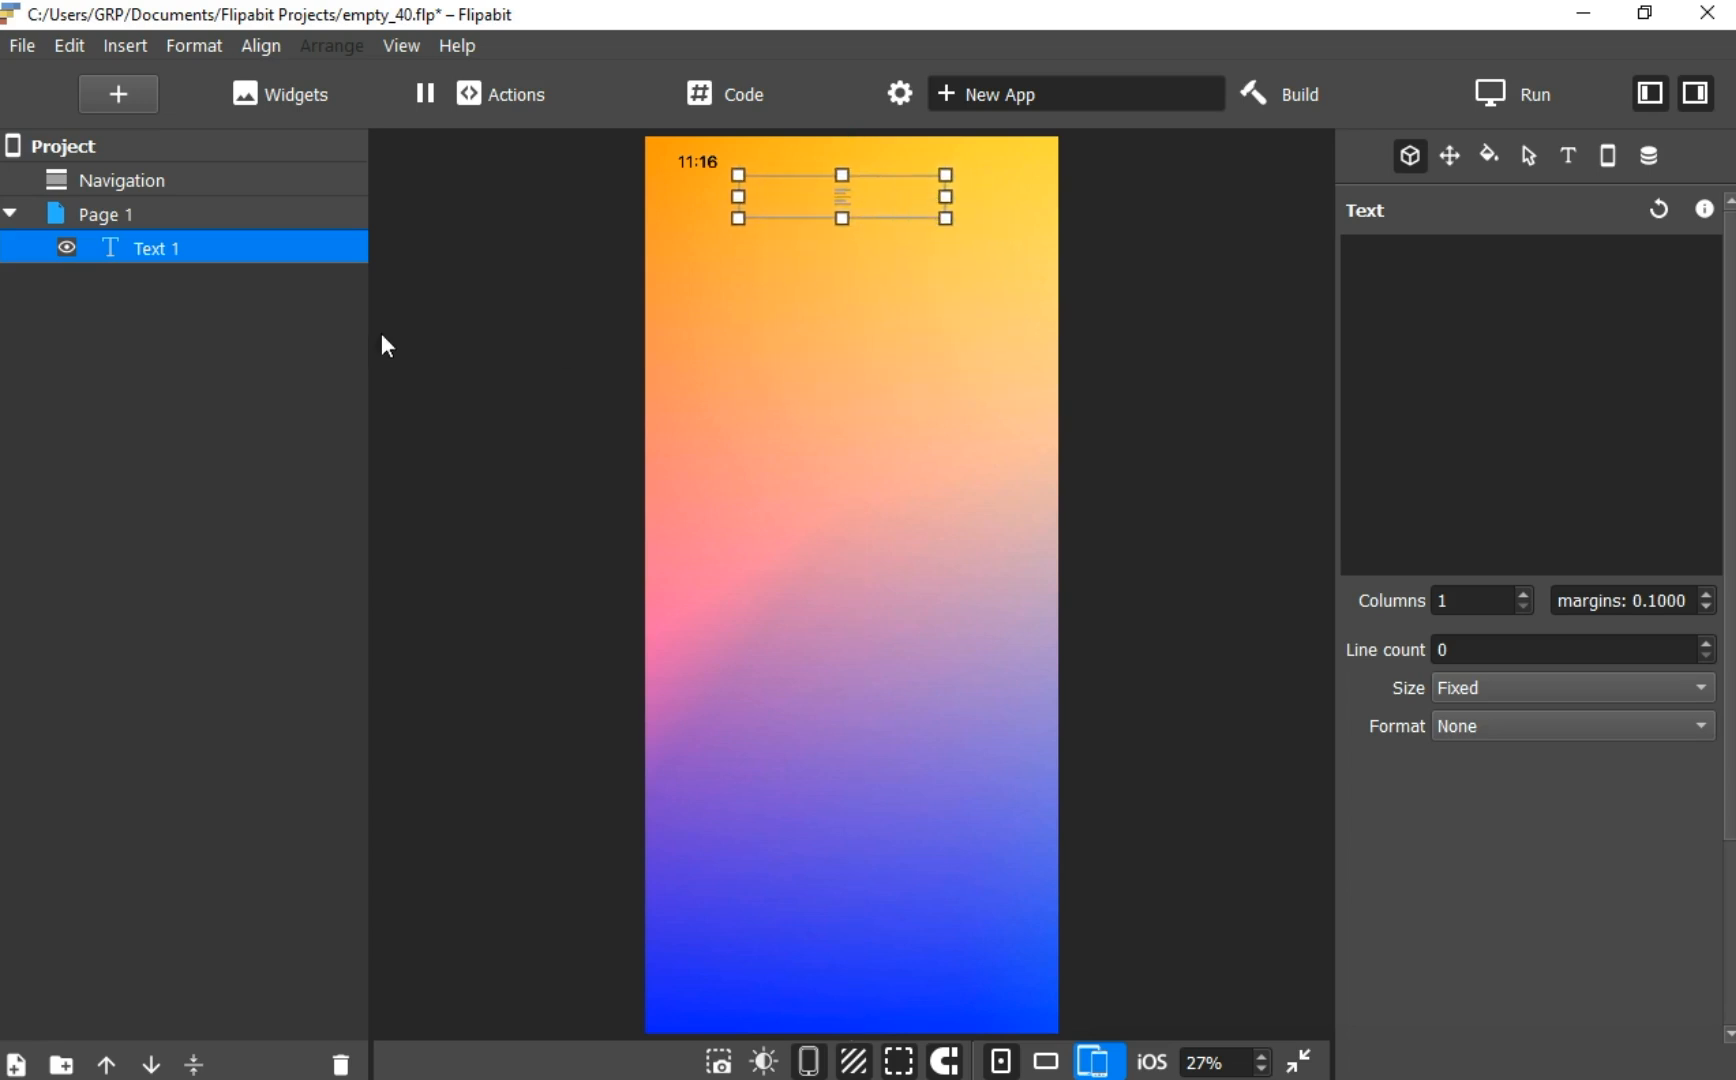
Rename the text widget as Txt-Hdr
{"action": "double_click", "coordinate": [176, 254]}
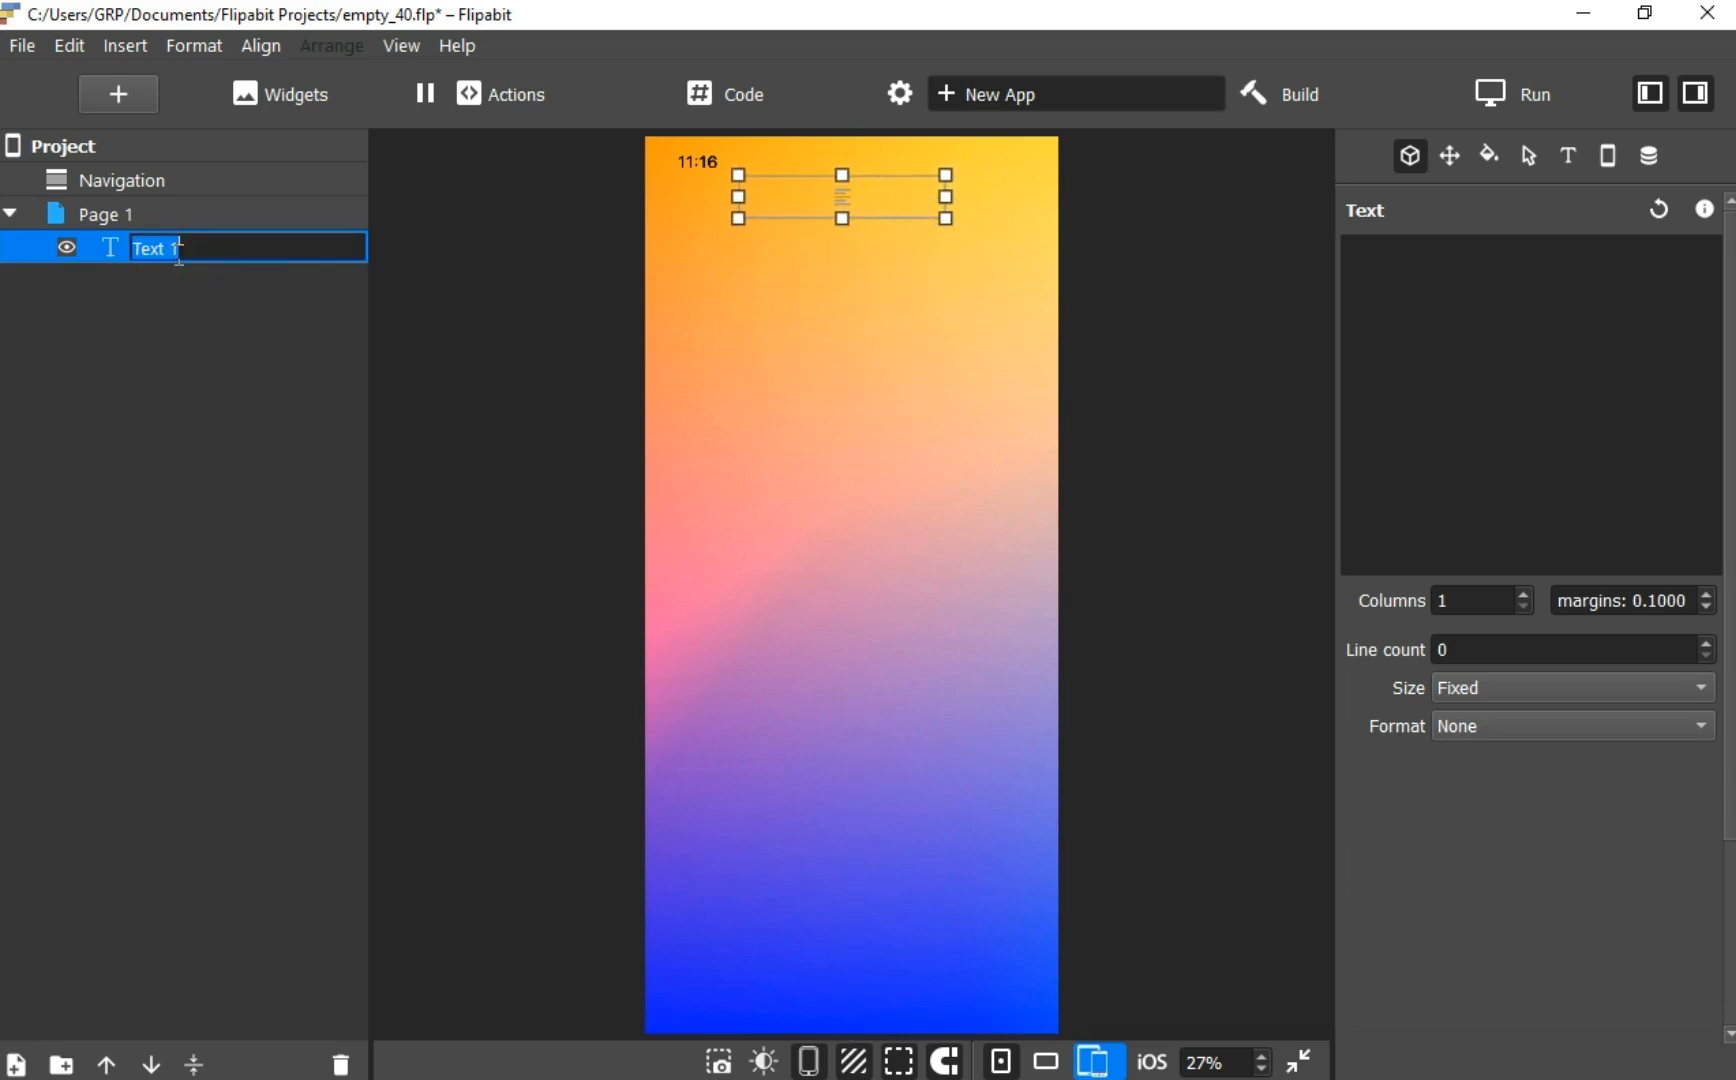
{"action": "type", "text": "Txt-Hdr"}
{"action": "left_click", "coordinate": [240, 358]}
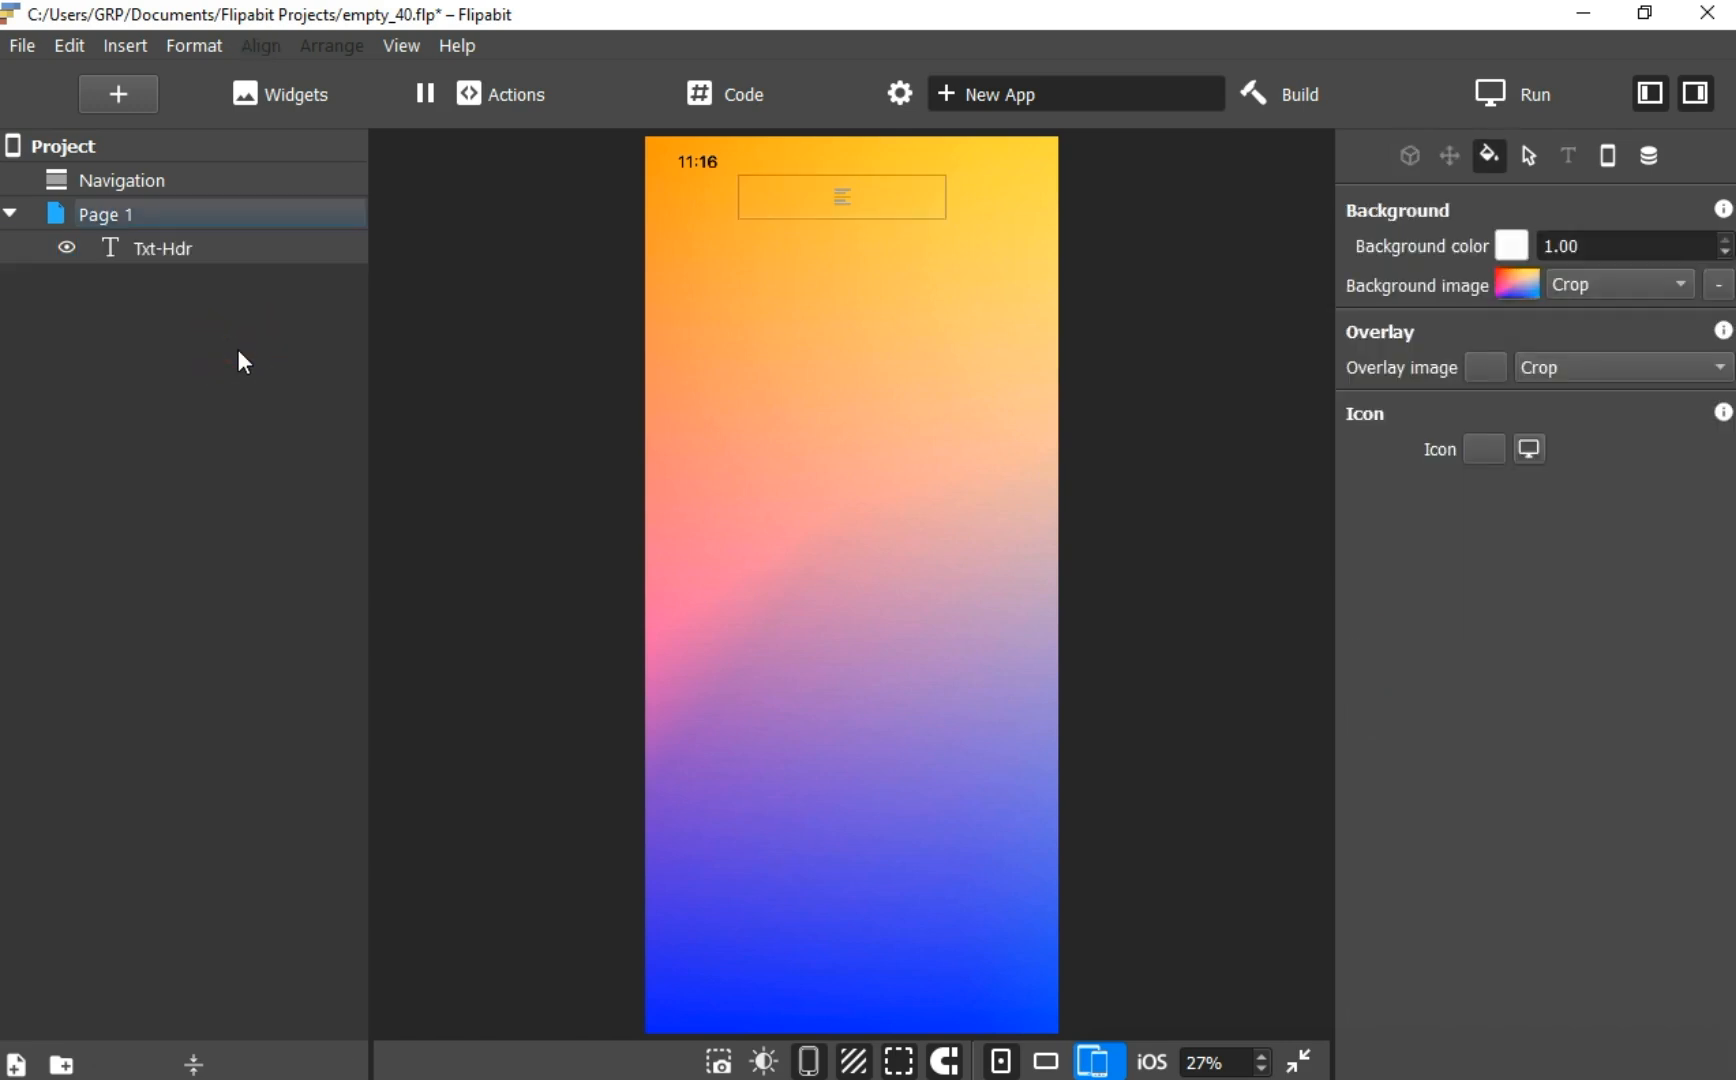
Enter "Mathametical Operations" as the text of the Txt-Hdr widget
{"action": "left_click", "coordinate": [219, 270]}
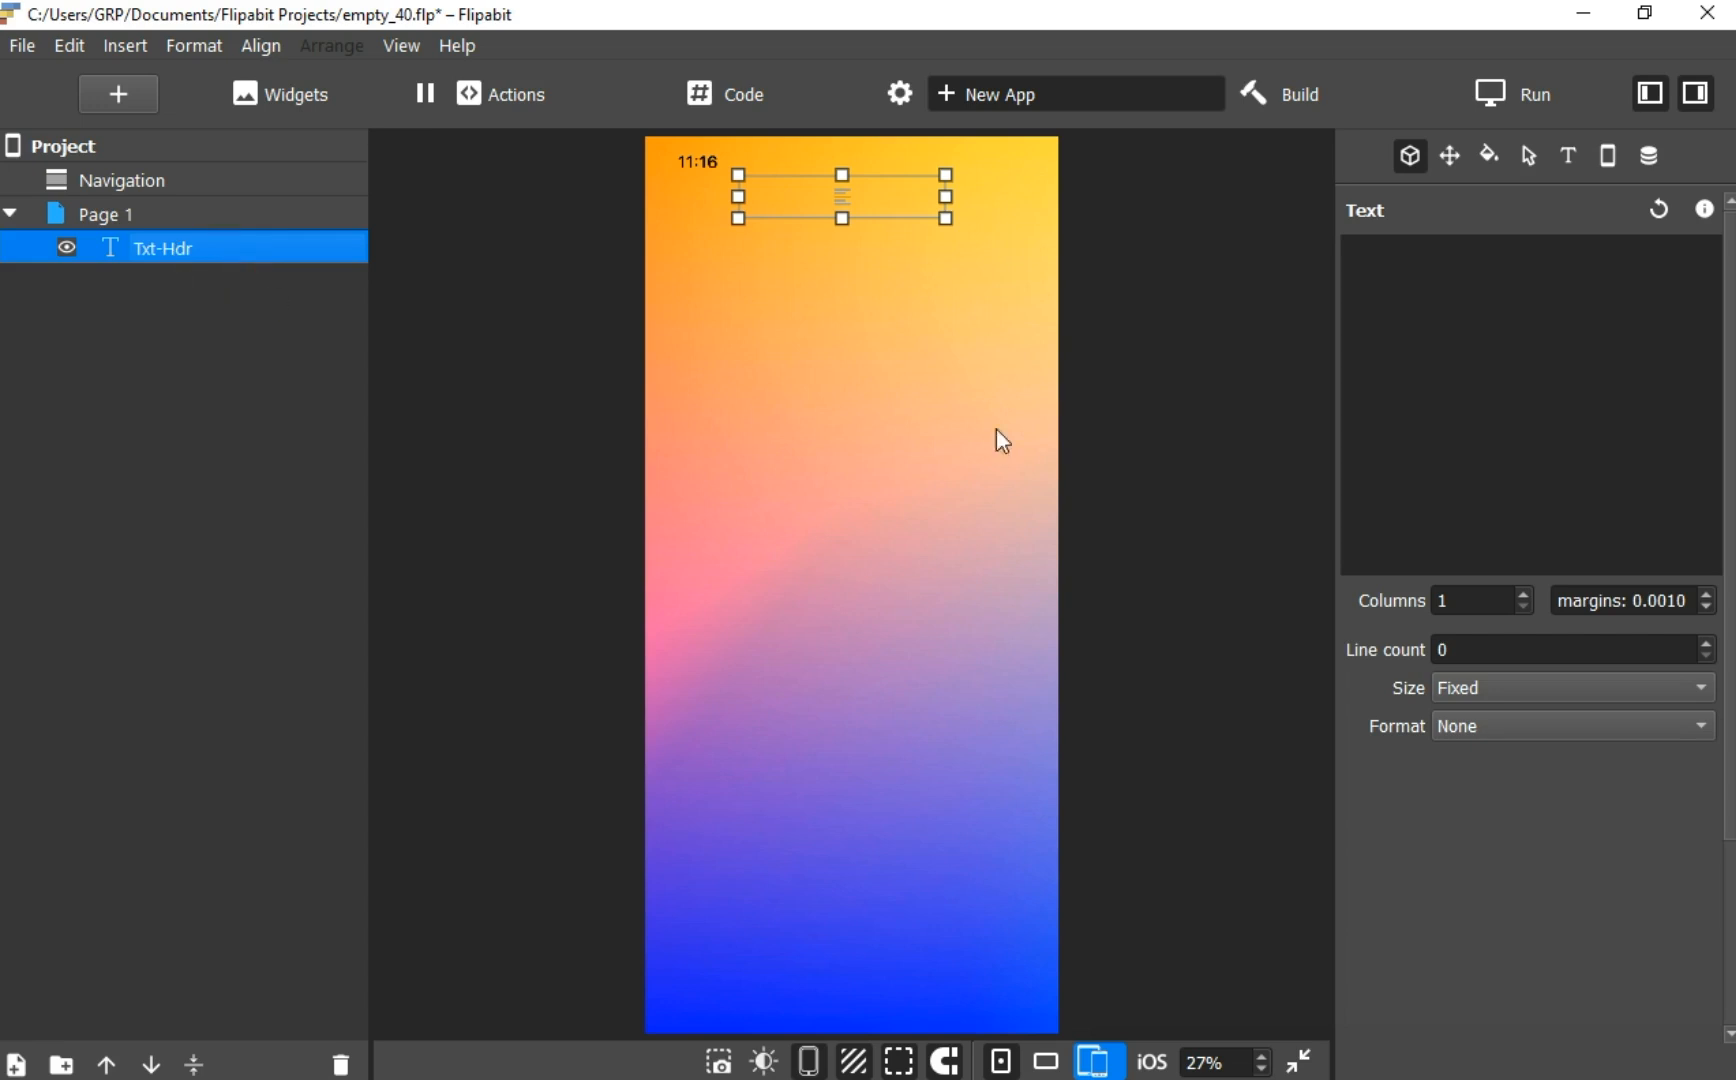
{"action": "left_click", "coordinate": [1443, 281]}
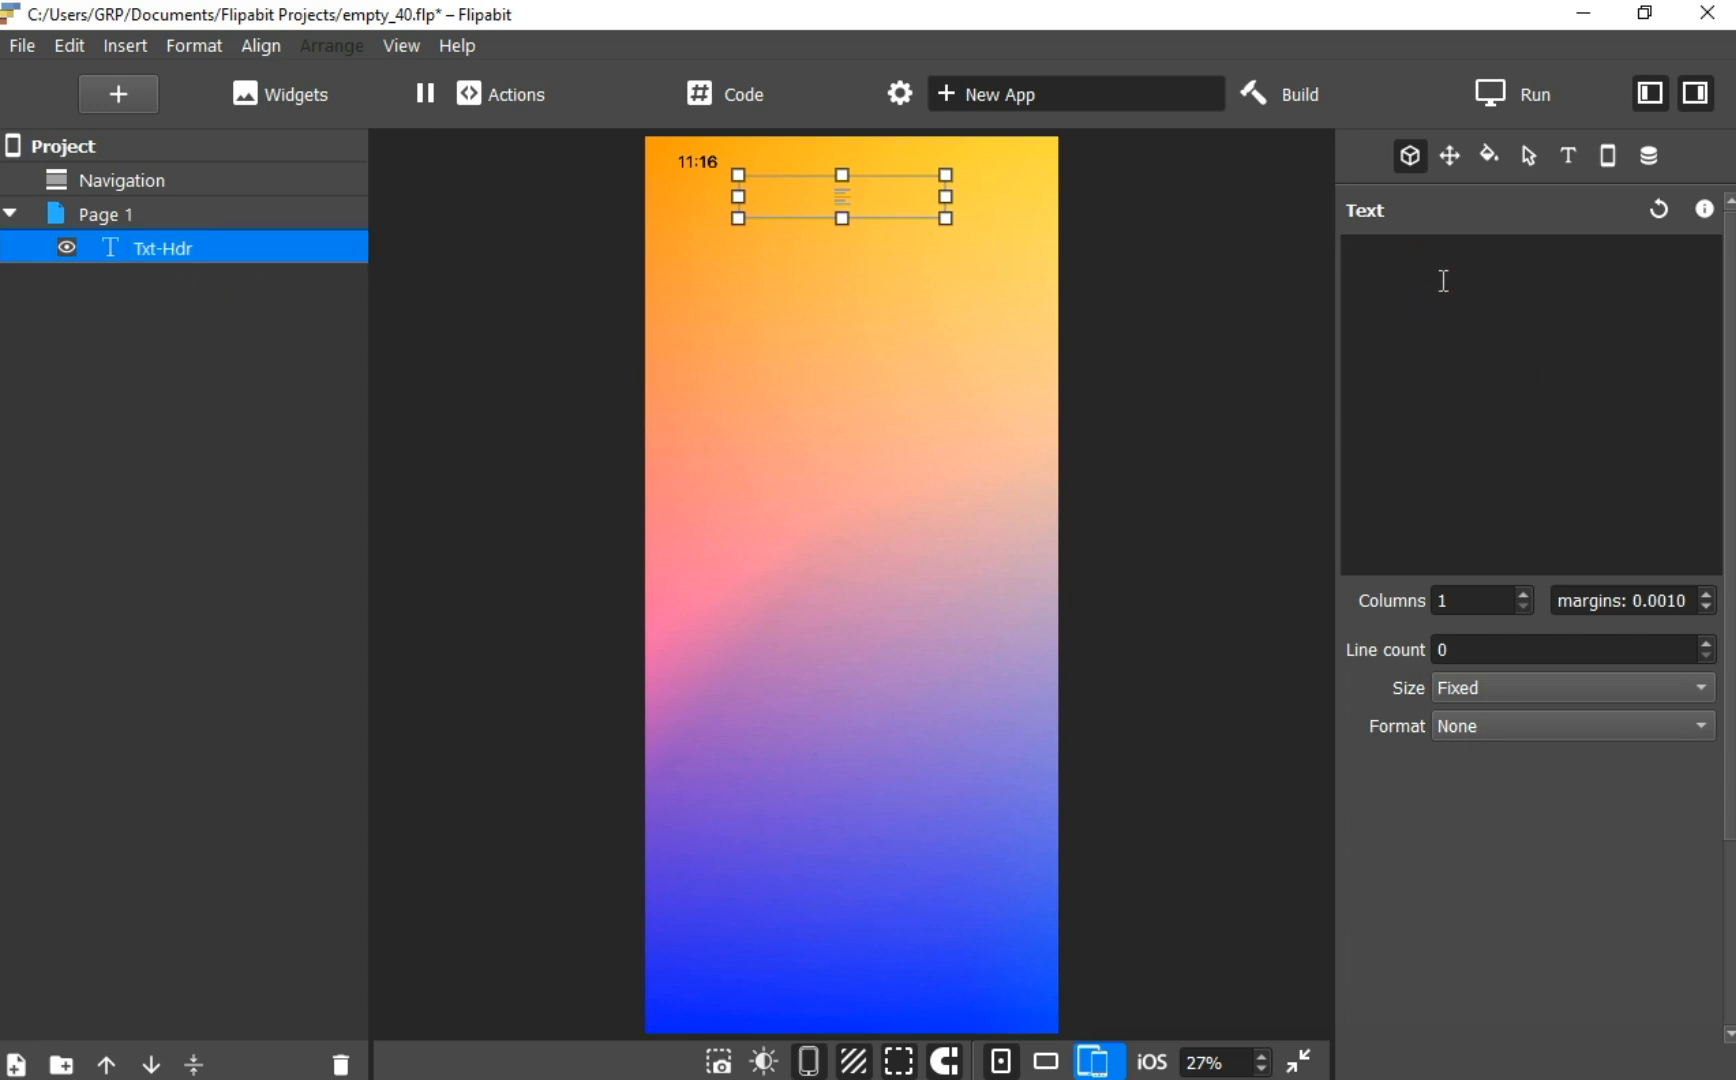
{"action": "type", "text": "Math"}
{"action": "type", "text": "ametical"}
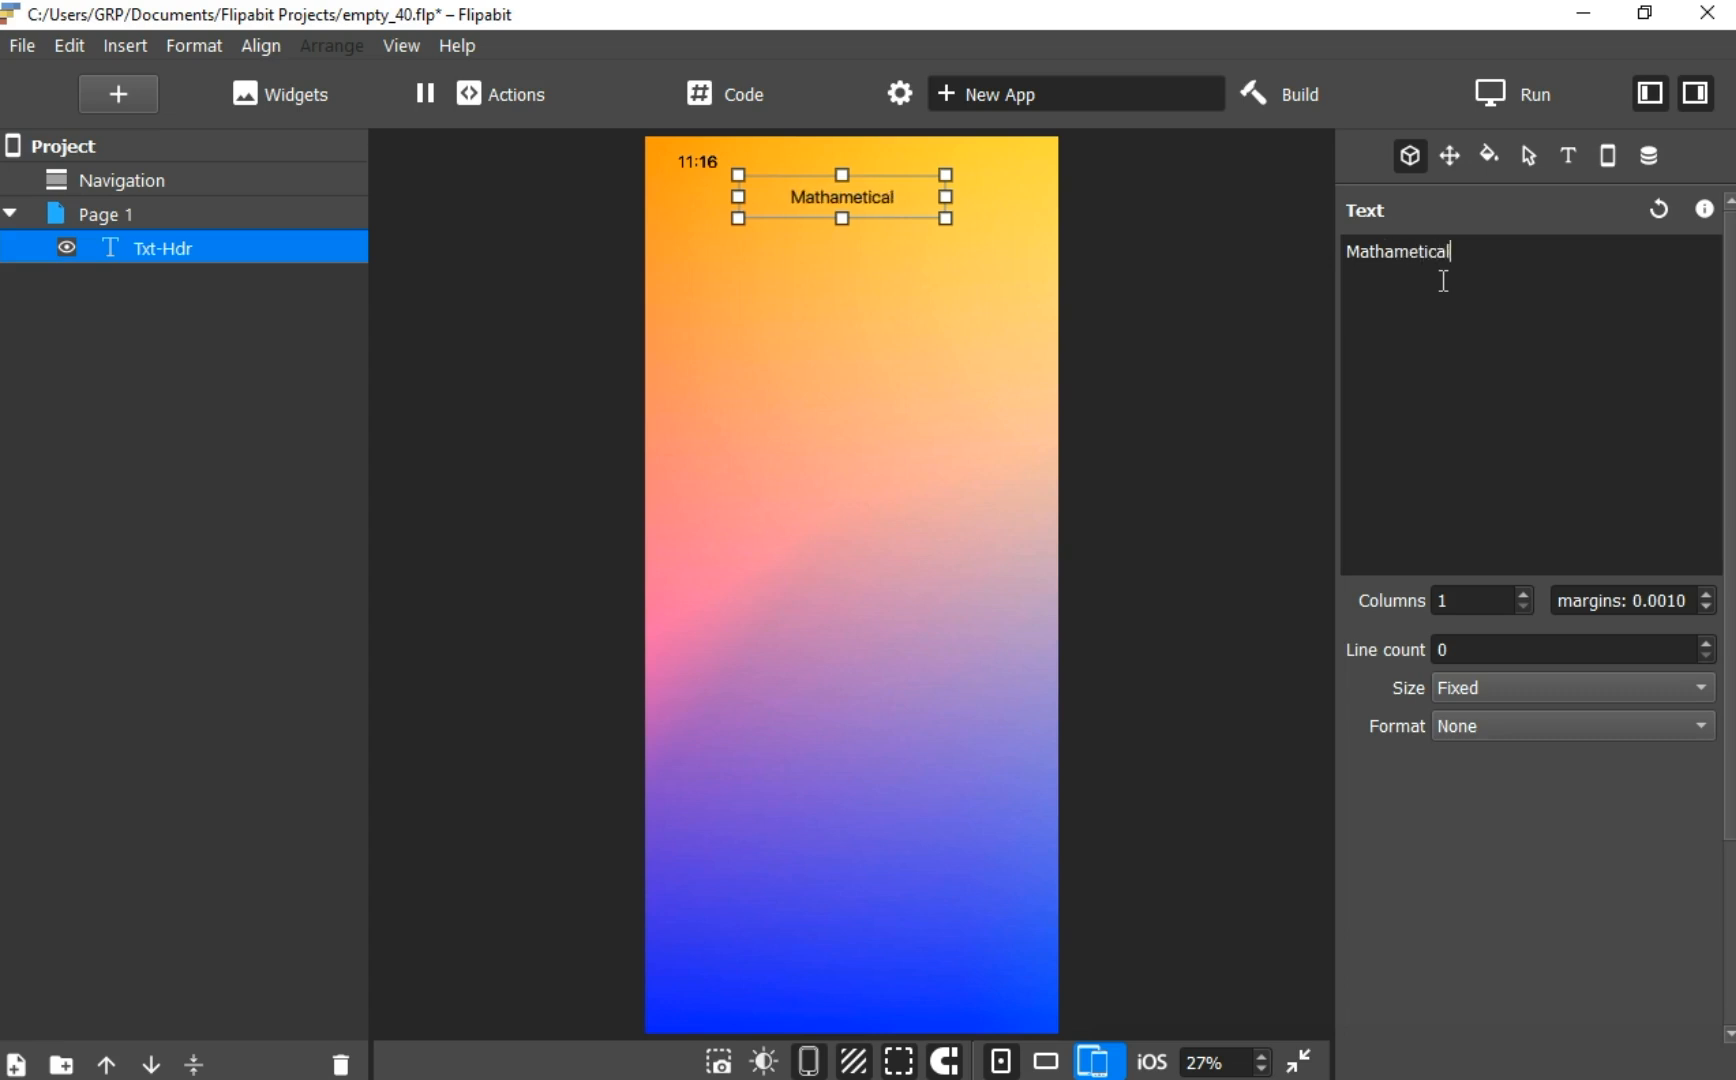
{"action": "type", "text": " Opera"}
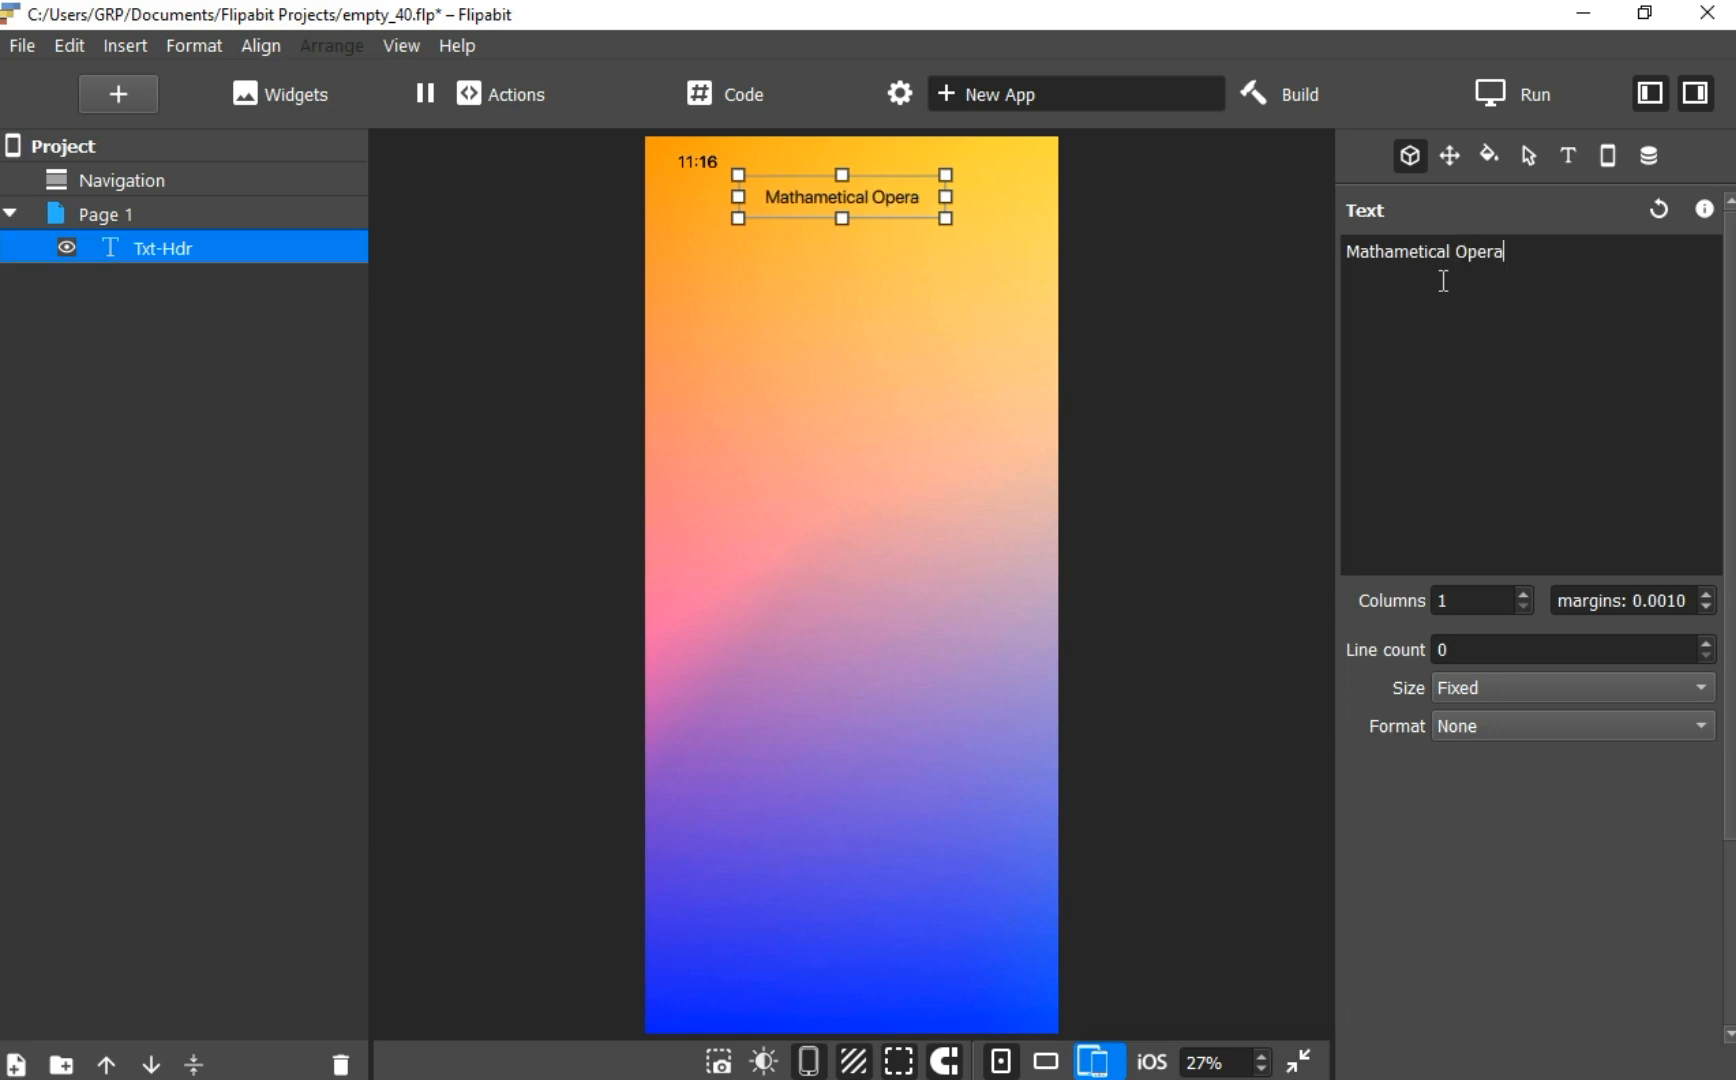
{"action": "type", "text": "tions"}
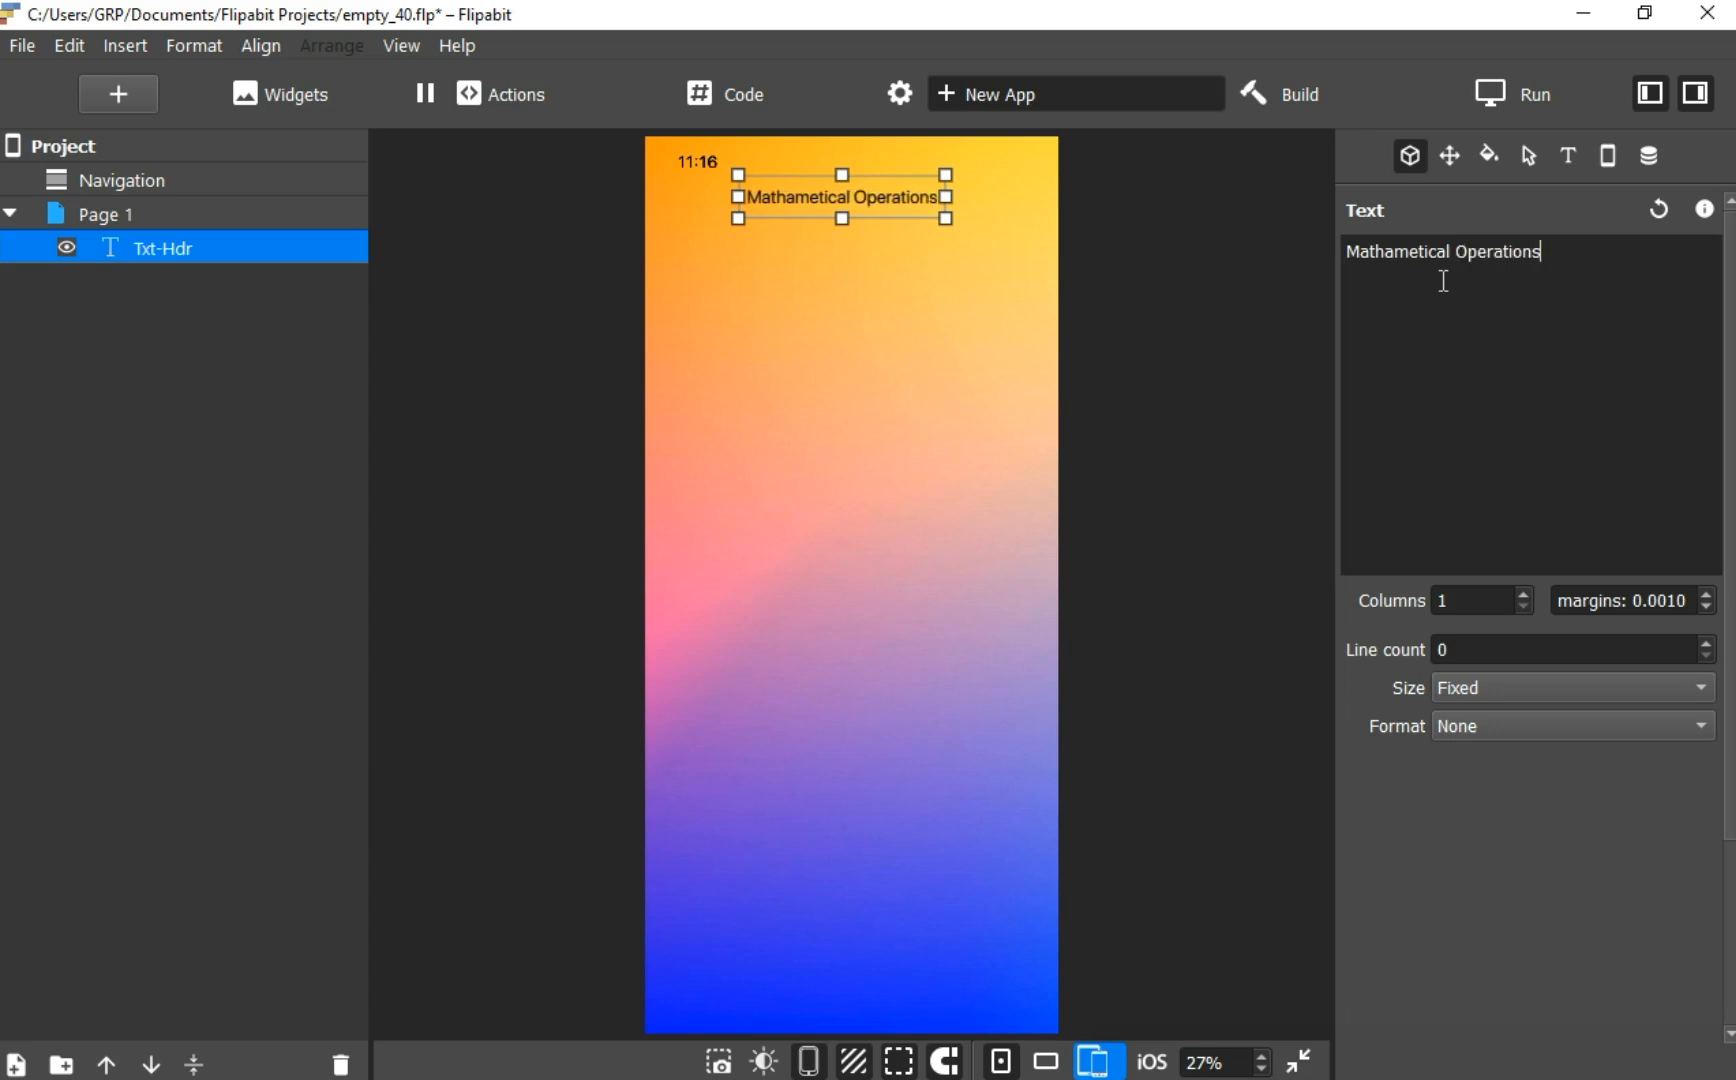
Set the header's font size to 70 and enlarge its box to fit the text on two lines
{"action": "left_click", "coordinate": [1566, 159]}
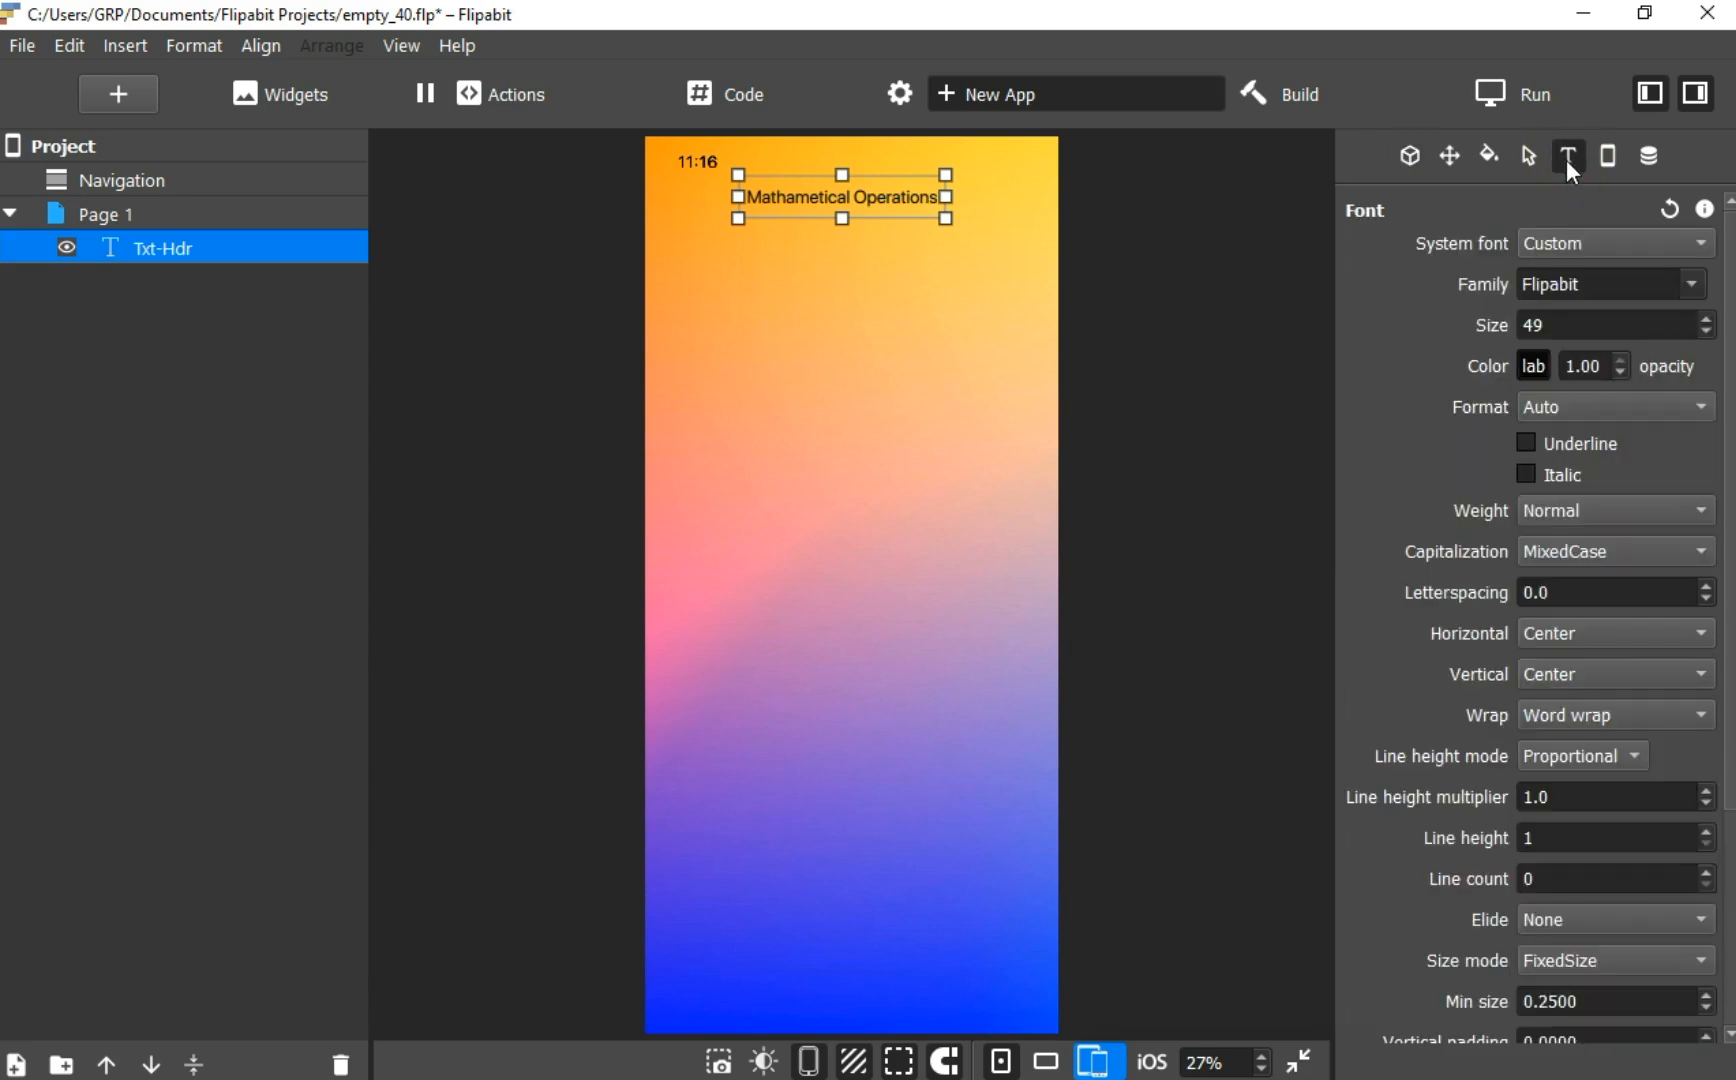
{"action": "double_click", "coordinate": [1557, 325]}
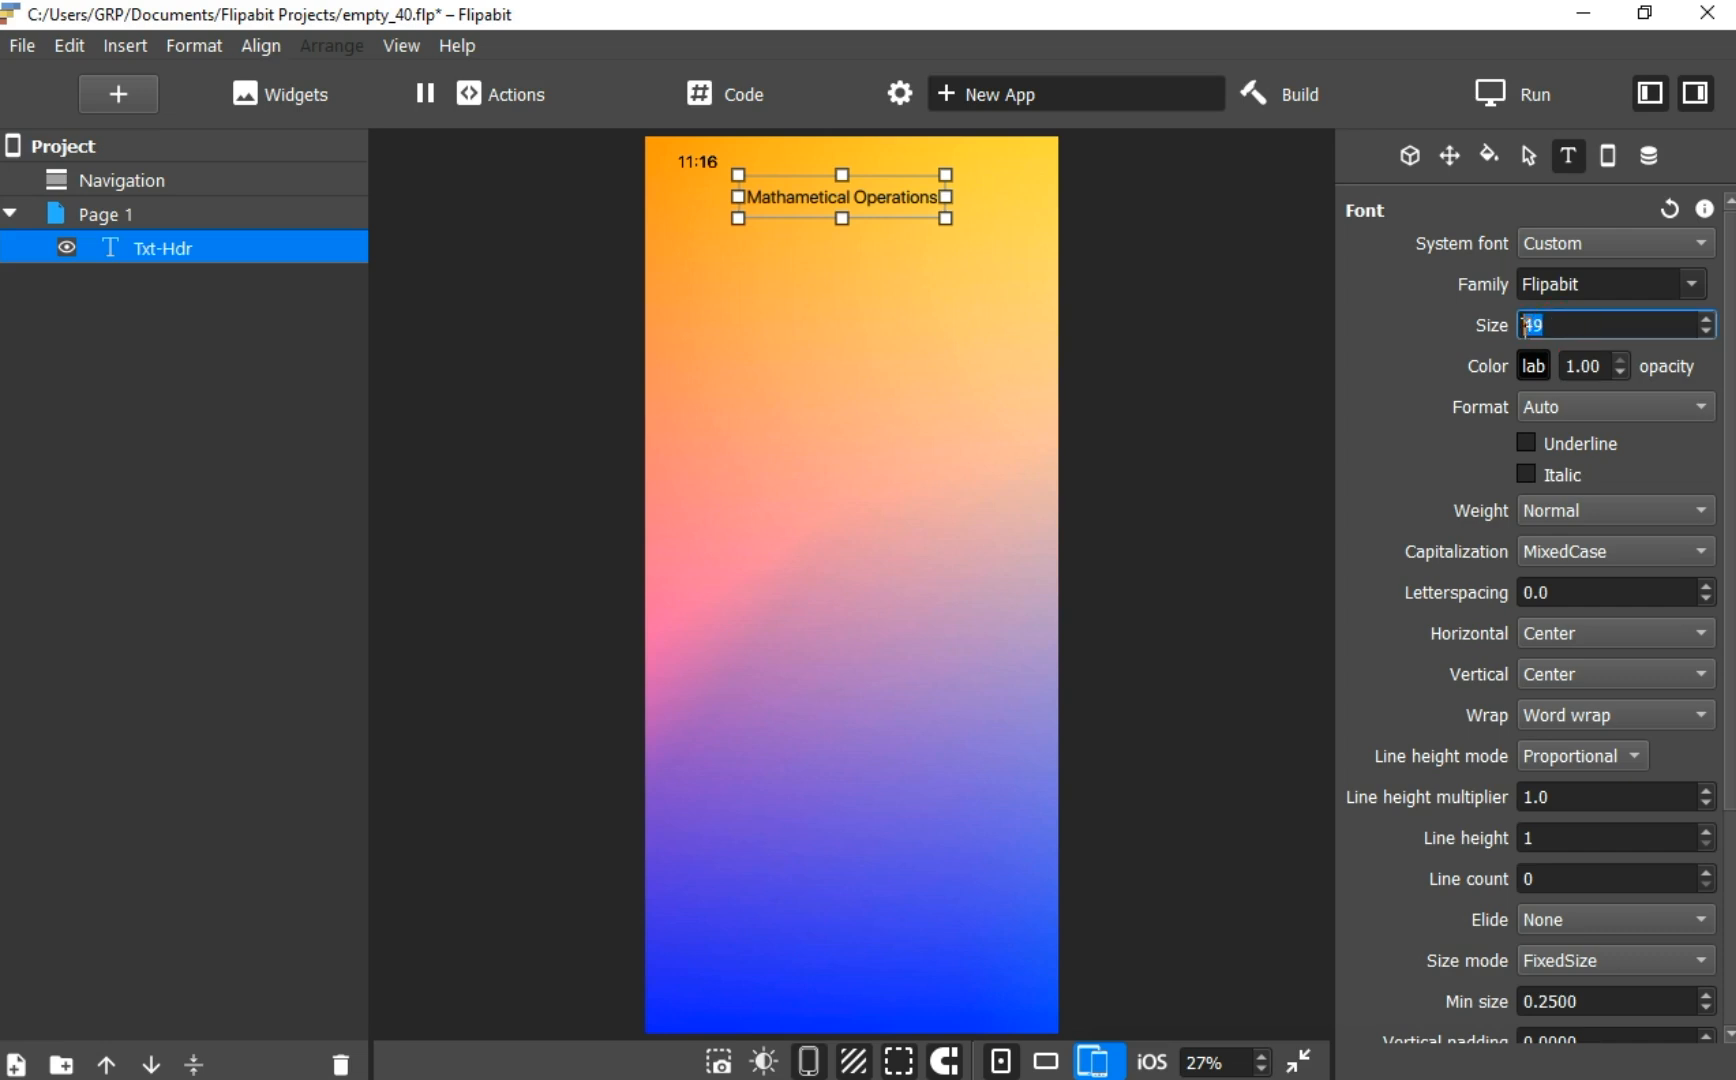
{"action": "type", "text": "70"}
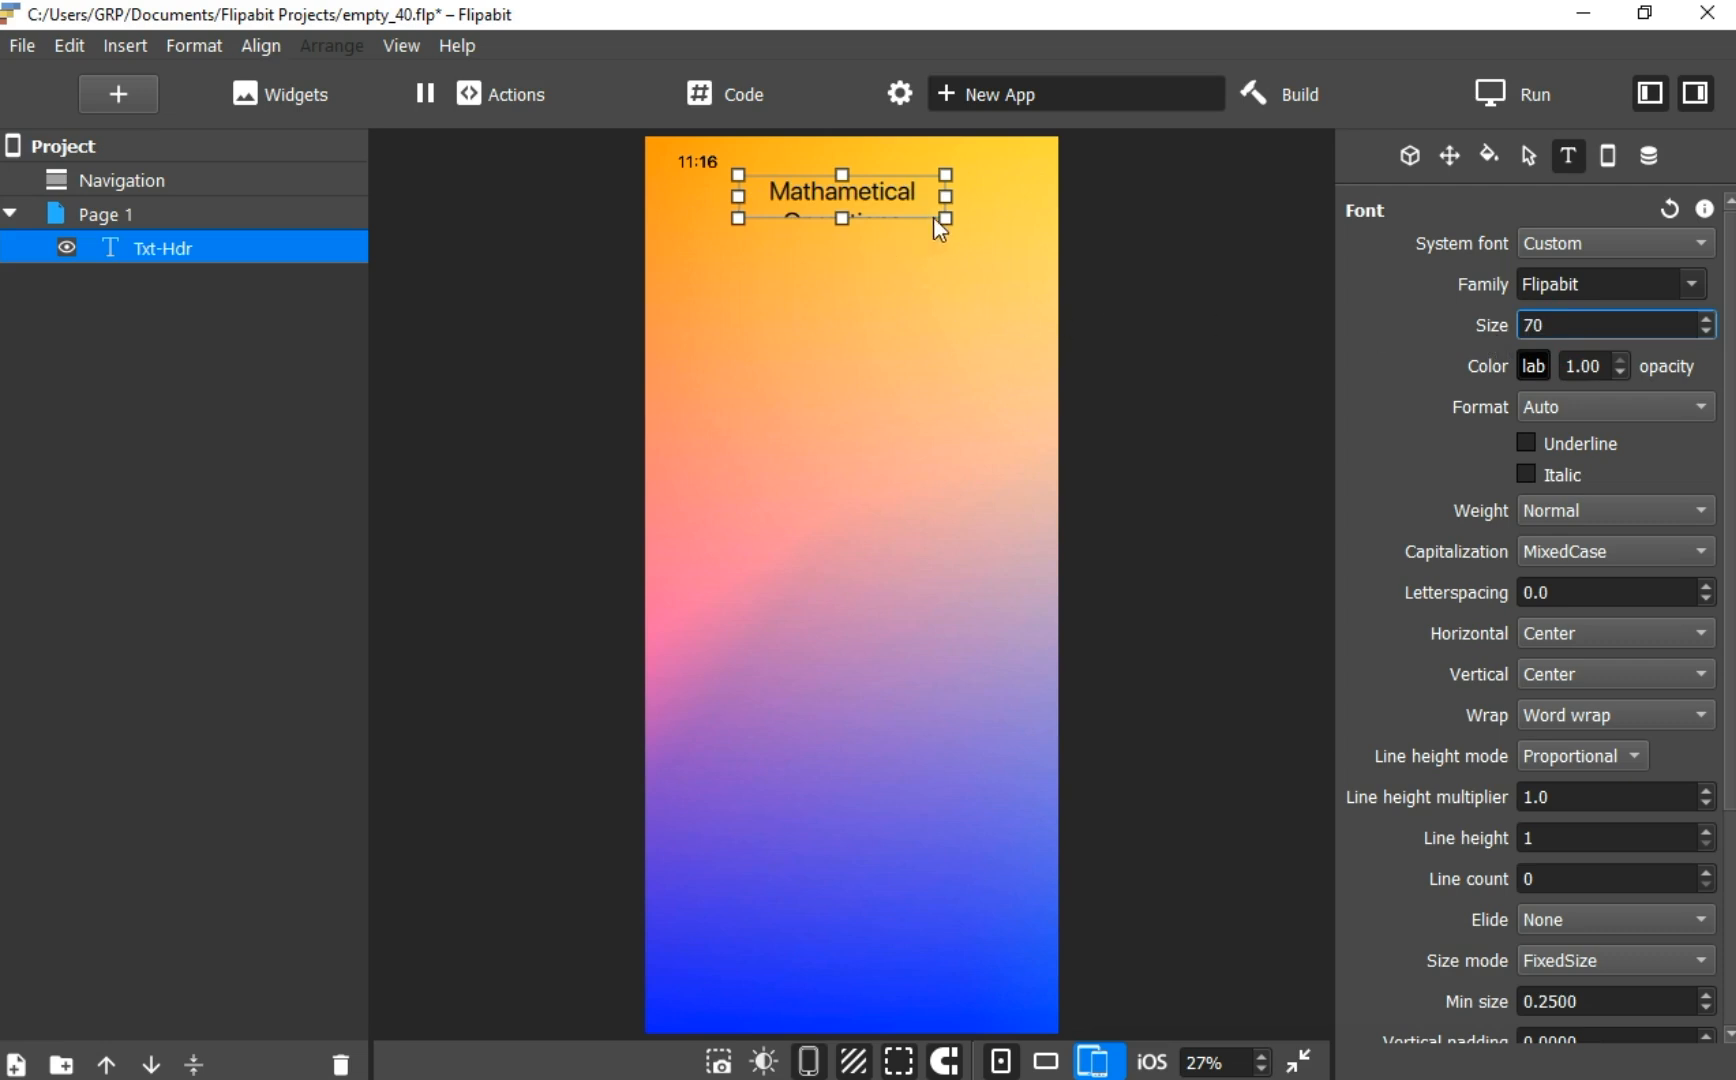
{"action": "left_click_drag", "start_coordinate": [945, 218], "coordinate": [973, 253]}
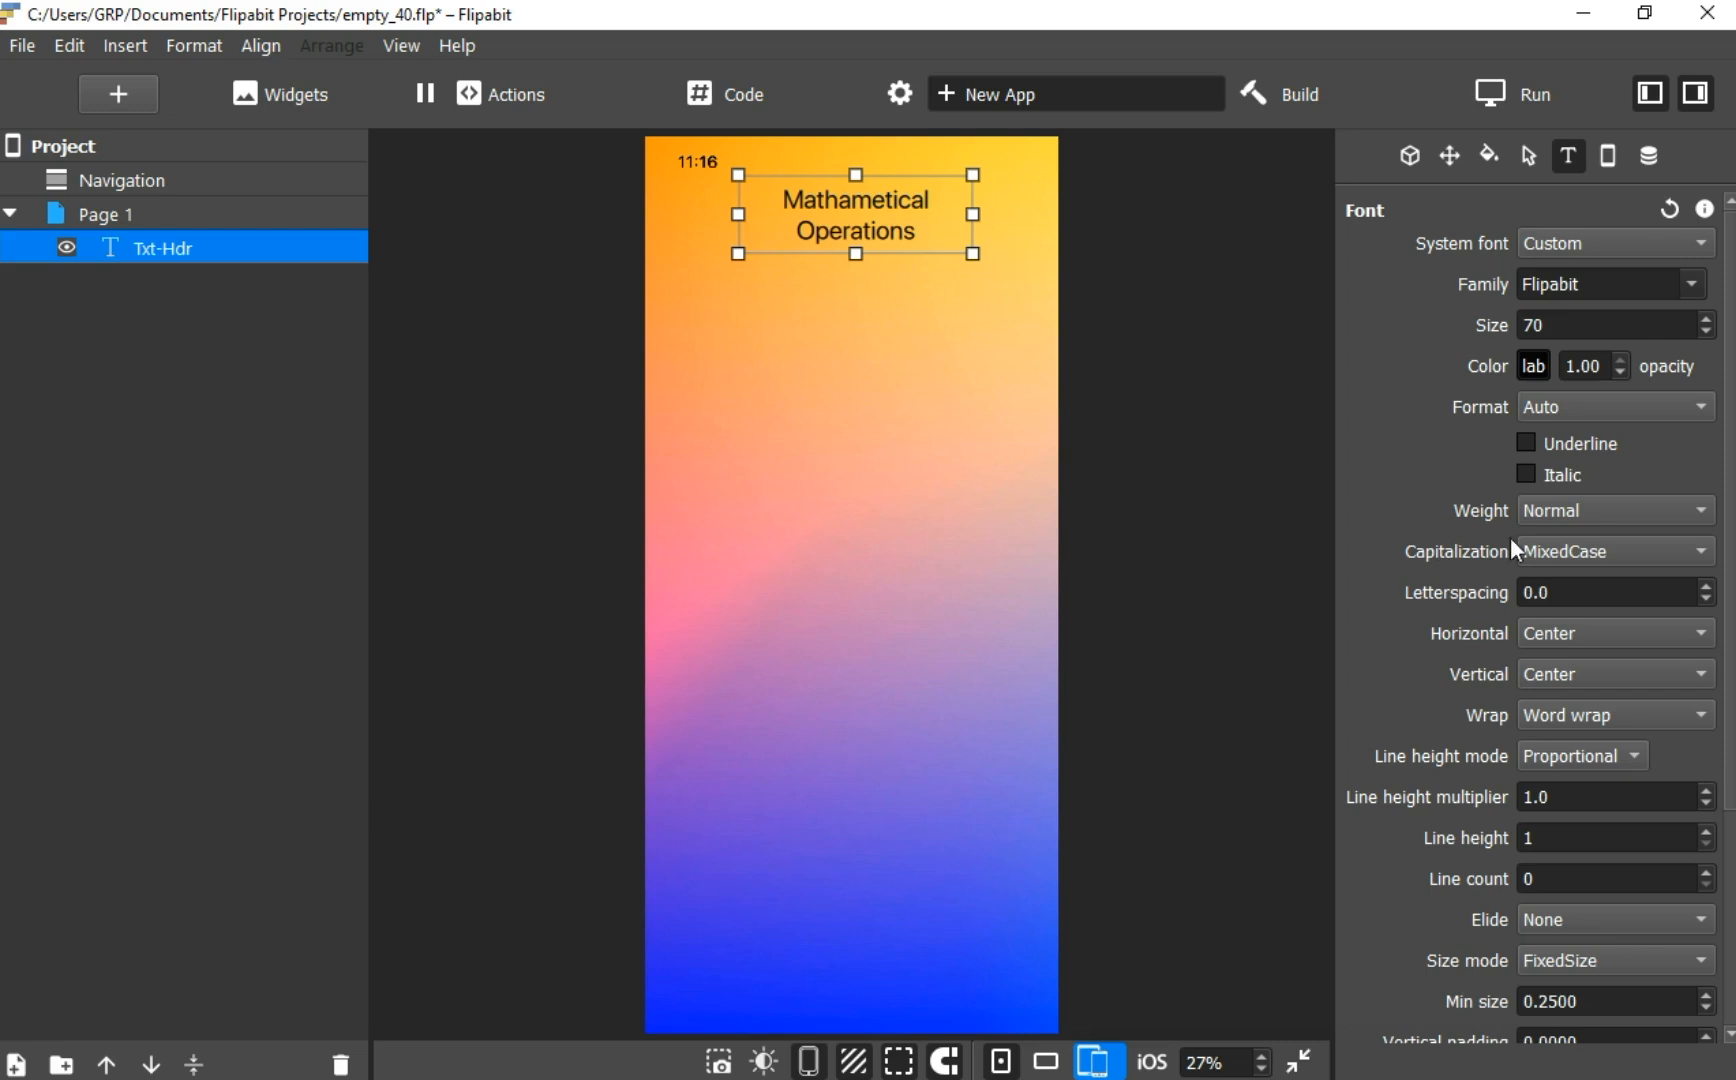
Set the header's font color to dark blue #073e63
{"action": "left_click", "coordinate": [1533, 370]}
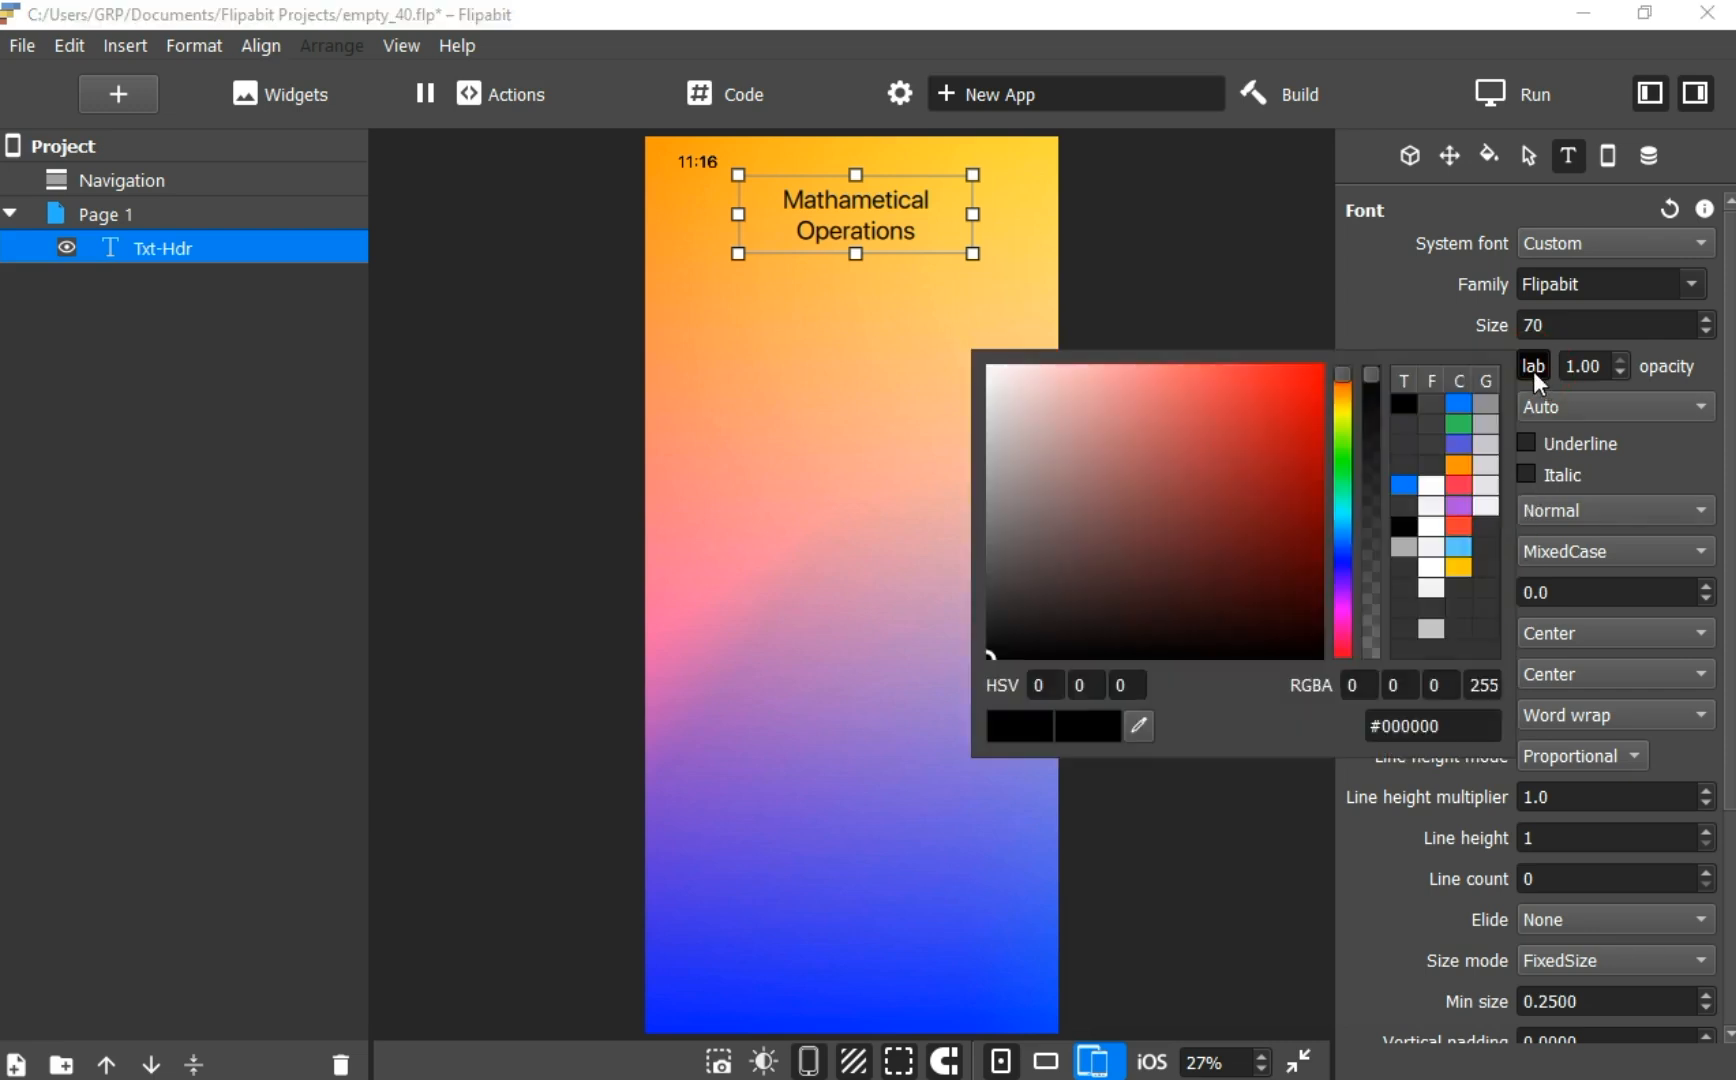
{"action": "left_click", "coordinate": [1281, 466]}
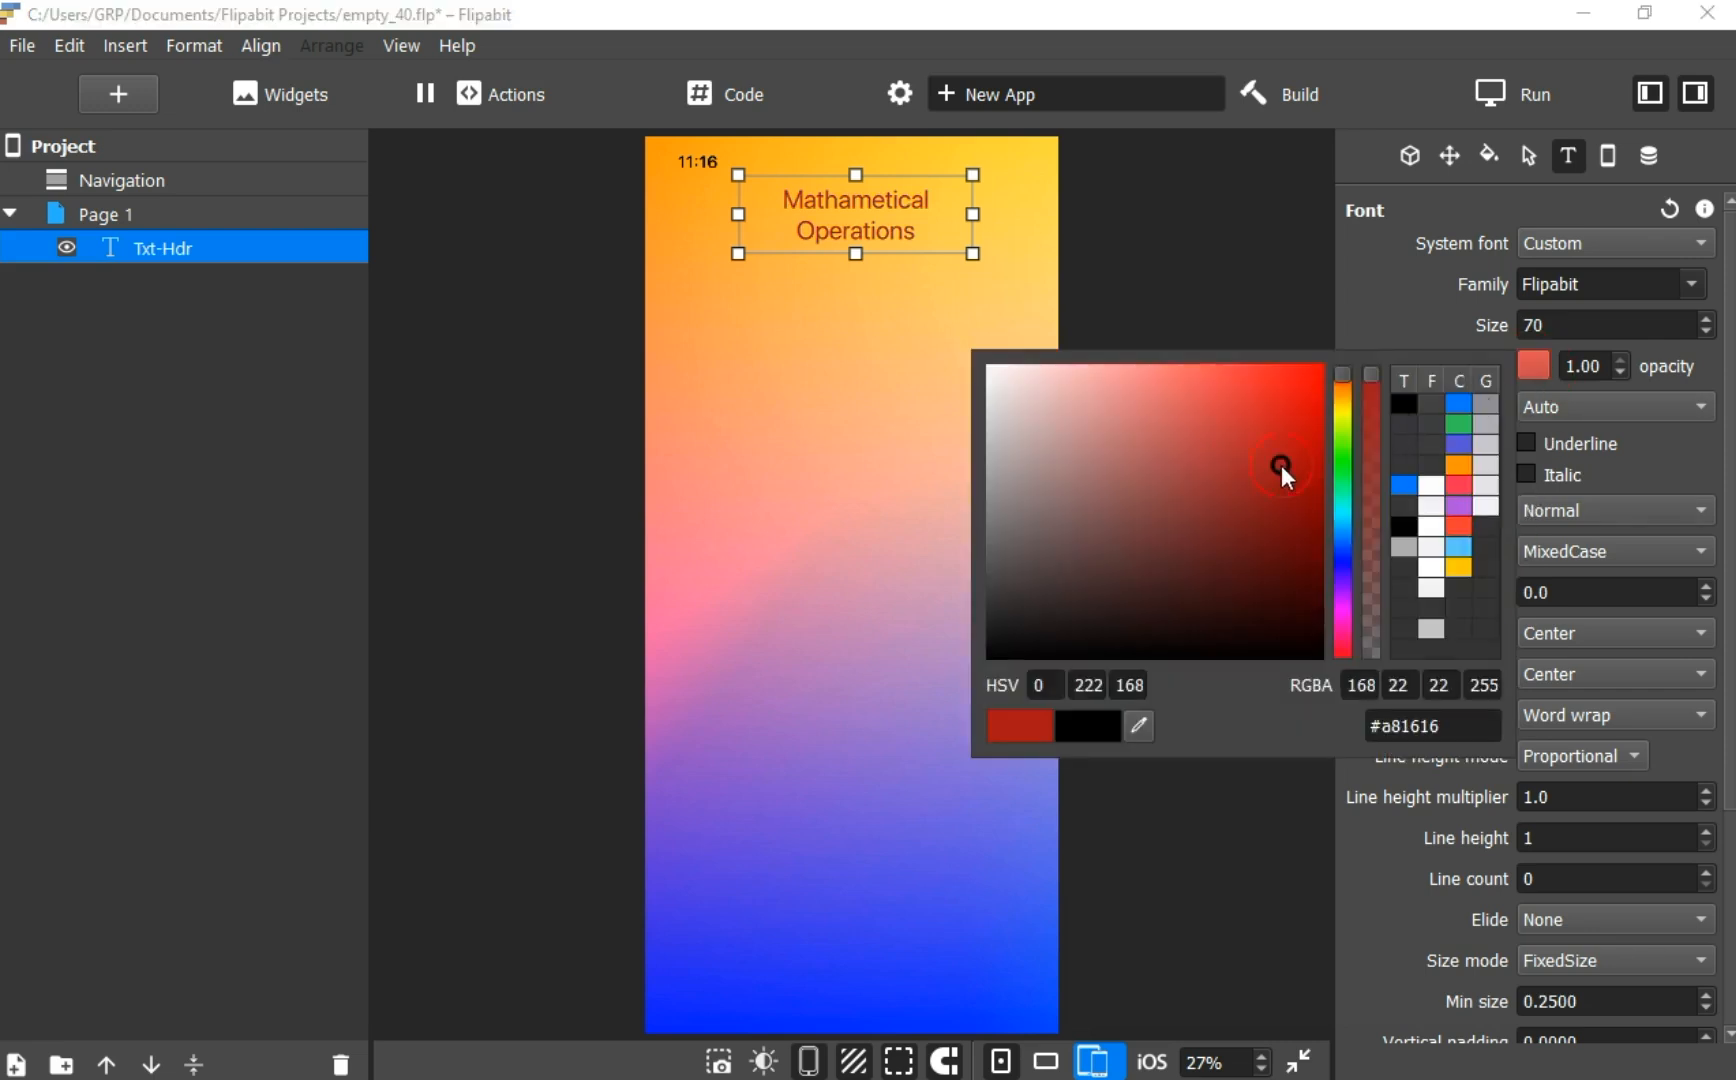
{"action": "left_click", "coordinate": [1292, 534]}
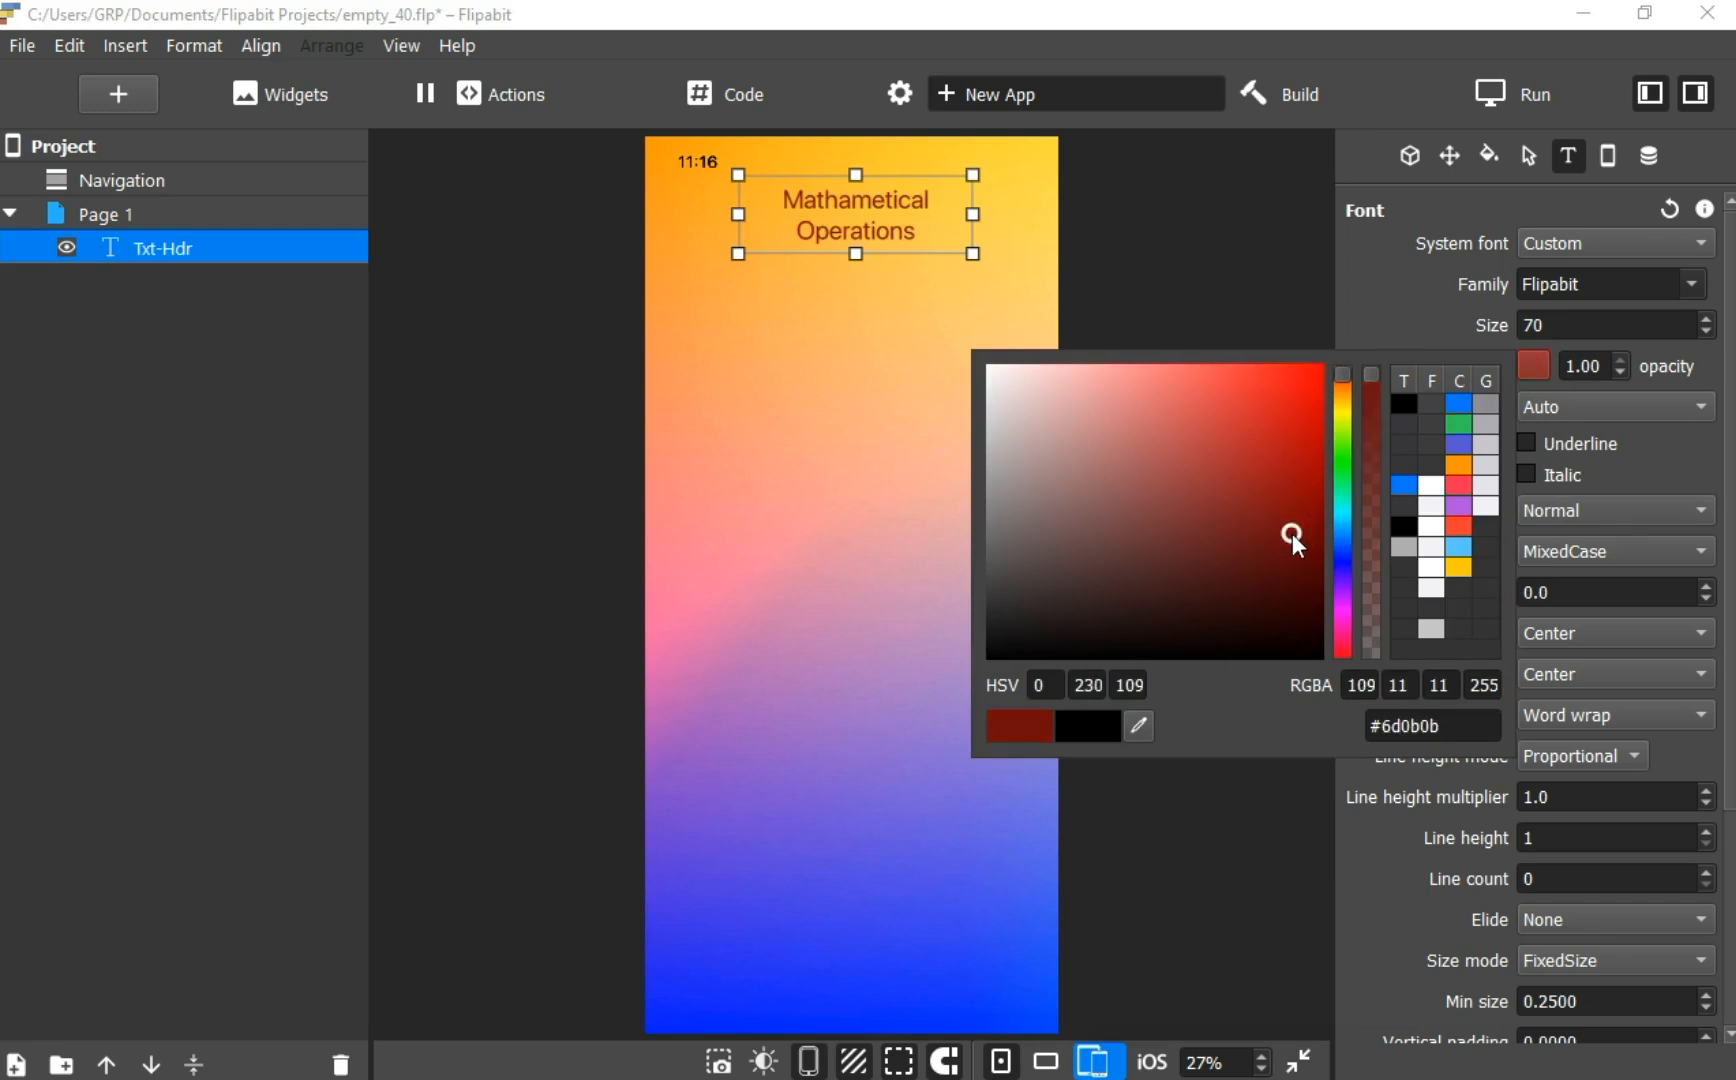
{"action": "left_click", "coordinate": [1345, 563]}
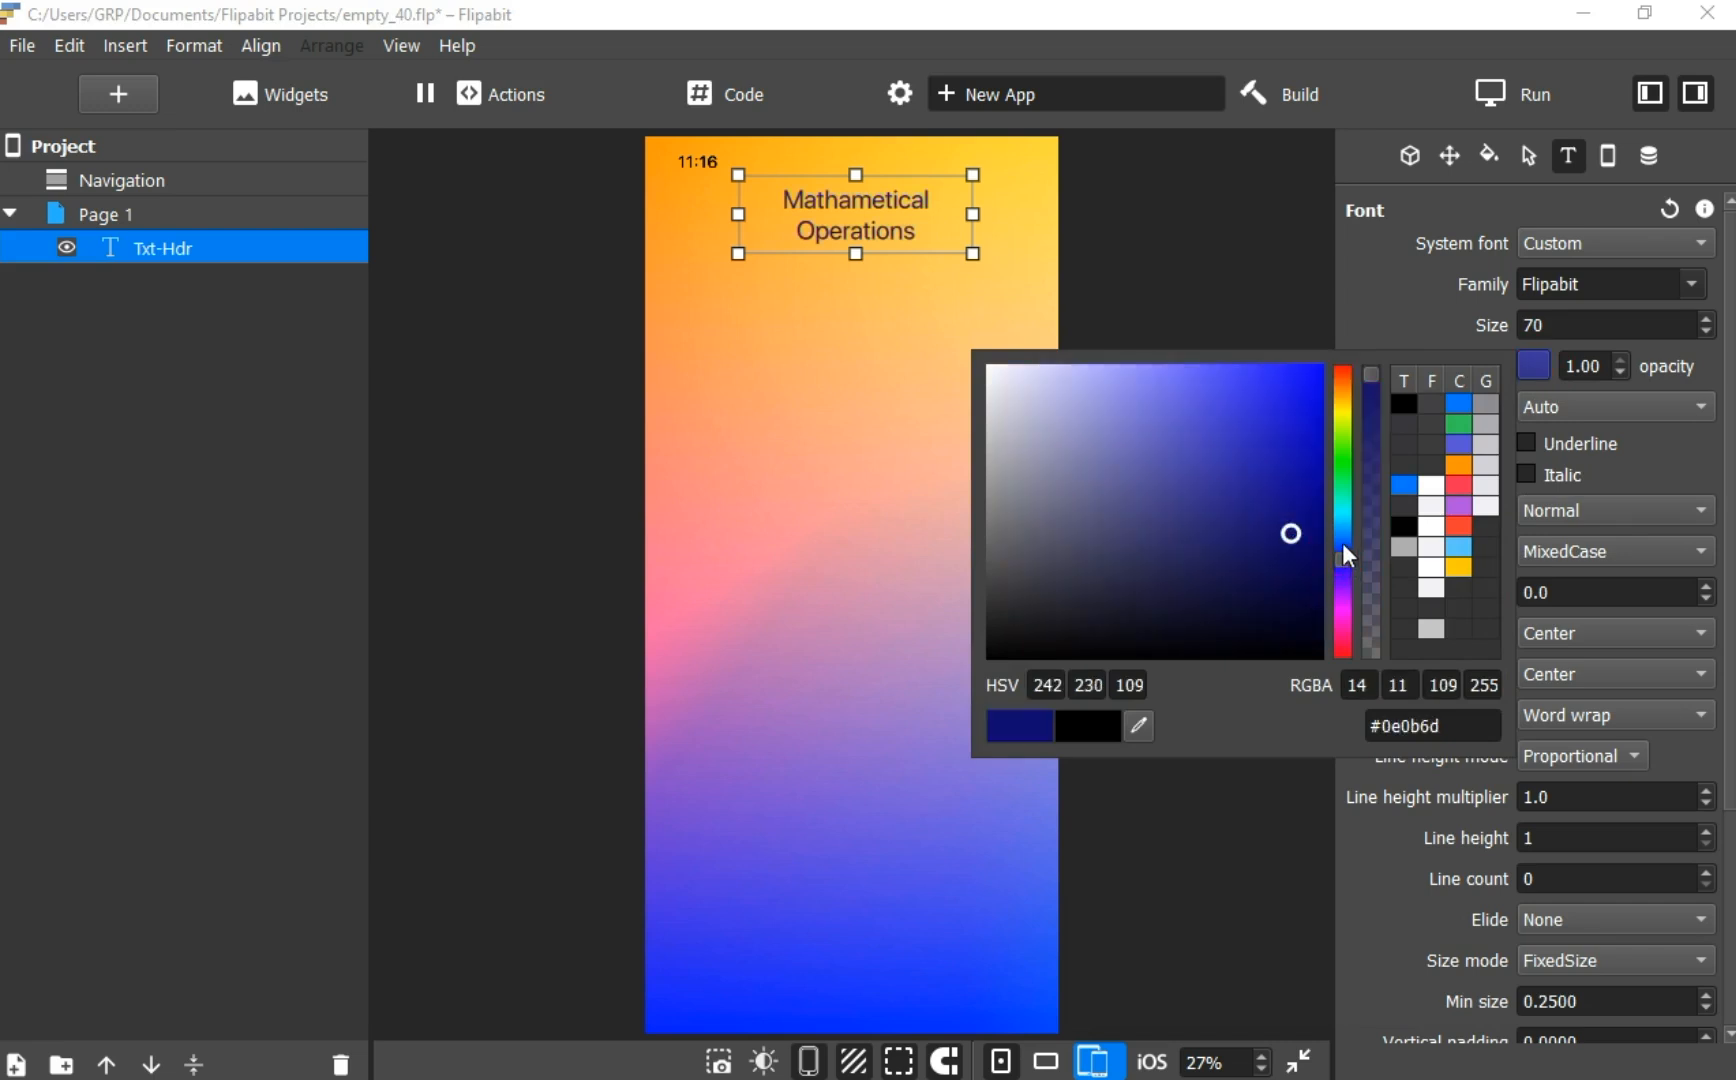
{"action": "left_click_drag", "start_coordinate": [1288, 538], "coordinate": [1264, 541]}
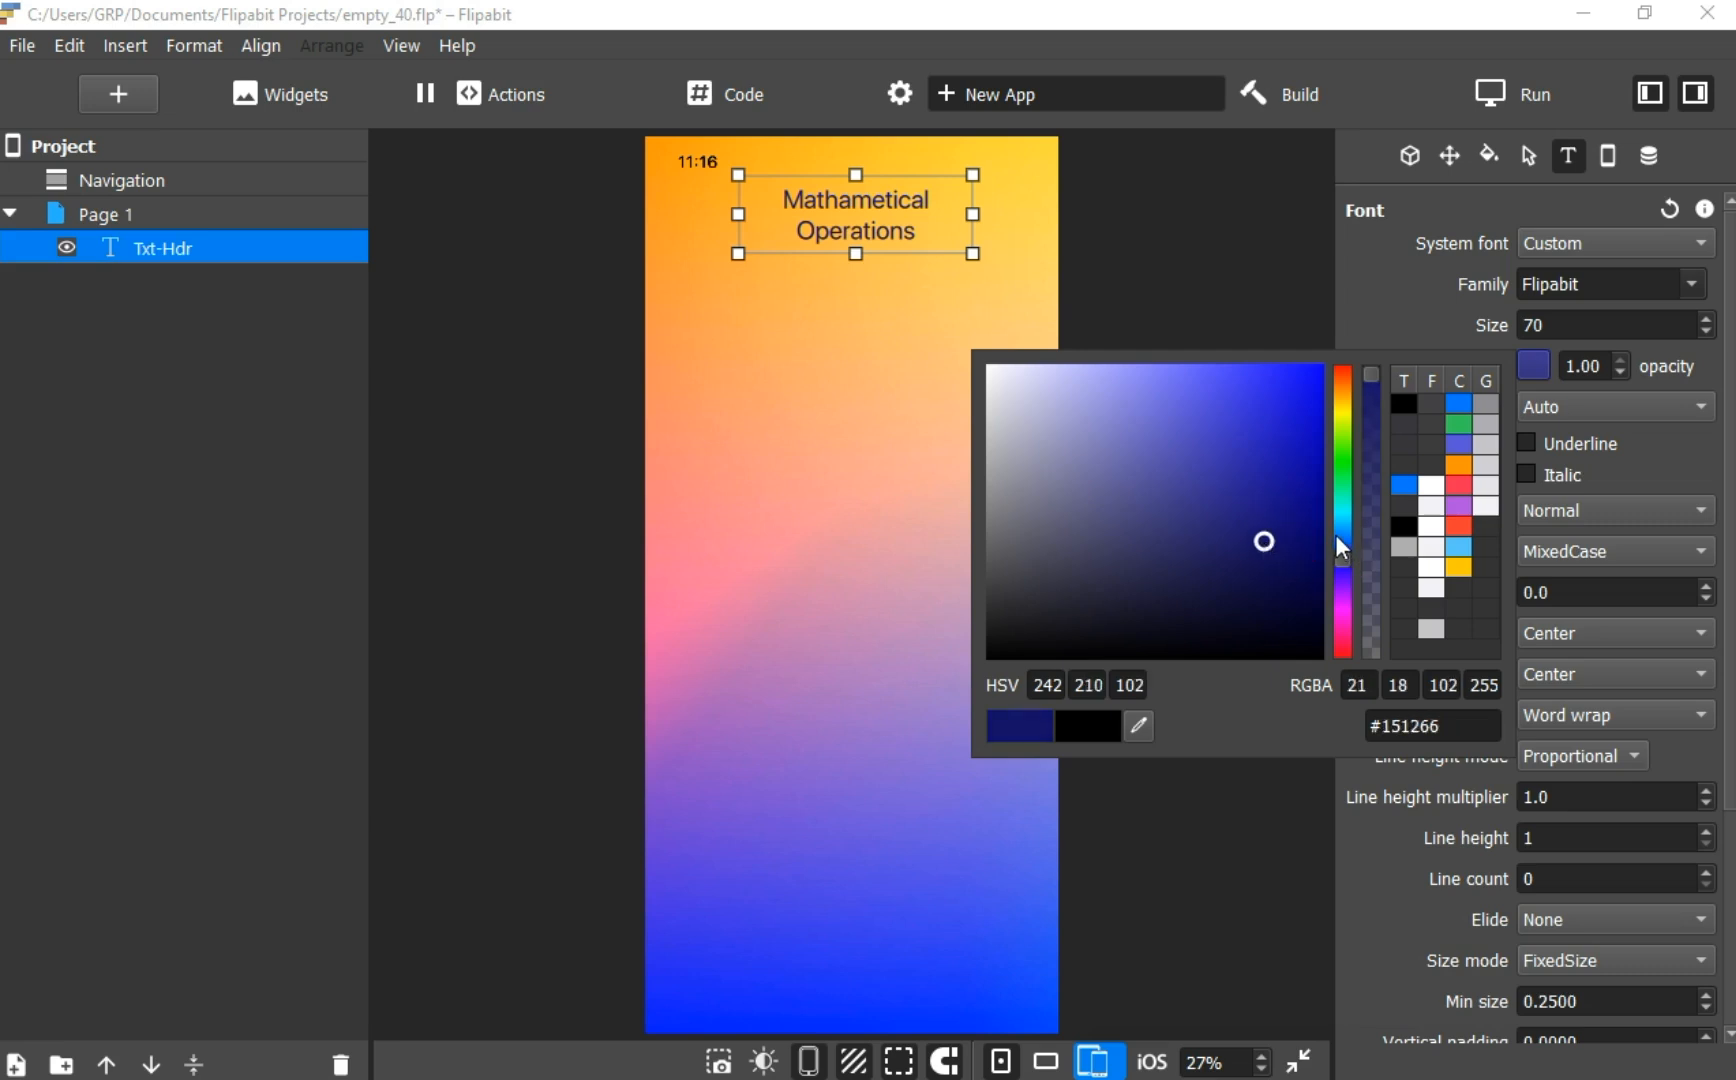
{"action": "left_click", "coordinate": [1341, 532]}
{"action": "mouse_move", "coordinate": [1263, 541]}
{"action": "left_mouse_down"}
{"action": "mouse_move", "coordinate": [1301, 519]}
{"action": "mouse_move", "coordinate": [1301, 545]}
{"action": "left_mouse_up"}
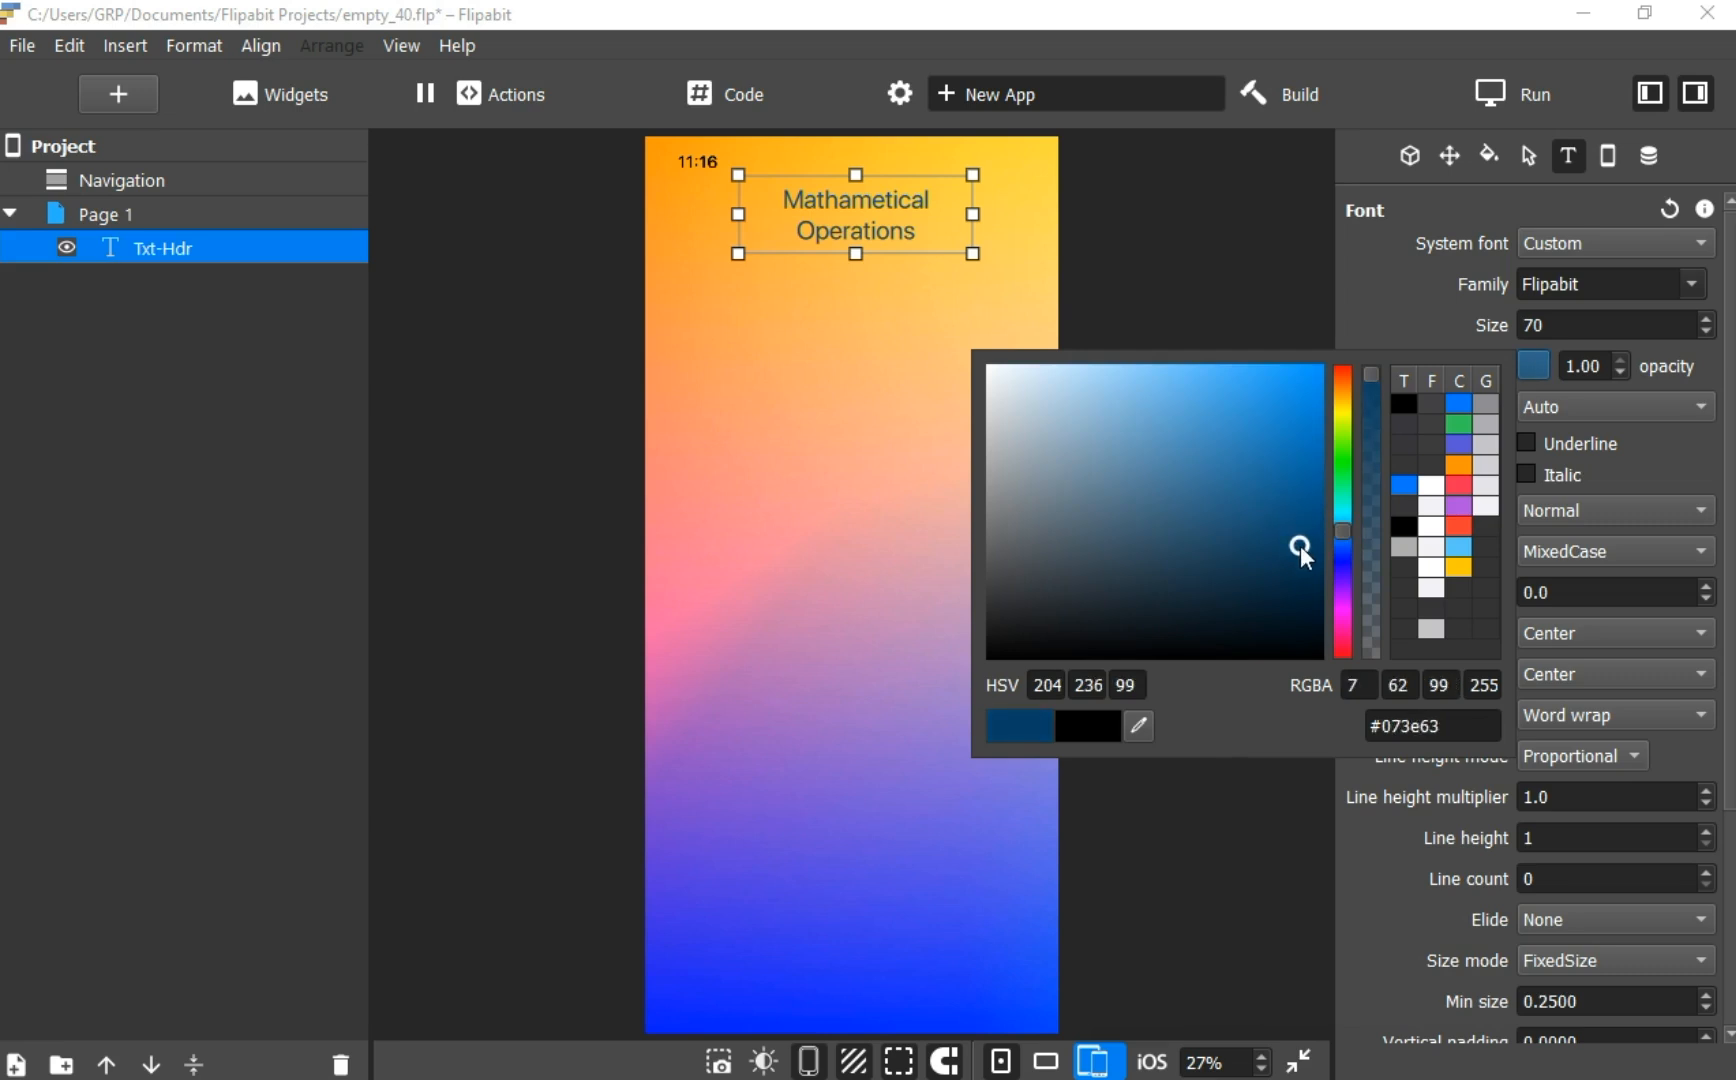
{"action": "left_click", "coordinate": [1290, 329]}
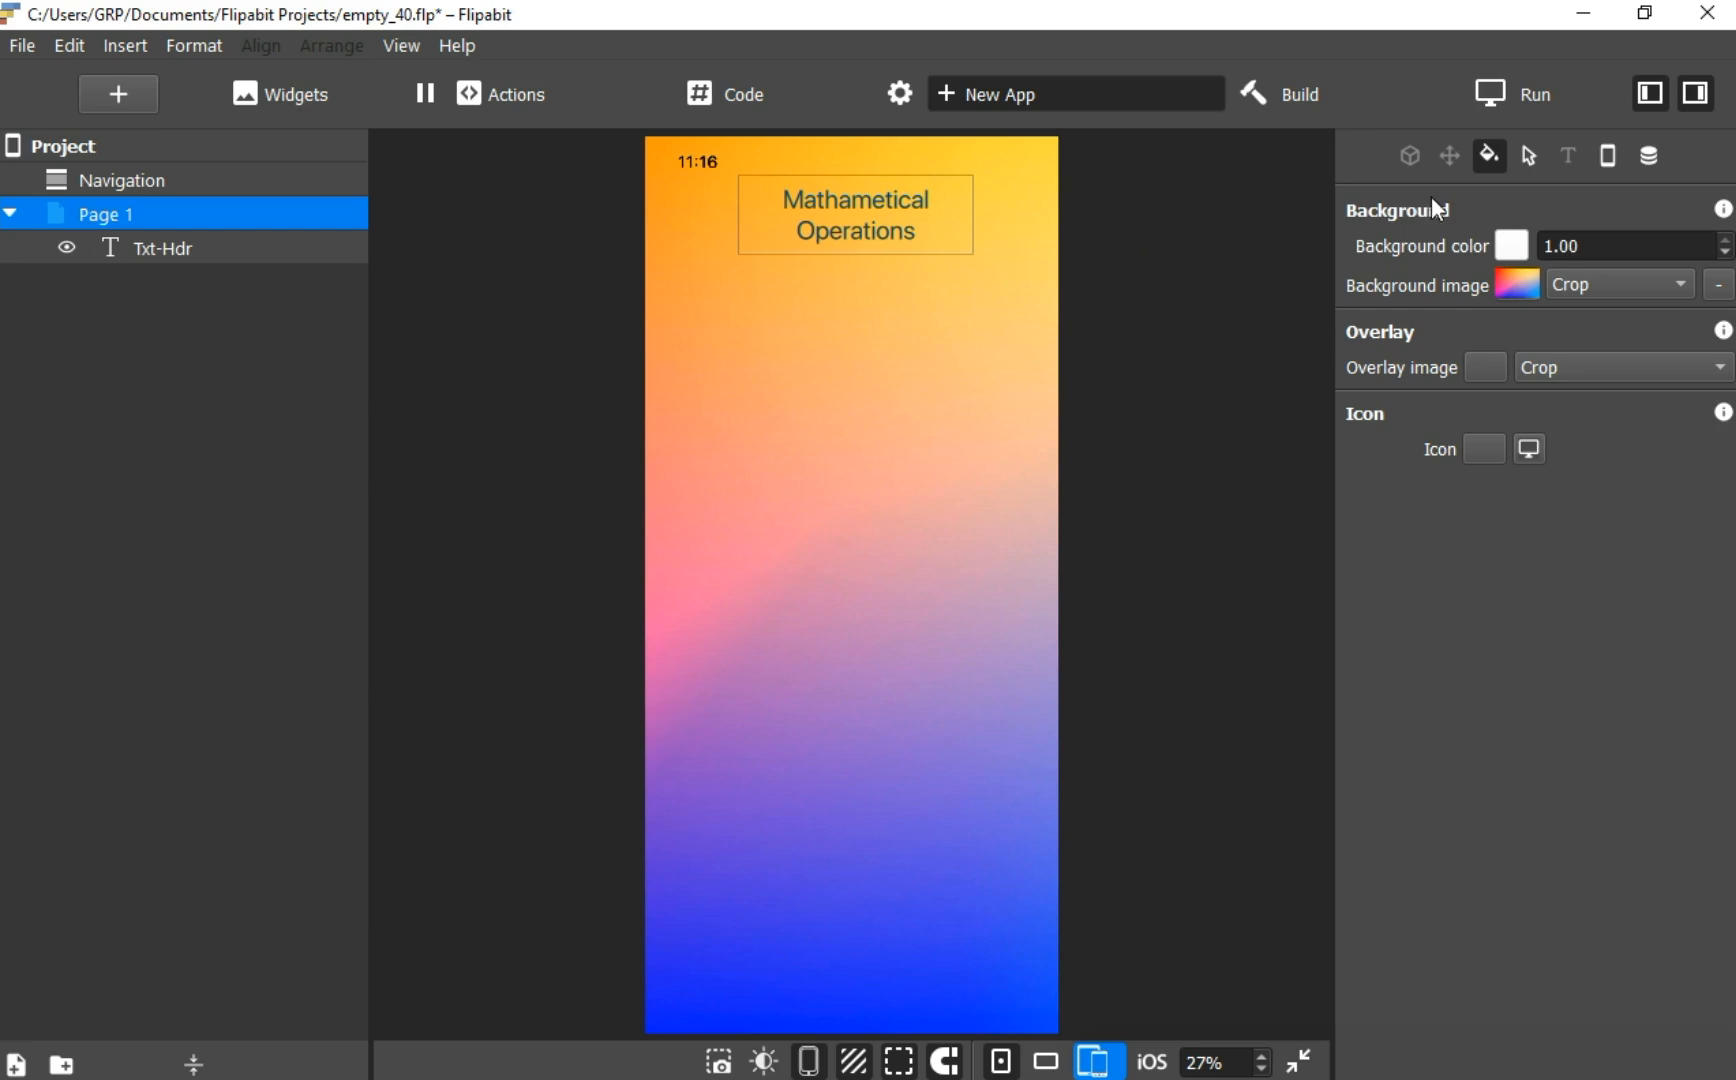
Make the header text italic and set its font weight to ExtraBold
{"action": "left_click", "coordinate": [914, 232]}
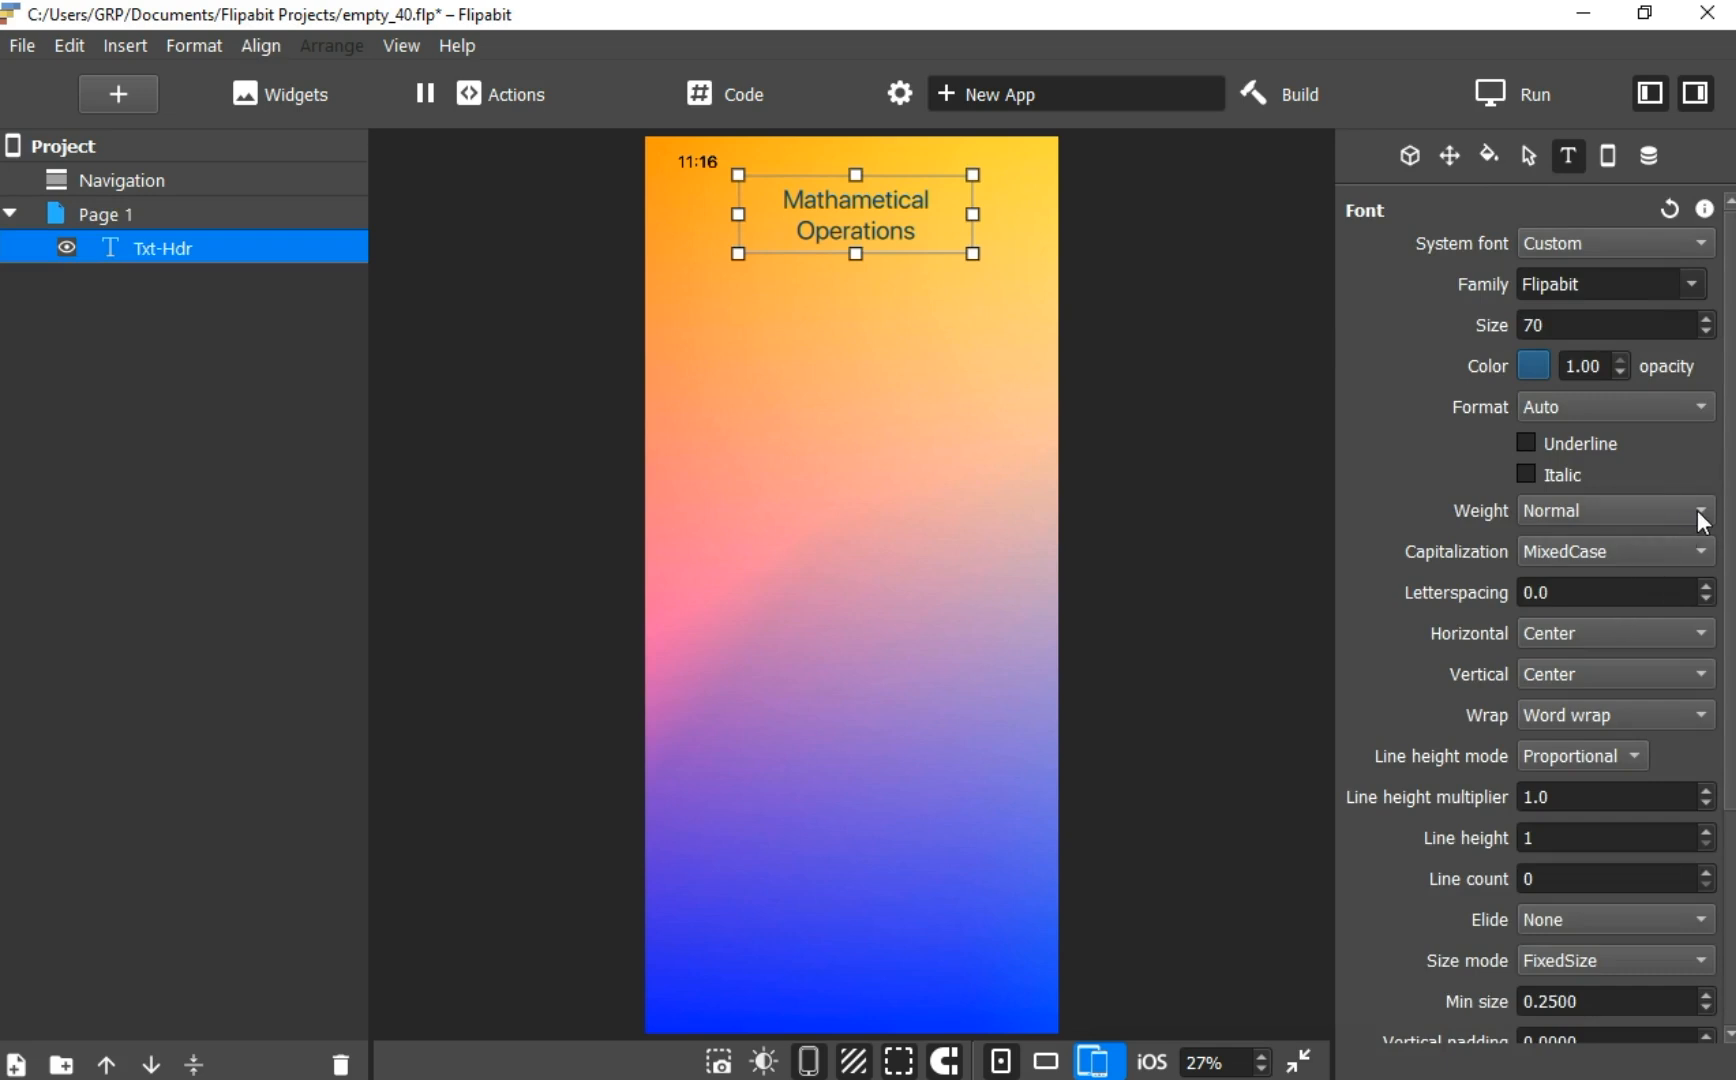
{"action": "left_click", "coordinate": [1528, 474]}
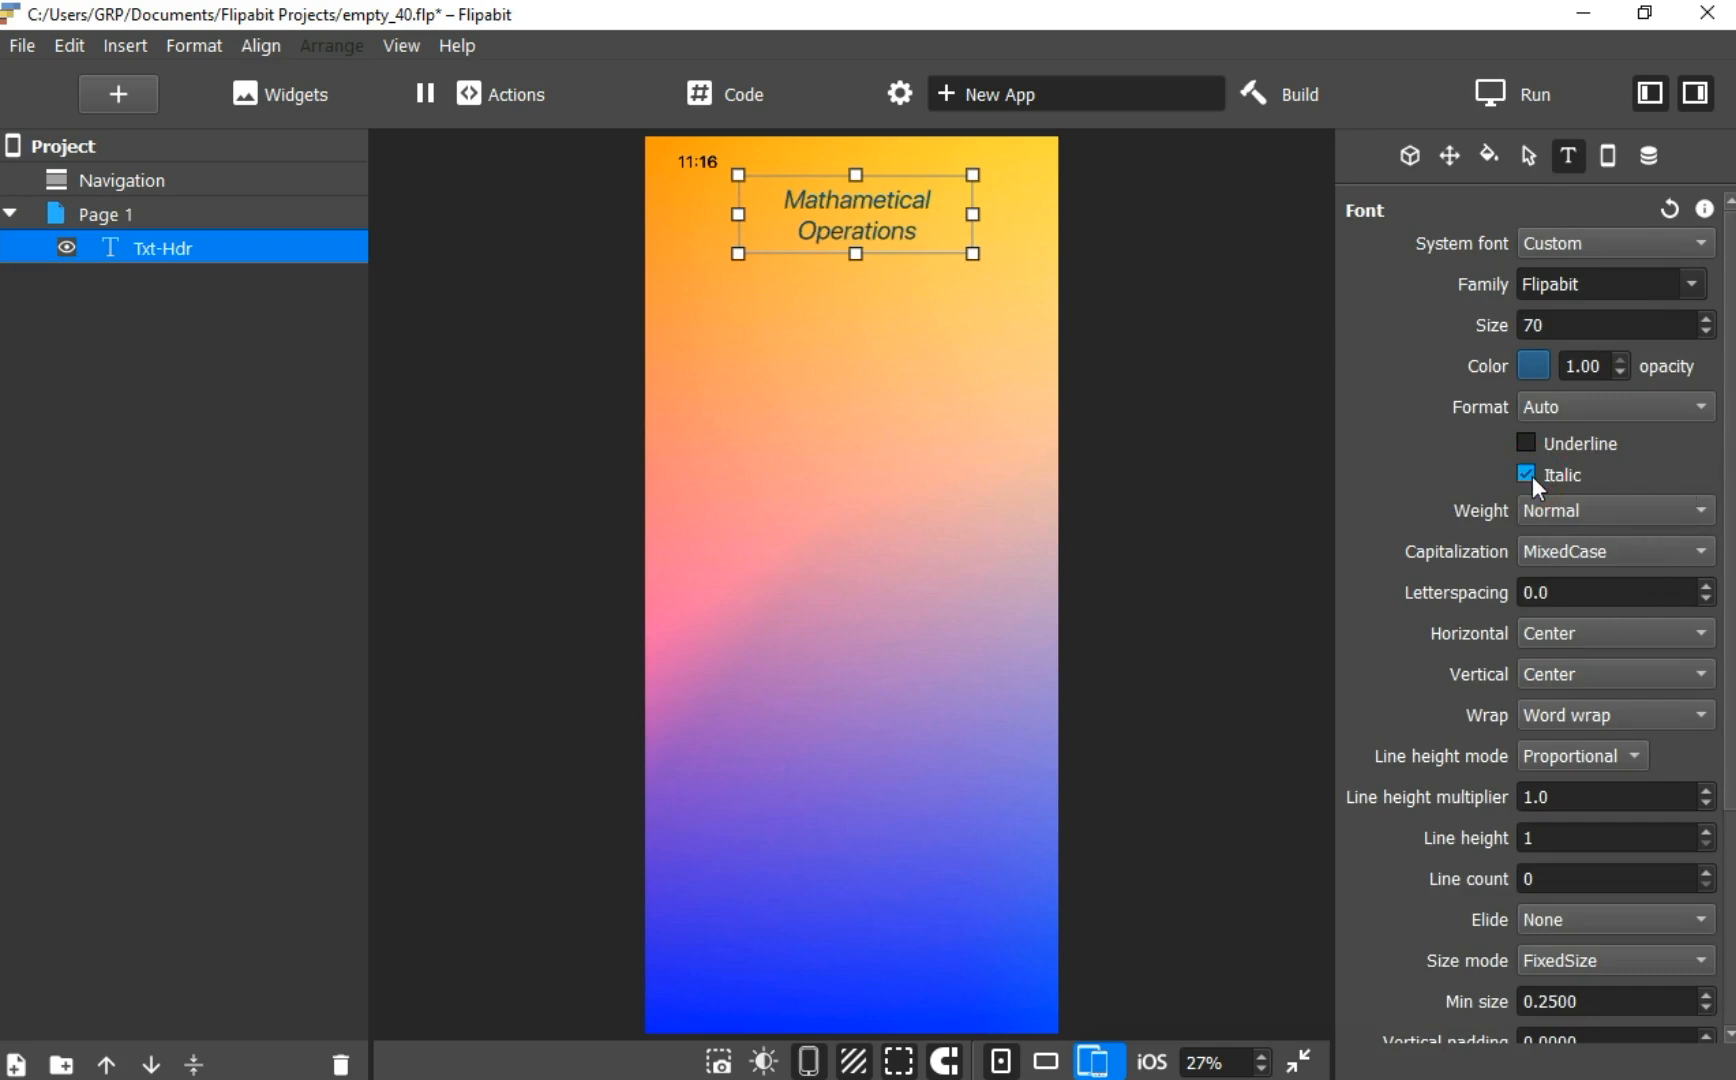
{"action": "left_click", "coordinate": [1701, 514]}
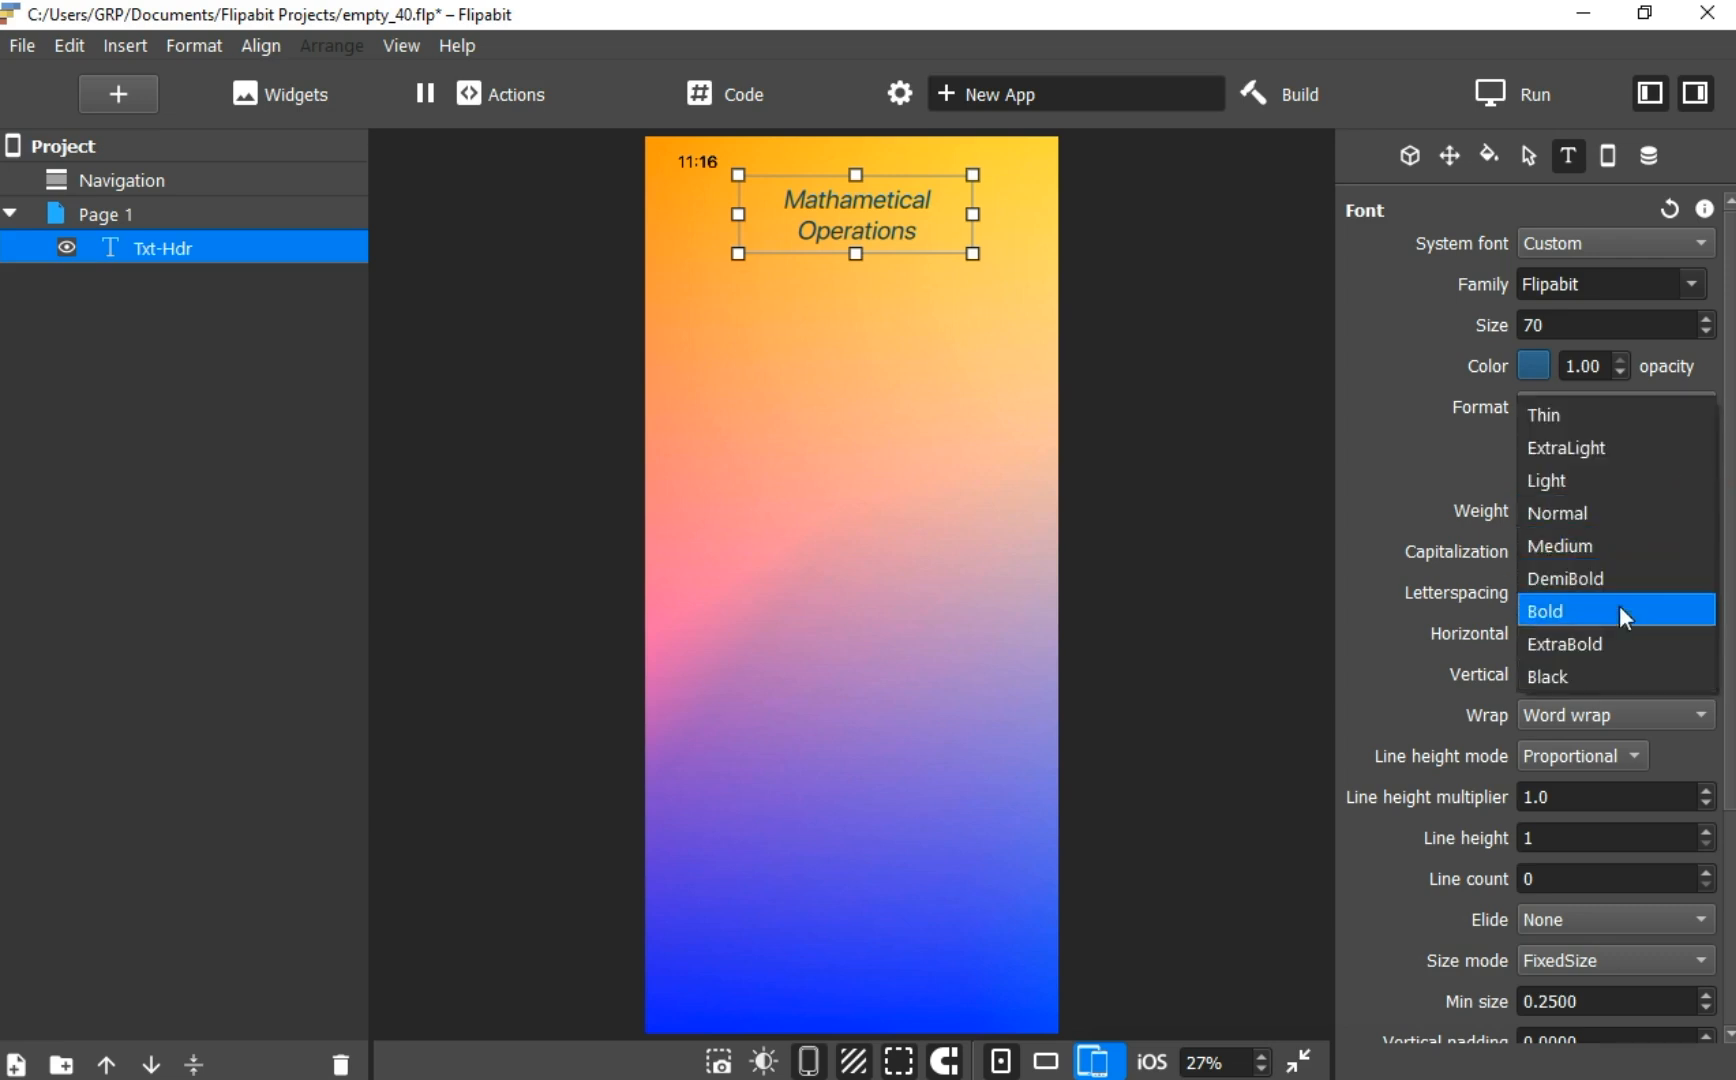
{"action": "left_click", "coordinate": [1603, 642]}
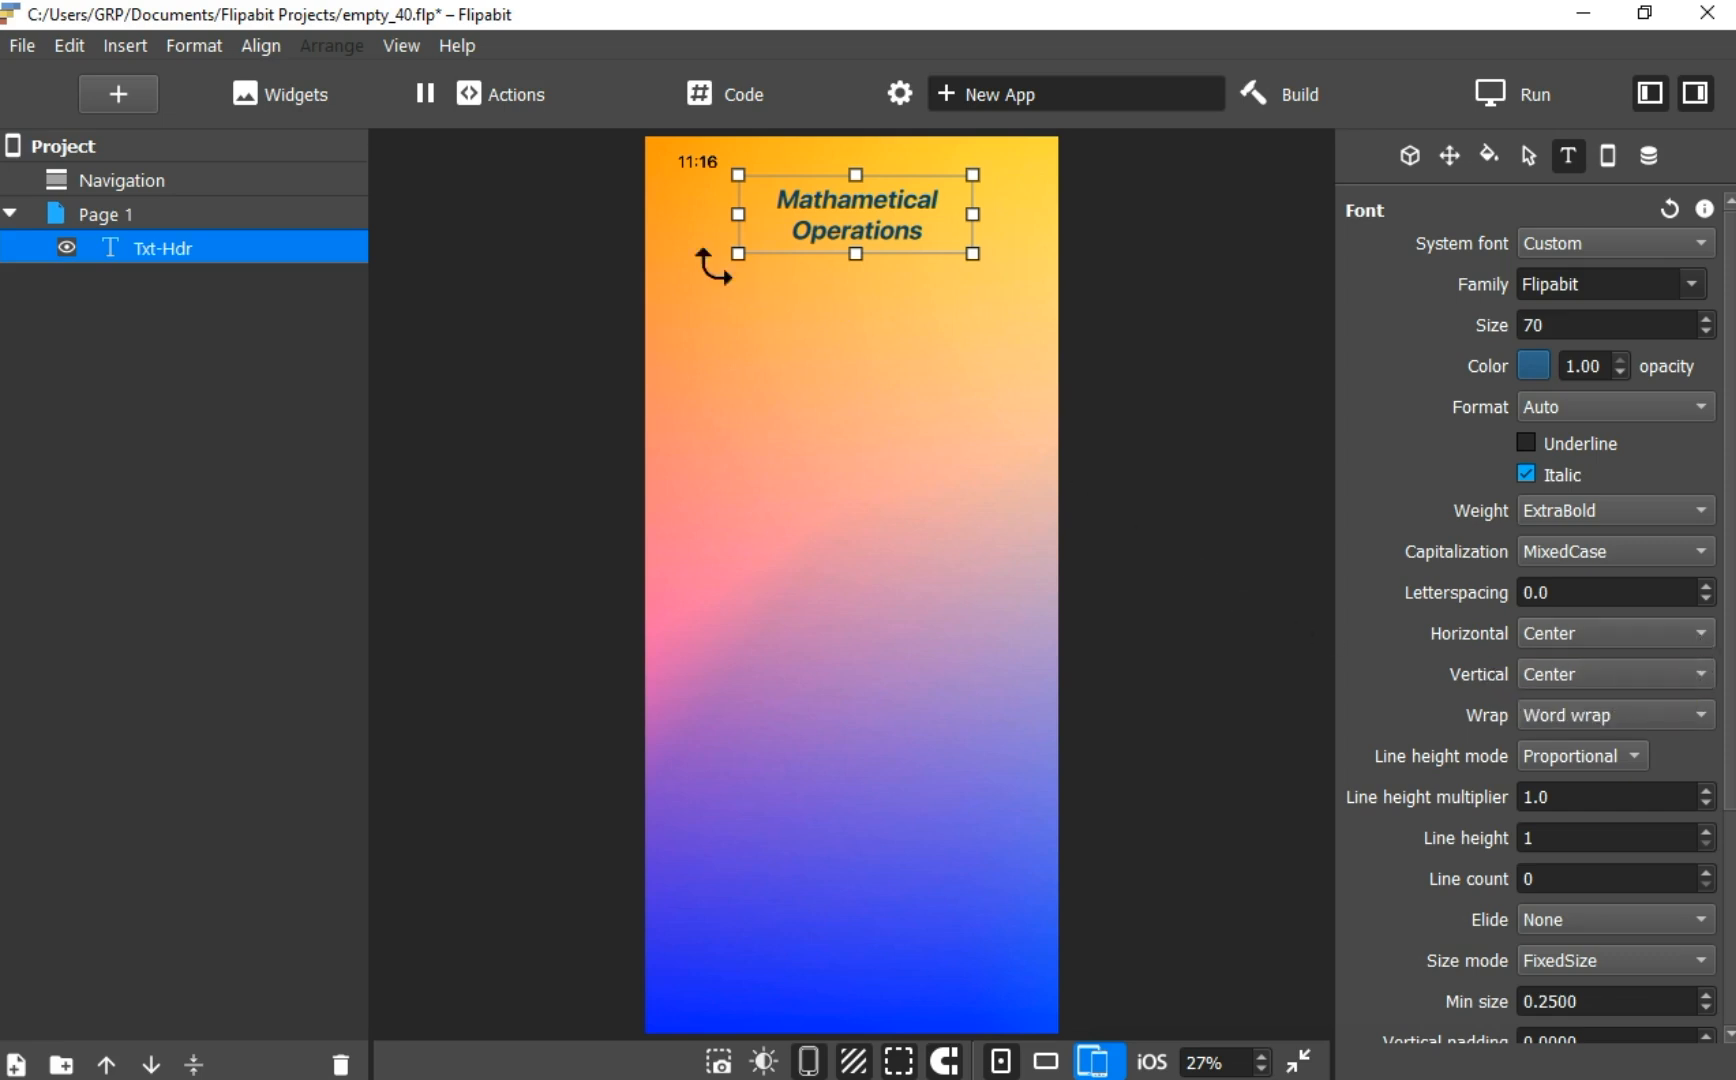
Widen the header text box slightly on both sides
{"action": "left_click_drag", "start_coordinate": [737, 214], "coordinate": [720, 214]}
{"action": "left_click_drag", "start_coordinate": [972, 214], "coordinate": [983, 214]}
{"action": "left_click", "coordinate": [905, 318]}
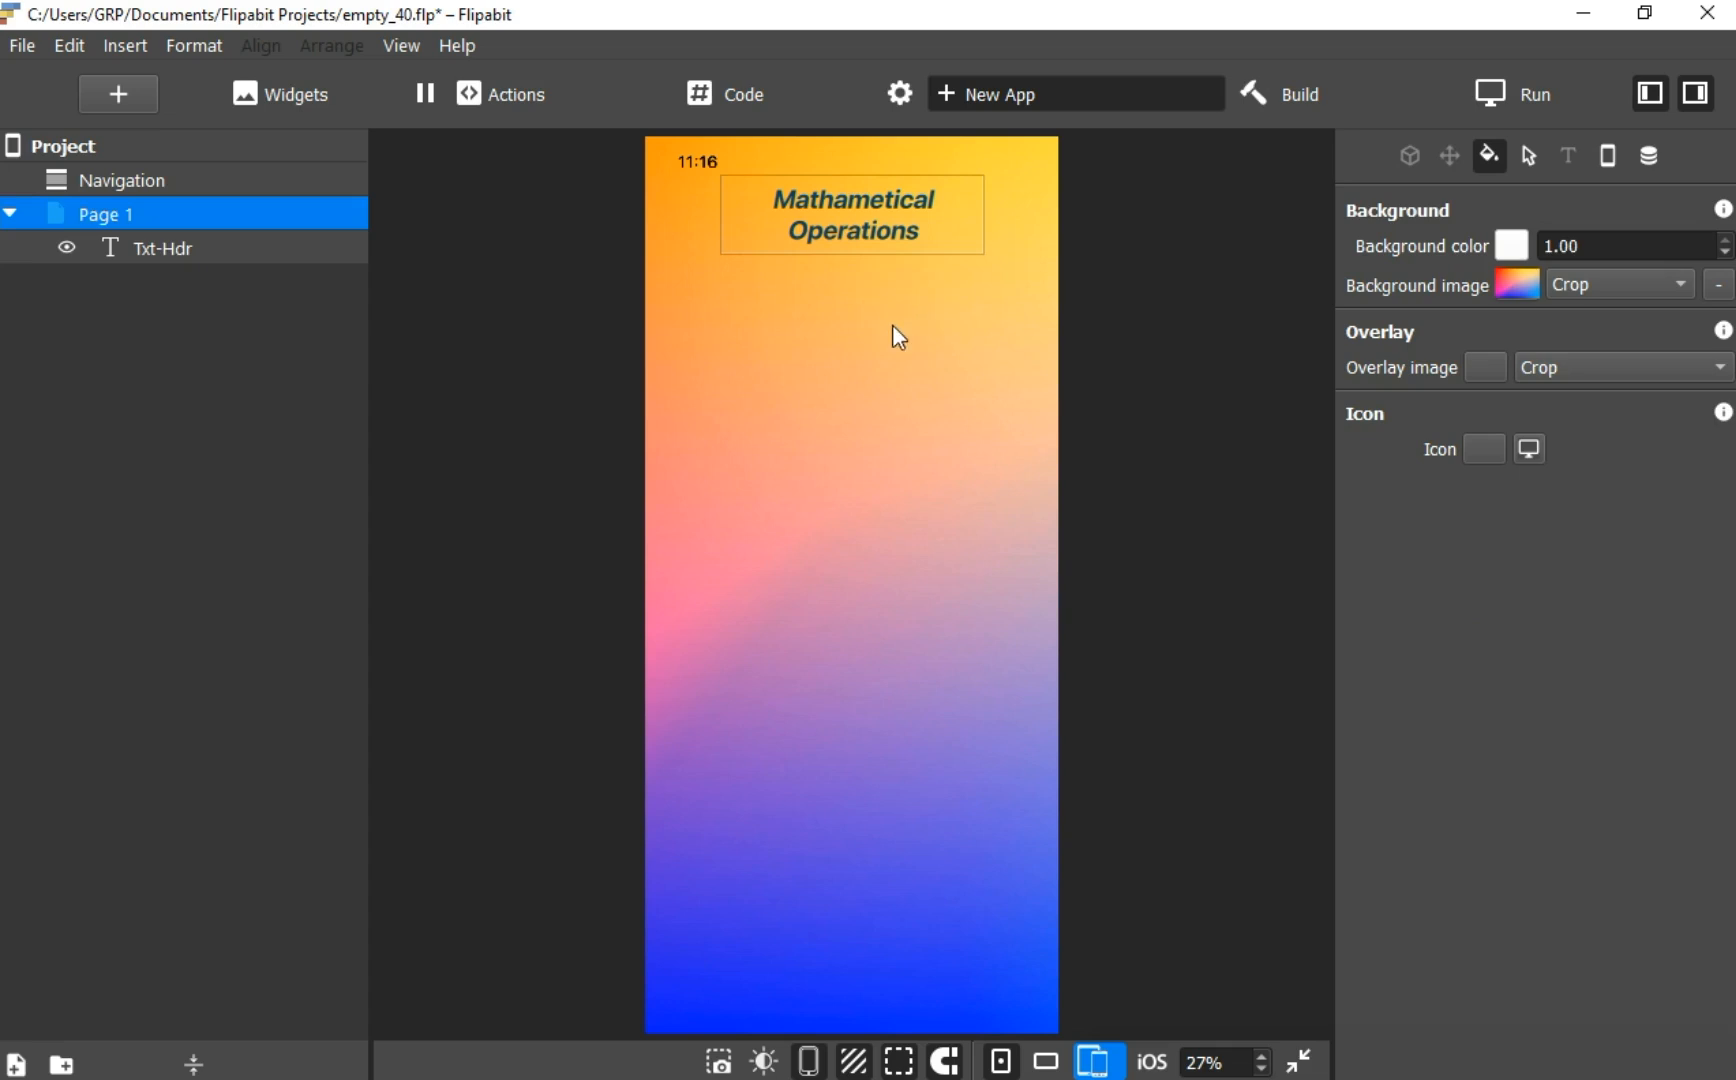
Add a second text widget, shrink it to a short box and place it just below the header
{"action": "left_click", "coordinate": [189, 250]}
{"action": "left_click", "coordinate": [317, 94]}
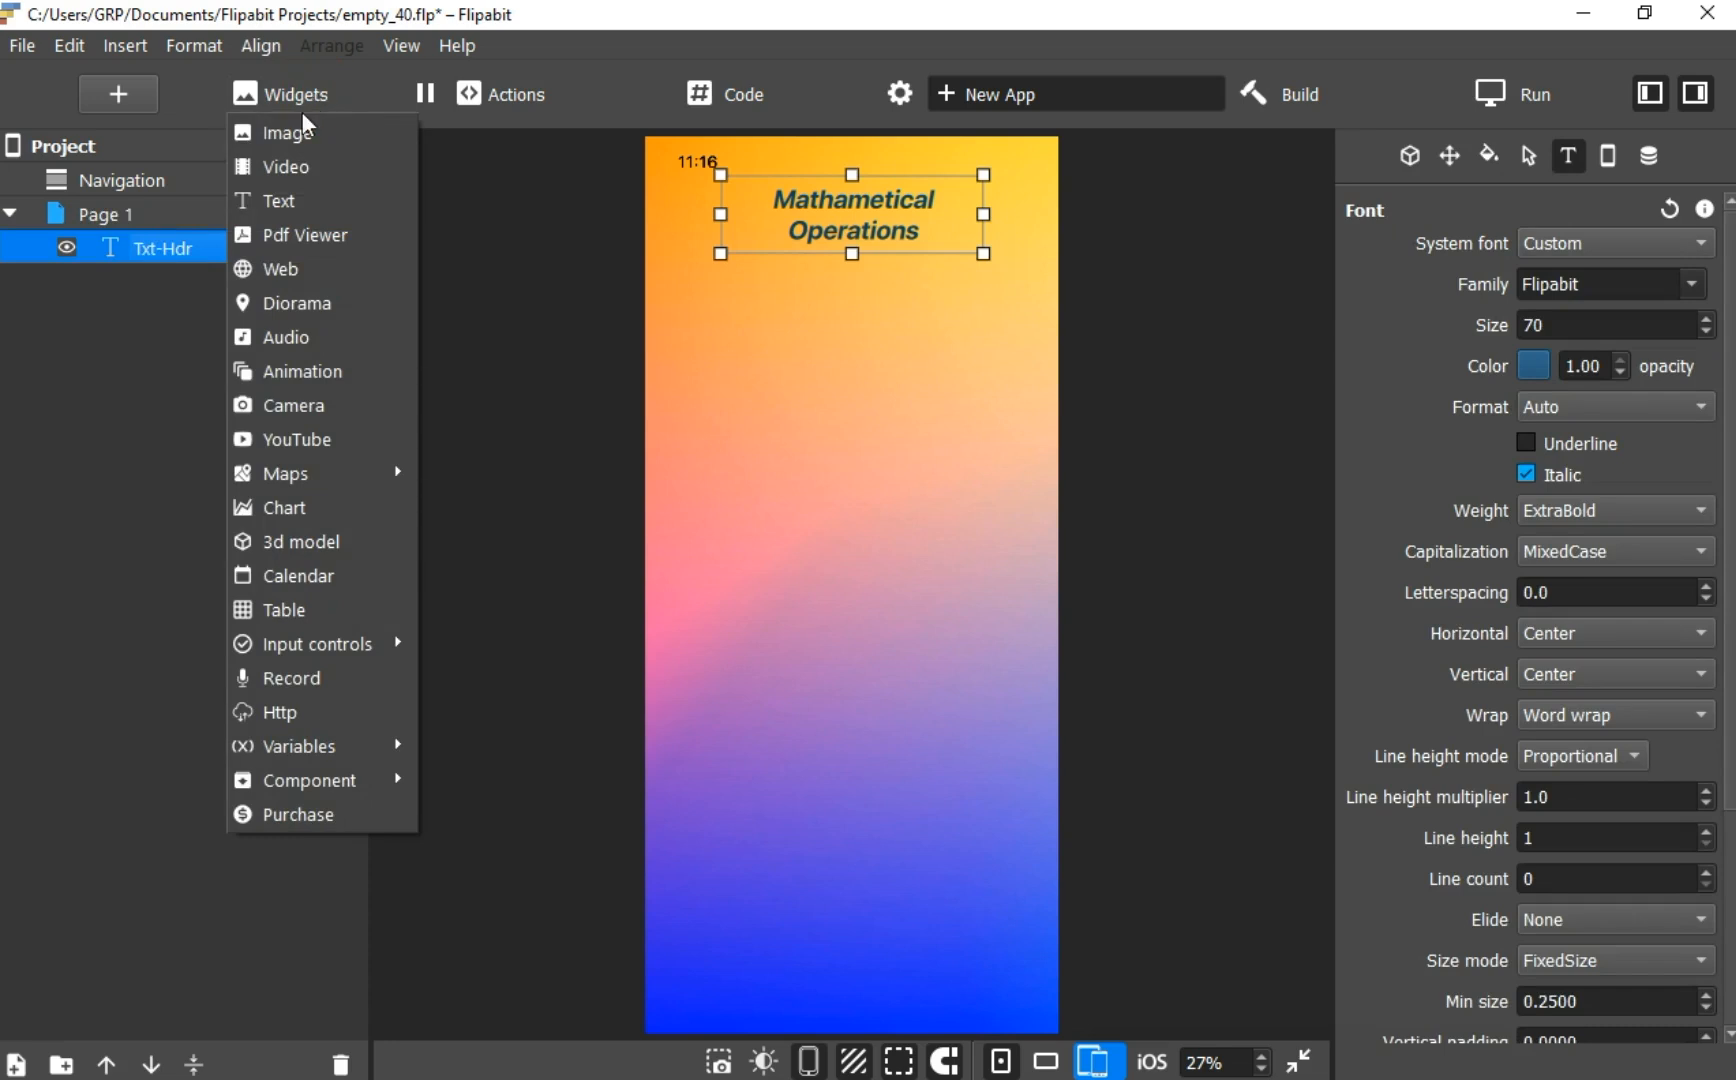
{"action": "left_click", "coordinate": [300, 204]}
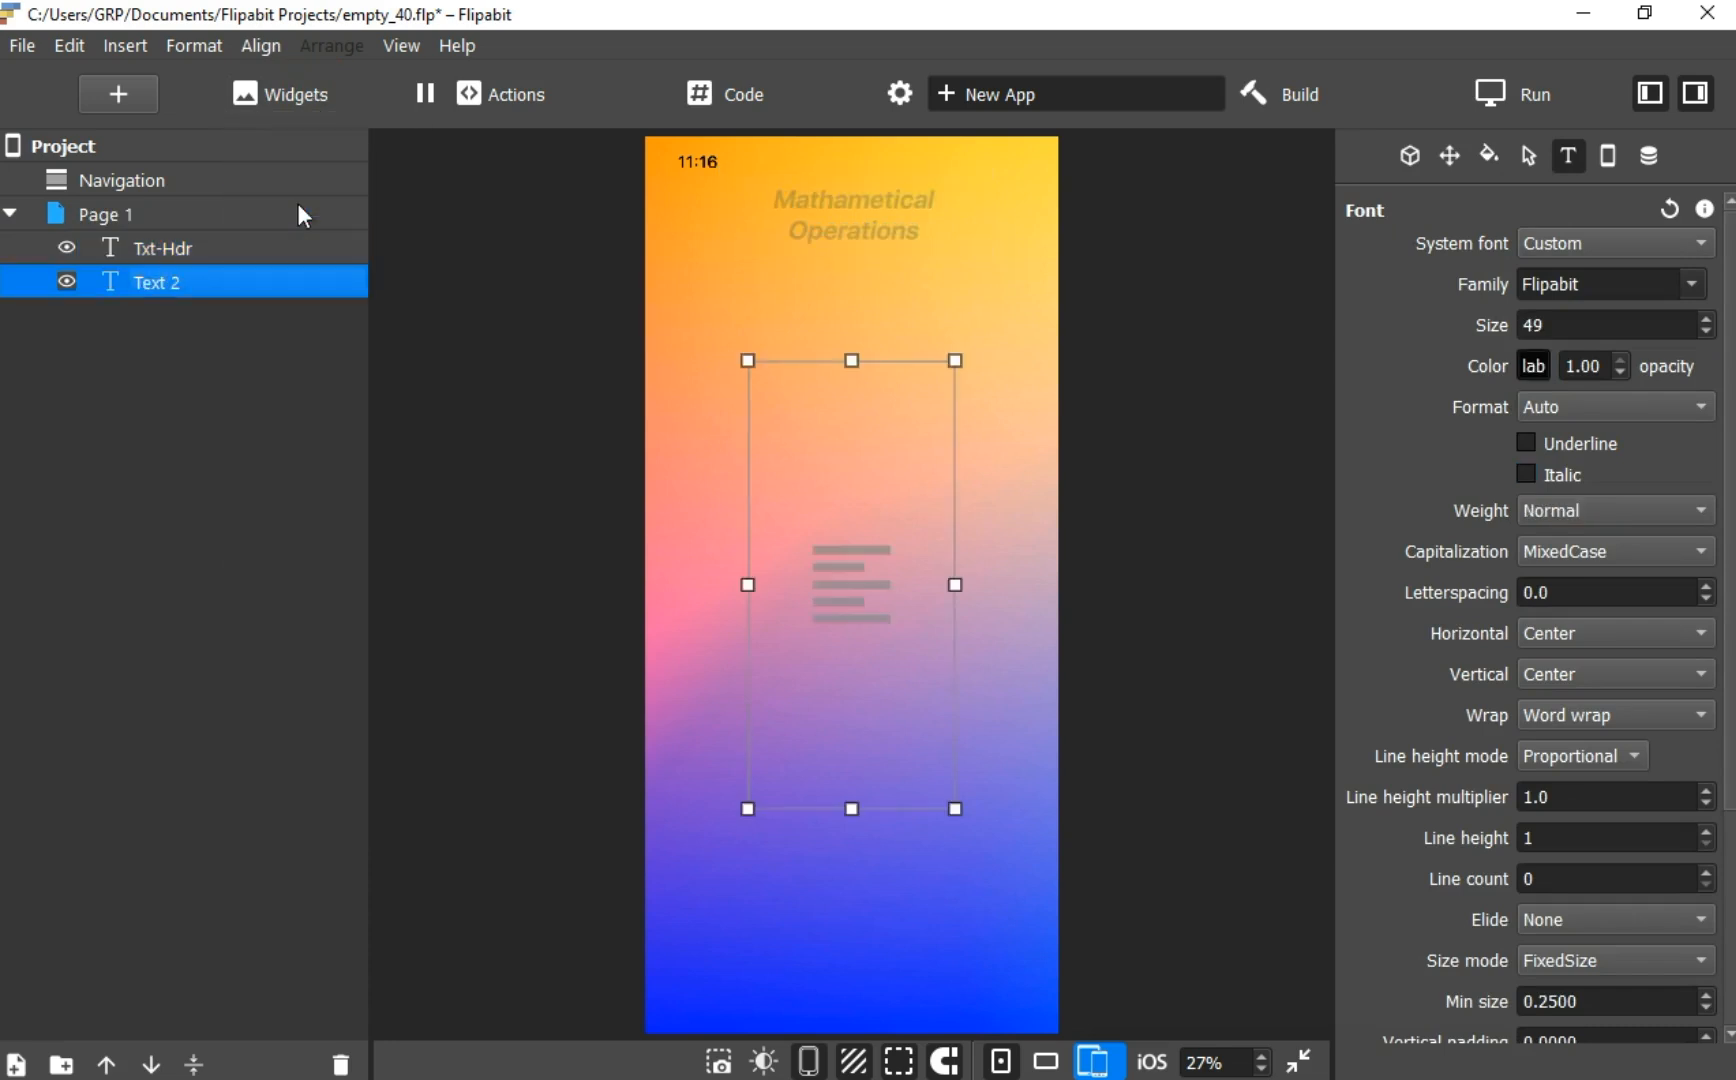
{"action": "left_click_drag", "start_coordinate": [852, 810], "coordinate": [849, 356]}
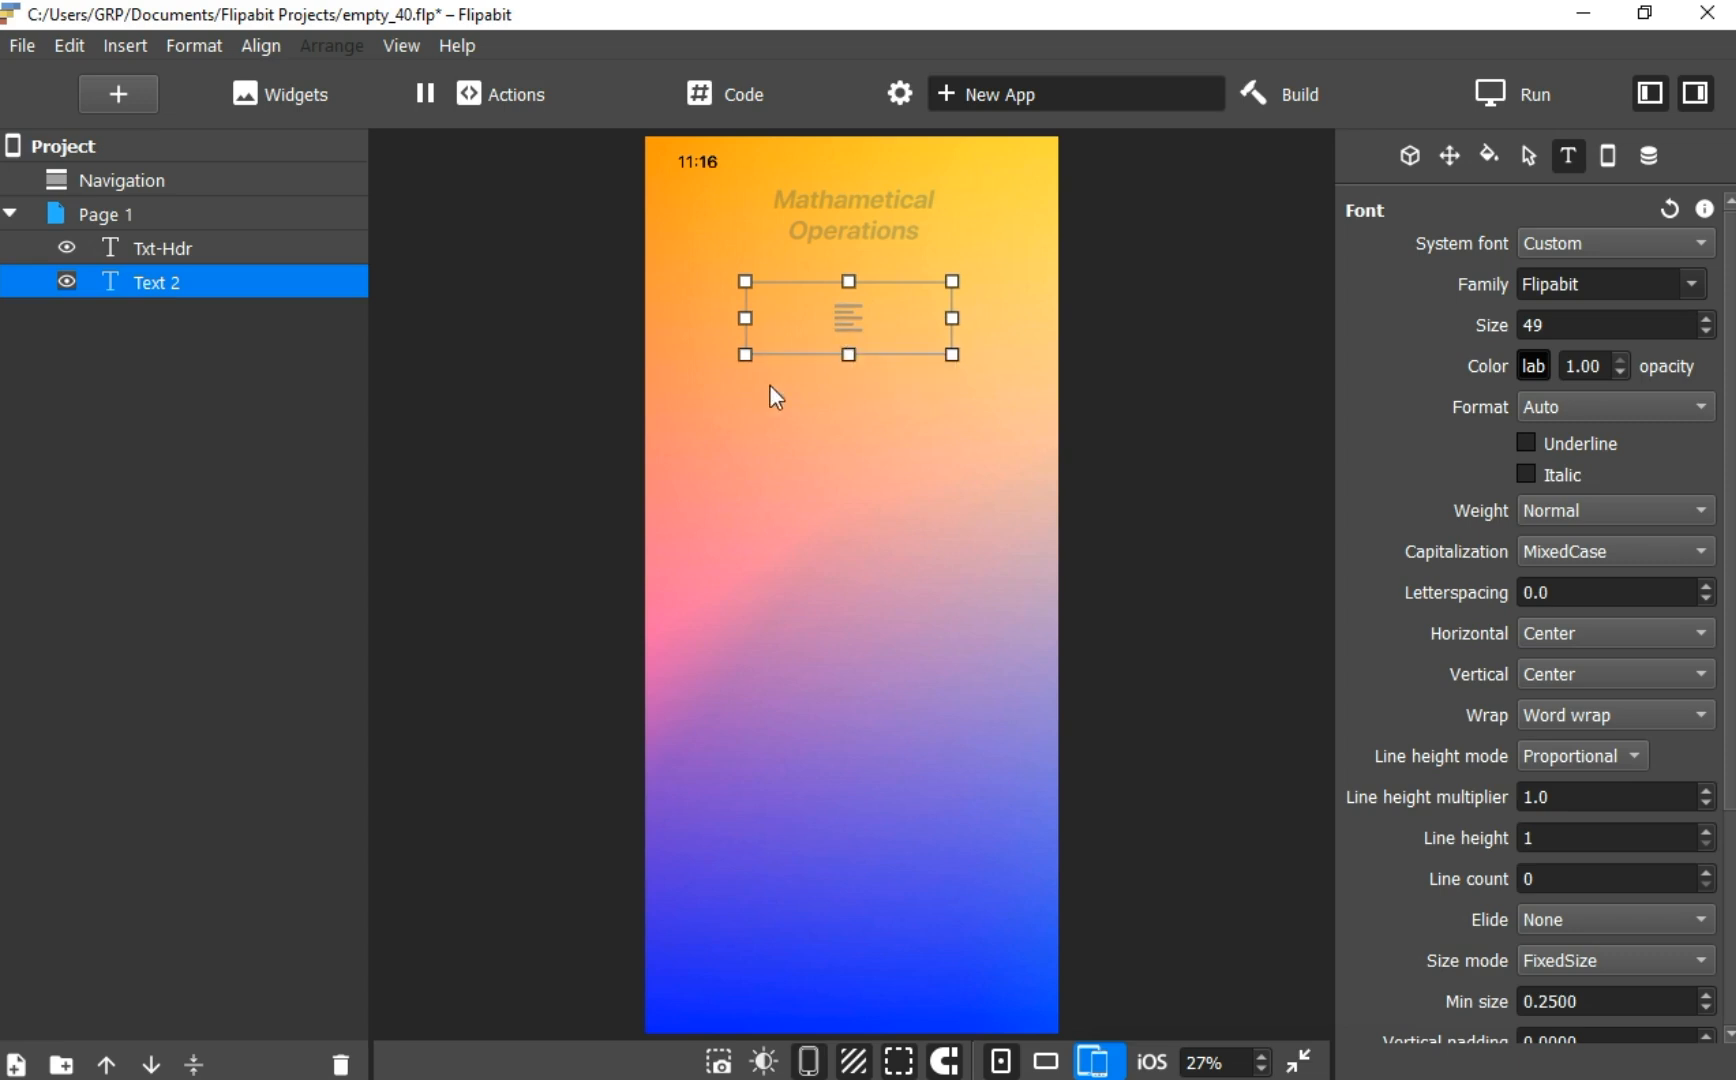
Rename the new Text 2 widget as Txt-Ans
{"action": "right_click", "coordinate": [212, 281]}
{"action": "left_click", "coordinate": [188, 286]}
{"action": "double_click", "coordinate": [188, 286]}
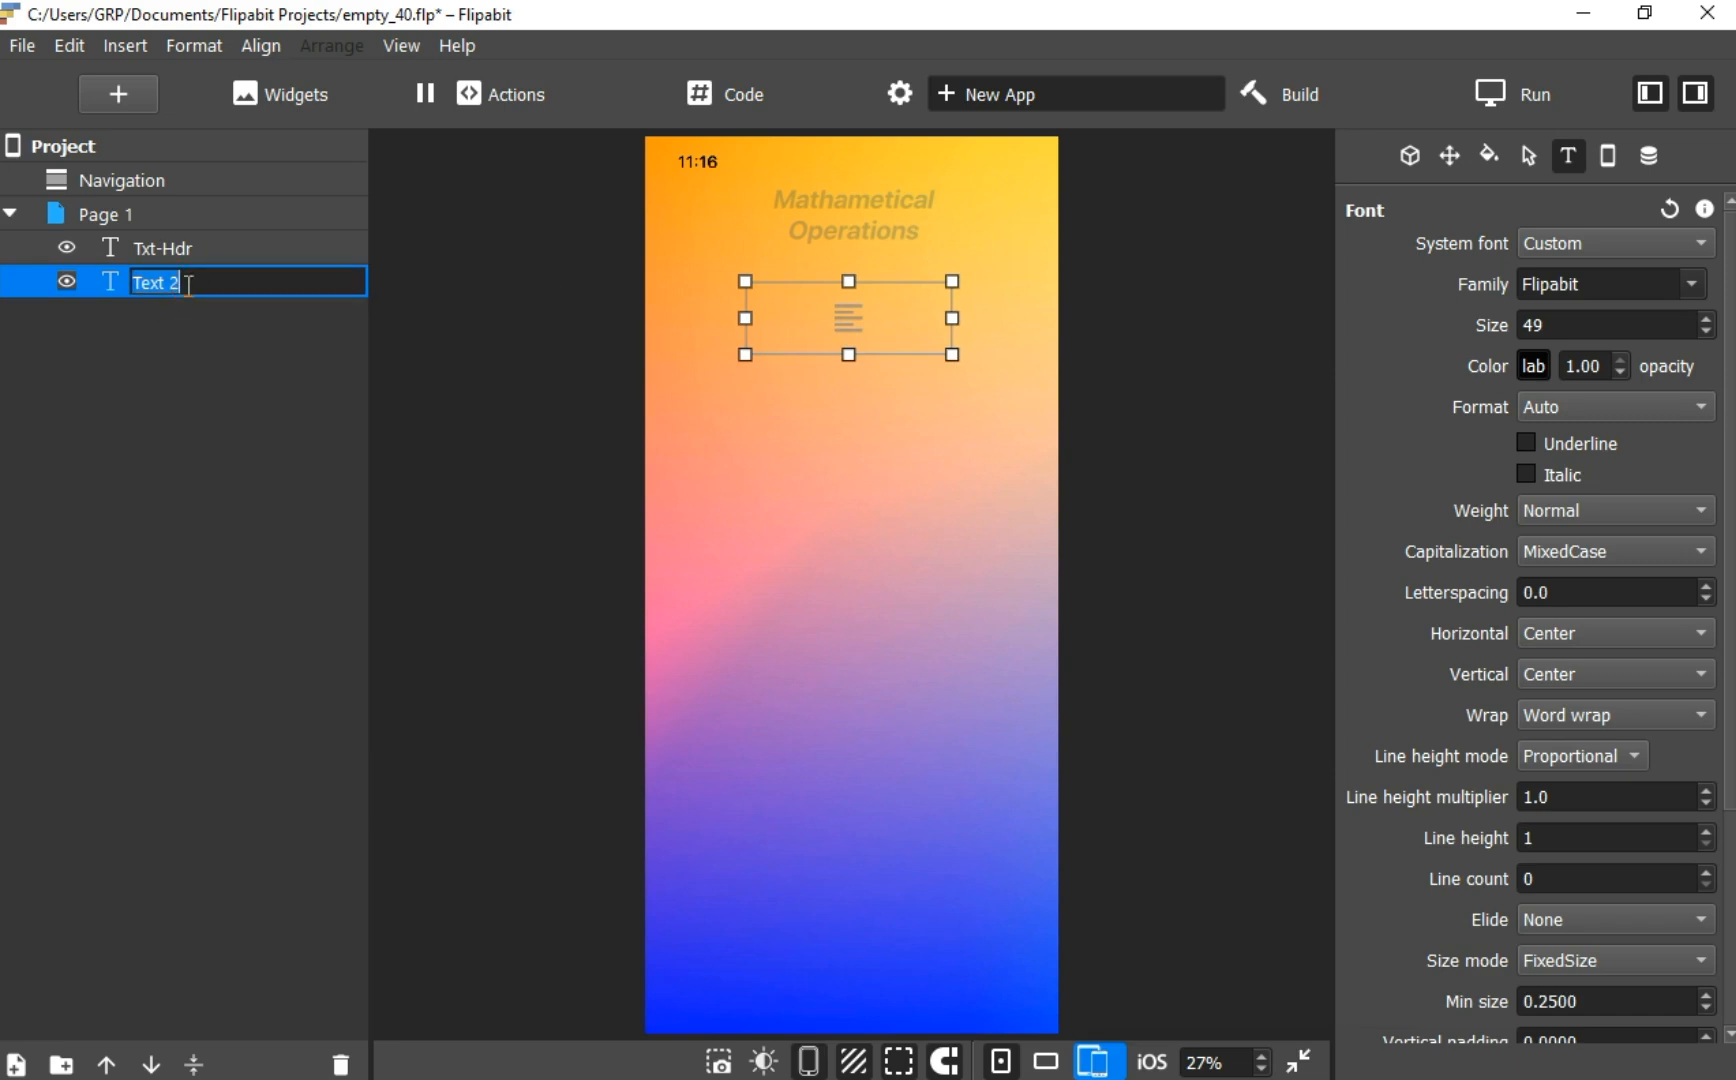
{"action": "type", "text": "Txt-Ans"}
{"action": "left_click", "coordinate": [166, 392]}
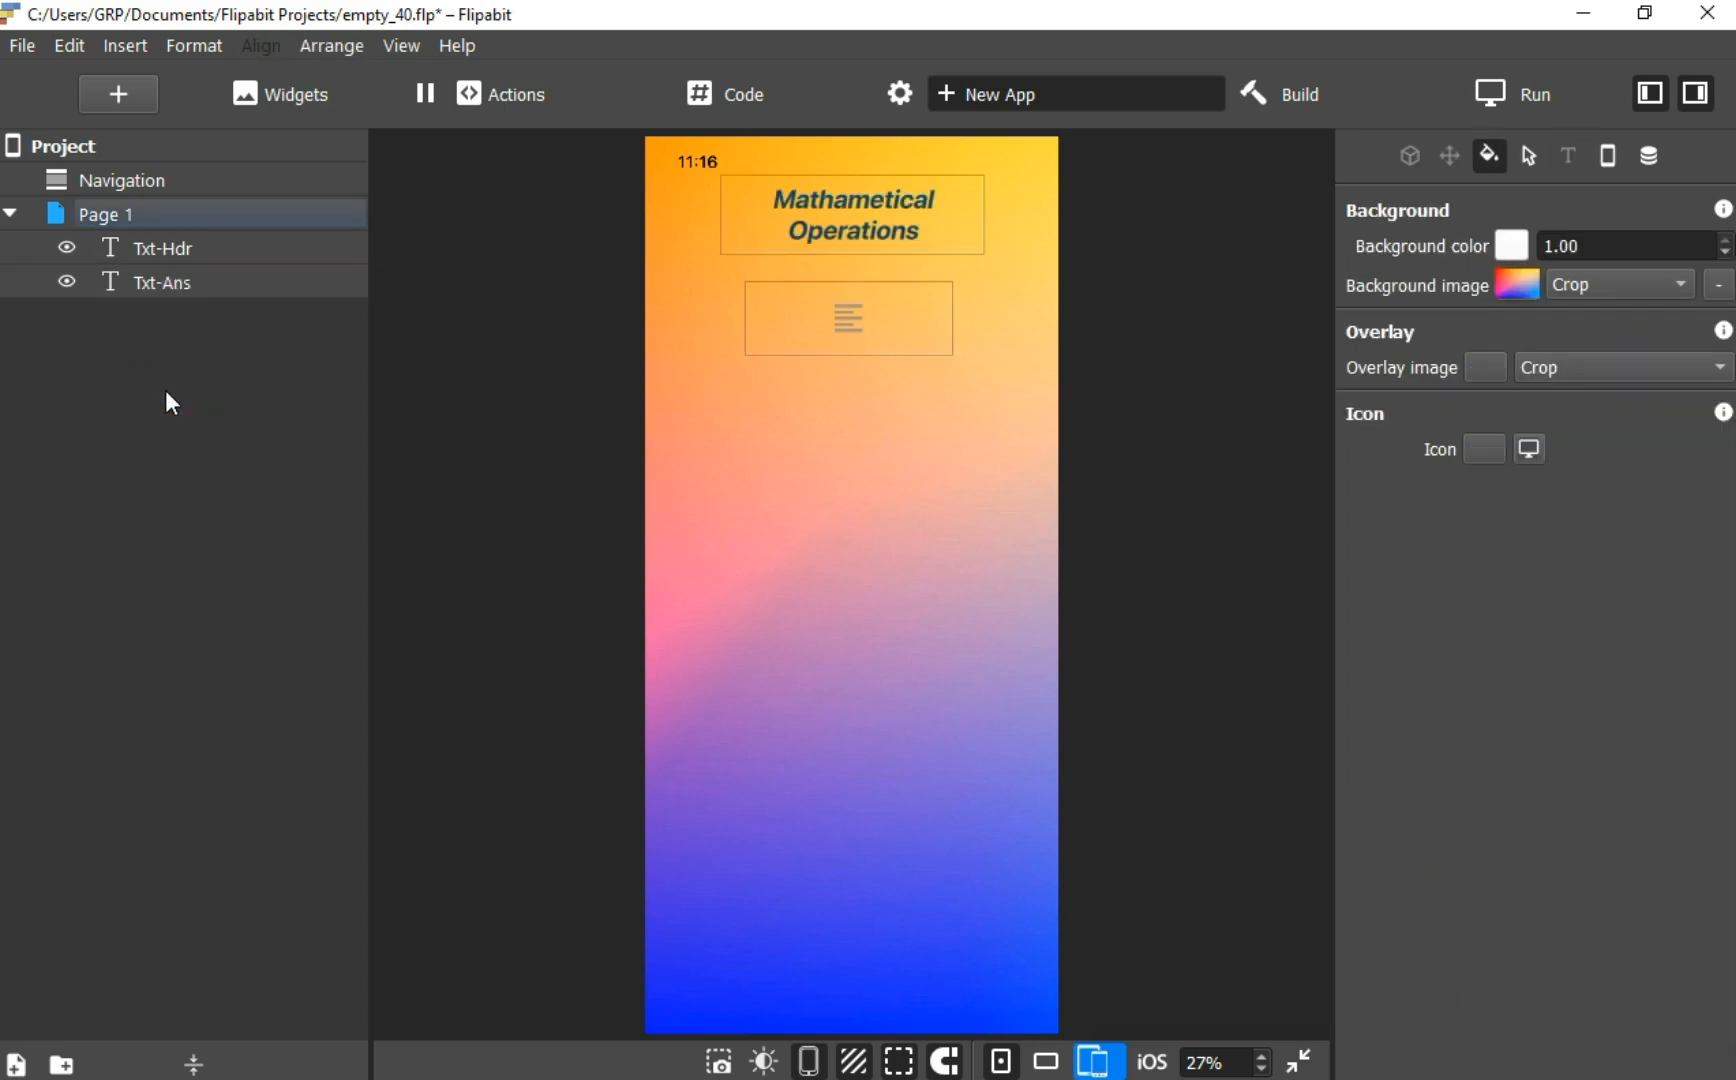
Add a text field input control and move it up to below the Txt-Ans box, leaving a gap
{"action": "left_click", "coordinate": [163, 290]}
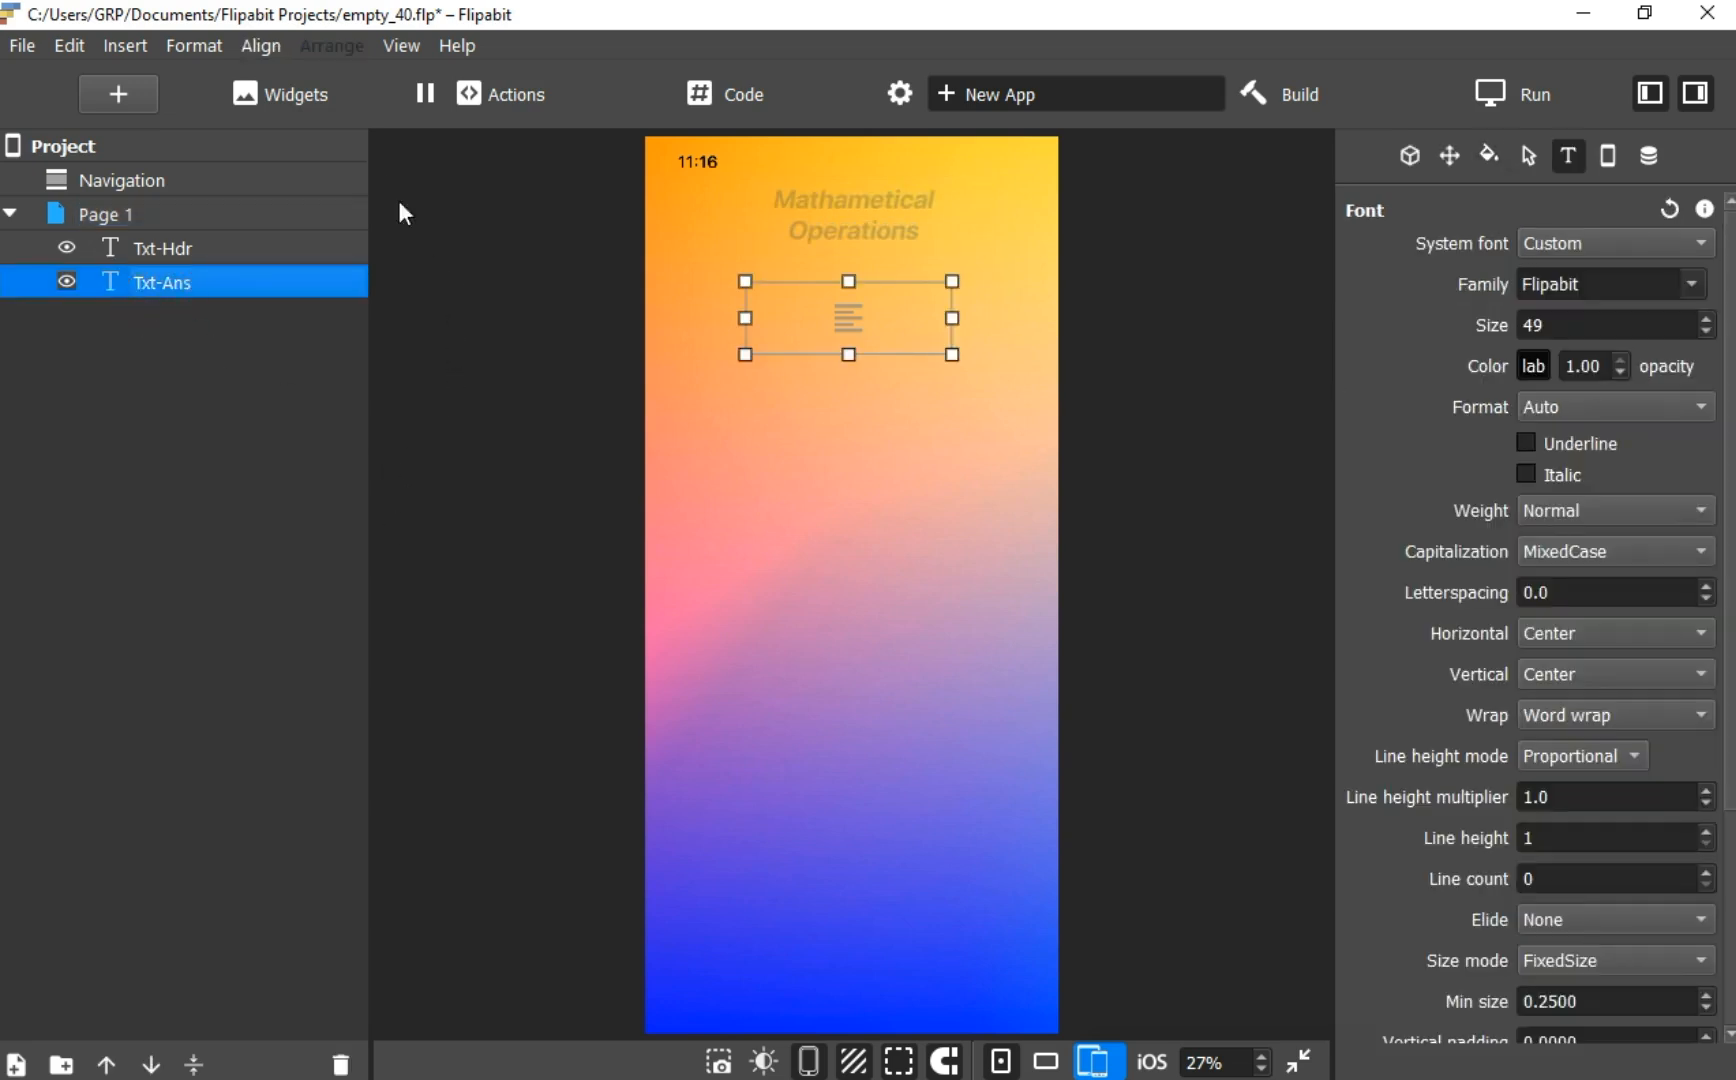
{"action": "left_click", "coordinate": [311, 94]}
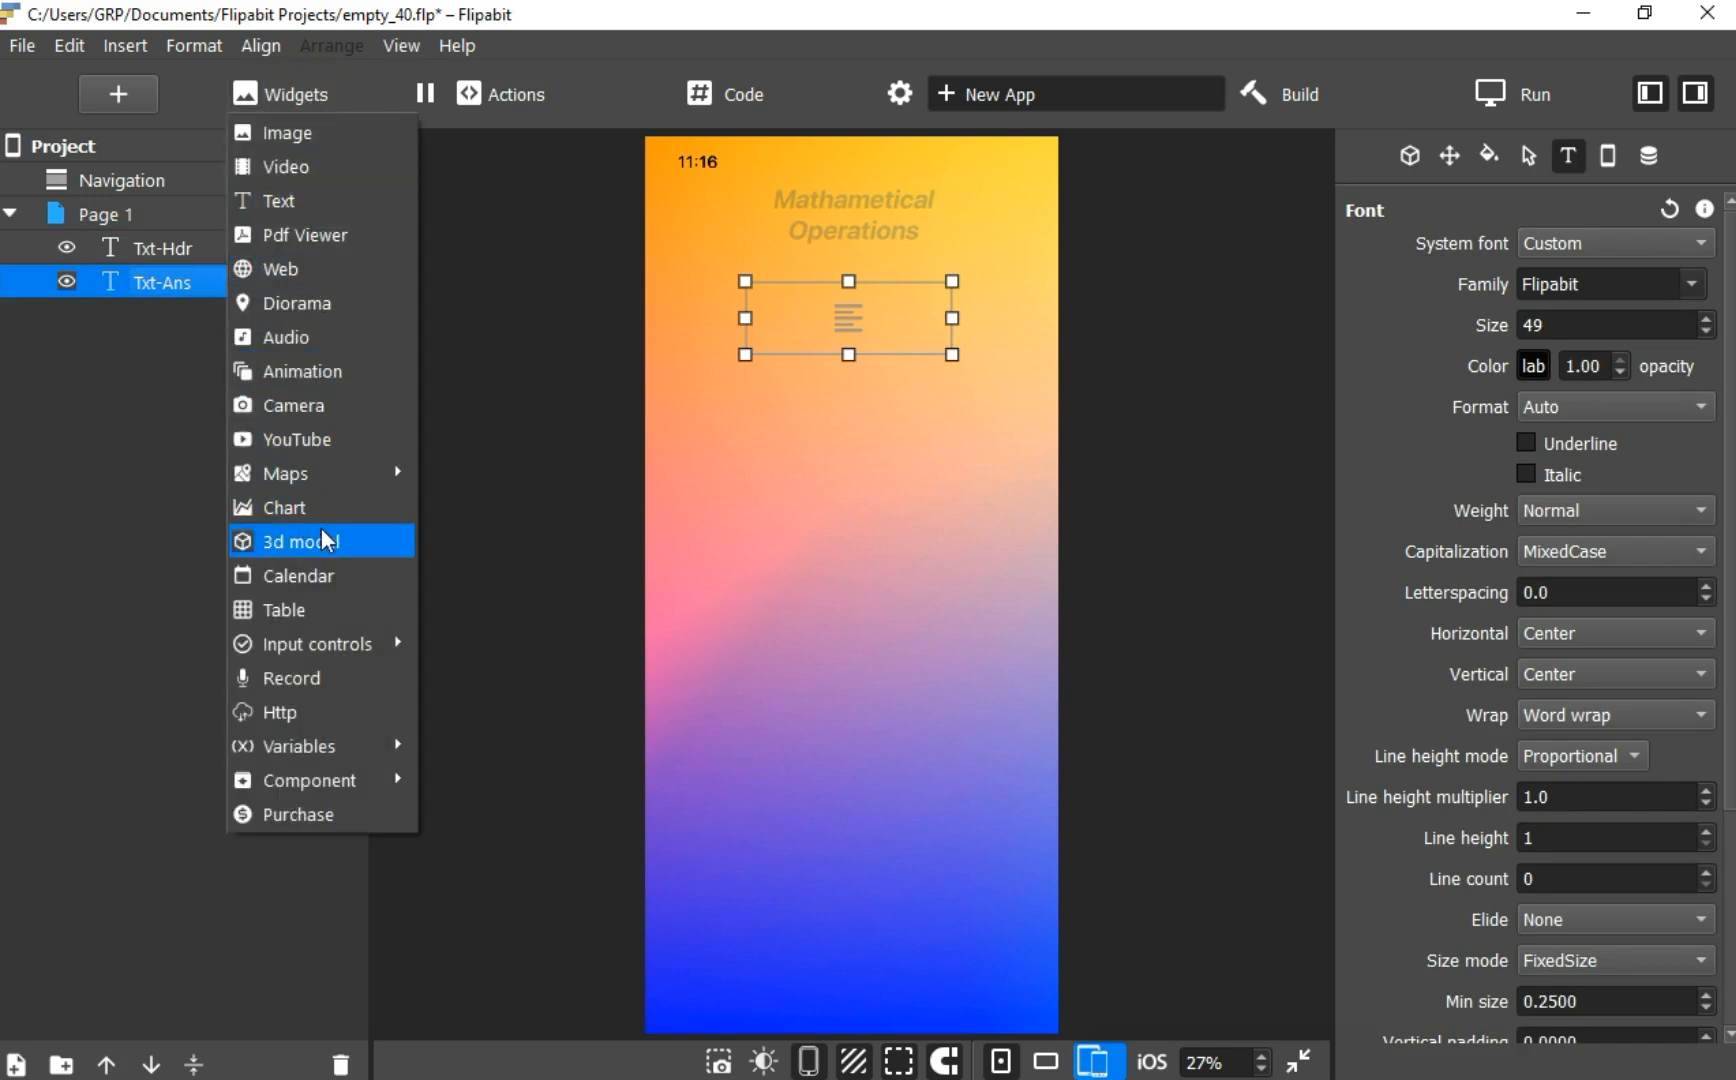
{"action": "mouse_move", "coordinate": [349, 480]}
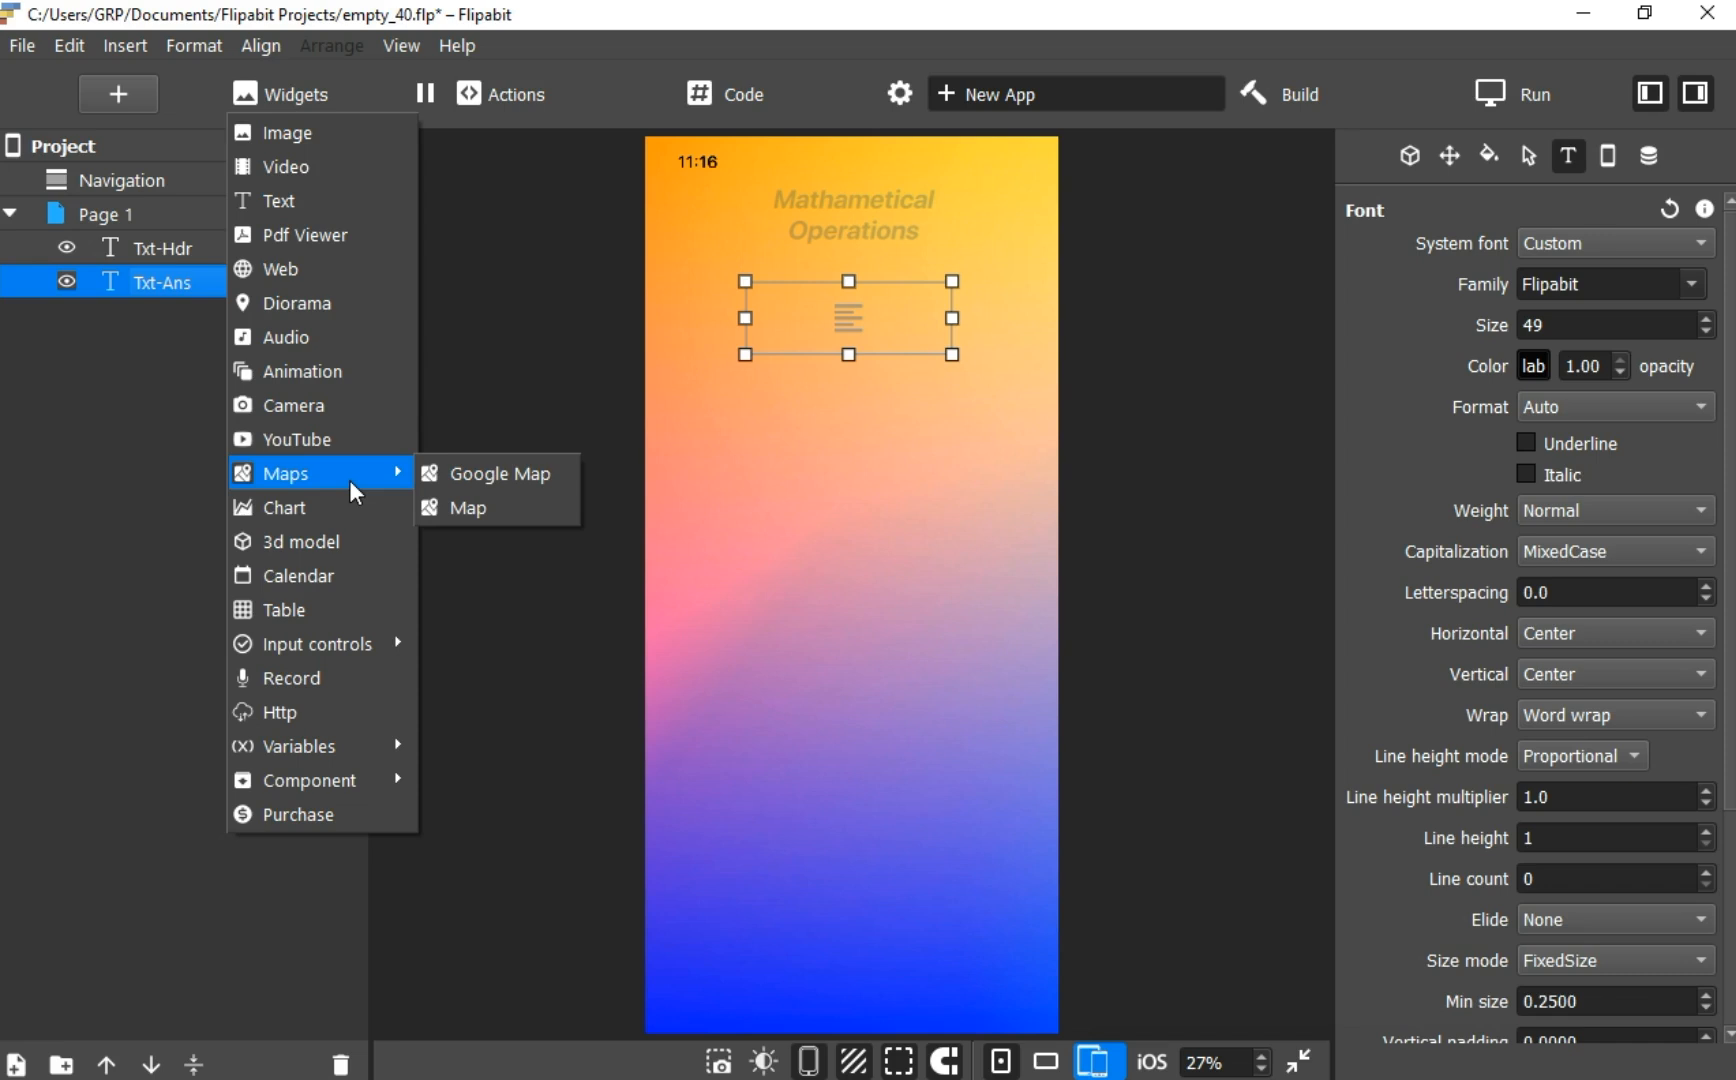
{"action": "mouse_move", "coordinate": [353, 647]}
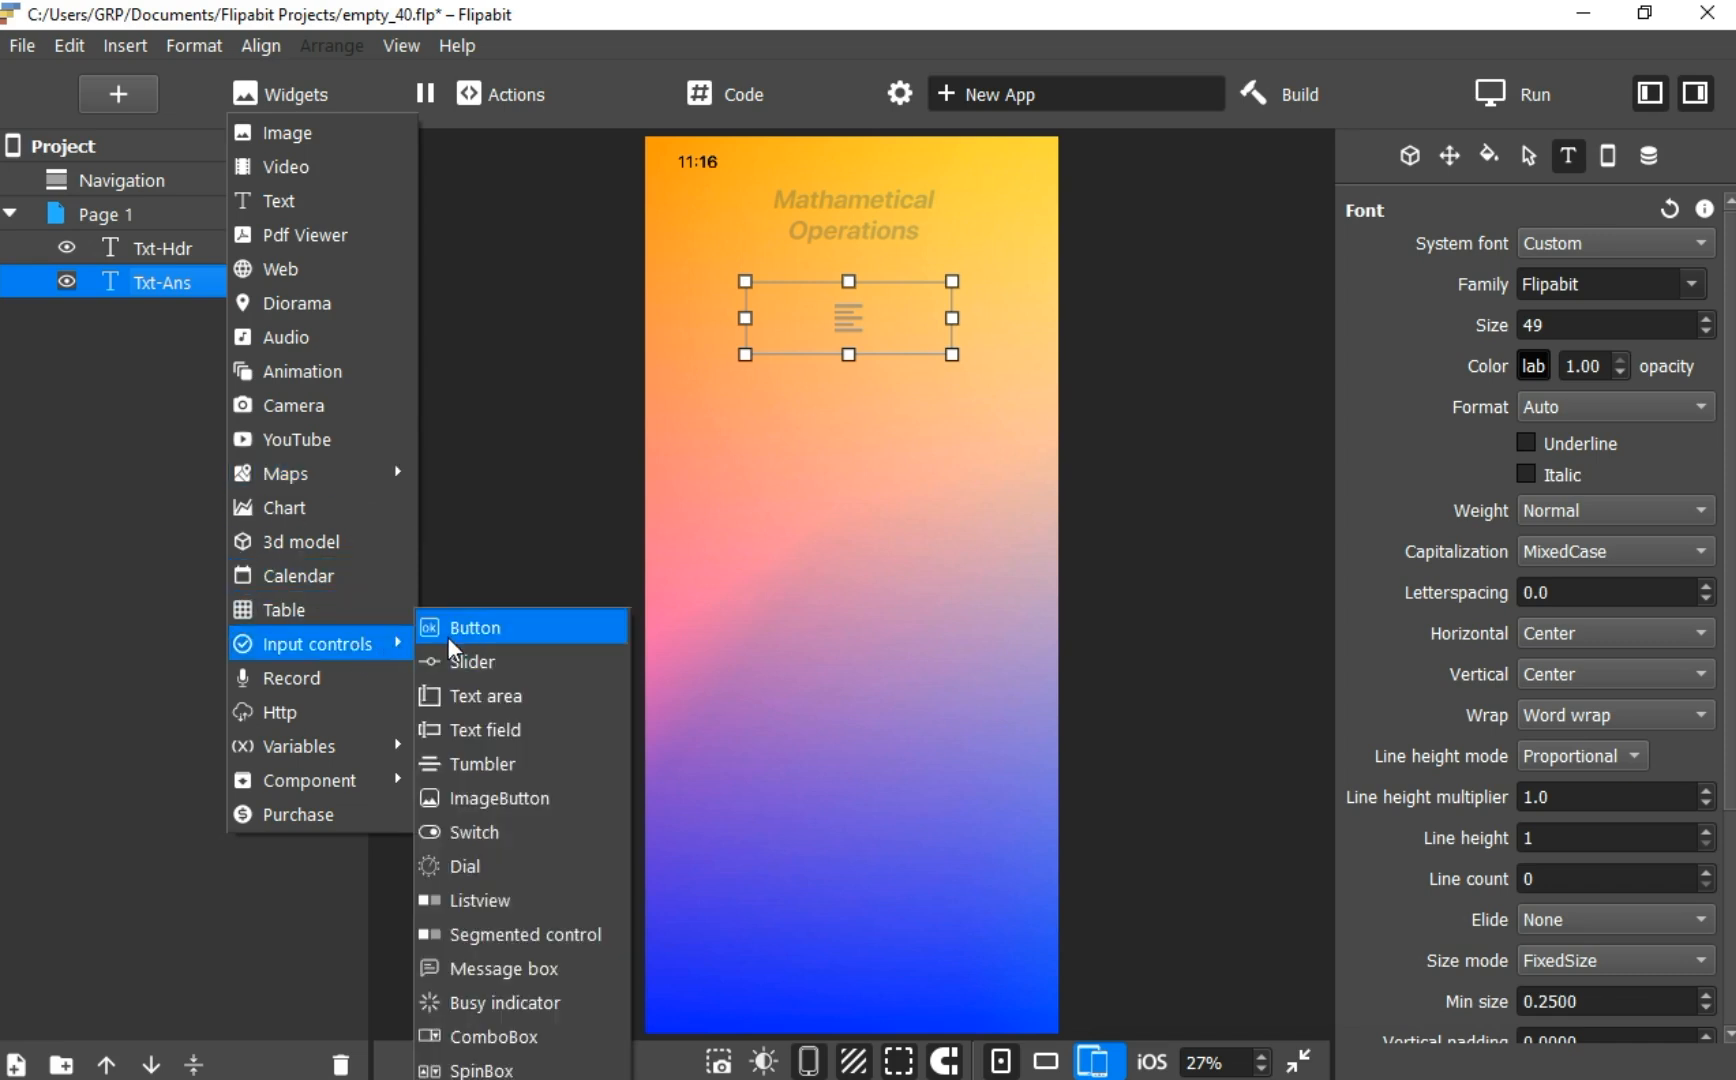
{"action": "left_click", "coordinate": [476, 735]}
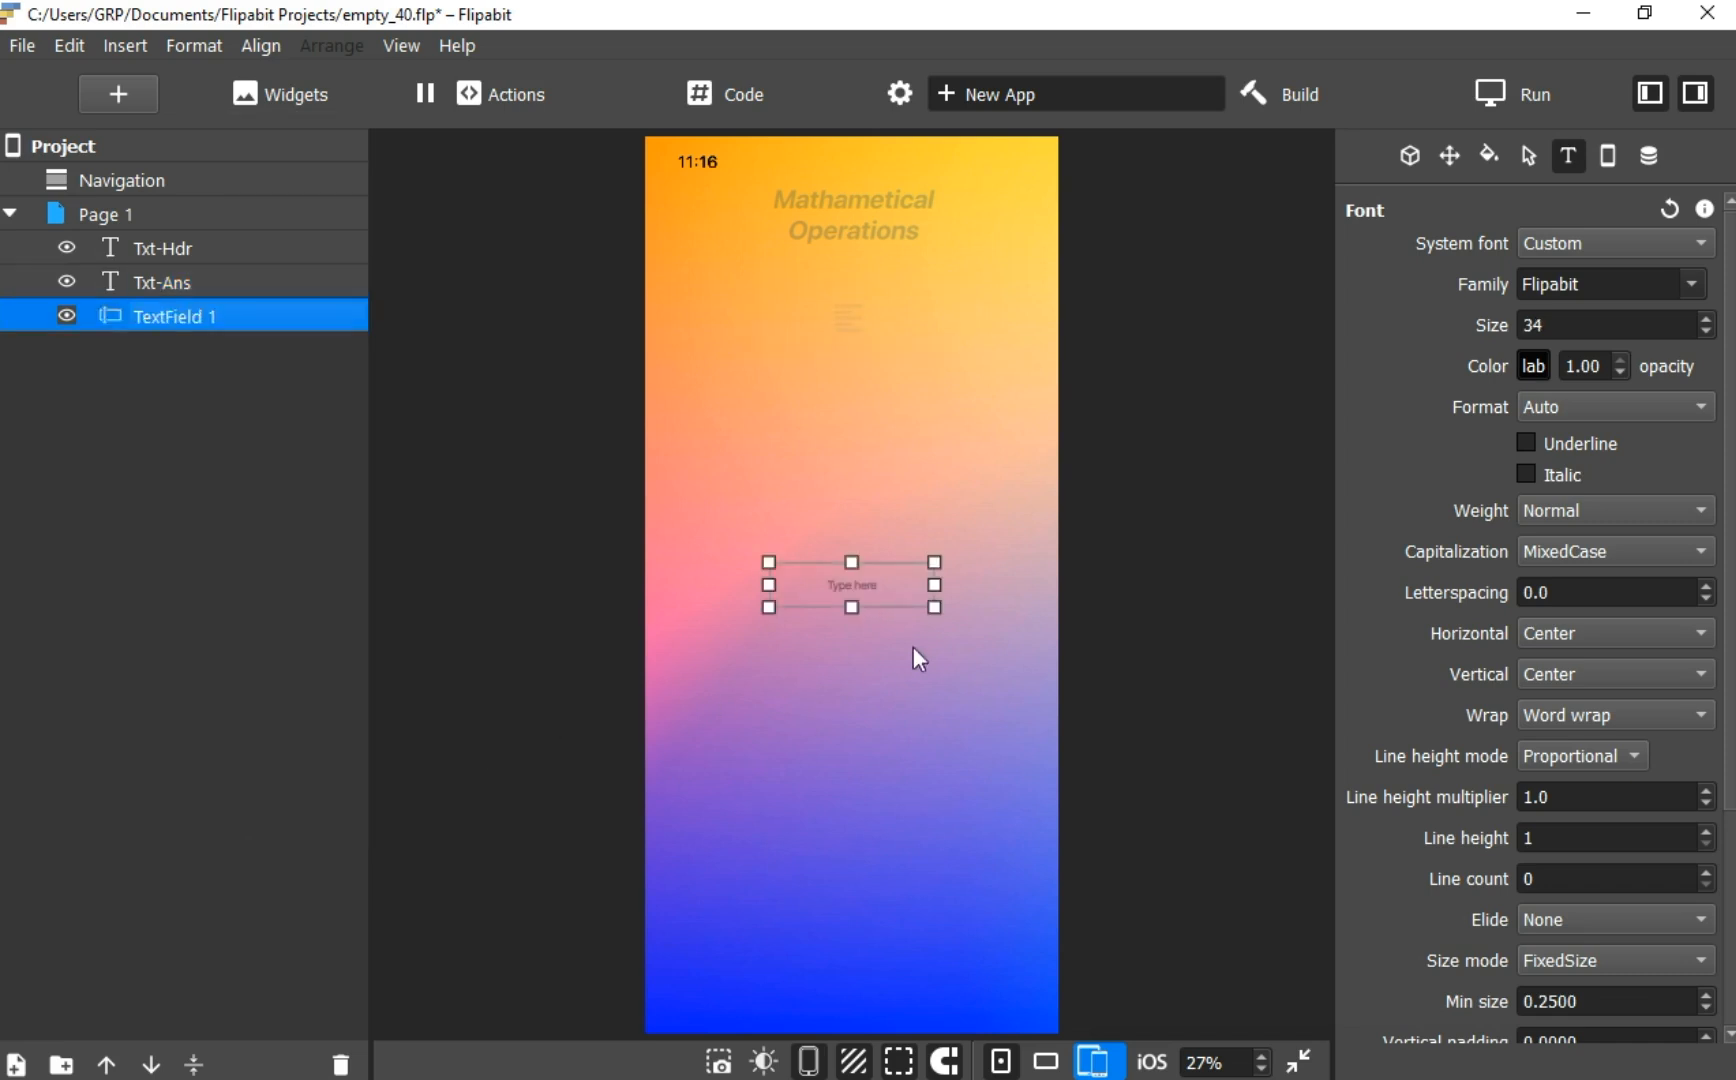
{"action": "left_click_drag", "start_coordinate": [866, 586], "coordinate": [875, 473]}
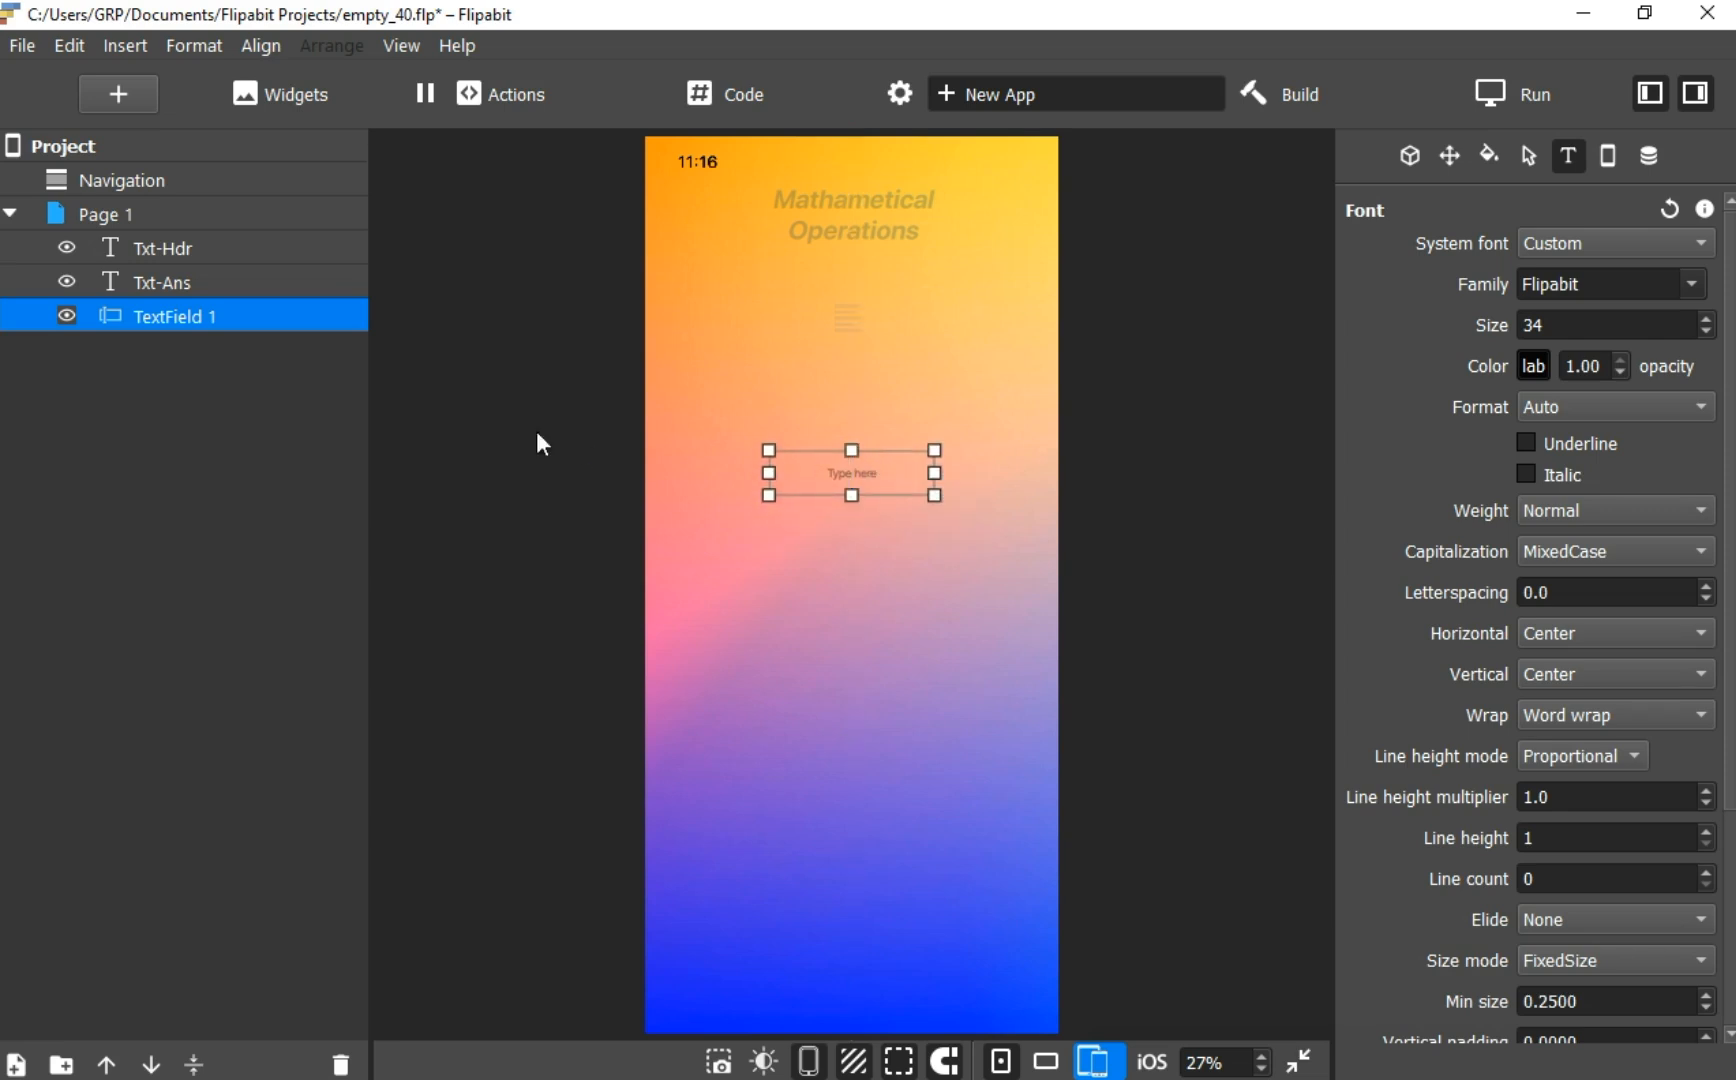
Rename the new text field as TF-Num1
{"action": "double_click", "coordinate": [243, 315]}
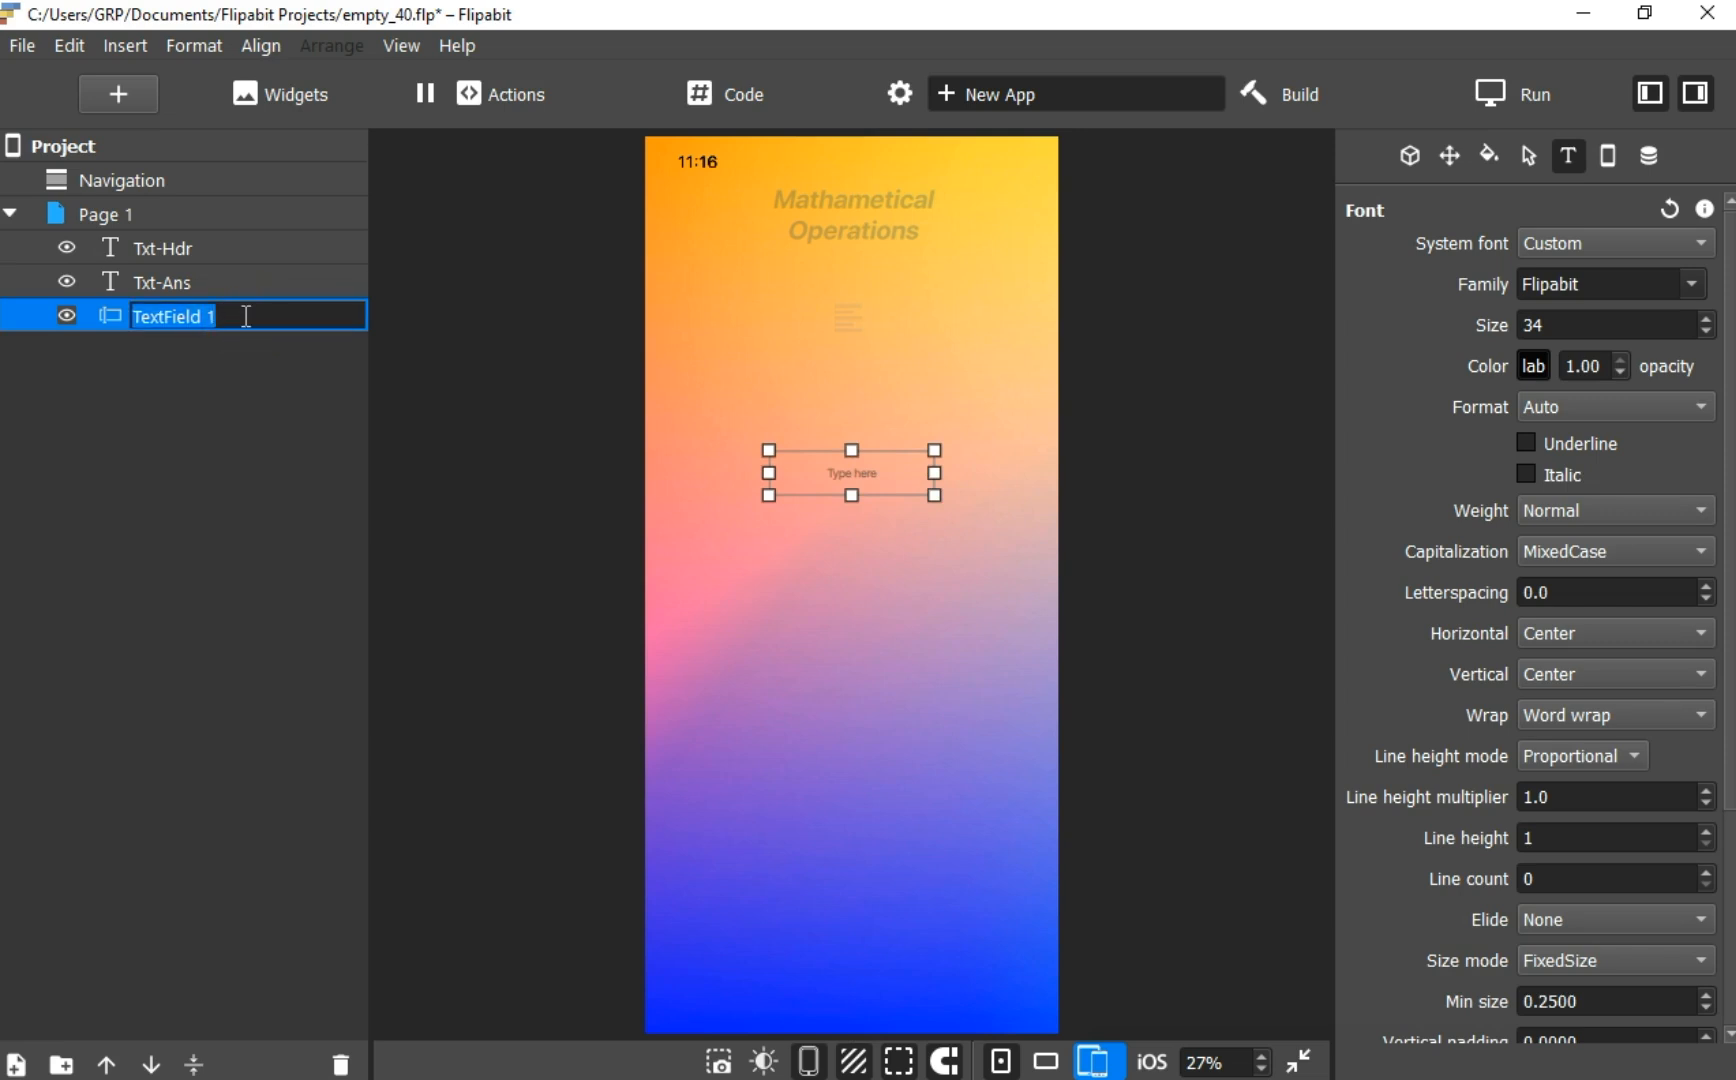
{"action": "type", "text": "TF-Num"}
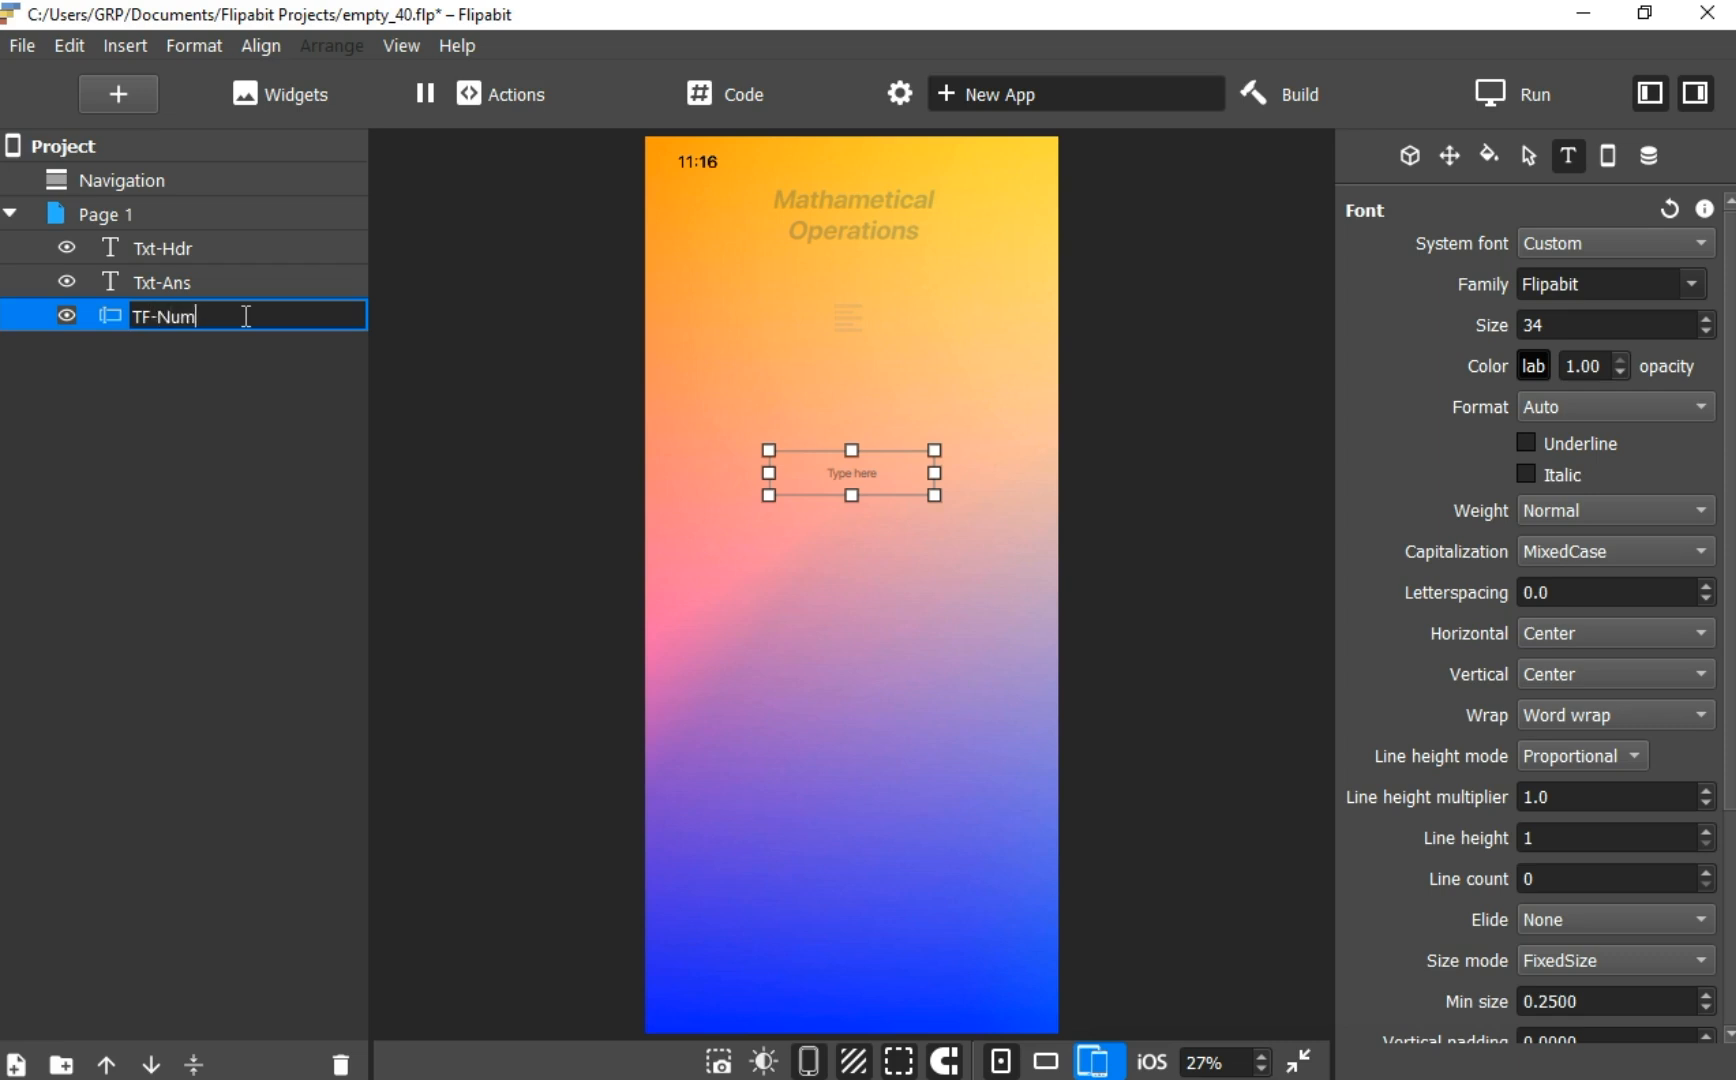
{"action": "type", "text": "1"}
{"action": "left_click", "coordinate": [757, 583]}
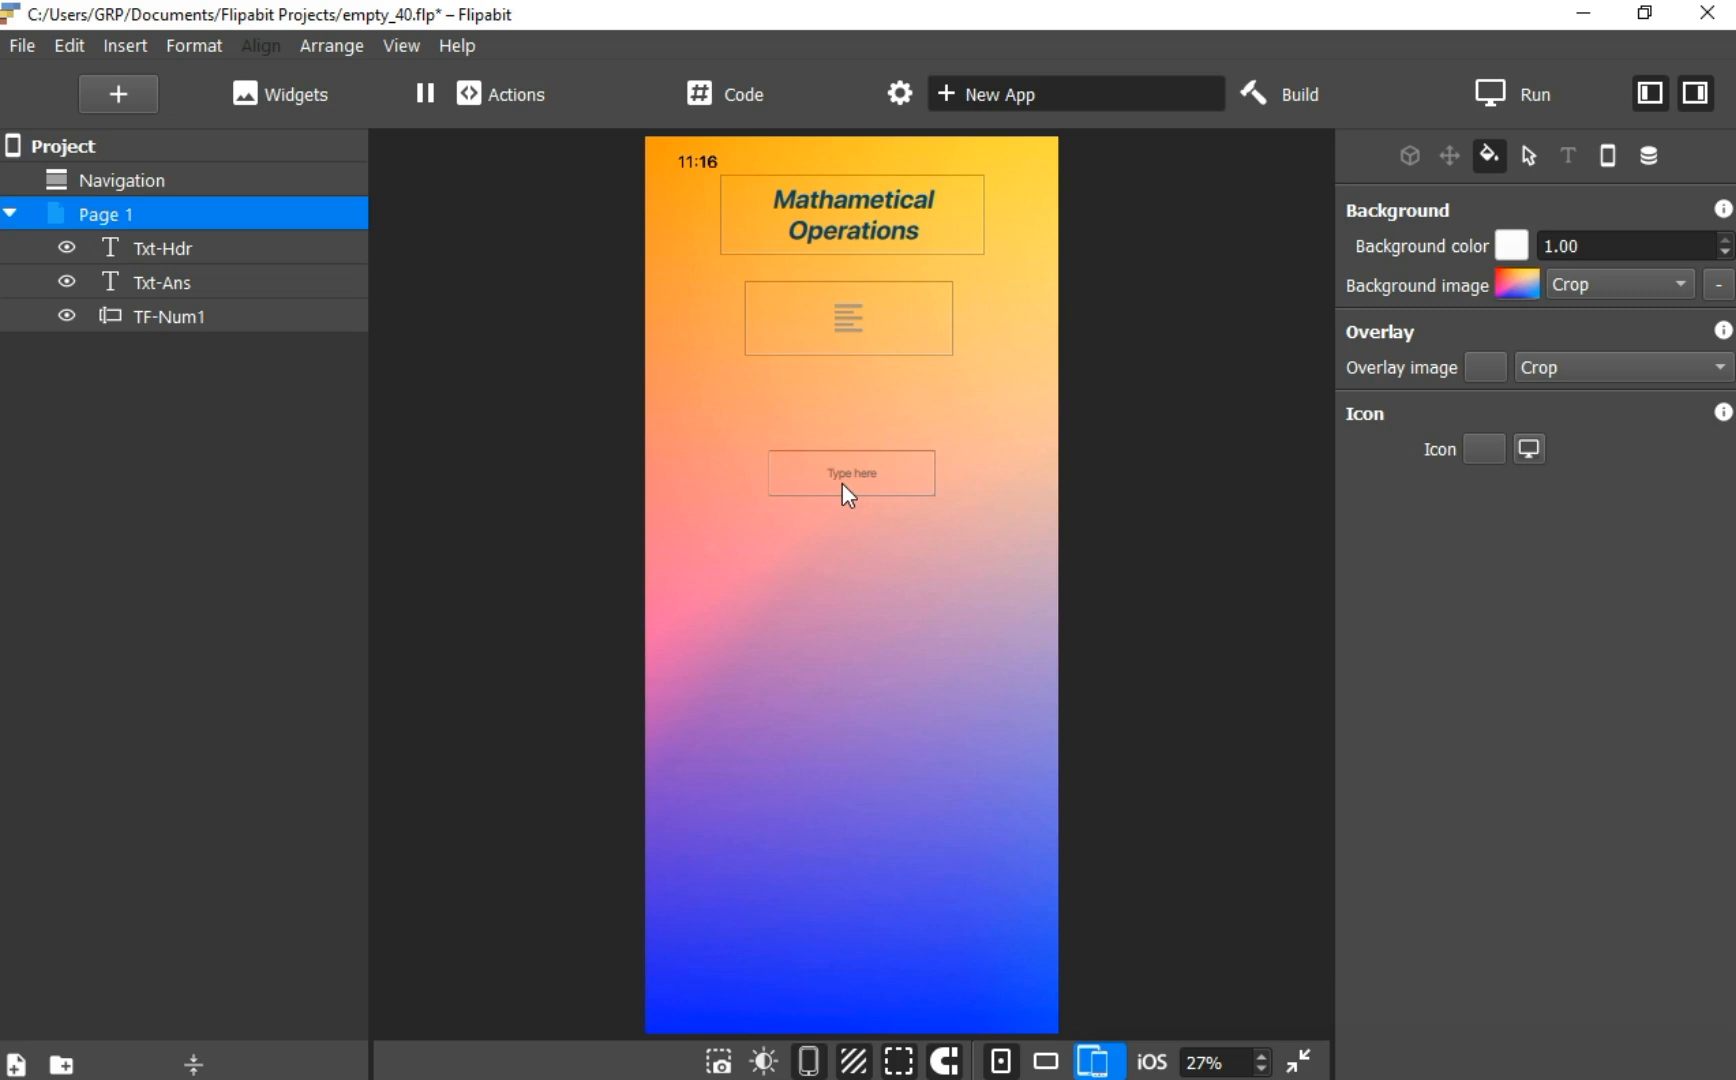
Replace the placeholder text of TF-Num1 with "Num1 ?"
{"action": "left_click", "coordinate": [179, 317]}
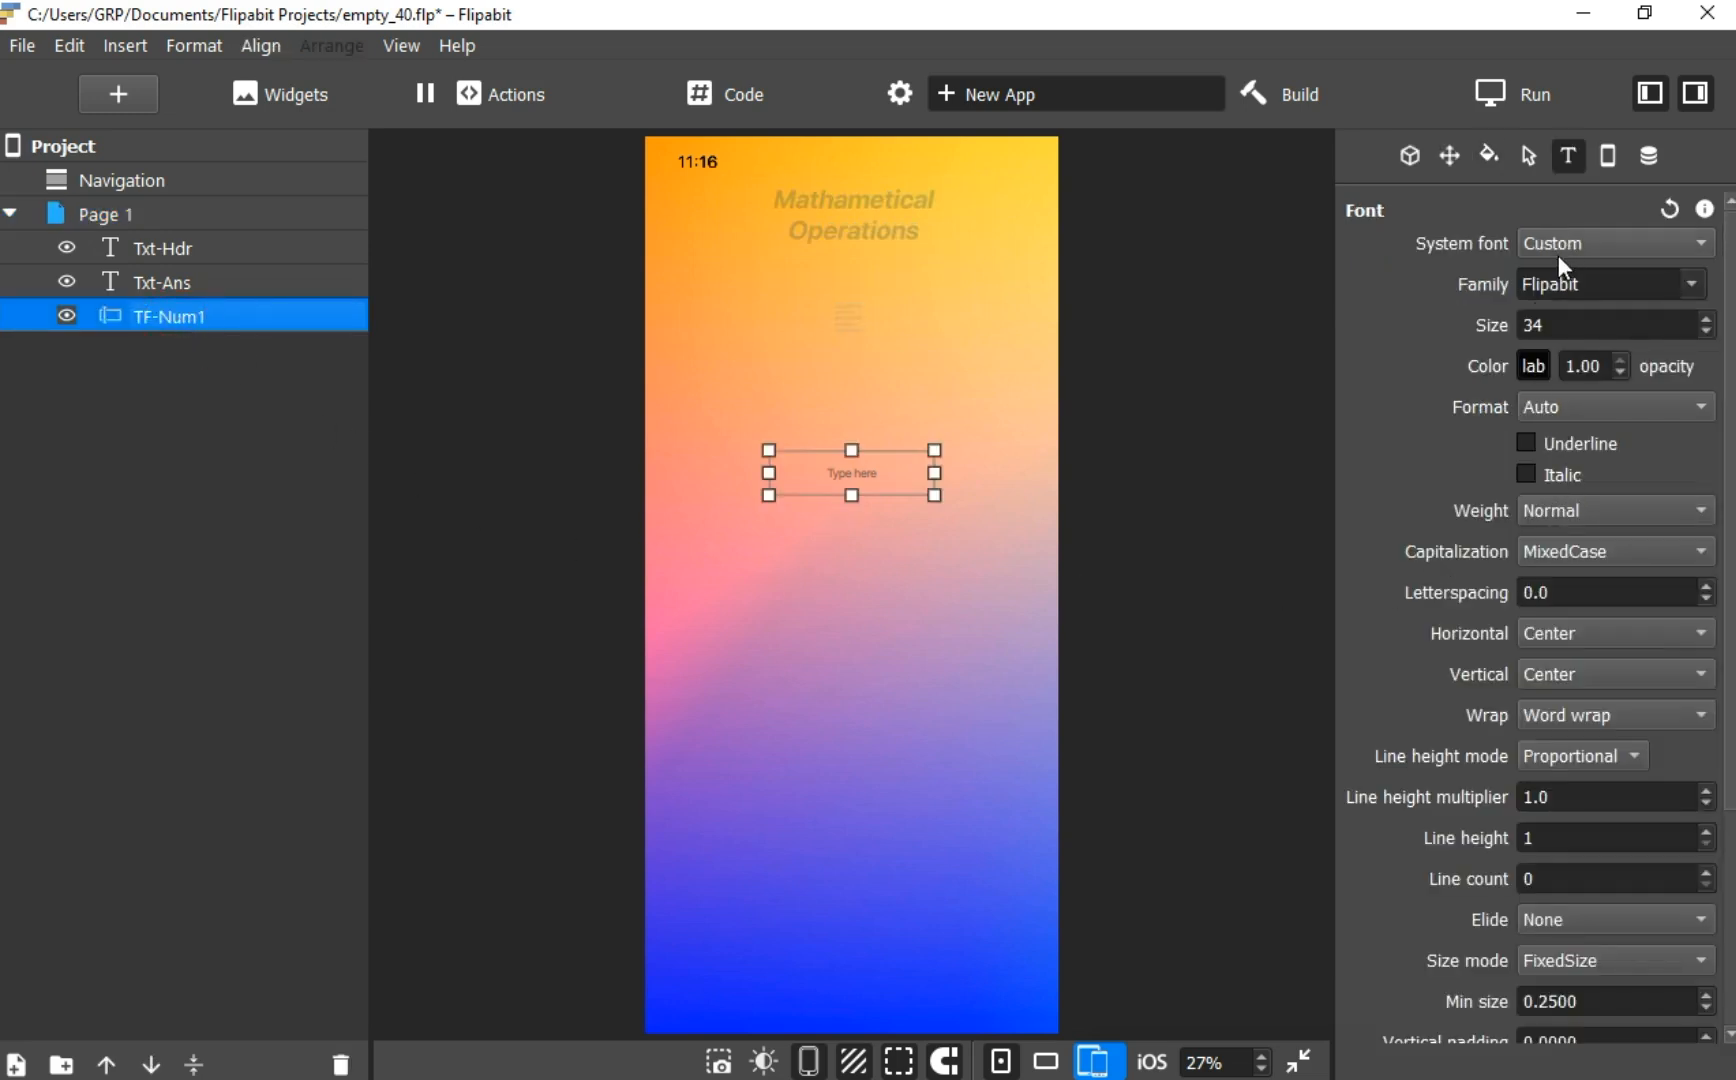
{"action": "left_click", "coordinate": [1409, 157]}
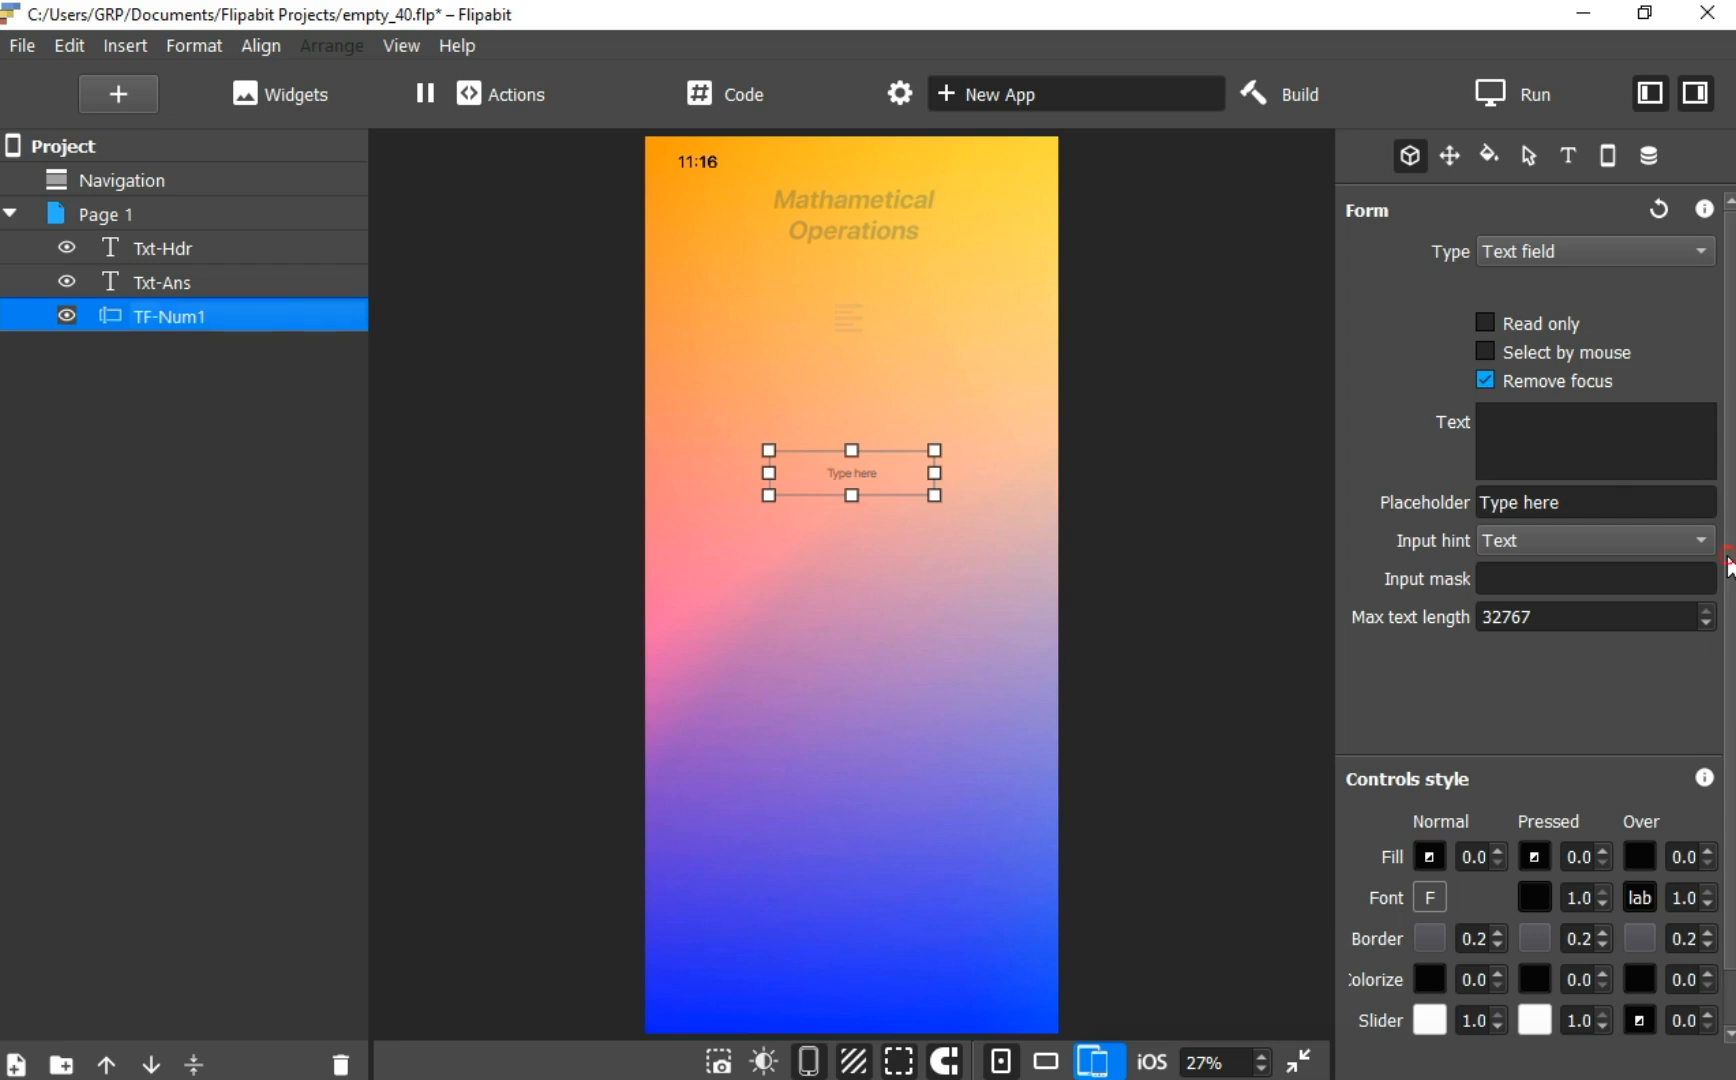
{"action": "left_click", "coordinate": [1572, 508]}
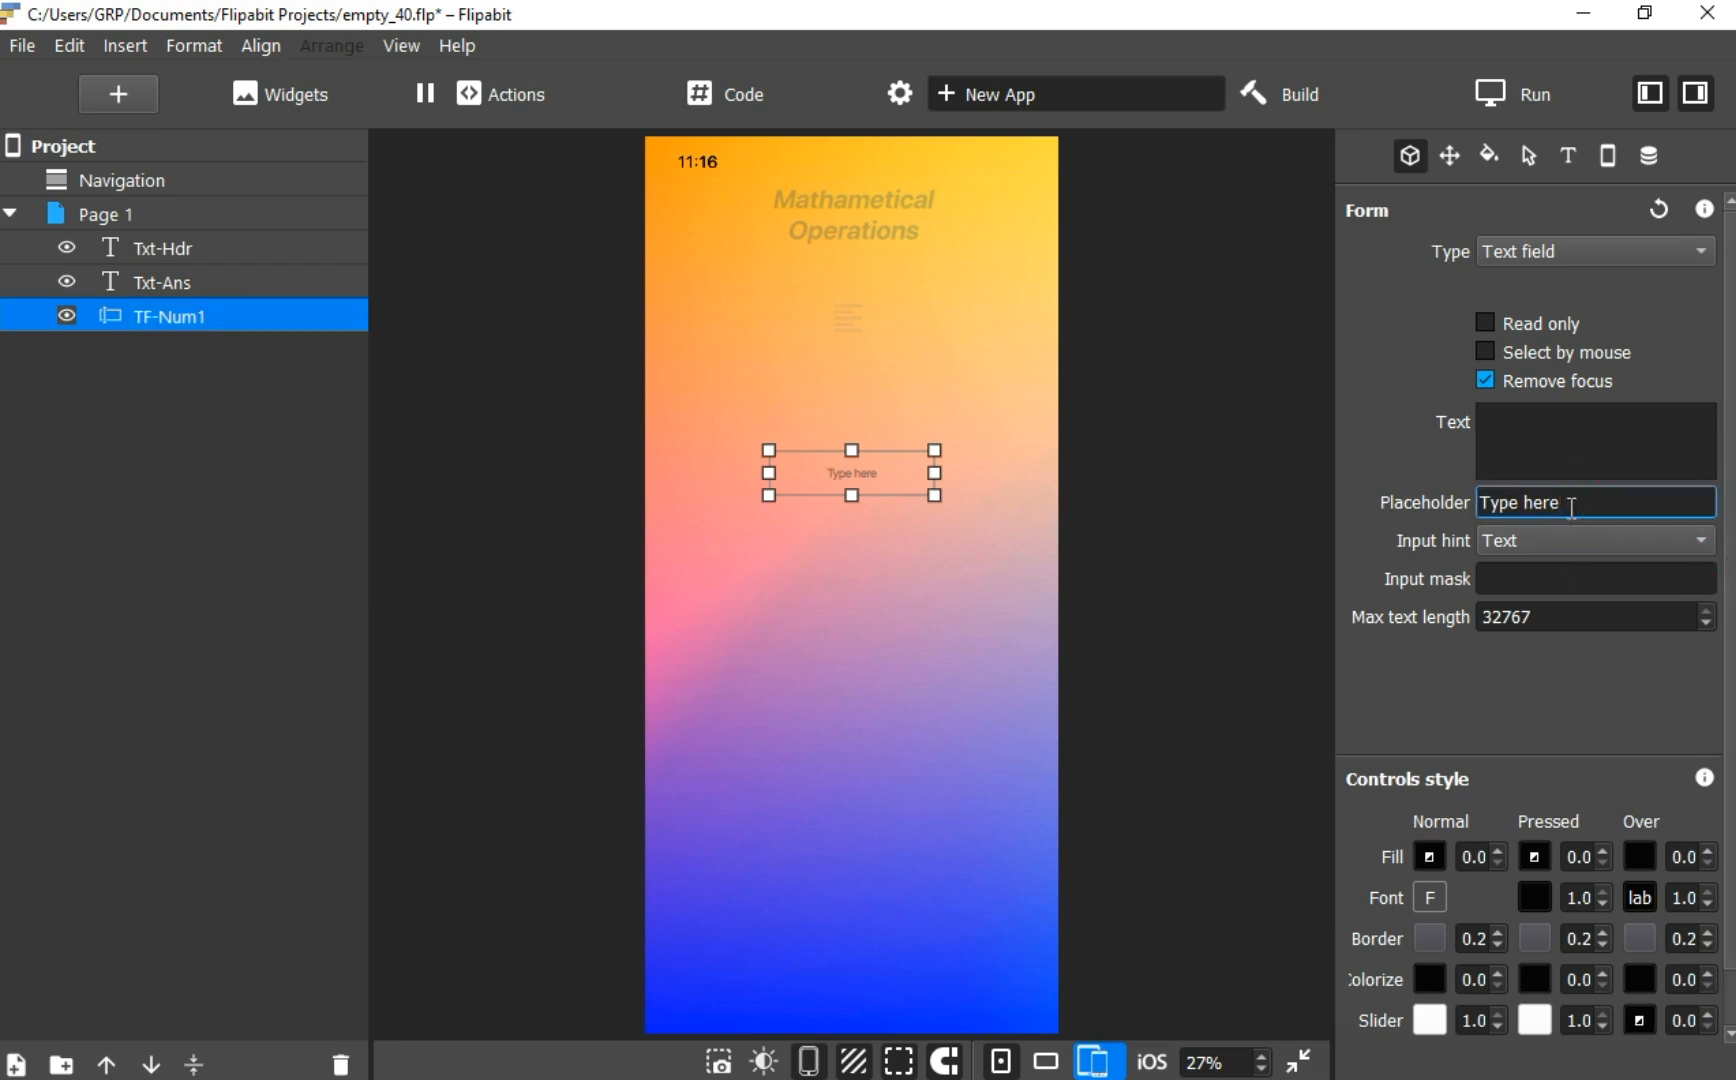
{"action": "key", "text": "BackSpace"}
{"action": "key", "text": "BackSpace"}
{"action": "key", "text": "BackSpace"}
{"action": "key", "text": "BackSpace"}
{"action": "key", "text": "BackSpace"}
{"action": "key", "text": "BackSpace"}
{"action": "key", "text": "BackSpace"}
{"action": "key", "text": "BackSpace"}
{"action": "key", "text": "BackSpace"}
{"action": "type", "text": "Num1 ?"}
{"action": "left_click", "coordinate": [1190, 632]}
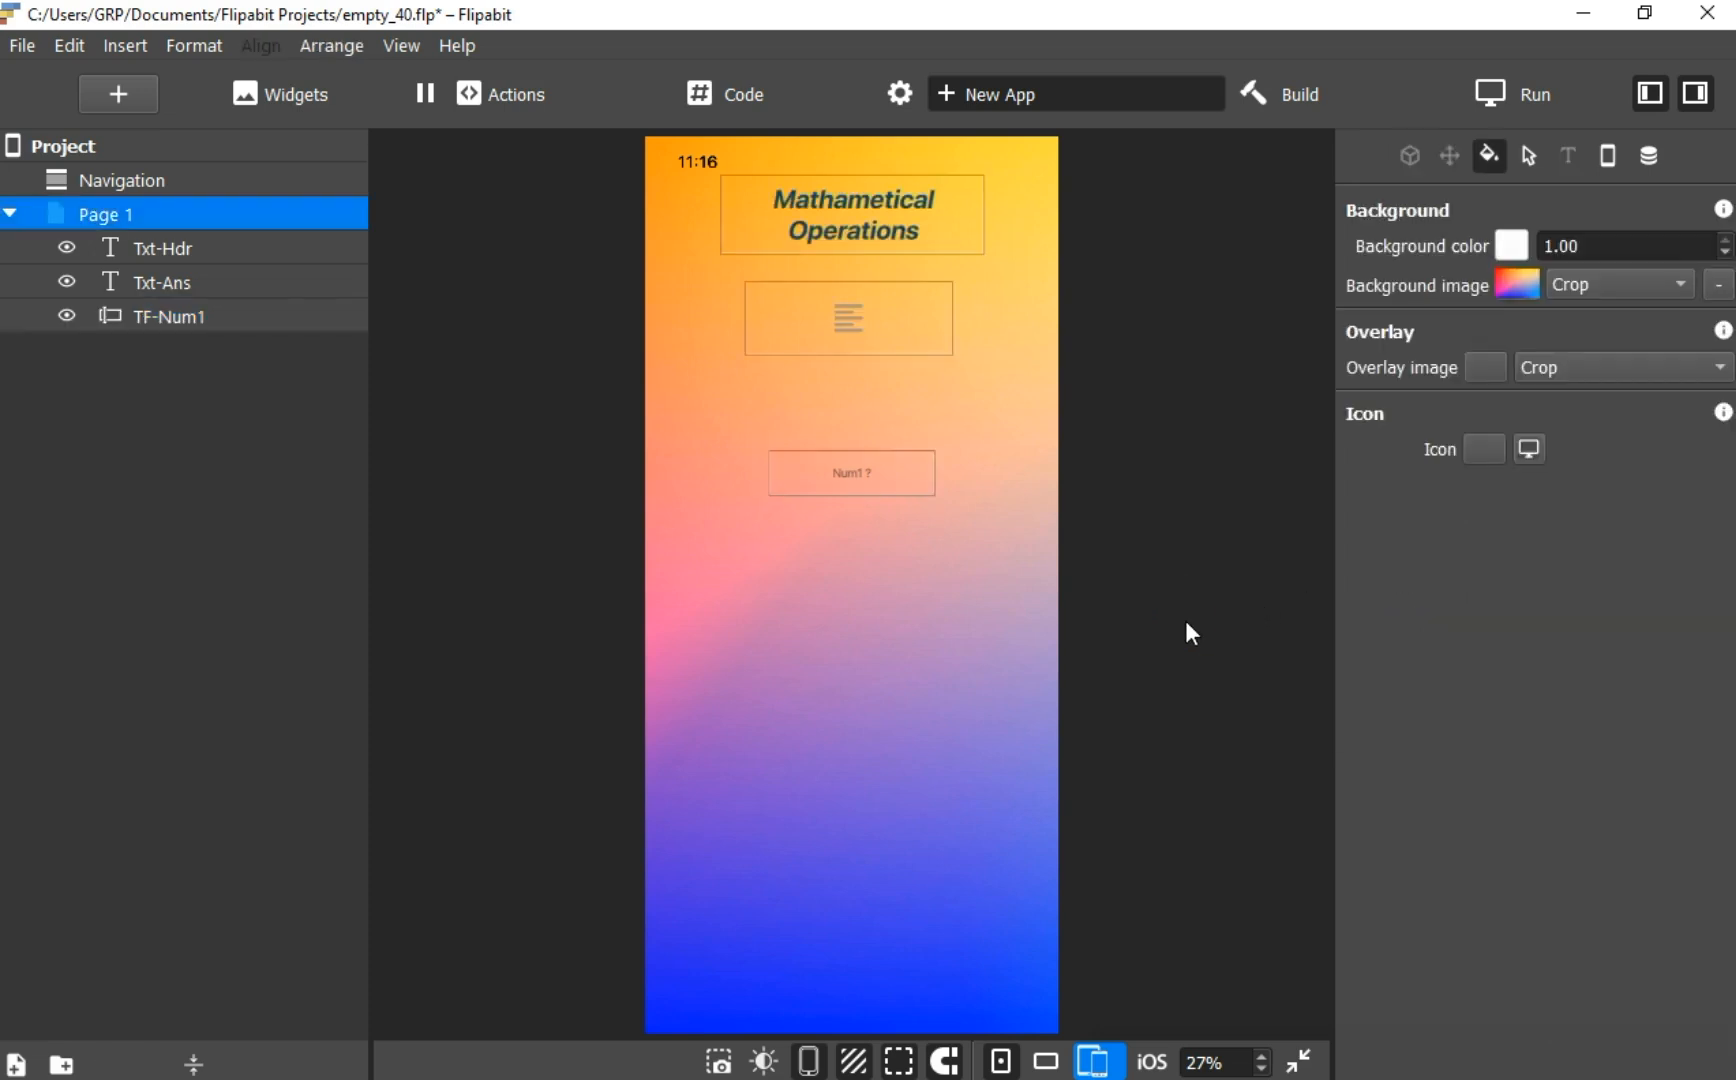
Duplicate the TF-Num1 text field
{"action": "left_click", "coordinate": [910, 487]}
{"action": "left_click", "coordinate": [894, 582]}
{"action": "left_click", "coordinate": [905, 480]}
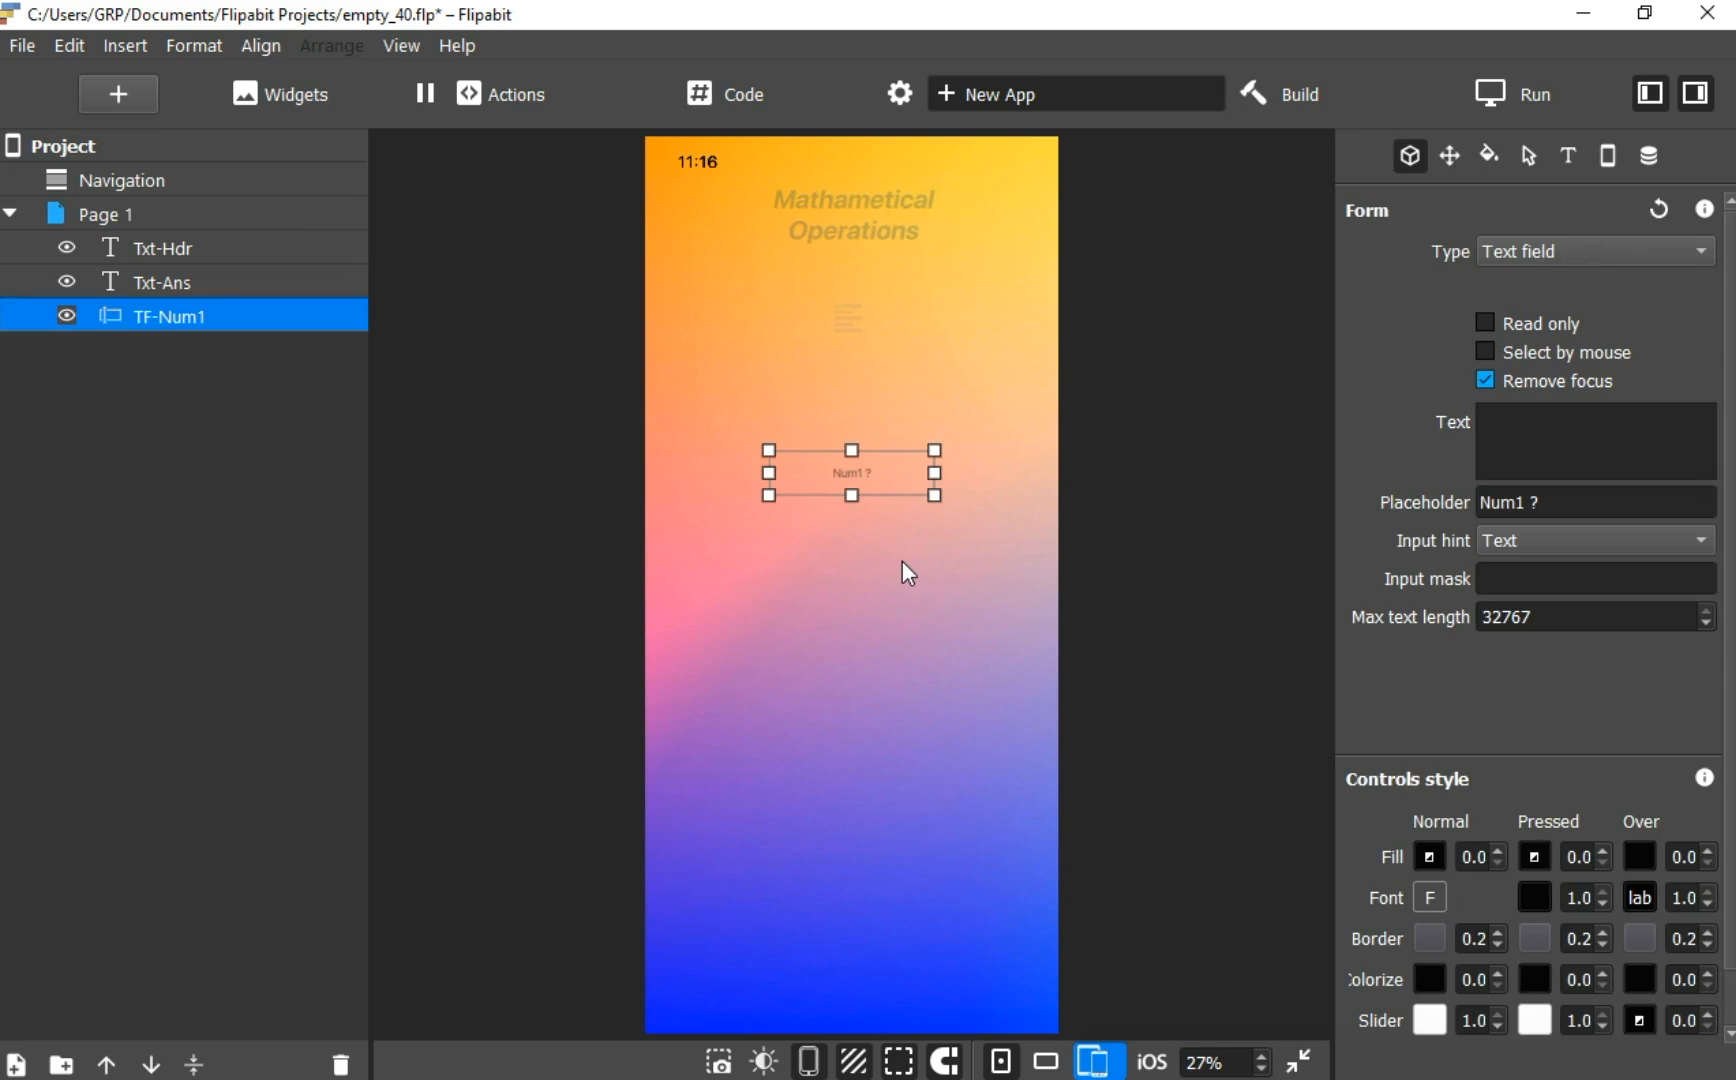
{"action": "key", "text": "ctrl+d"}
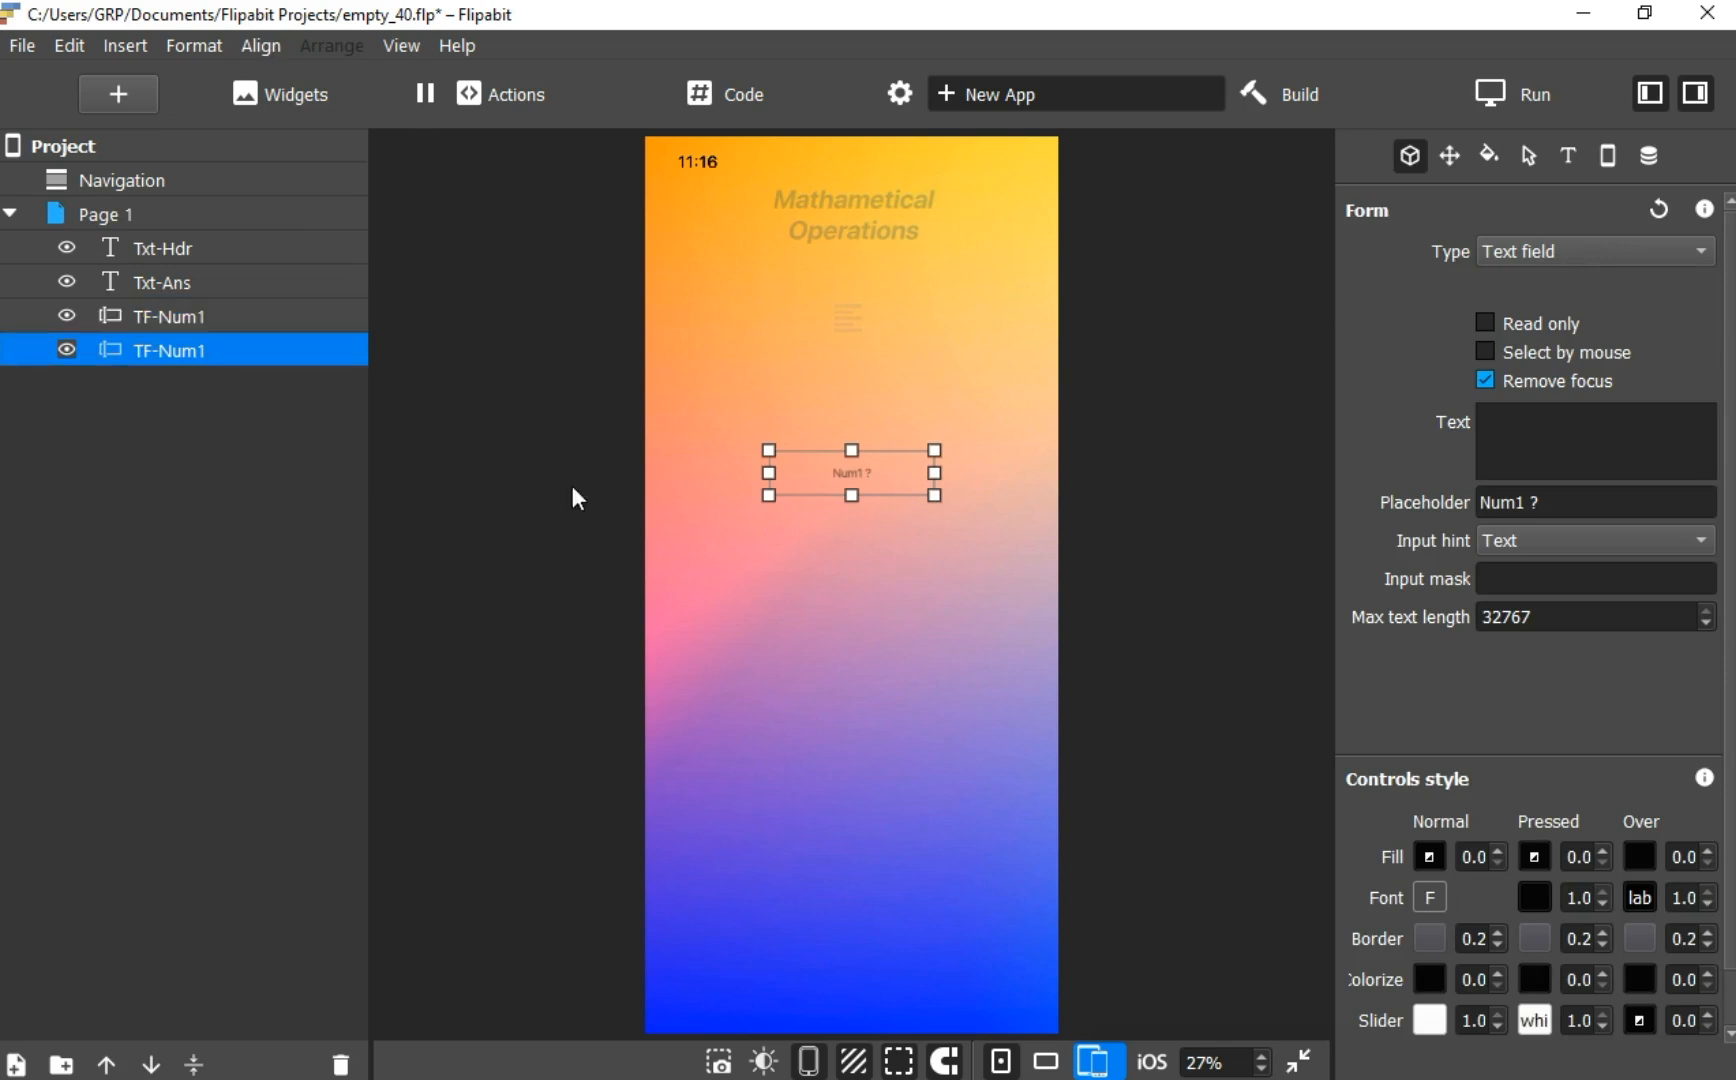
{"action": "right_click", "coordinate": [237, 356]}
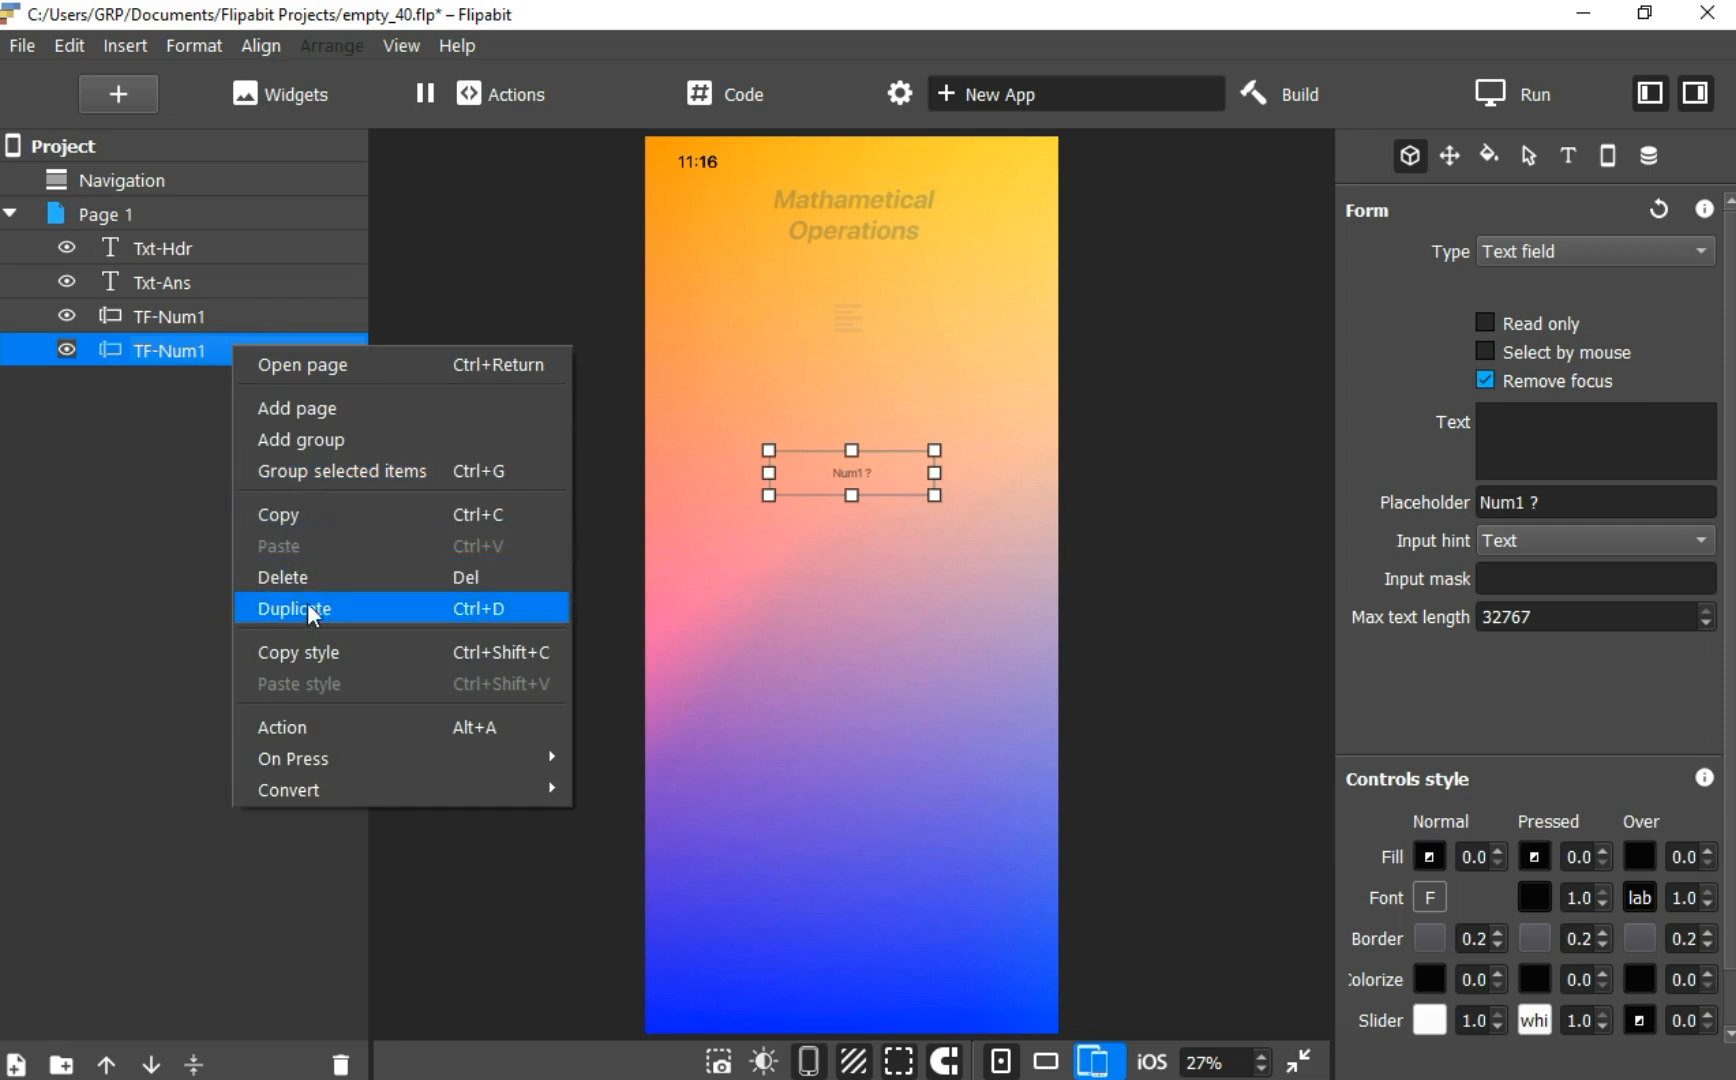
{"action": "left_click", "coordinate": [204, 356]}
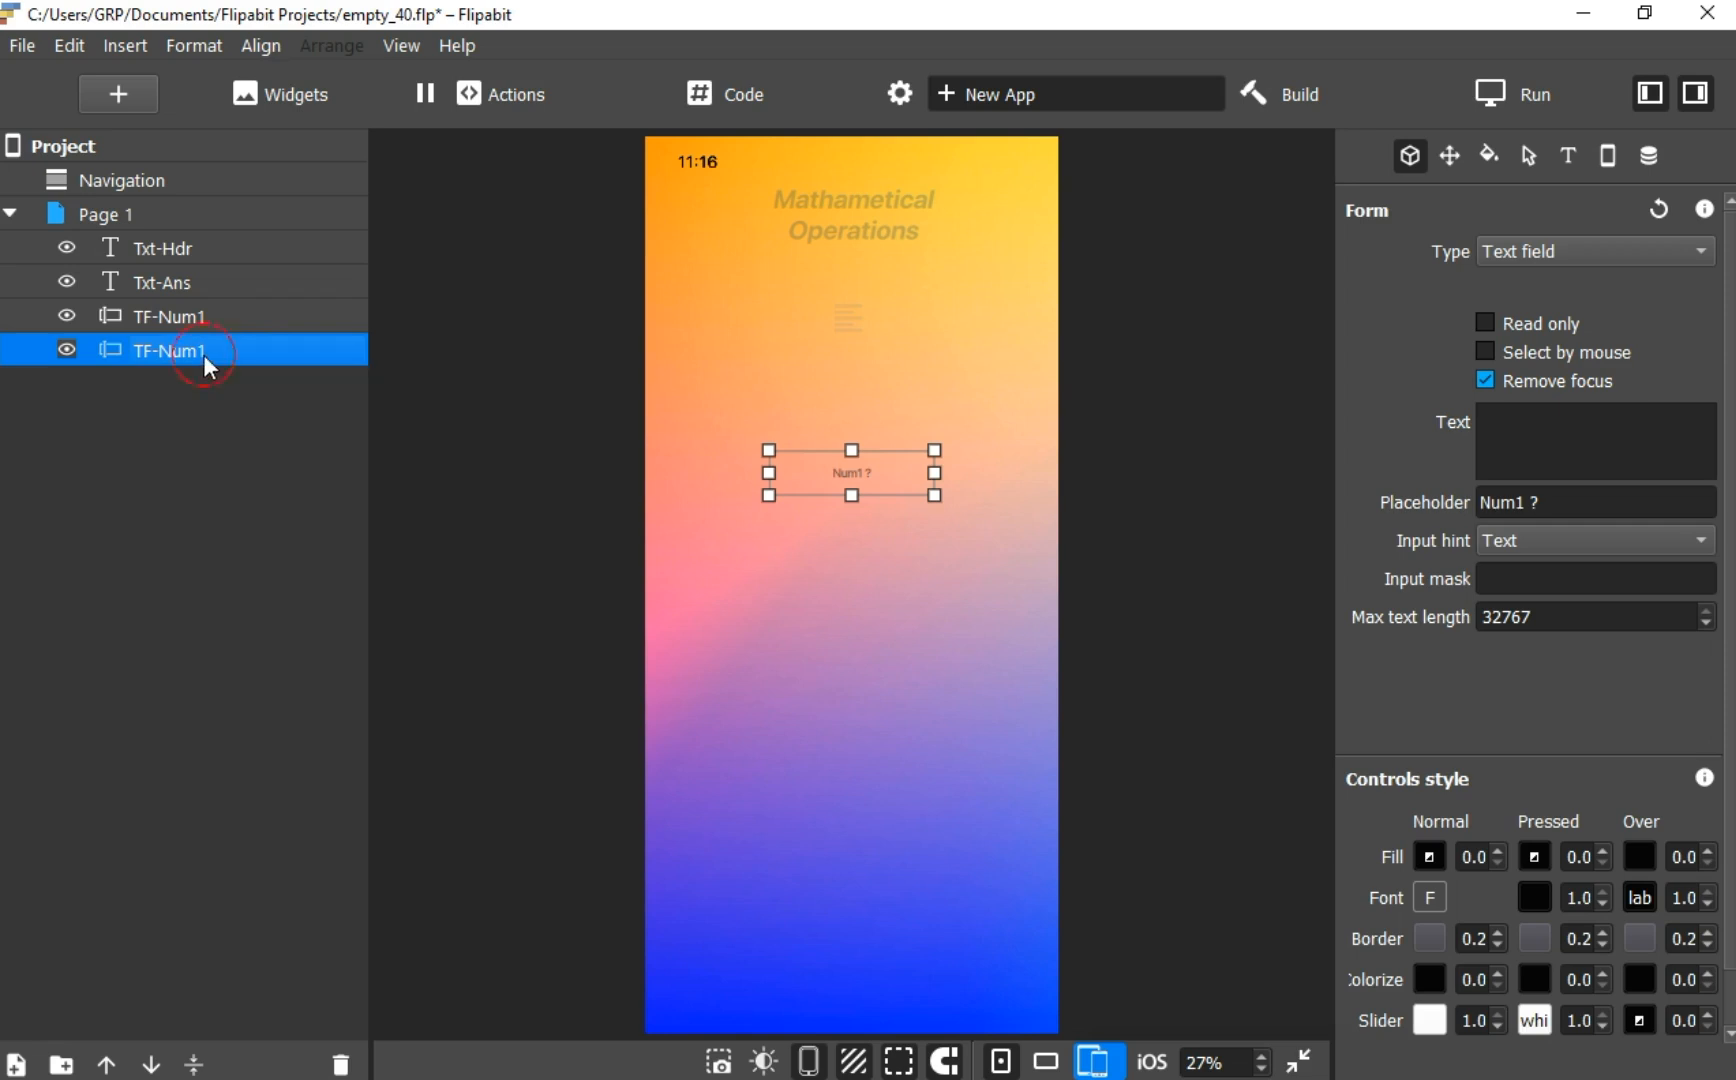
Rename the duplicated text field as TF-Num2
{"action": "double_click", "coordinate": [204, 356]}
{"action": "left_click", "coordinate": [221, 351]}
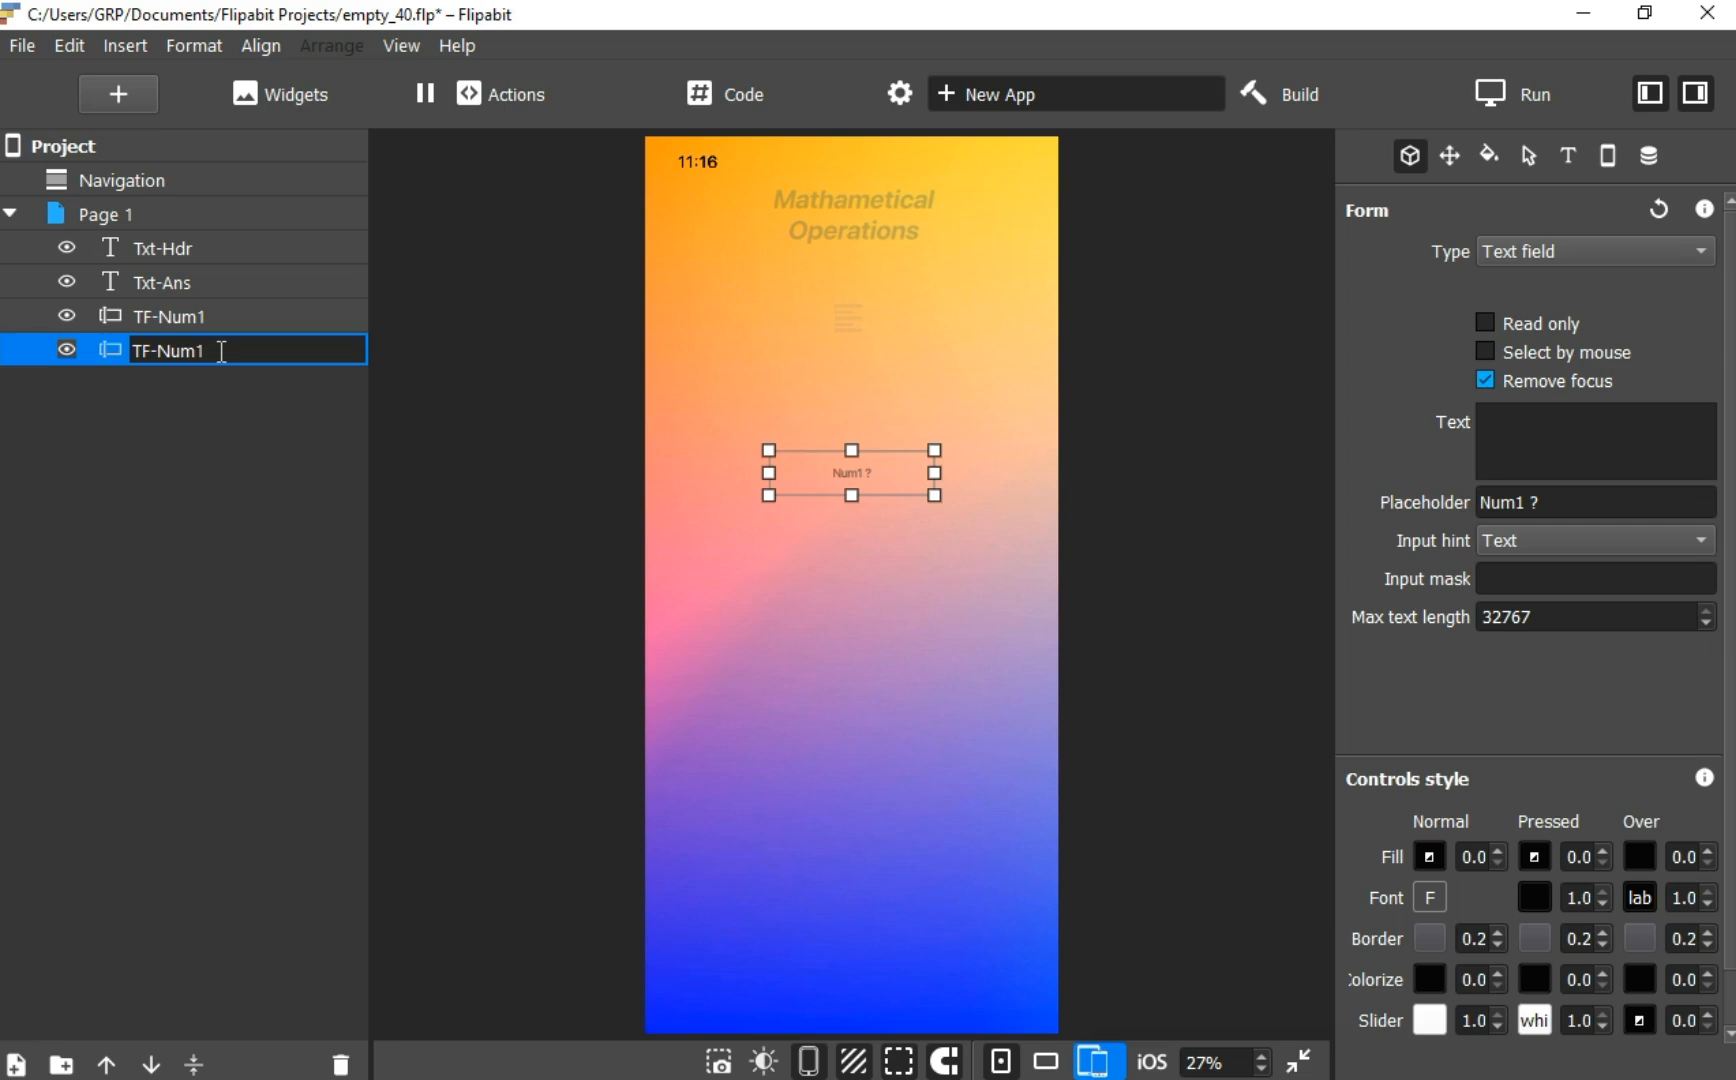
{"action": "key", "text": "BackSpace"}
{"action": "type", "text": "2"}
{"action": "left_click", "coordinate": [218, 430]}
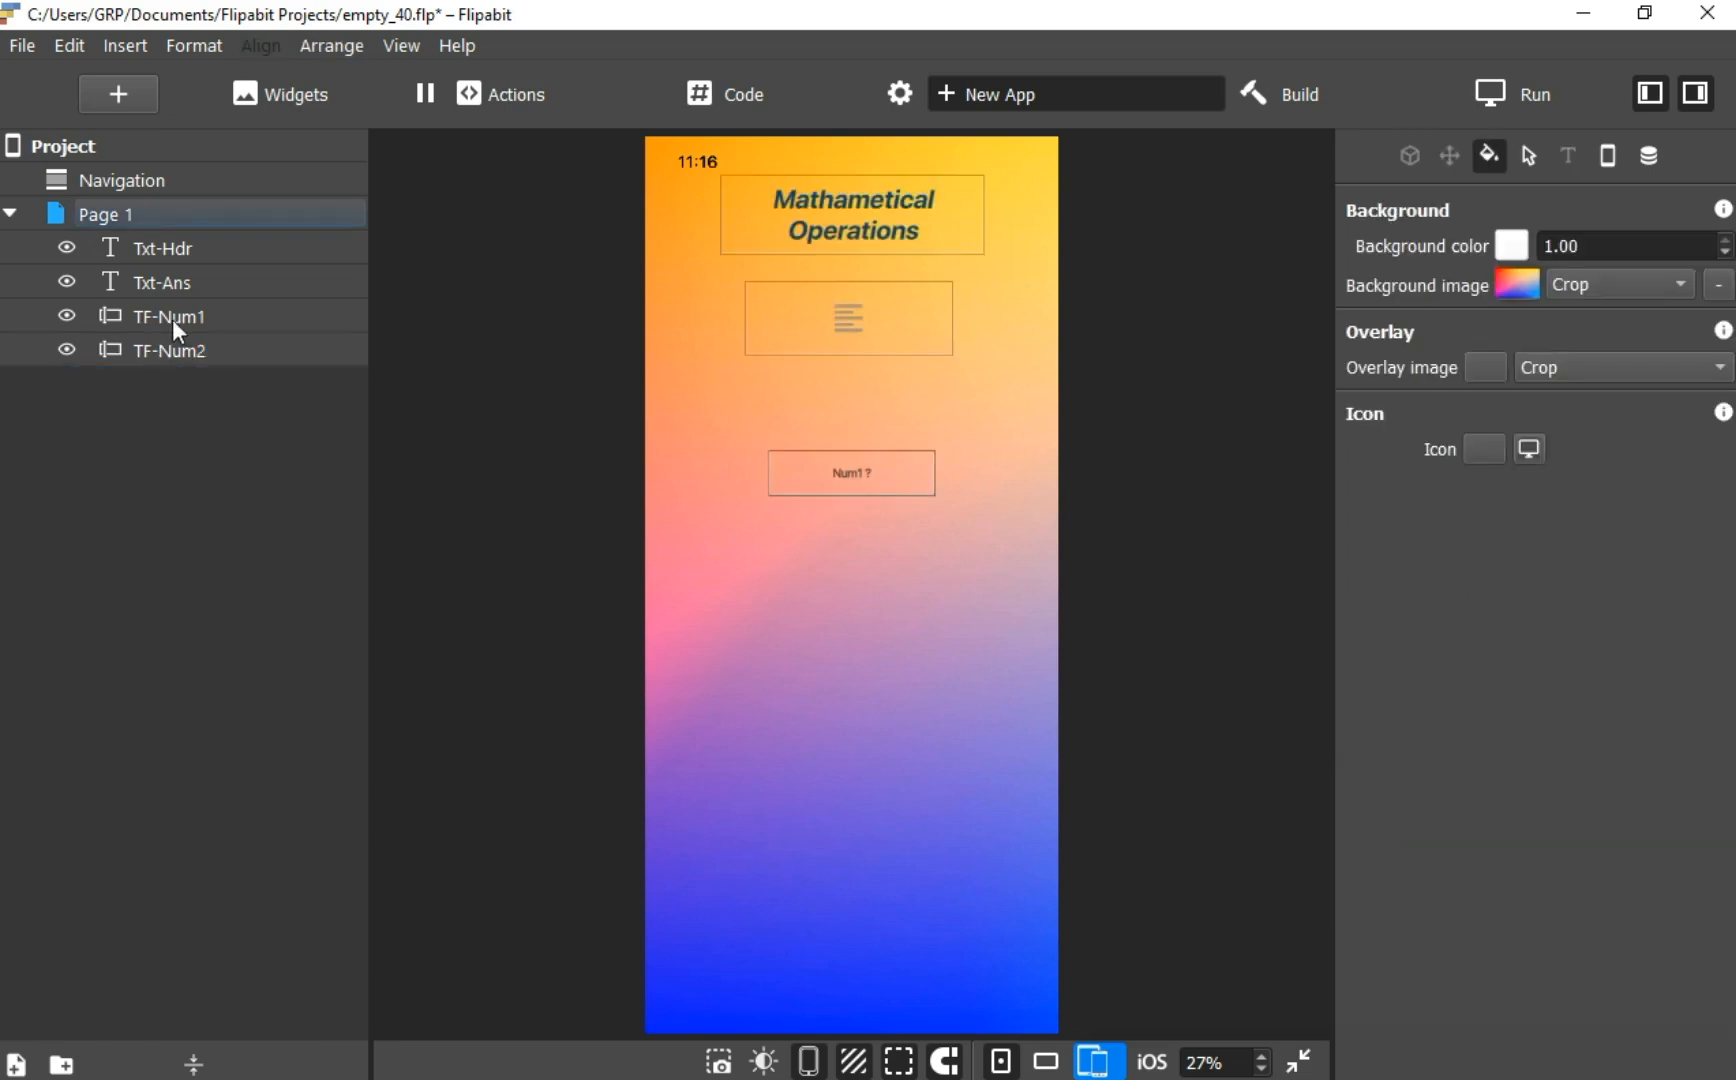
Move the TF-Num2 text field directly below TF-Num1 on the page
{"action": "right_click", "coordinate": [186, 315]}
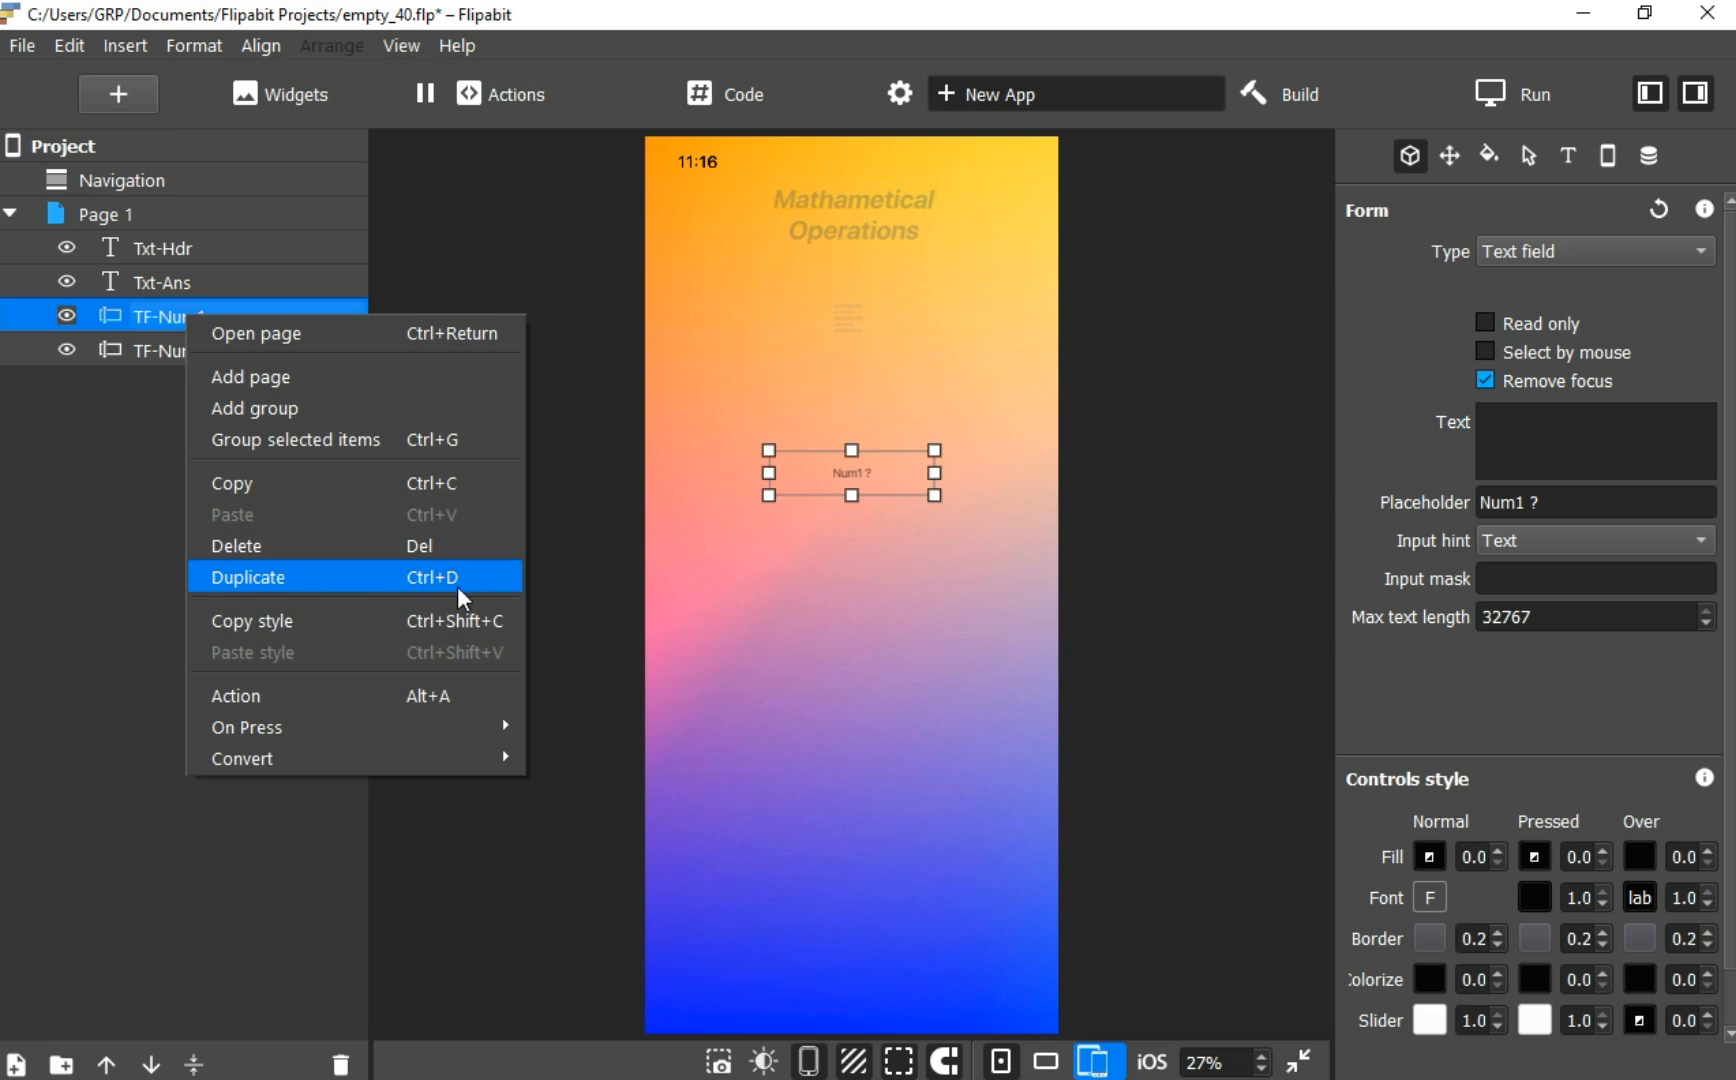
{"action": "left_click", "coordinate": [954, 580]}
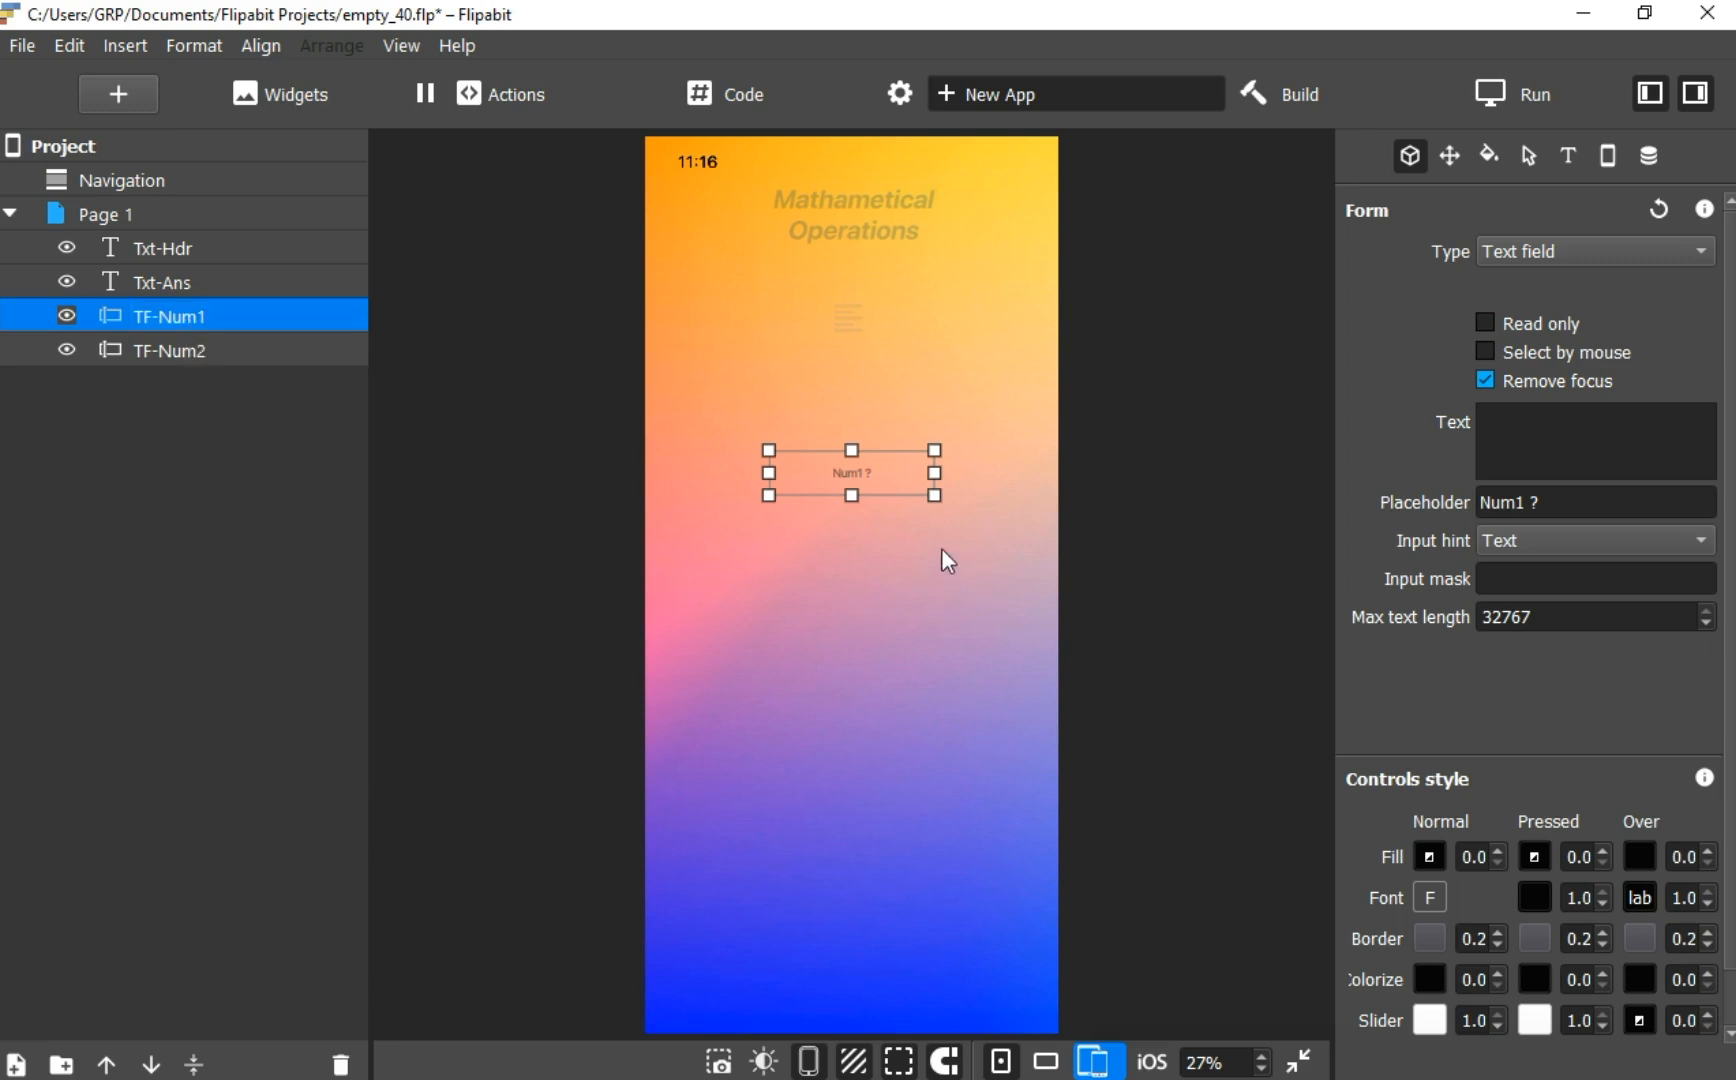
{"action": "left_click", "coordinate": [877, 477]}
{"action": "left_click", "coordinate": [193, 355]}
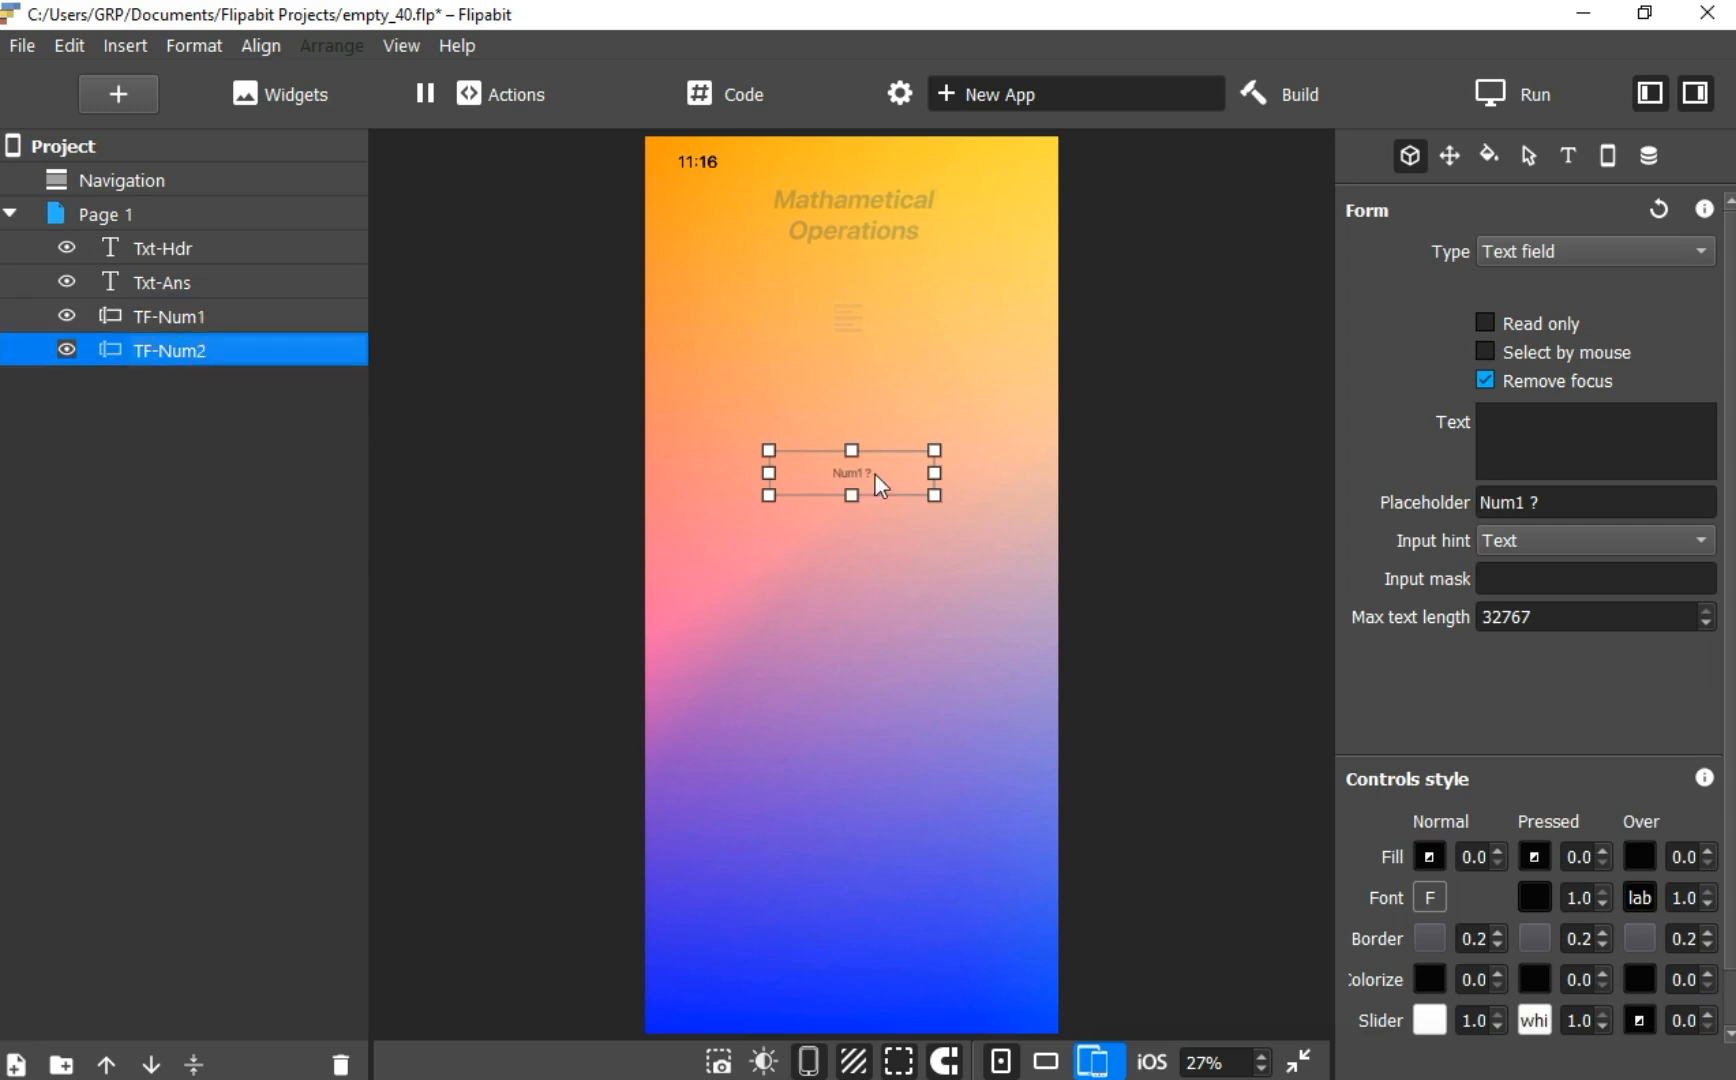
{"action": "left_click_drag", "start_coordinate": [888, 467], "coordinate": [890, 540]}
{"action": "left_click", "coordinate": [903, 631]}
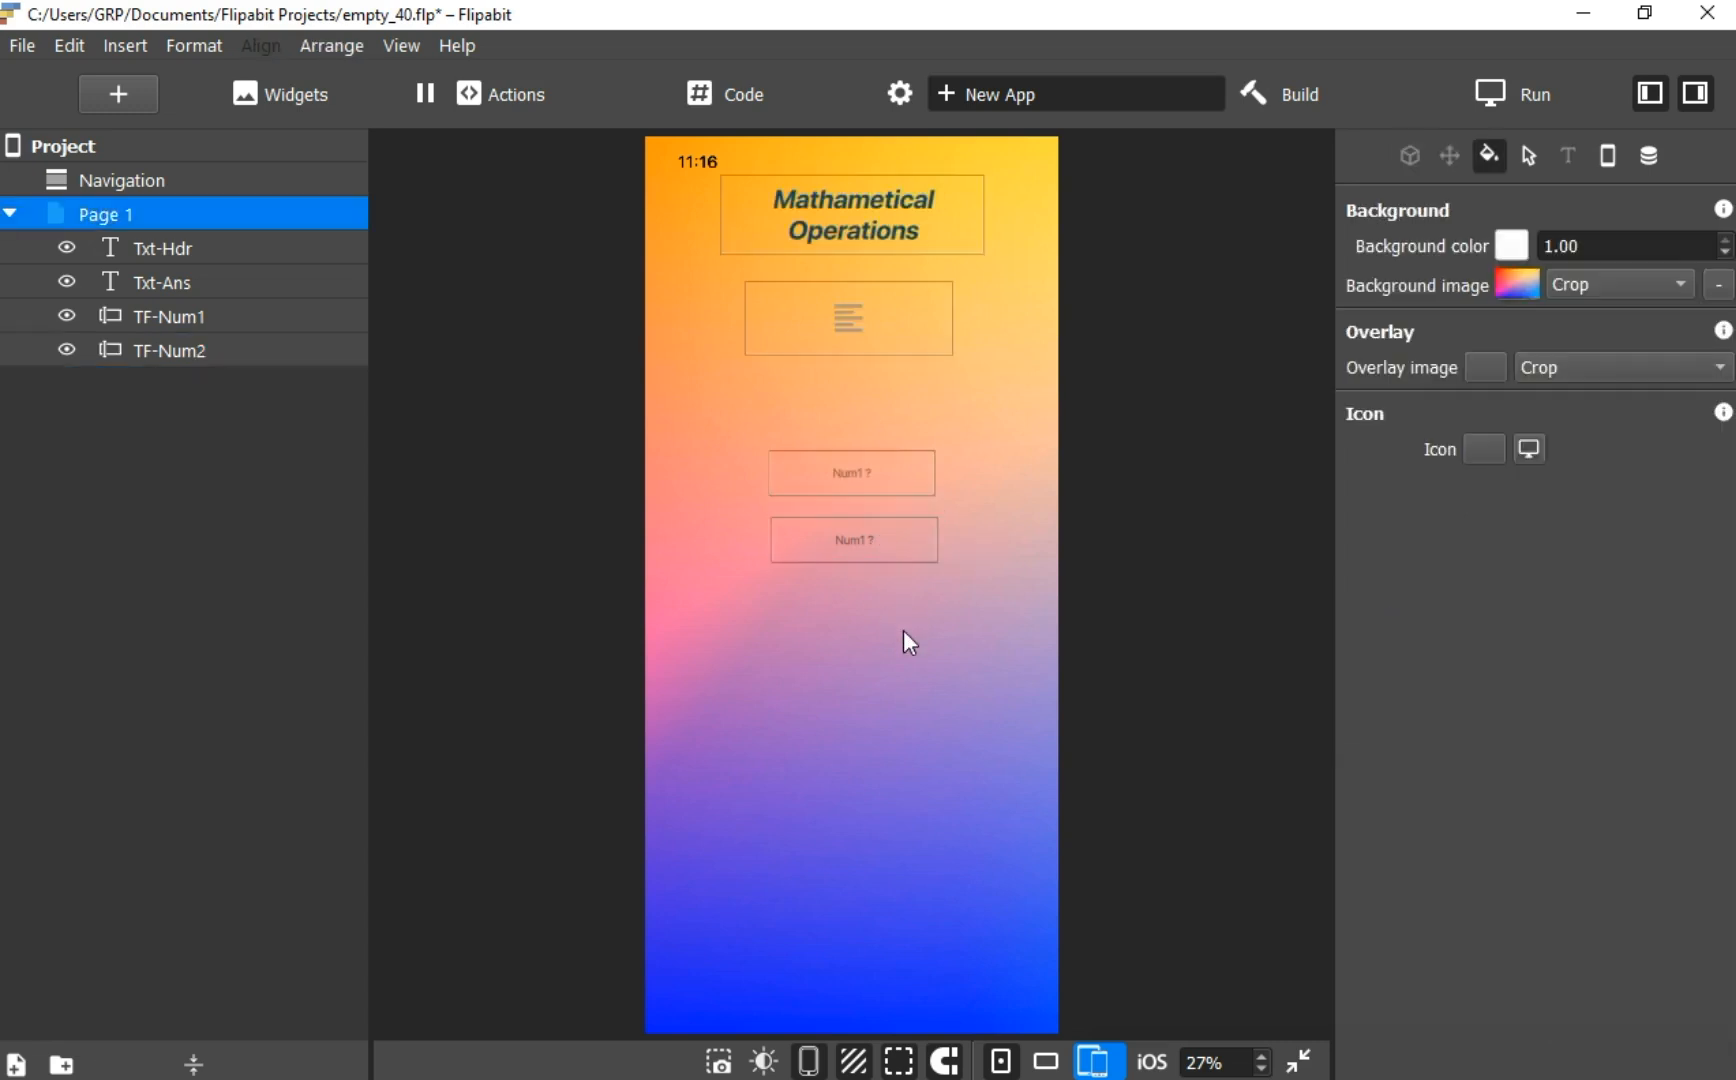
Change the placeholder text of TF-Num2 to "Num2 ?"
{"action": "left_click", "coordinate": [902, 547]}
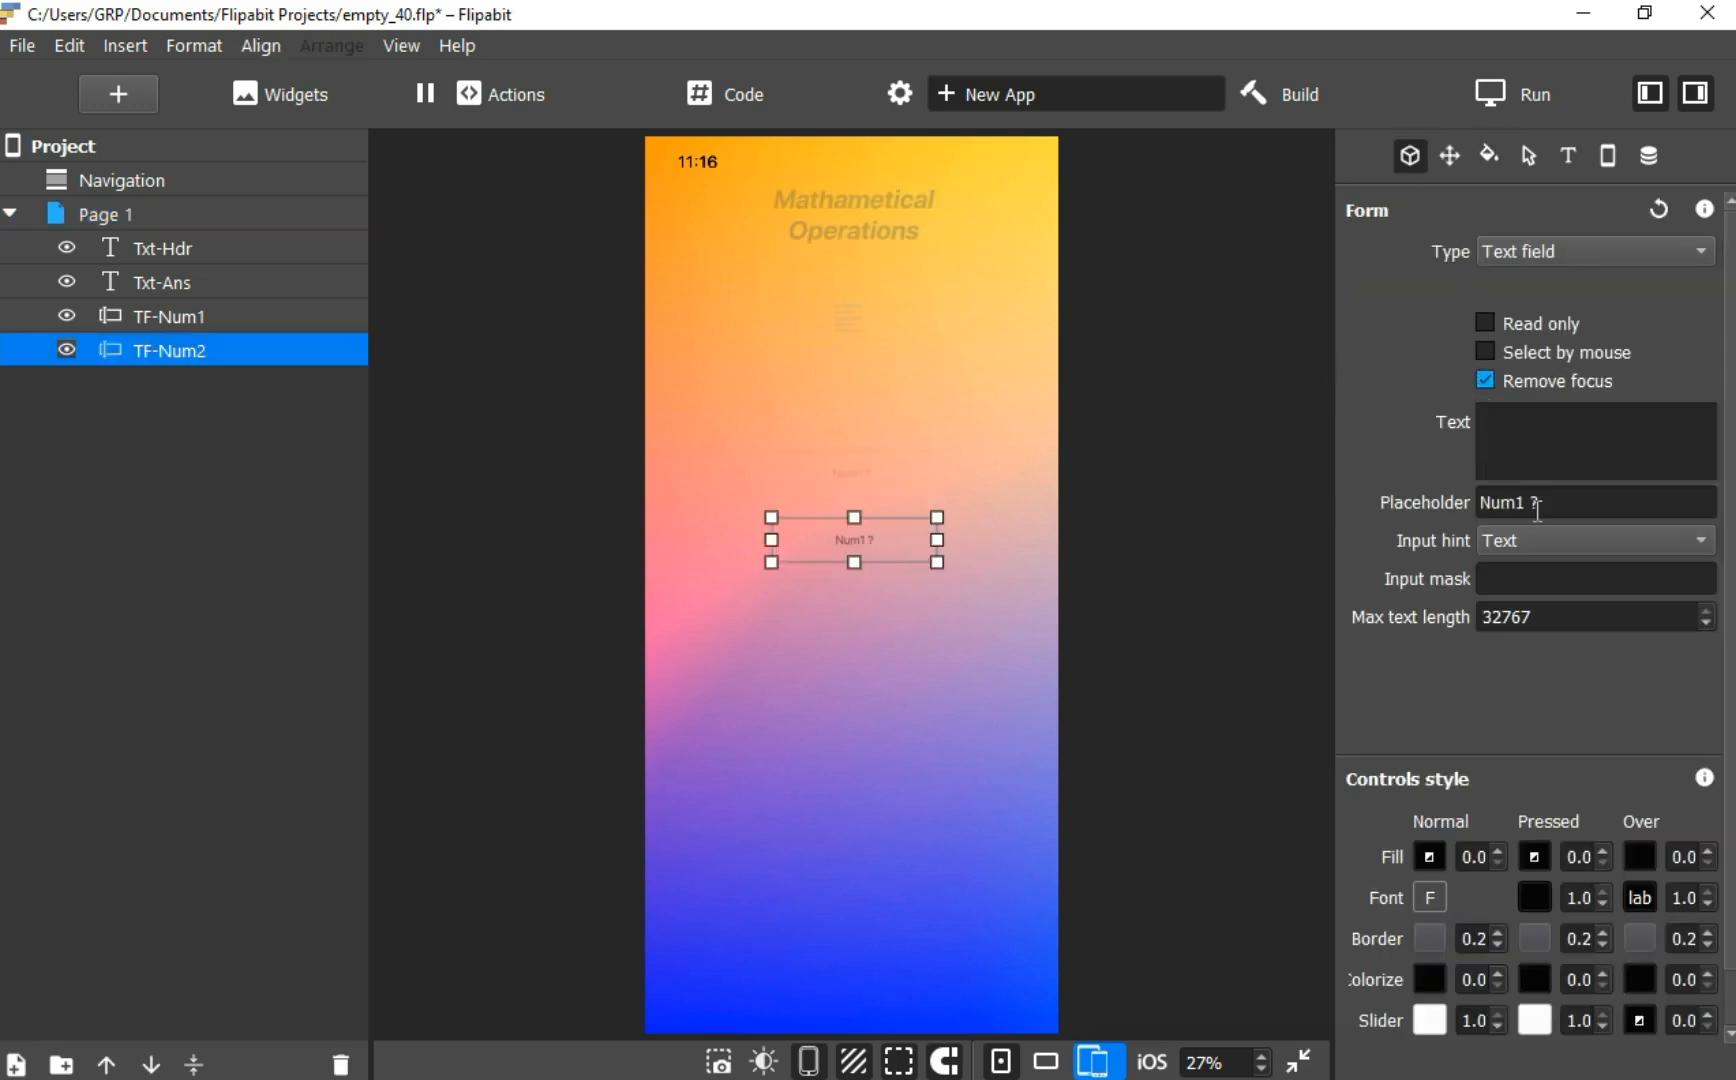
{"action": "left_click", "coordinate": [1536, 506]}
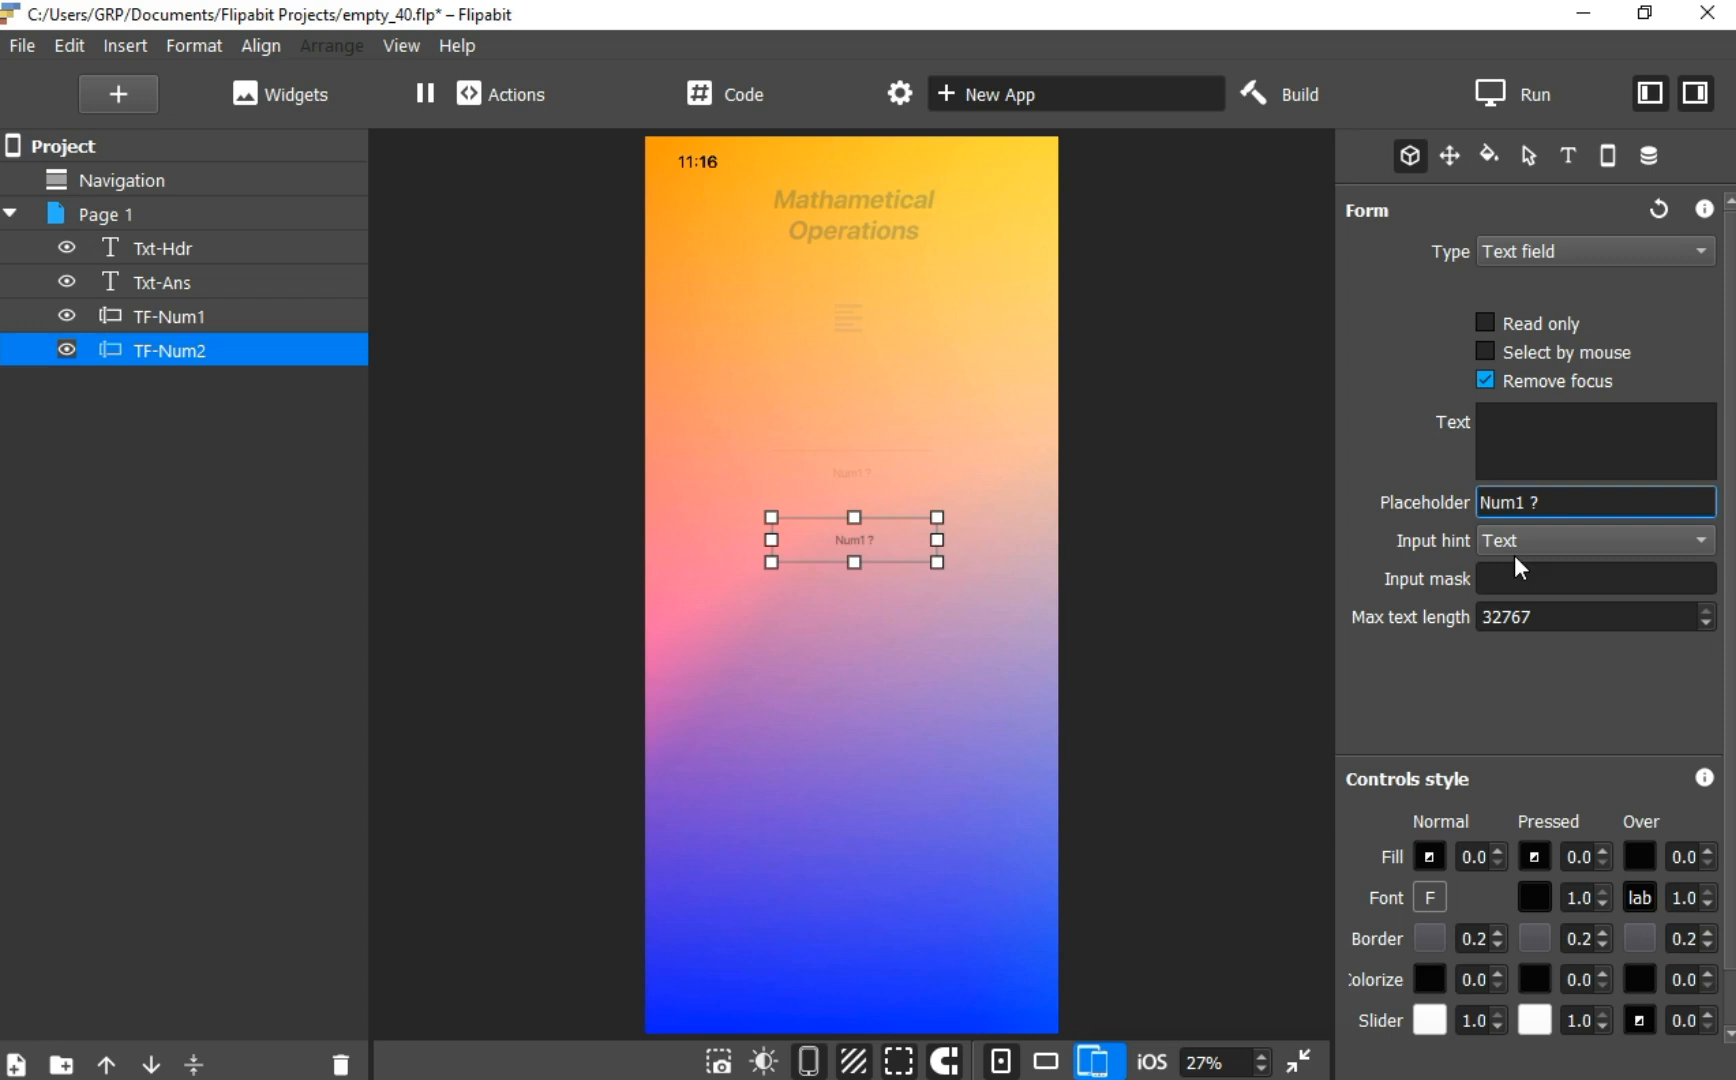
{"action": "key", "text": "BackSpace"}
{"action": "type", "text": "2"}
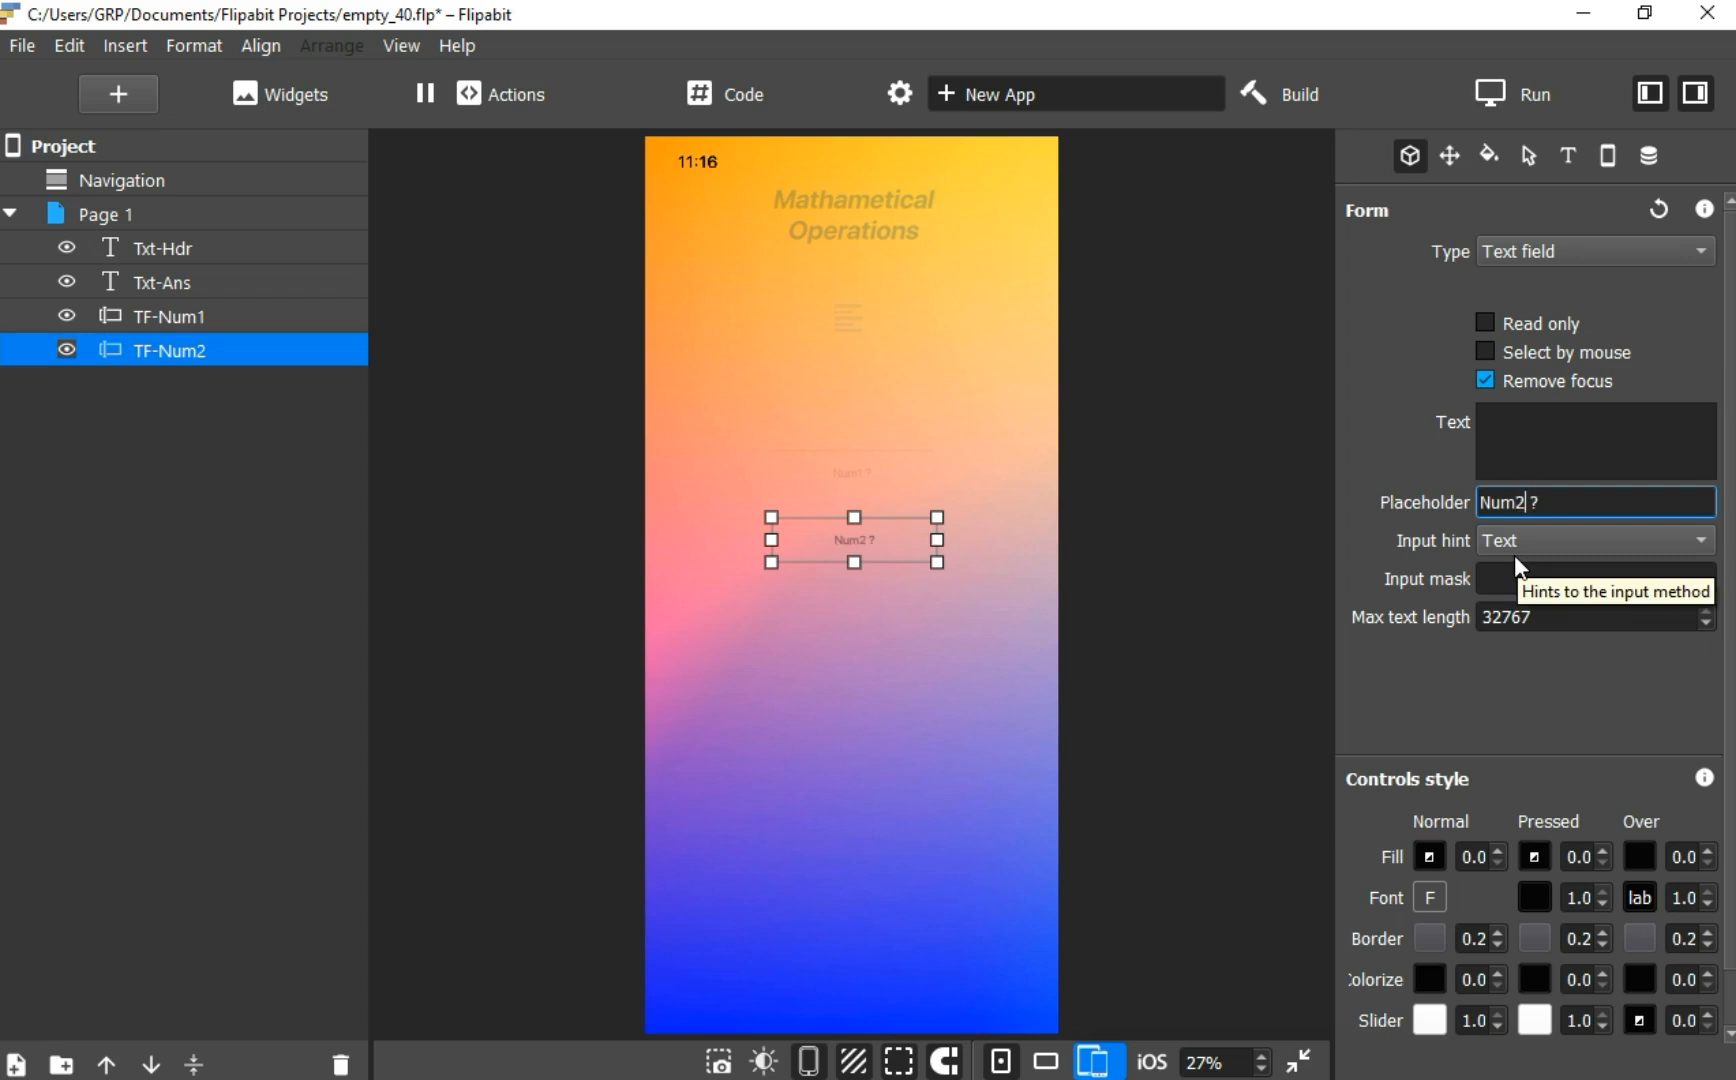
{"action": "left_click", "coordinate": [1278, 686]}
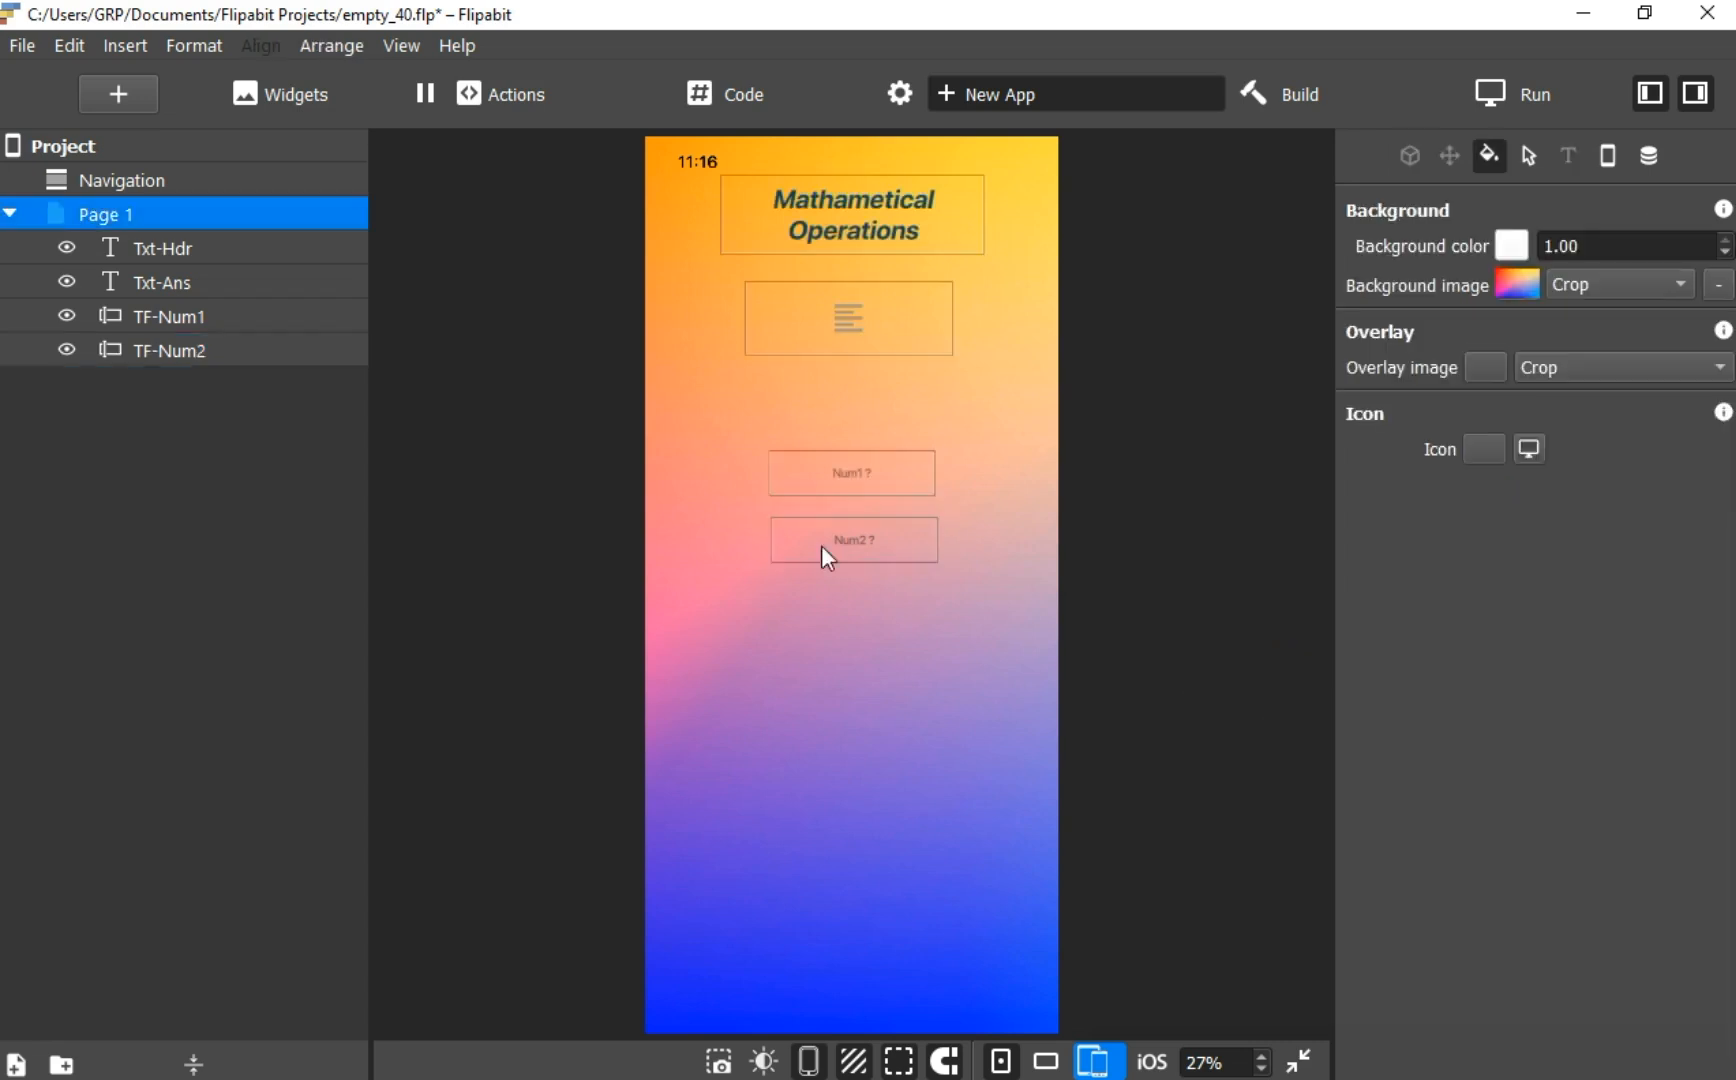
Add a Button input control to the page and place it below TF-Num2, near the page's left edge
{"action": "left_click", "coordinate": [234, 356]}
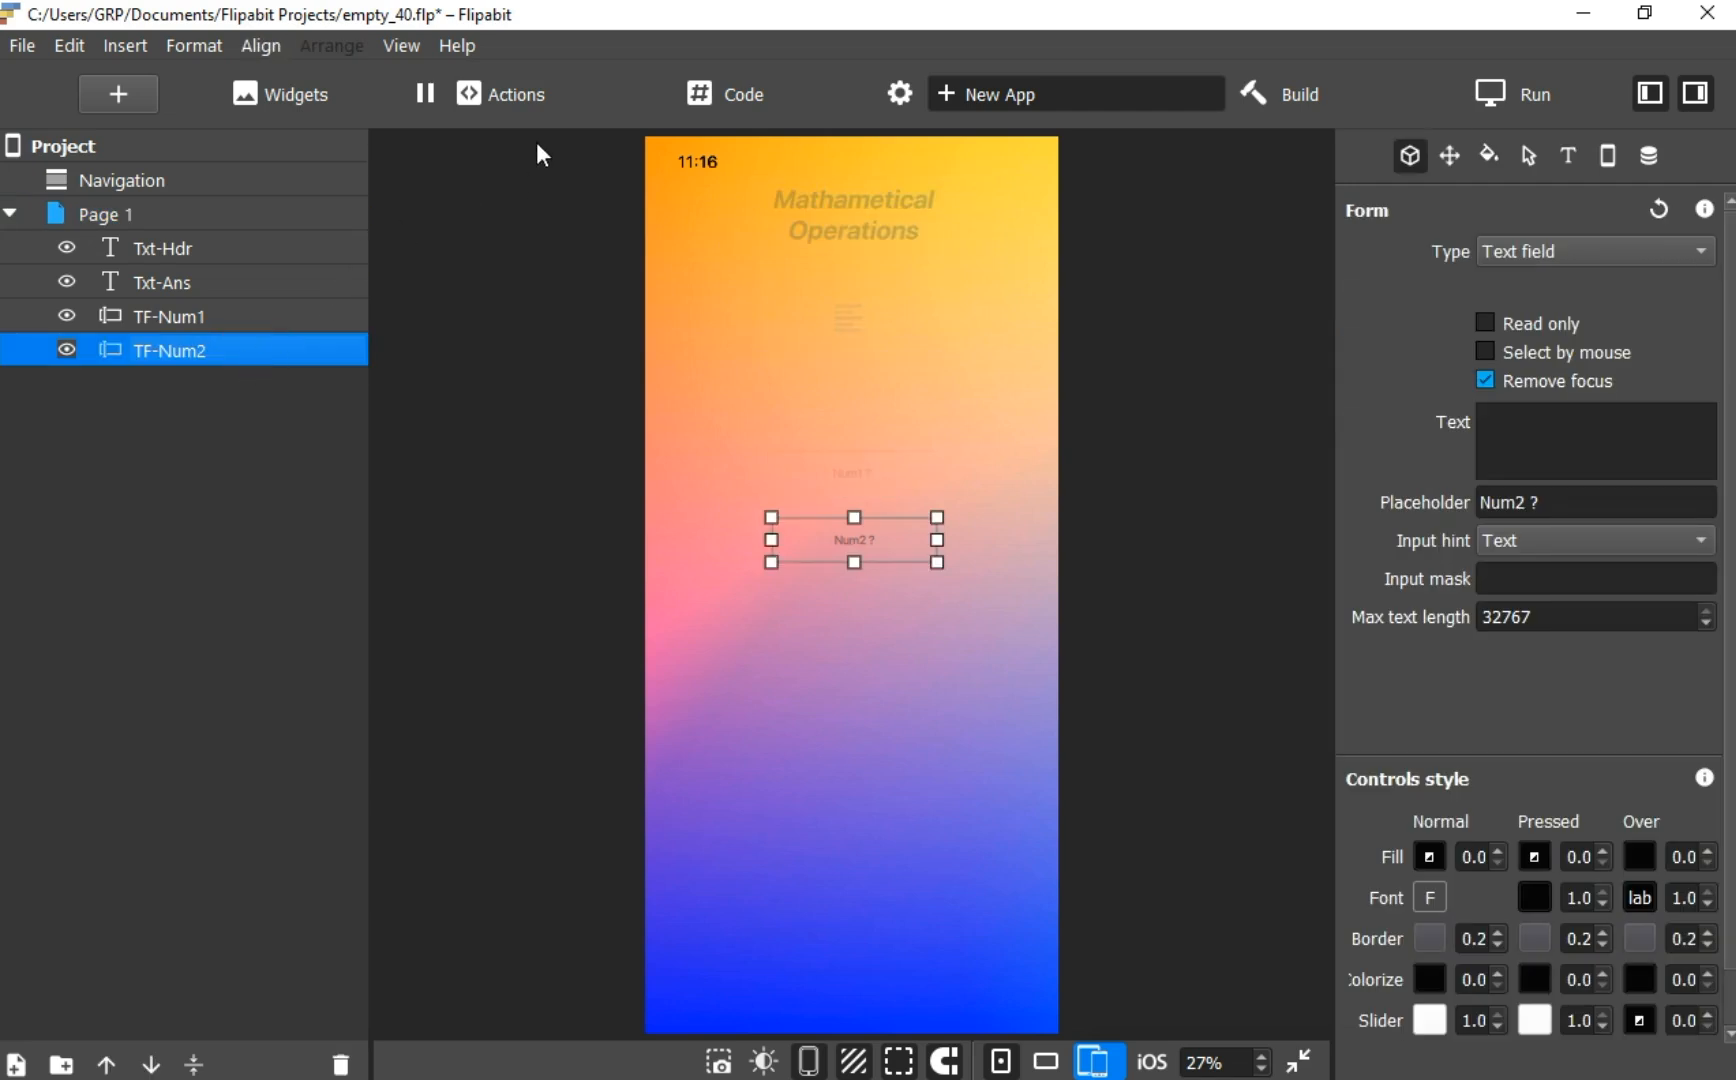
{"action": "left_click", "coordinate": [295, 92]}
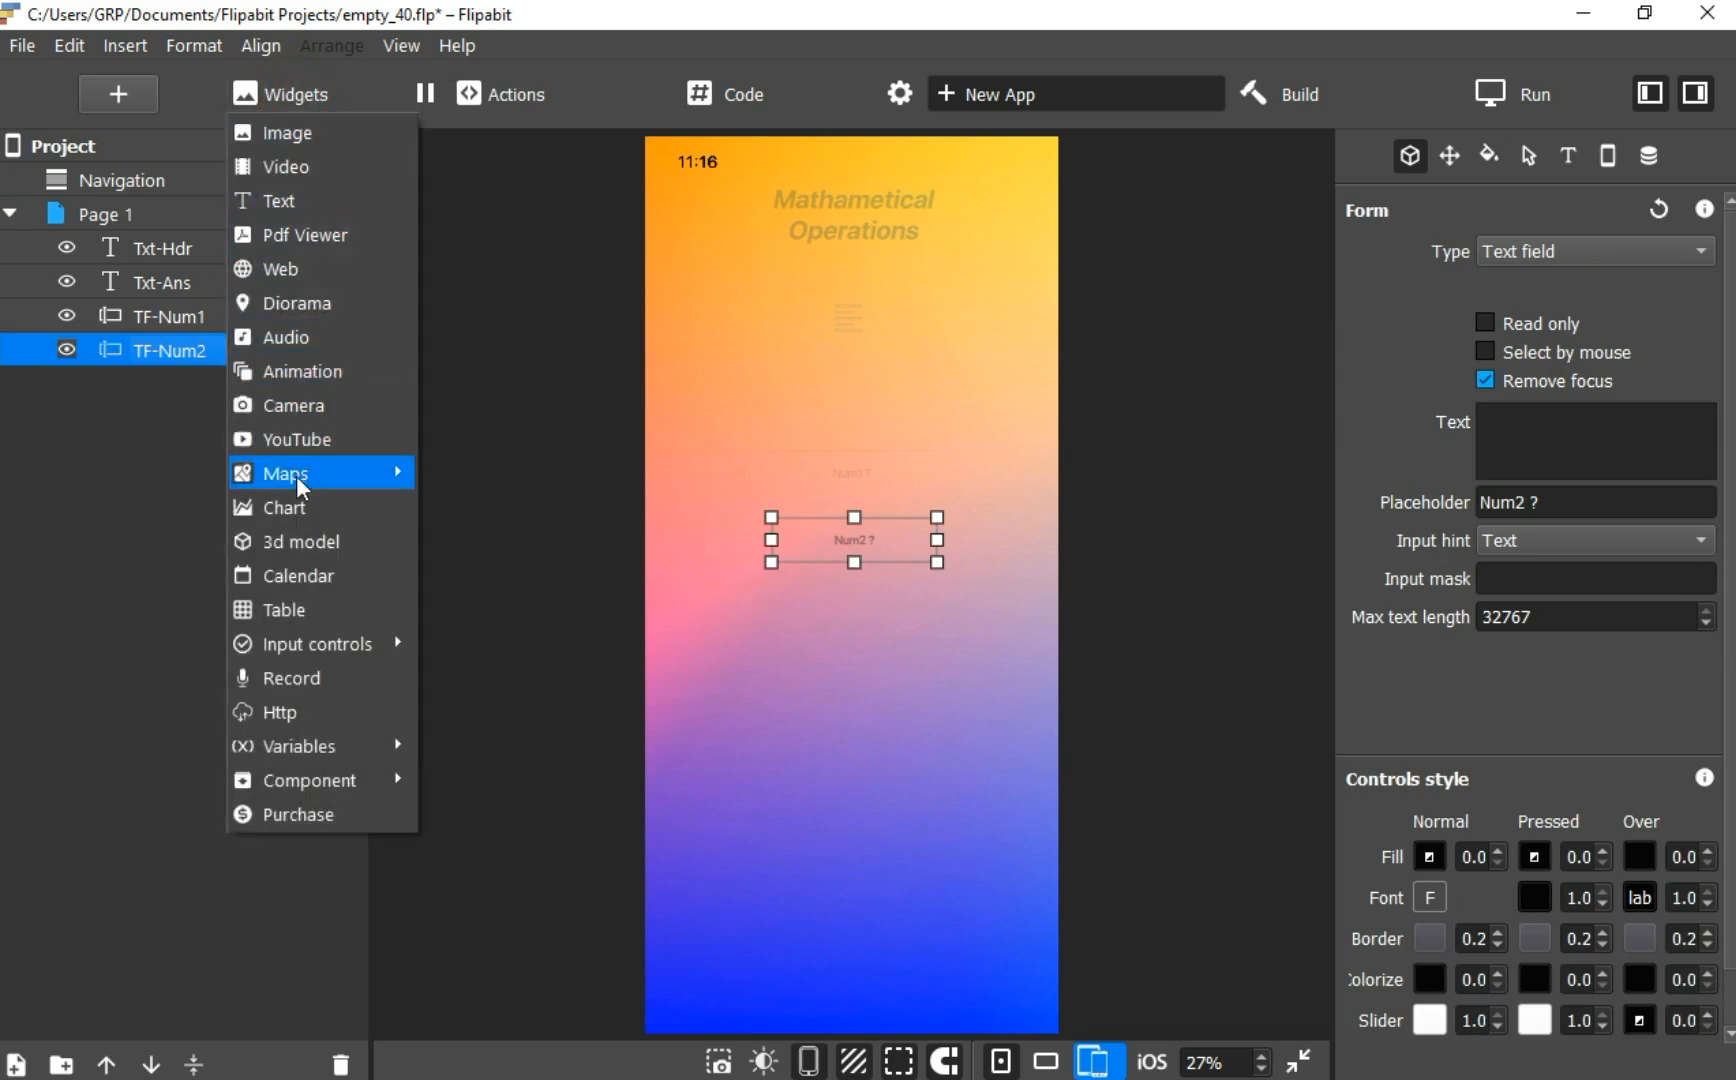
{"action": "mouse_move", "coordinate": [296, 471]}
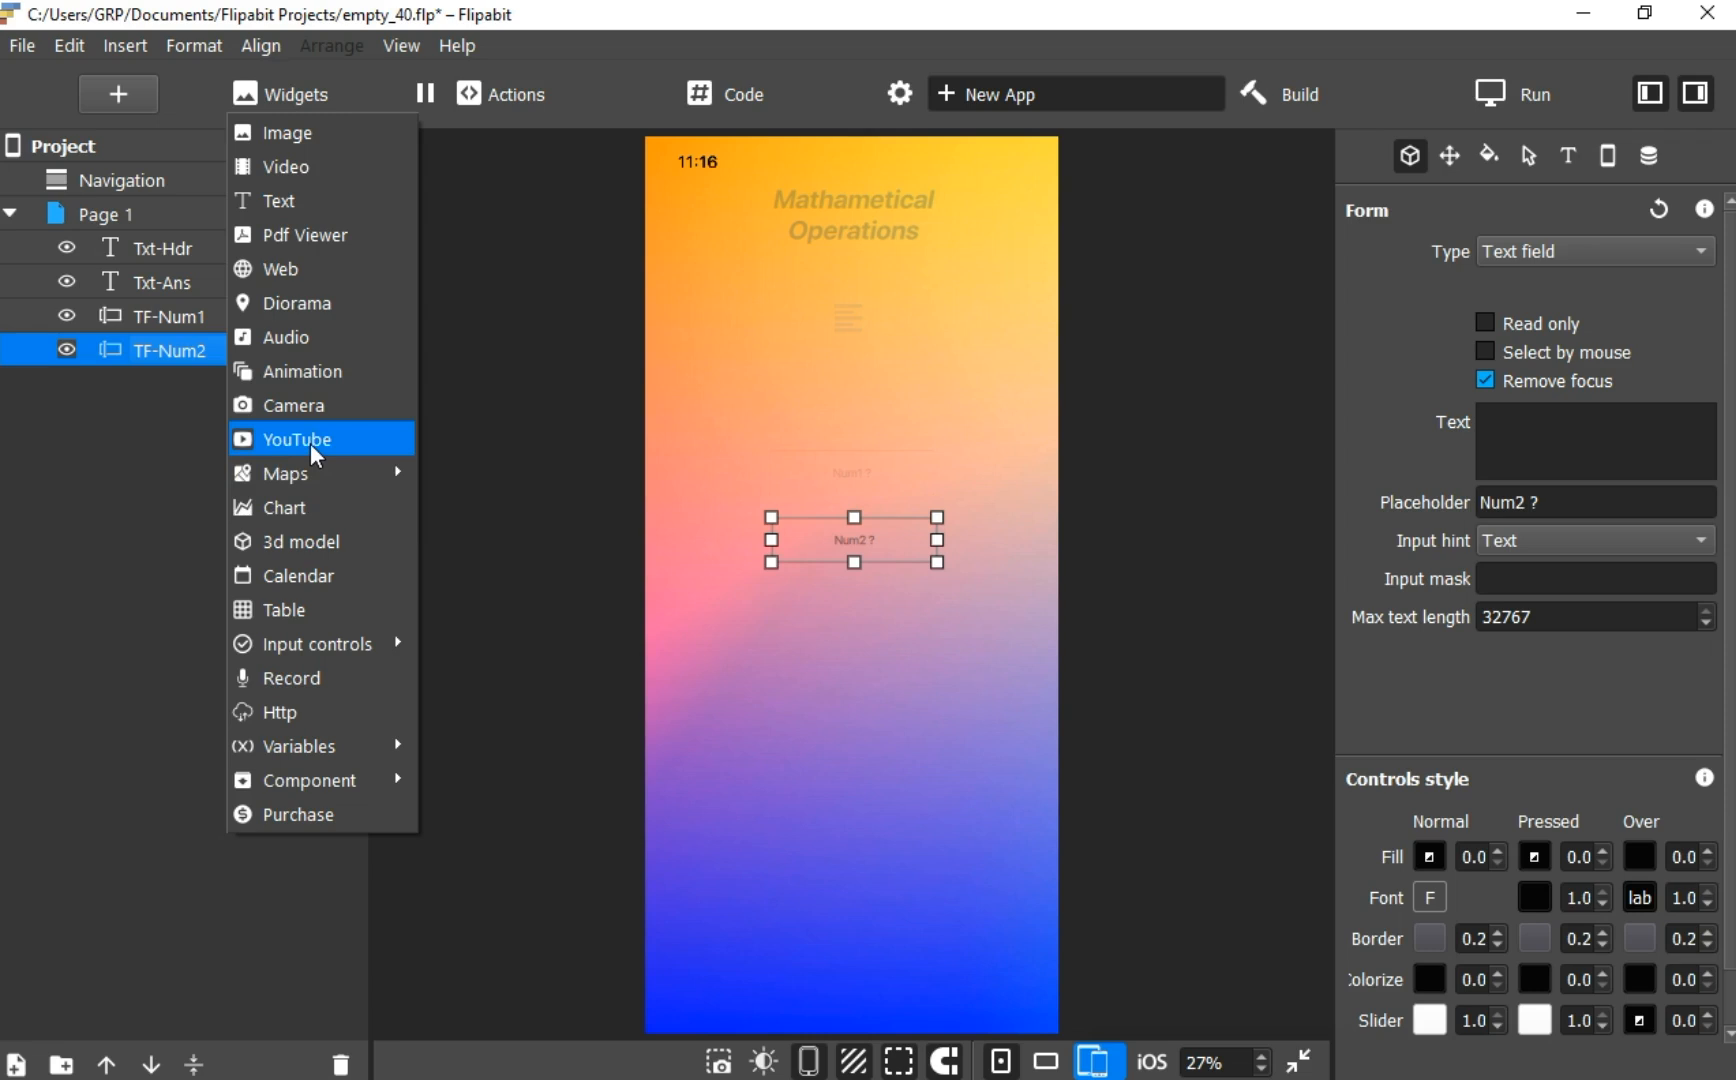
{"action": "mouse_move", "coordinate": [326, 635]}
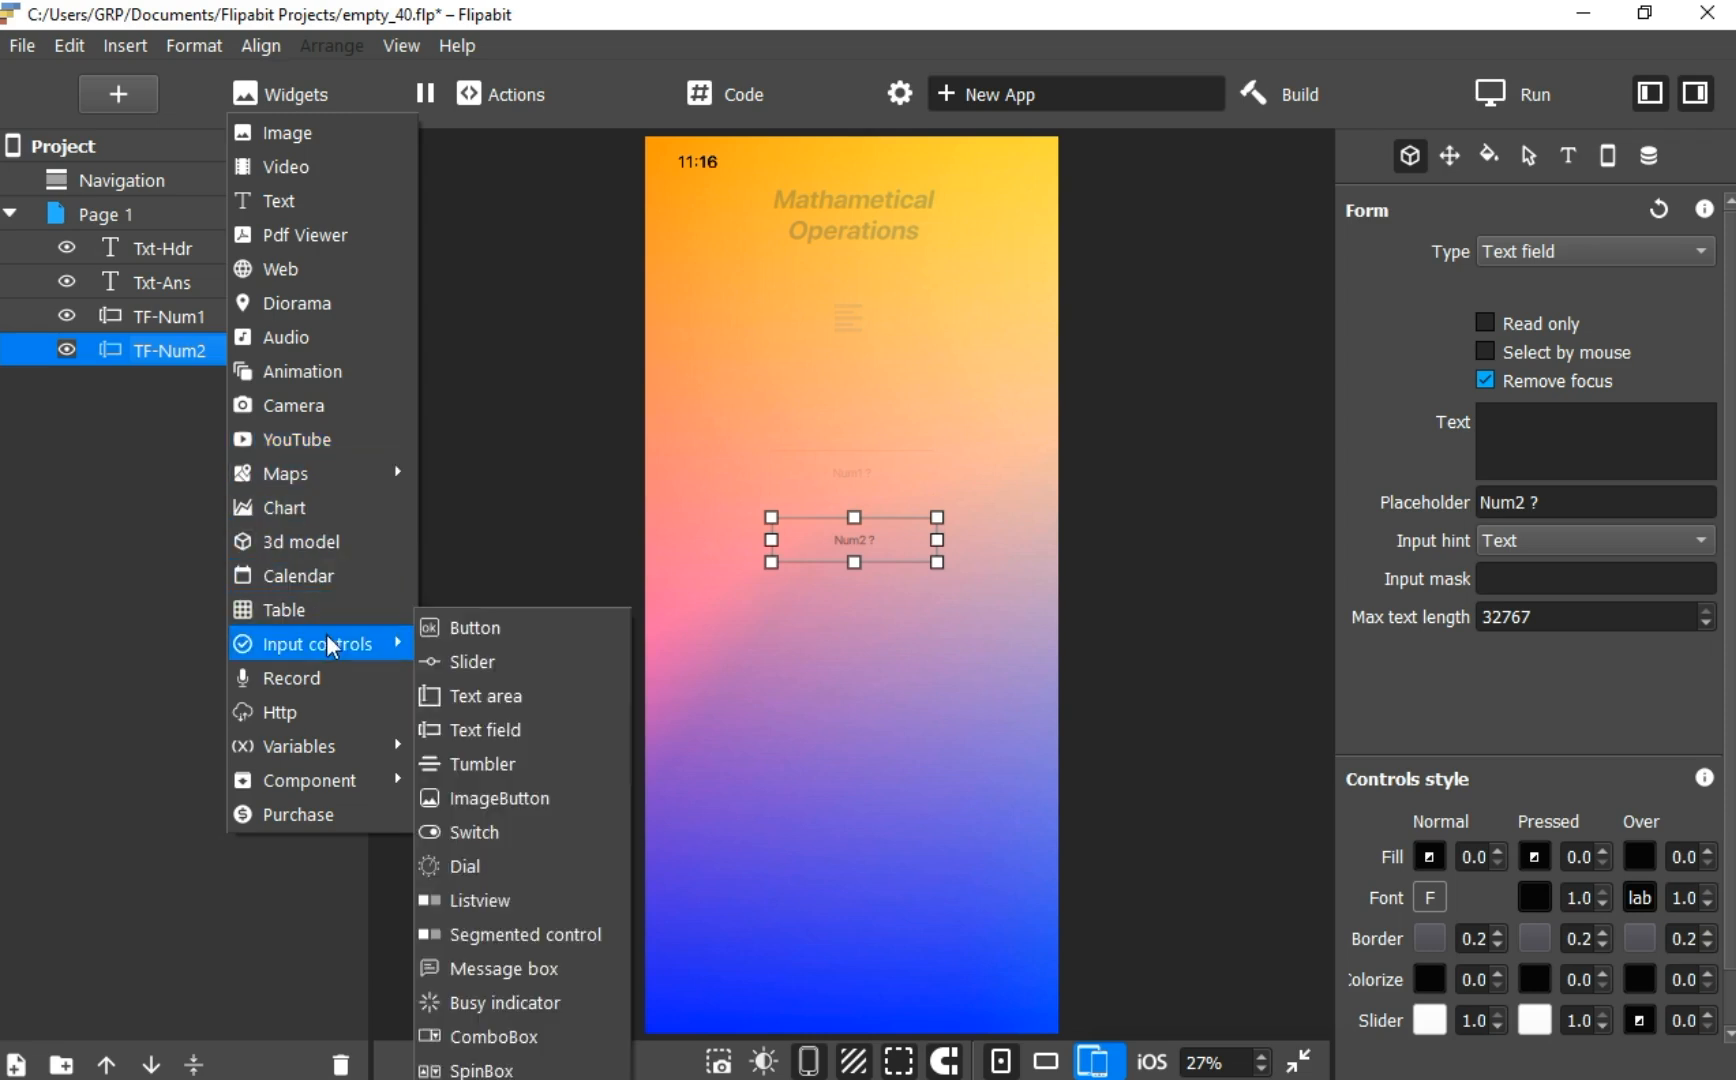
{"action": "left_click", "coordinate": [484, 630]}
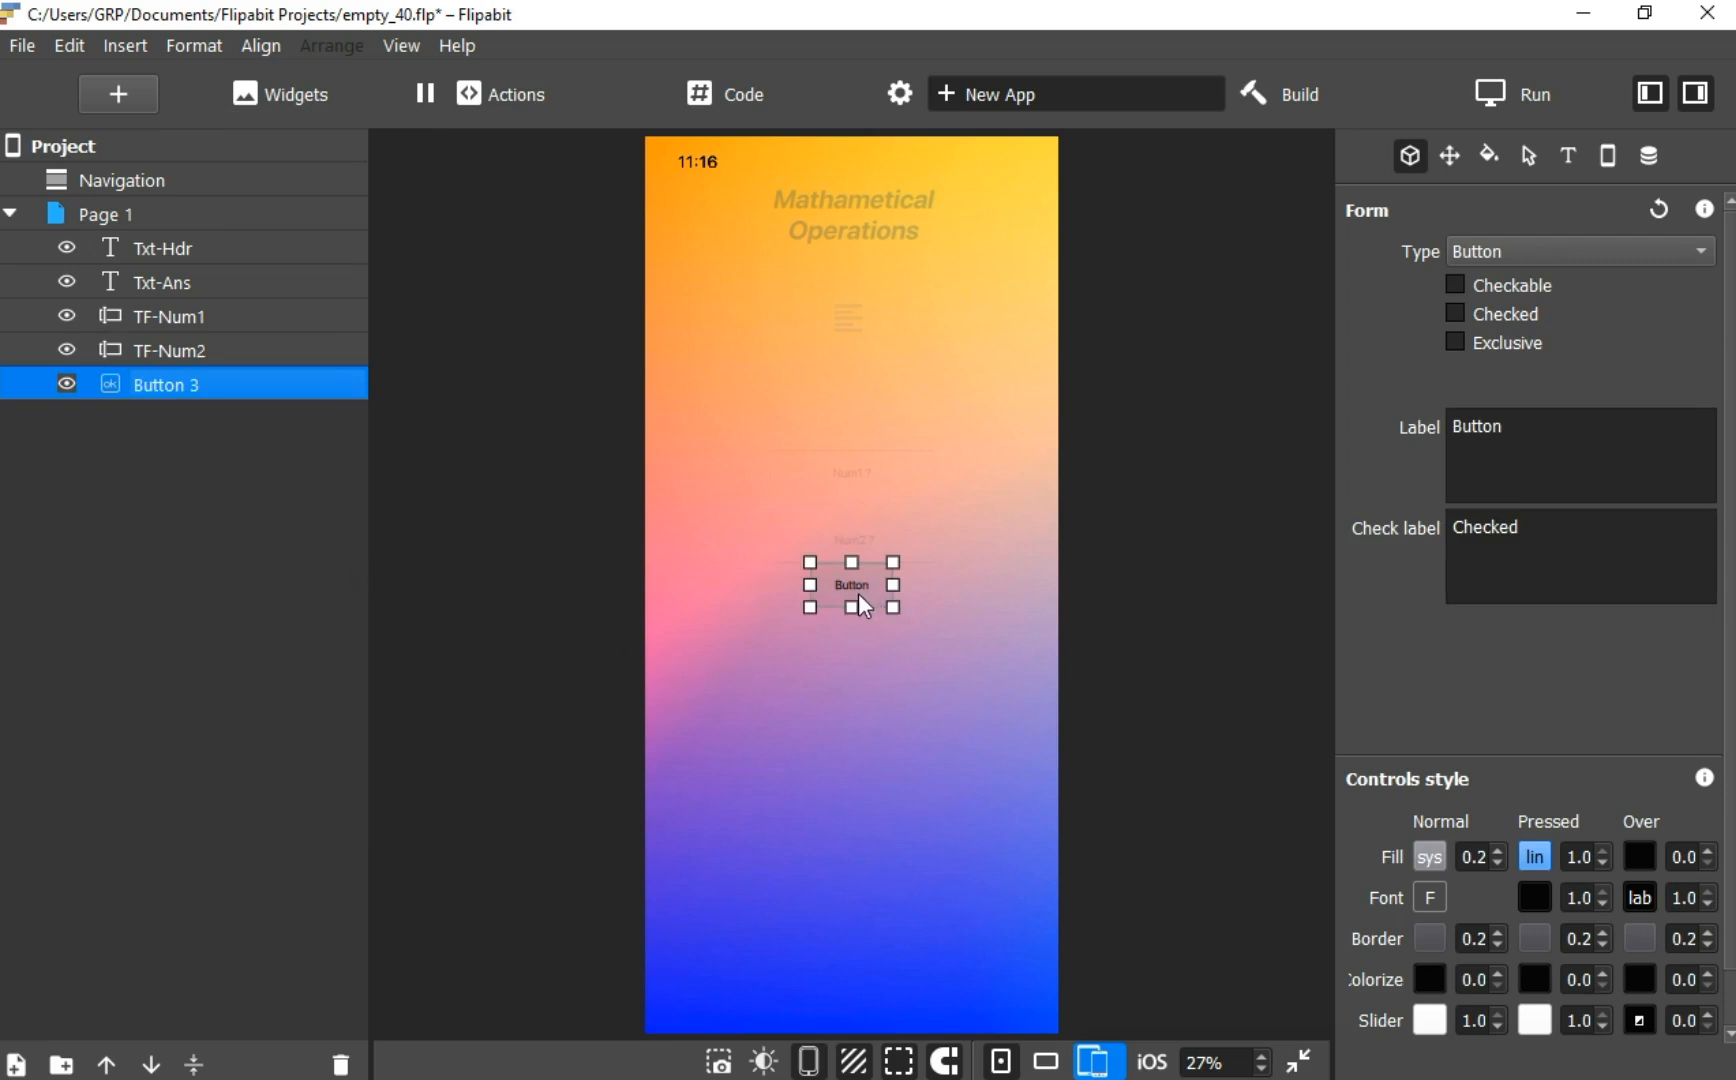
{"action": "left_click_drag", "start_coordinate": [859, 583], "coordinate": [858, 584]}
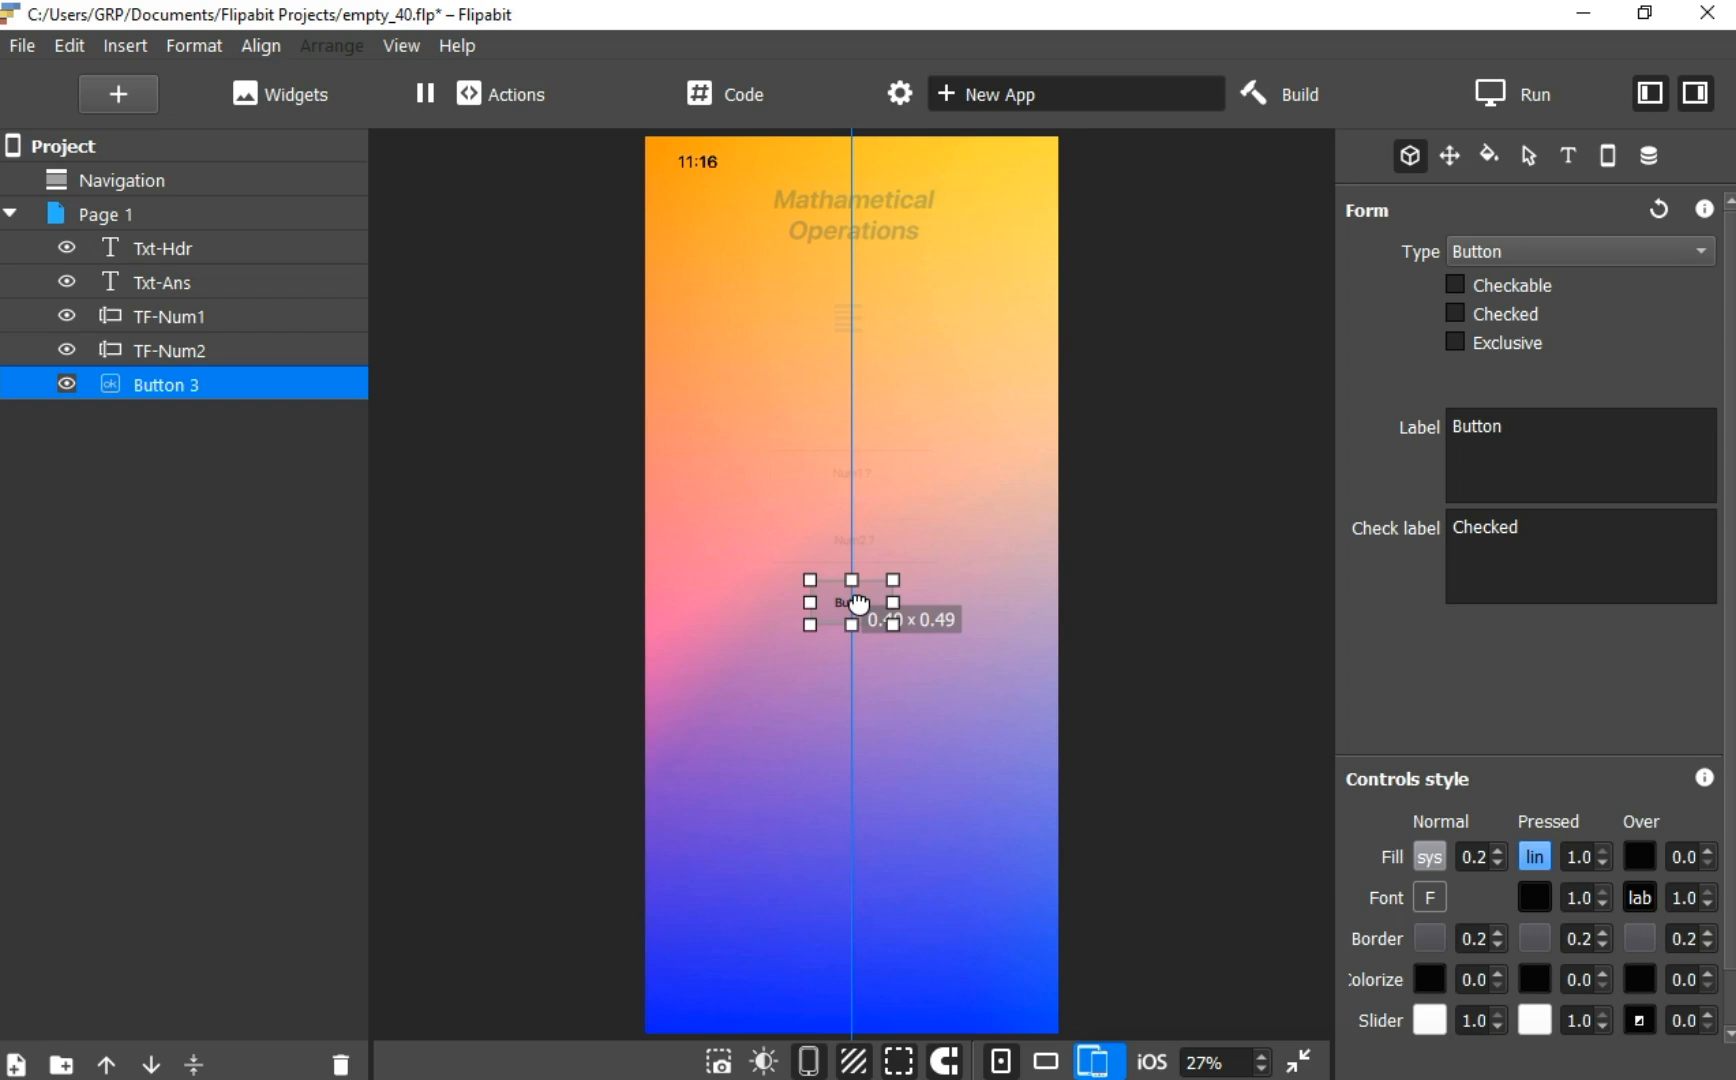
{"action": "left_click_drag", "start_coordinate": [858, 603], "coordinate": [740, 640]}
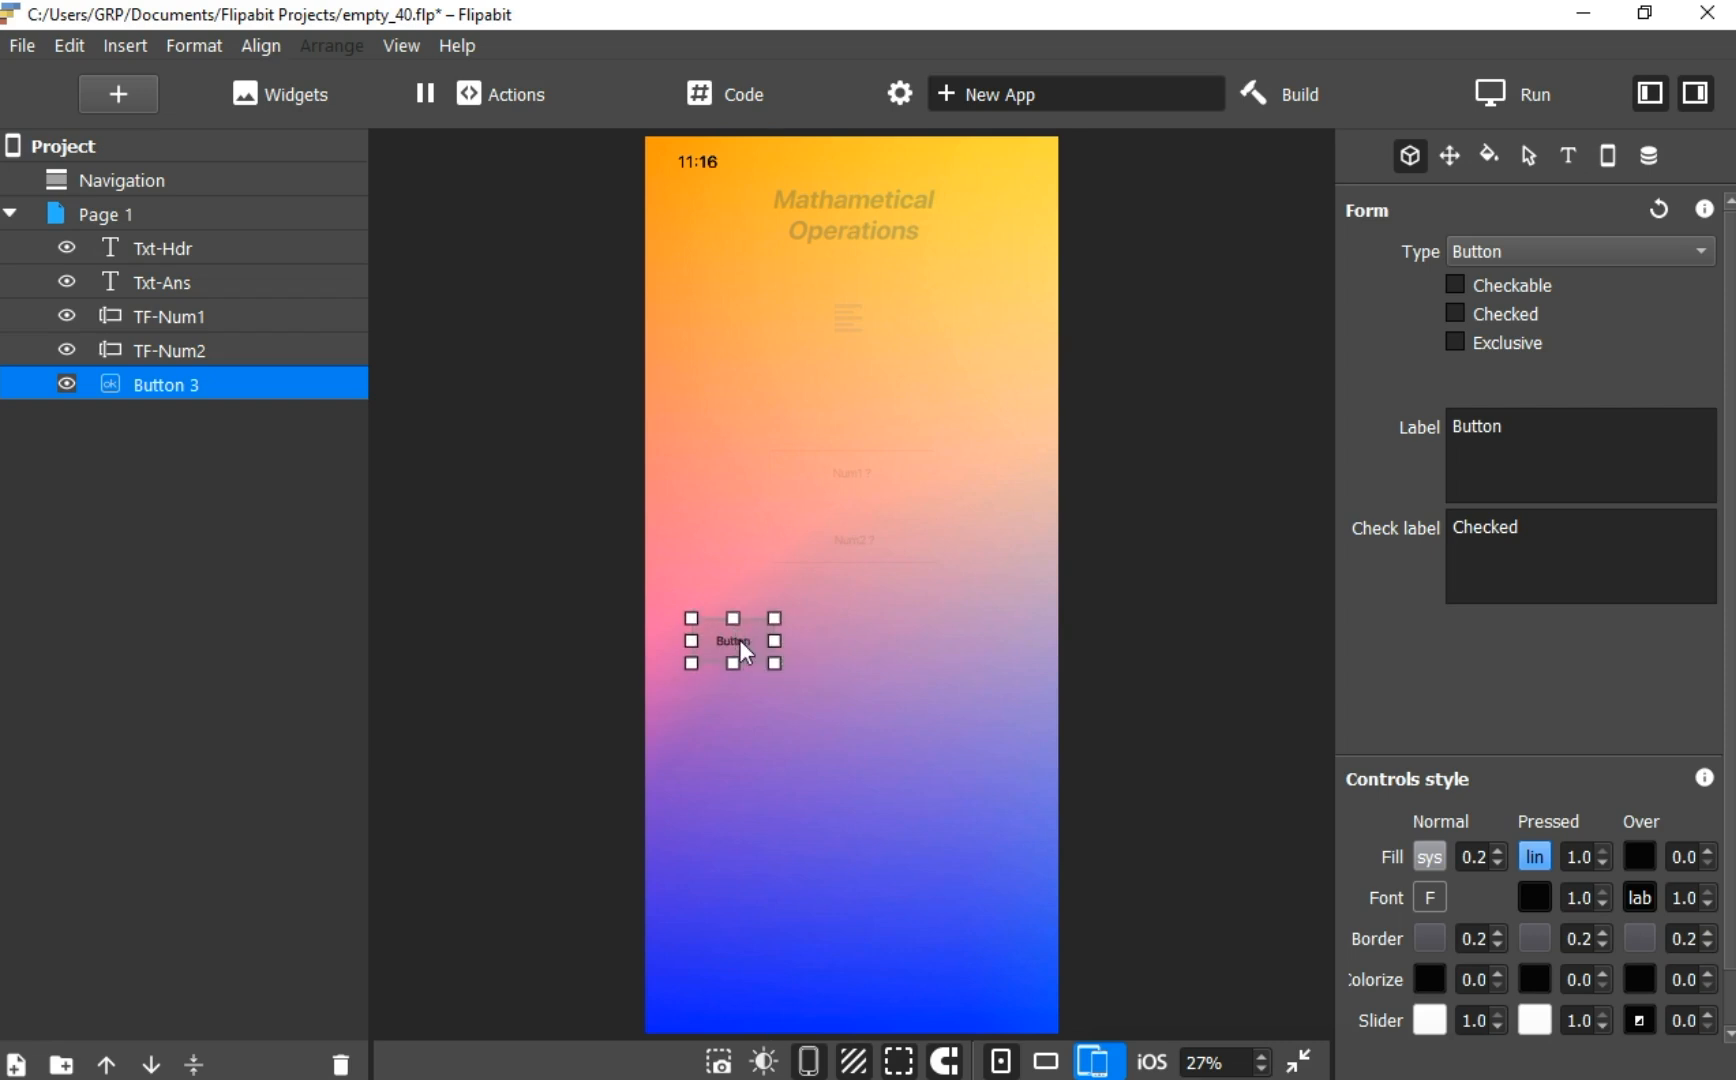
Rename the new button widget as Btn-Add
{"action": "double_click", "coordinate": [206, 384]}
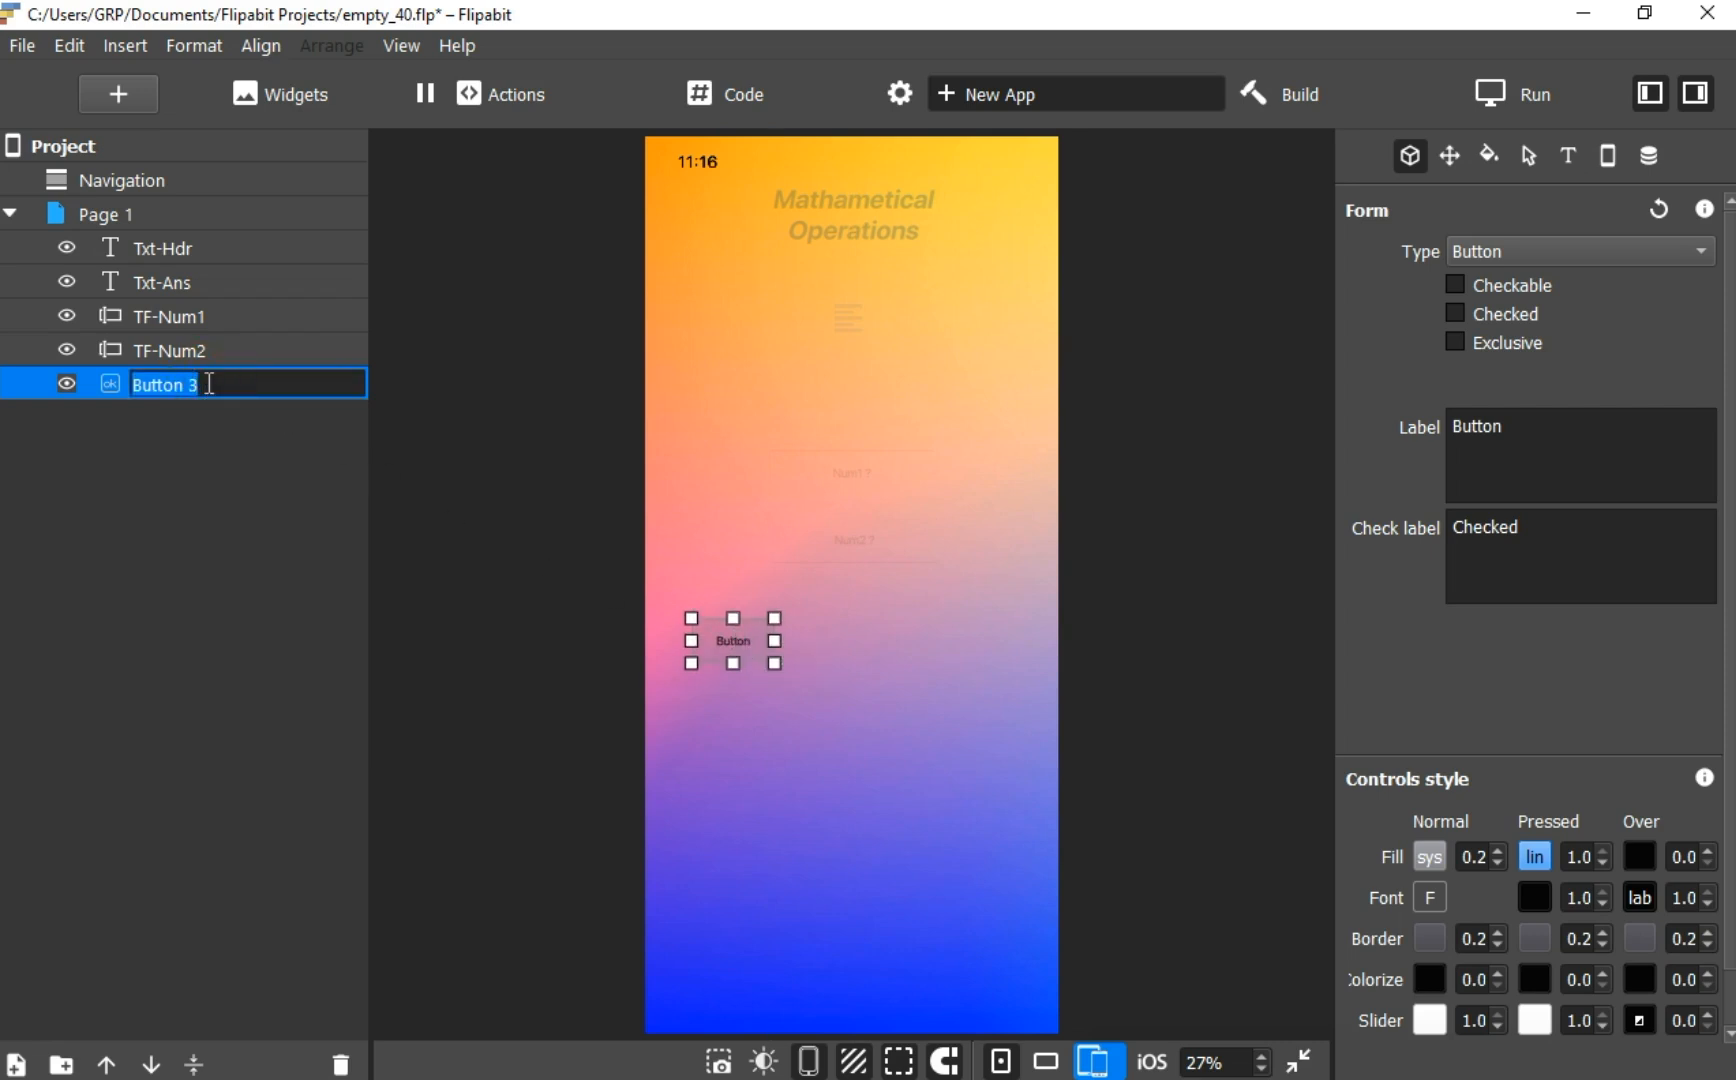
{"action": "type", "text": "Btn-Add"}
{"action": "left_click", "coordinate": [499, 591]}
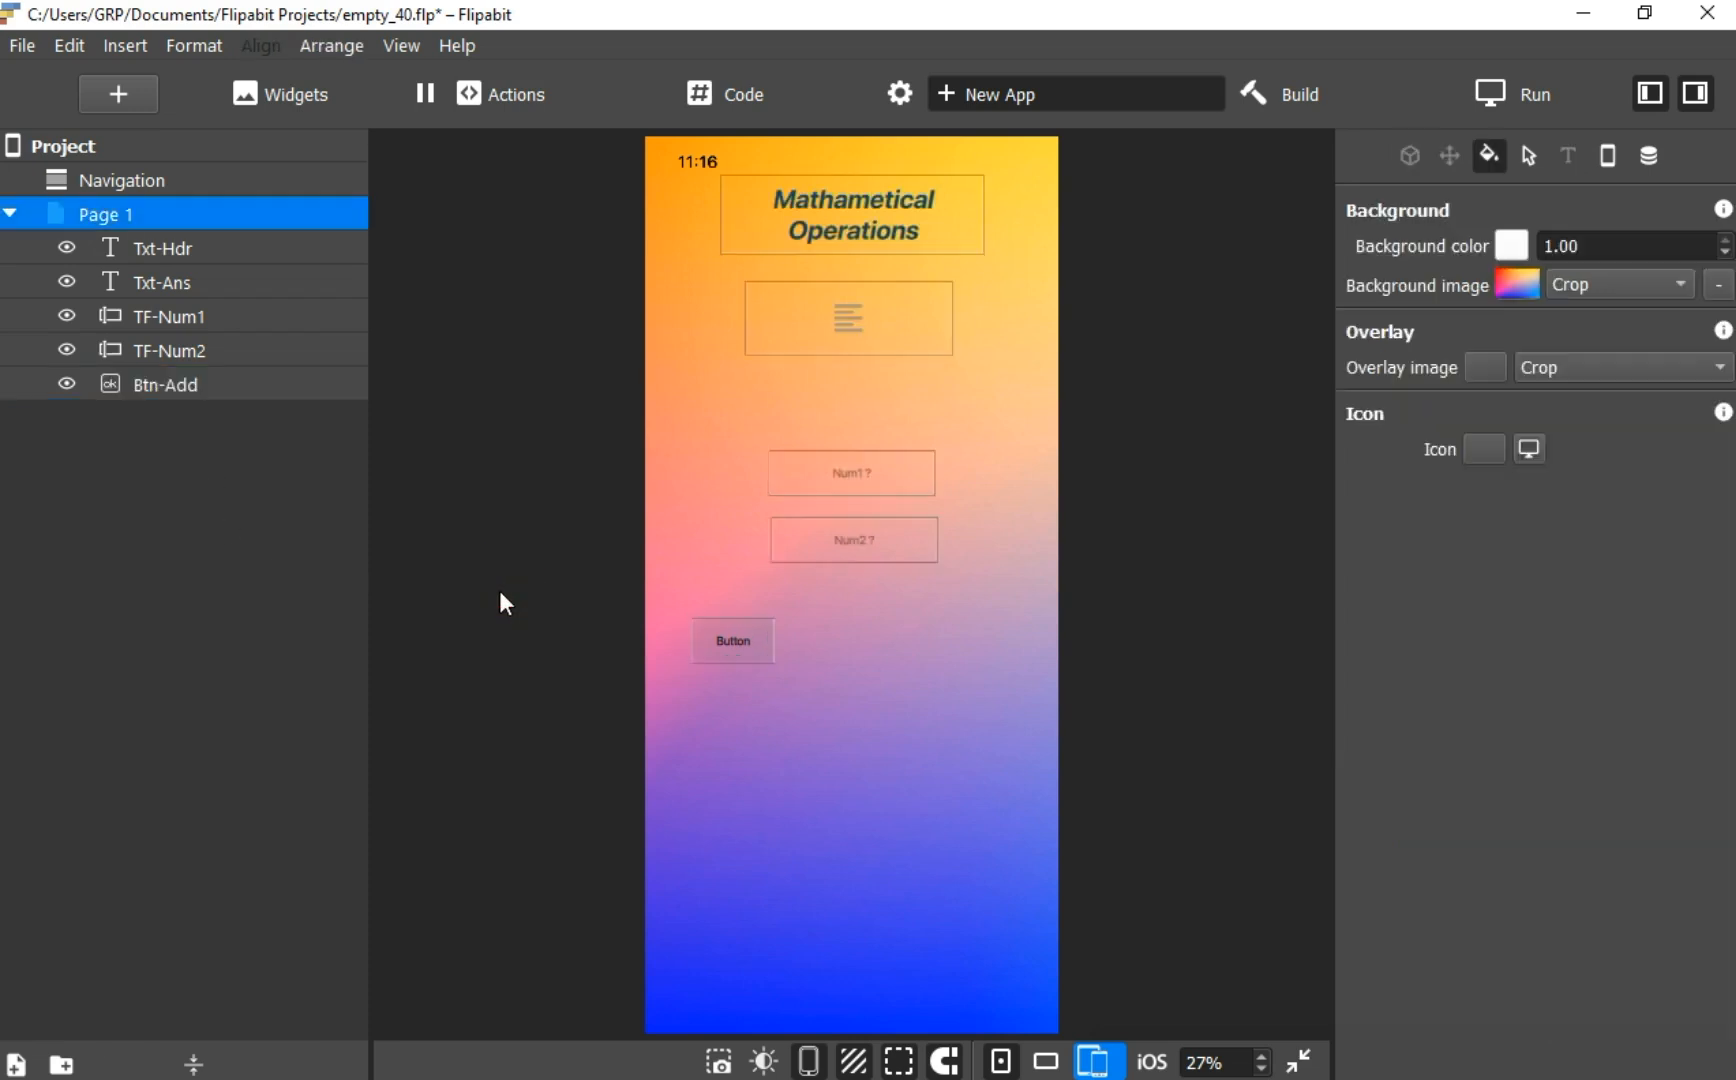
Replace the label of the Btn-Add button with "Add (+)"
{"action": "left_click", "coordinate": [168, 397]}
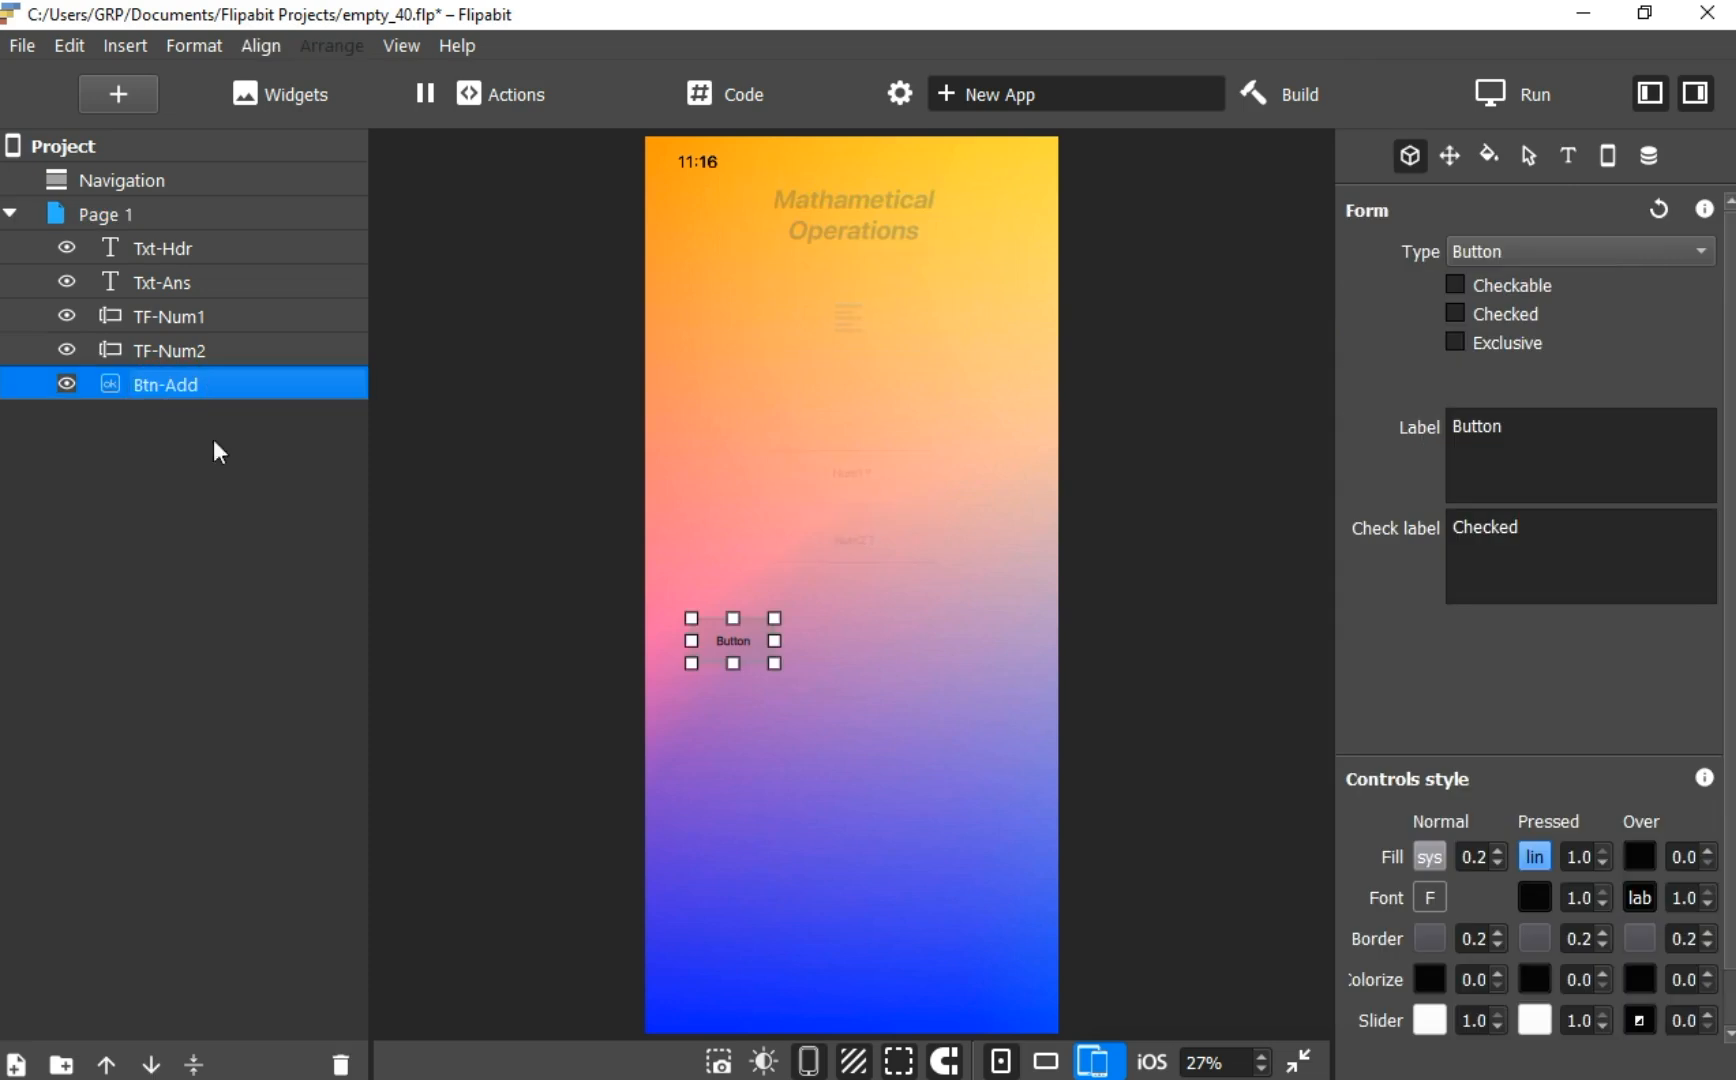
{"action": "left_click", "coordinate": [1410, 155]}
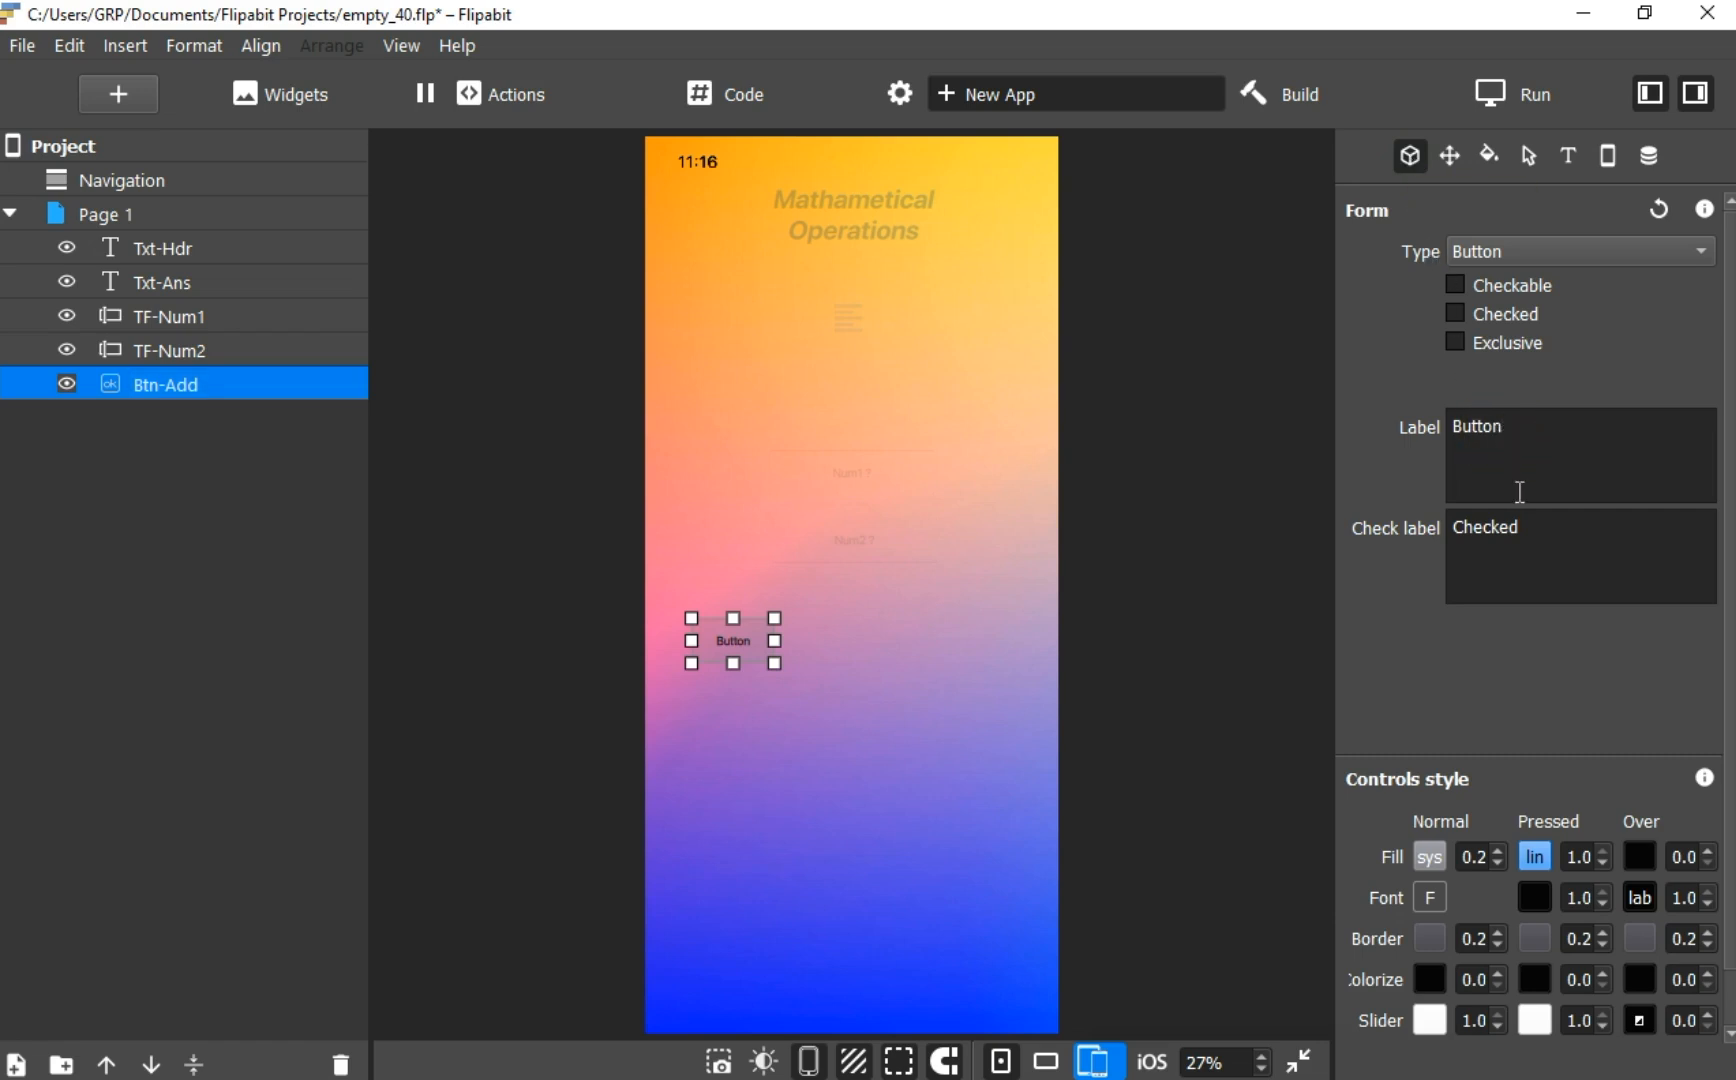
{"action": "key", "text": "BackSpace"}
{"action": "key", "text": "BackSpace"}
{"action": "key", "text": "BackSpace"}
{"action": "key", "text": "BackSpace"}
{"action": "key", "text": "BackSpace"}
{"action": "key", "text": "BackSpace"}
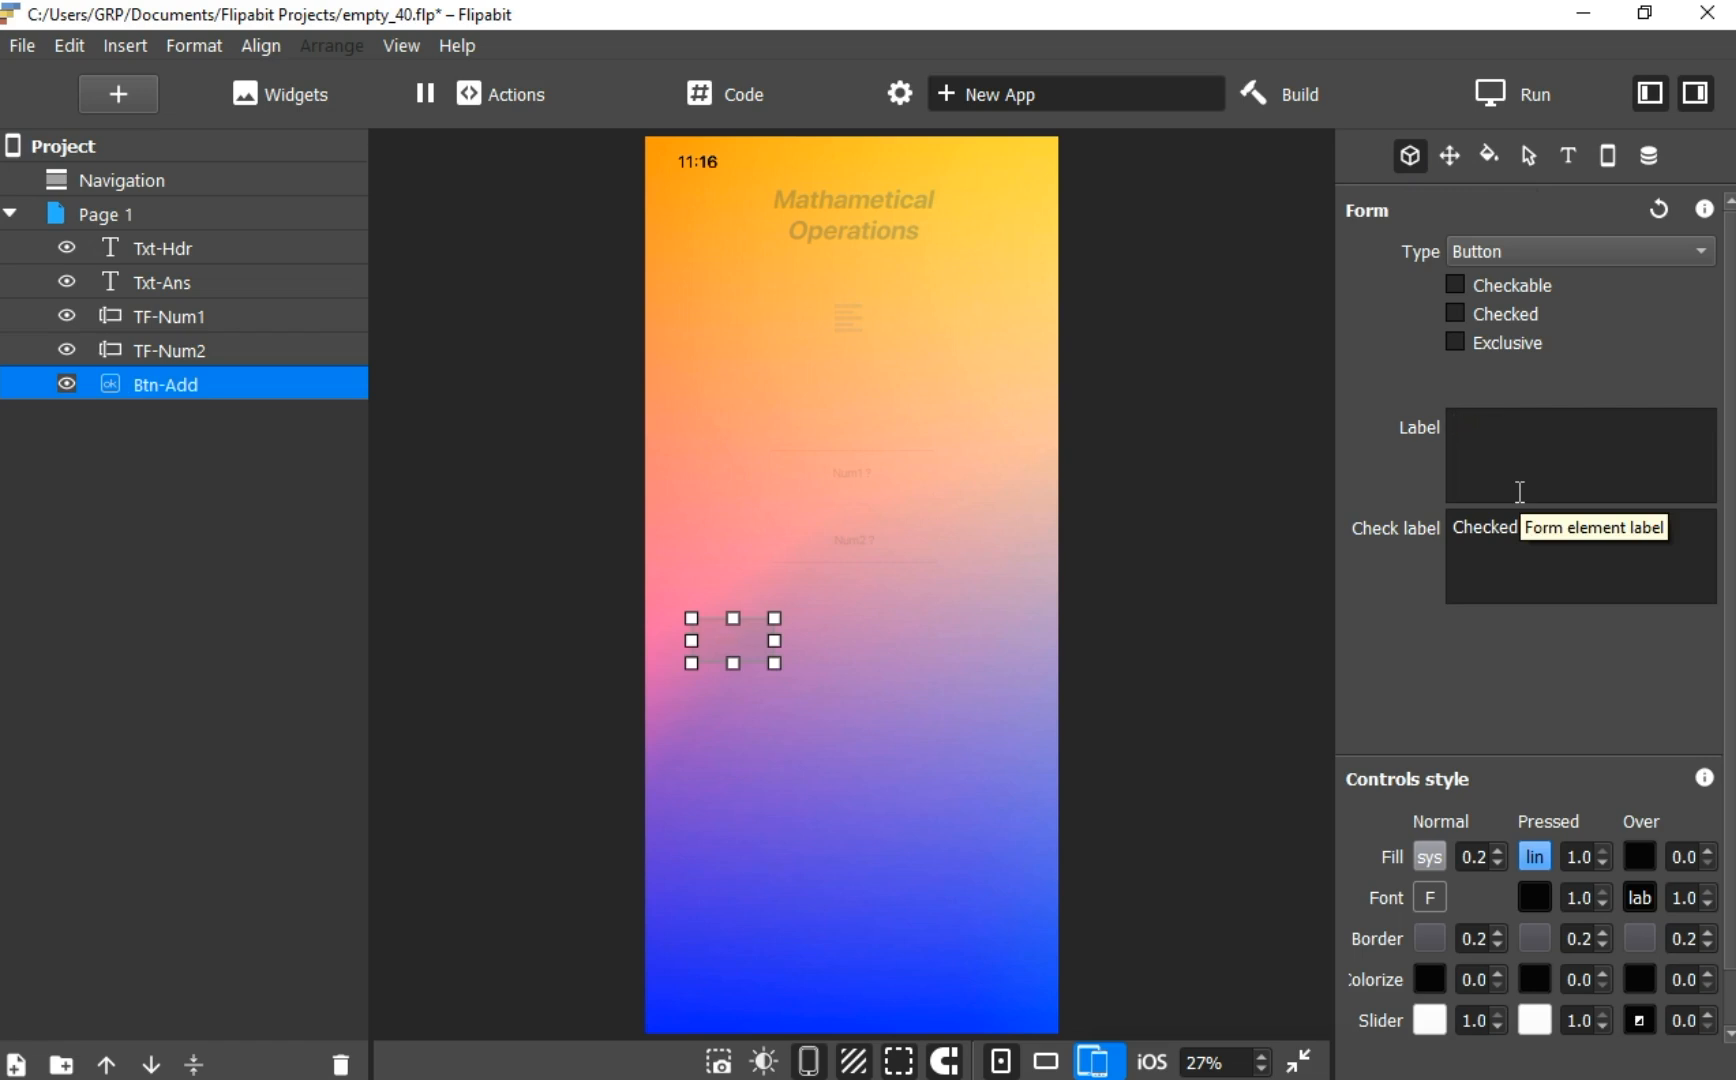
{"action": "type", "text": "Add (="}
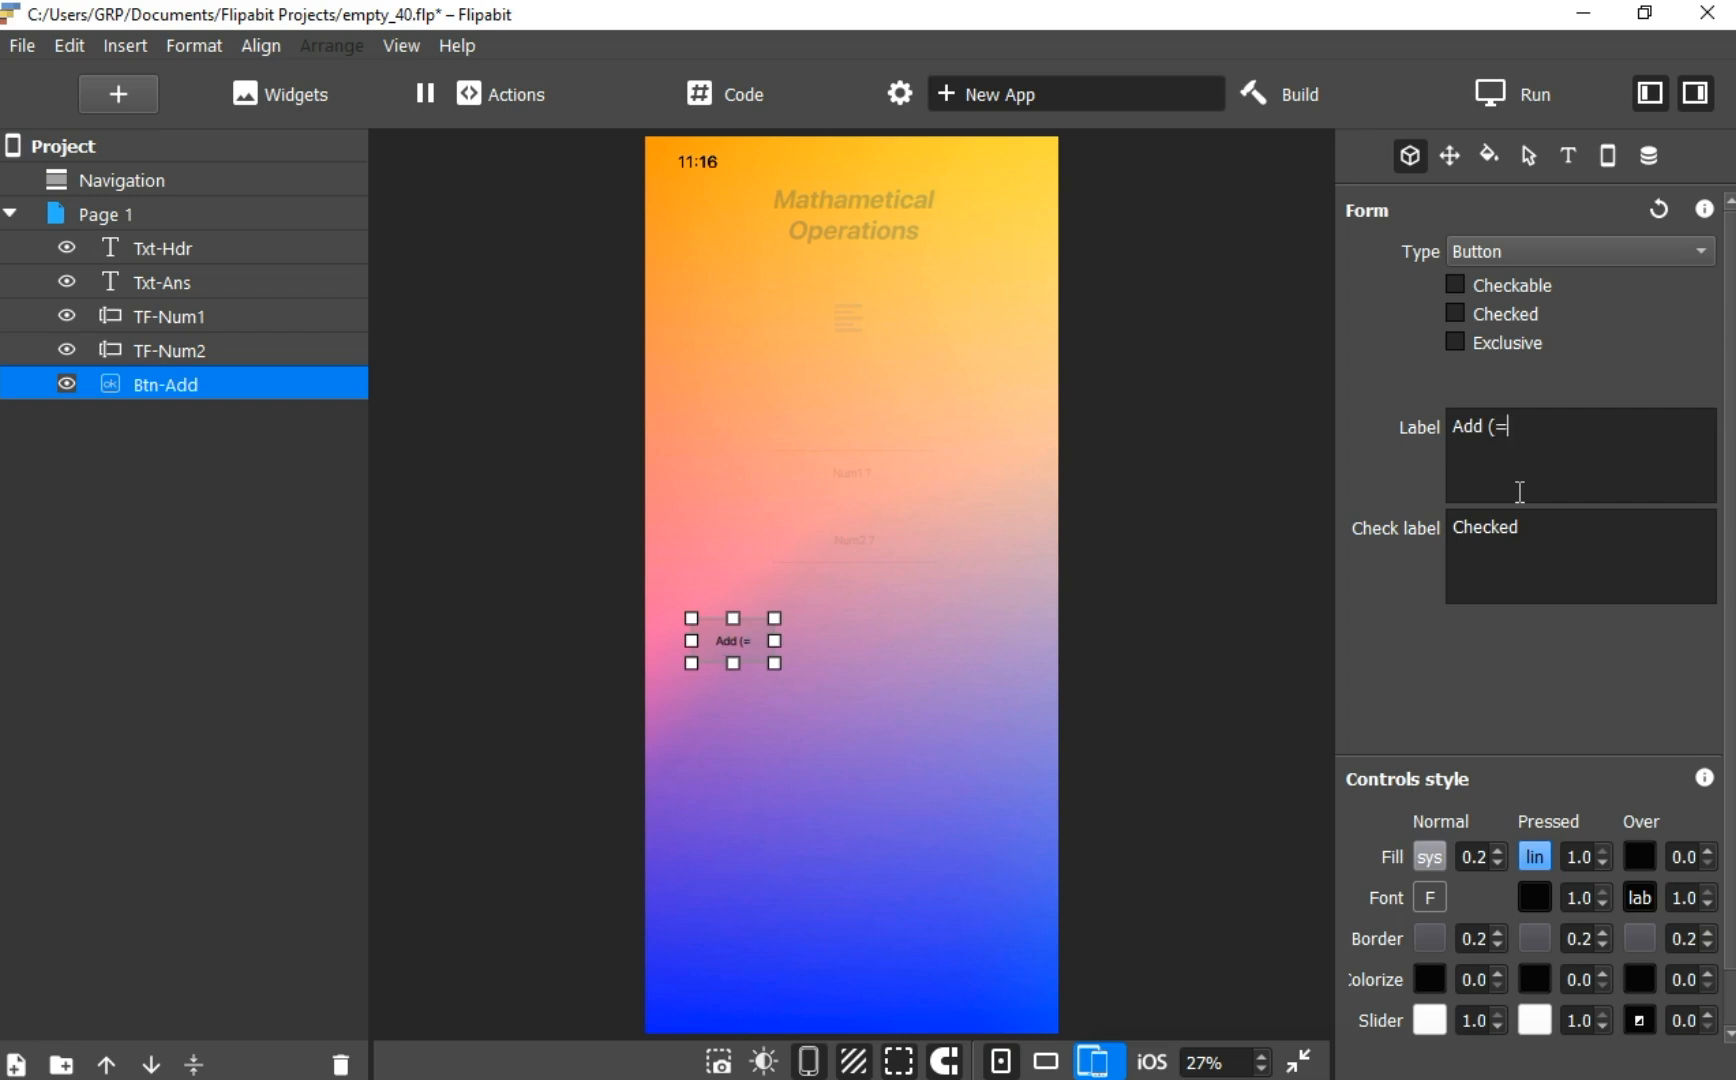
{"action": "key", "text": "BackSpace"}
{"action": "type", "text": "+)"}
Format the Btn-Add label with font size 40, italic style and Bold weight
{"action": "left_click", "coordinate": [1571, 157]}
{"action": "double_click", "coordinate": [1558, 328]}
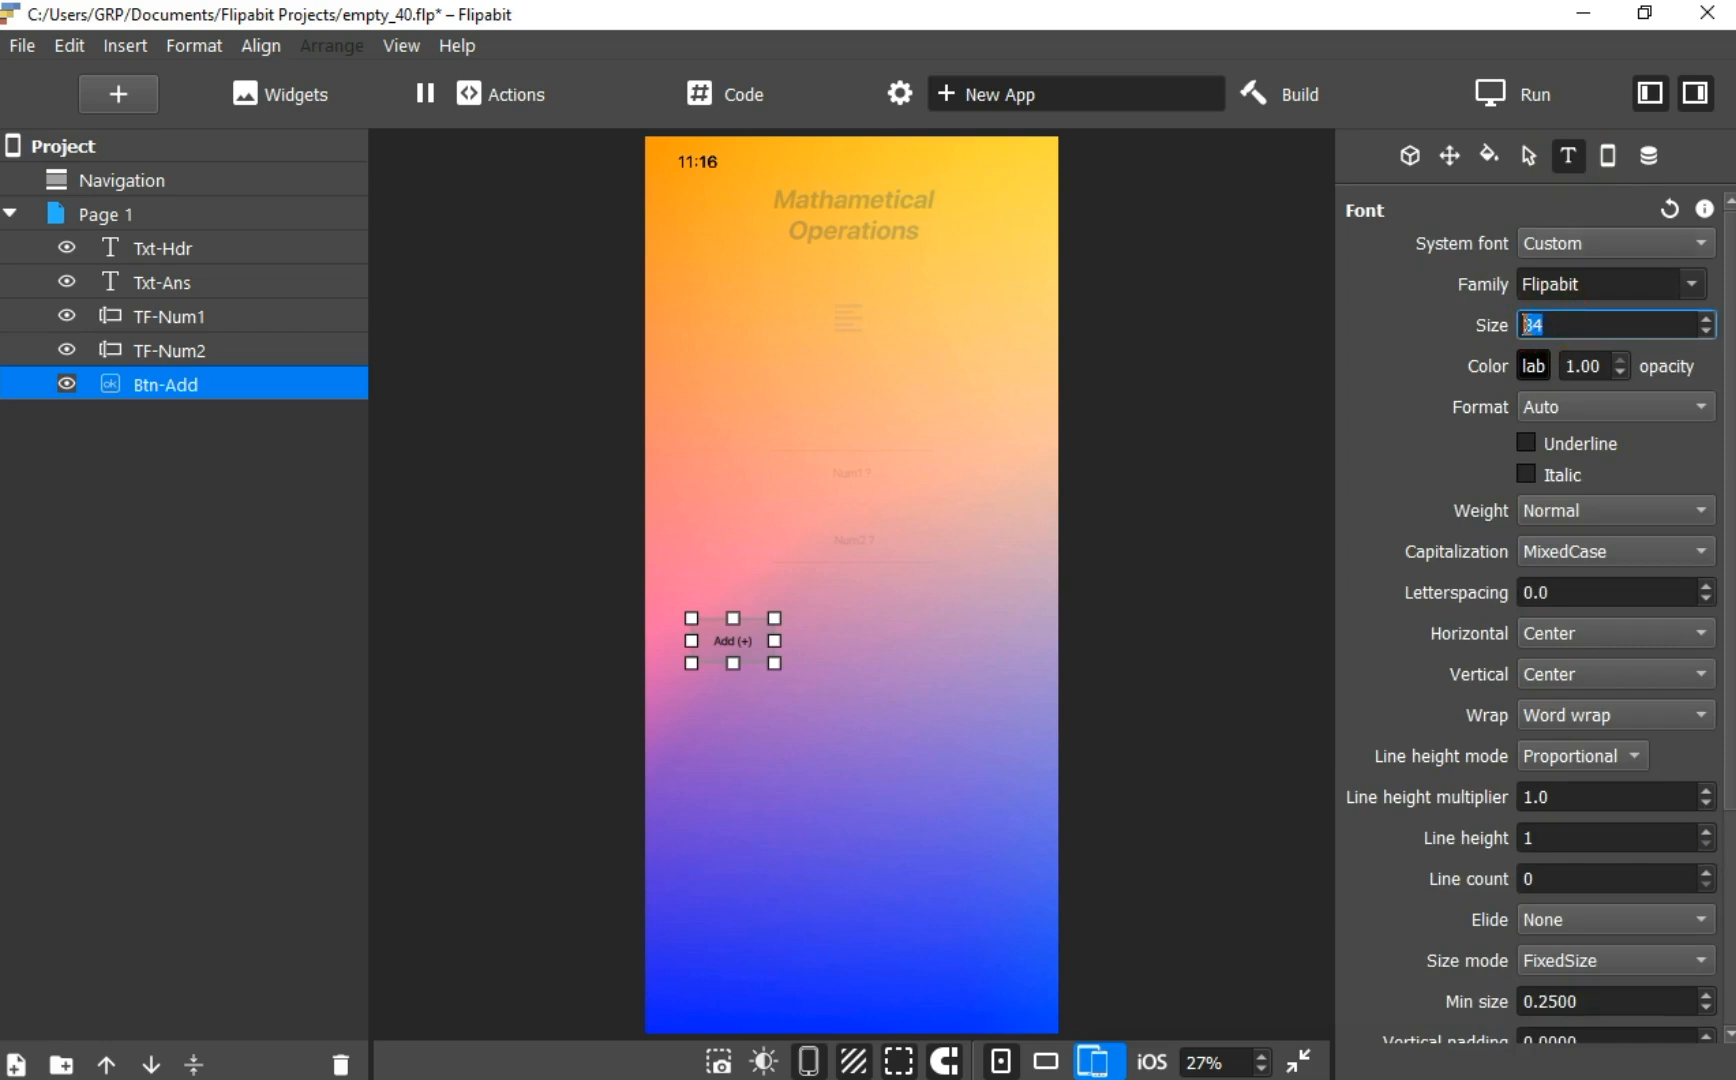
{"action": "type", "text": "40"}
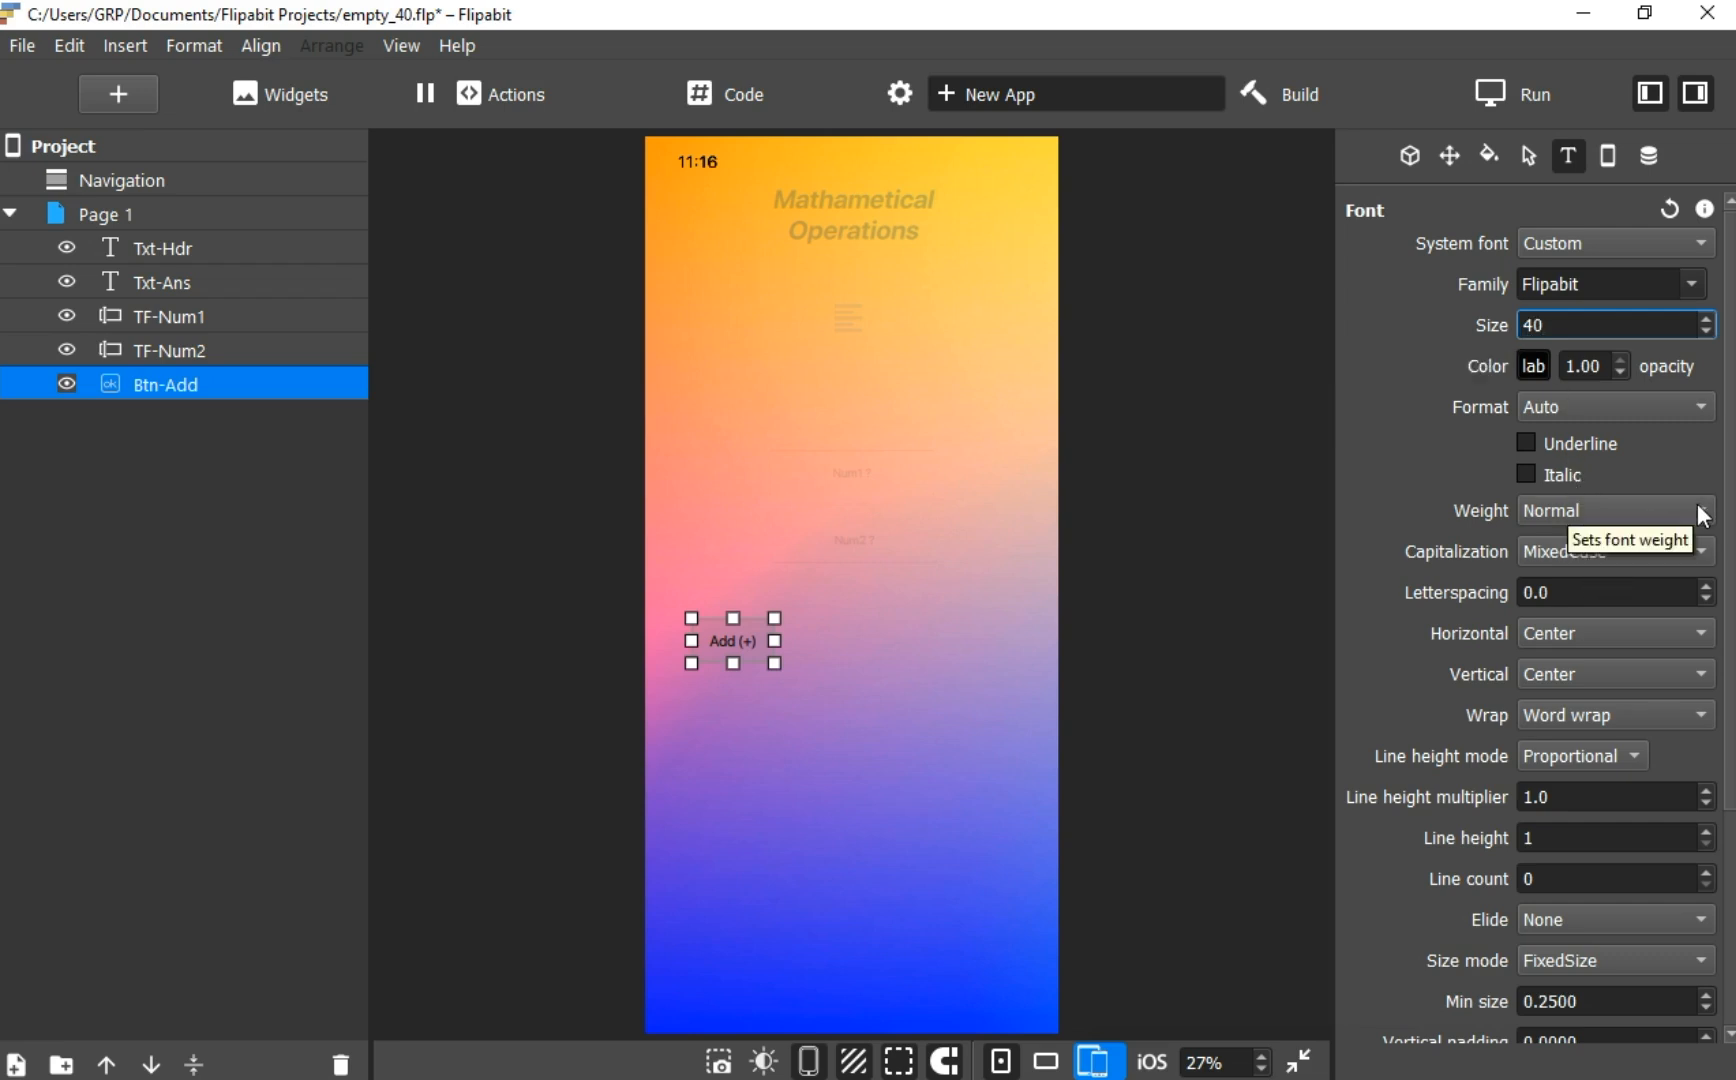
{"action": "left_click", "coordinate": [1525, 474]}
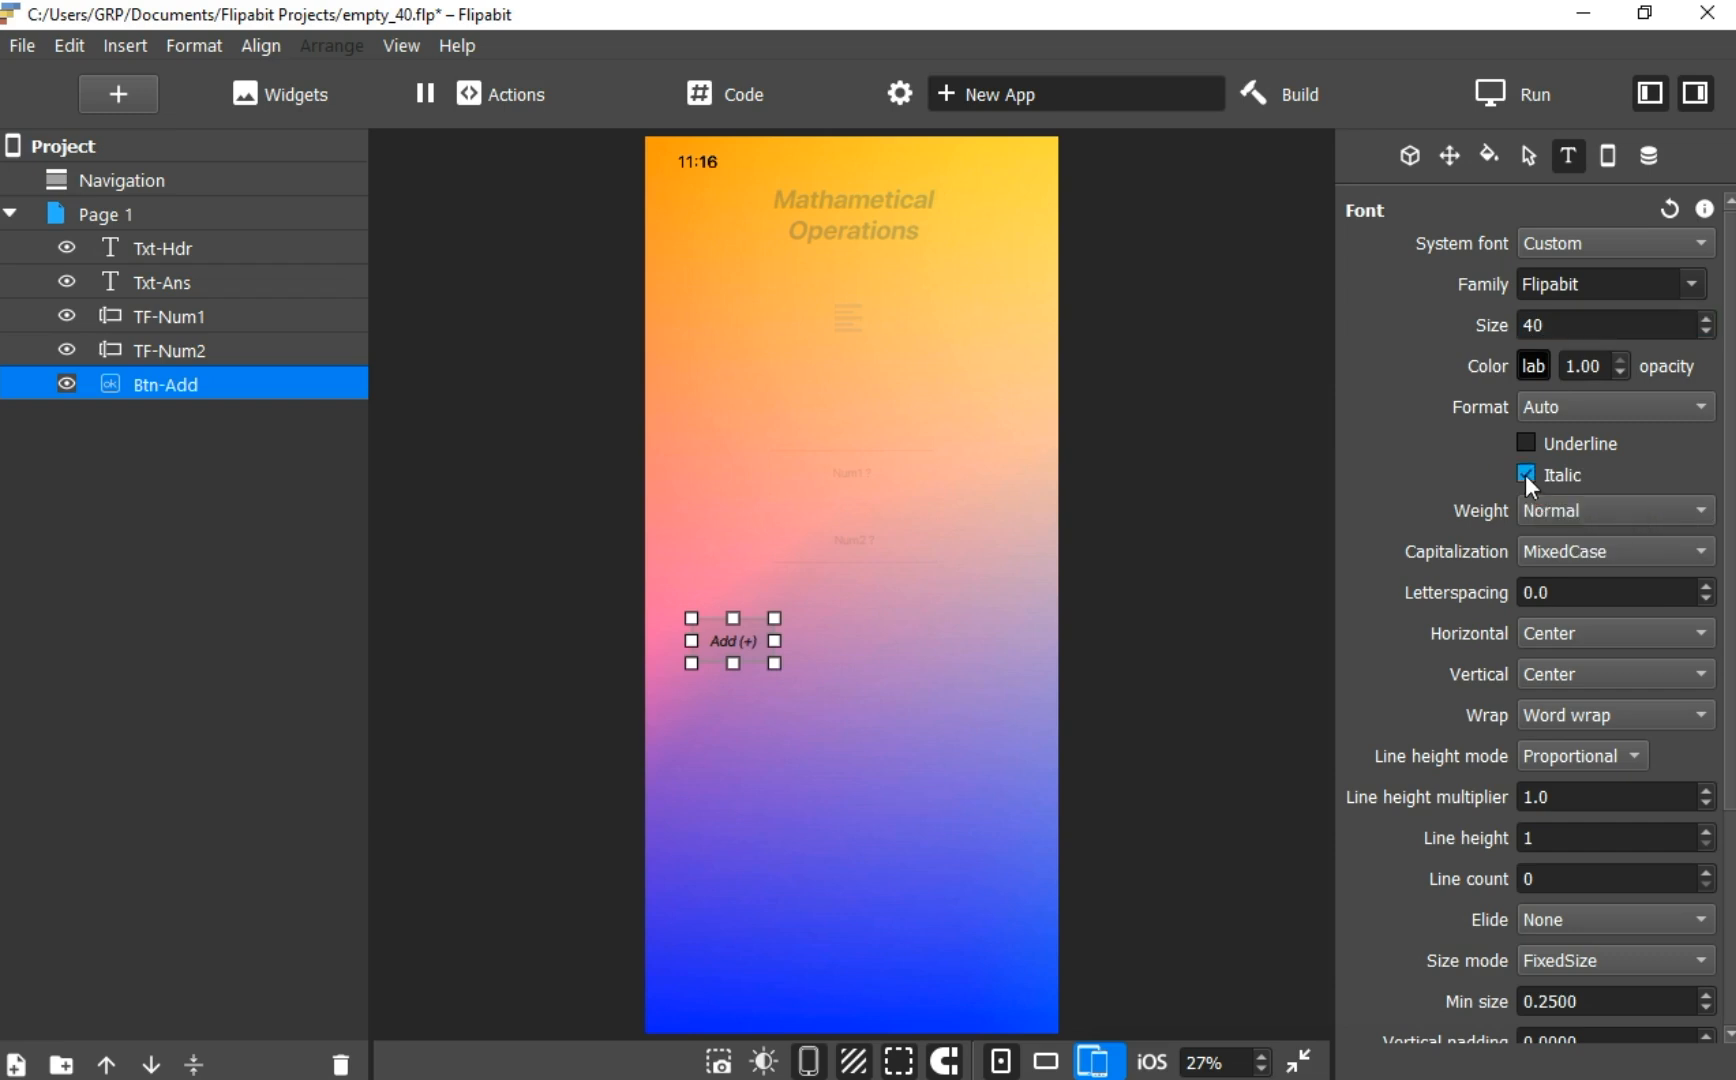
{"action": "left_click", "coordinate": [1703, 515]}
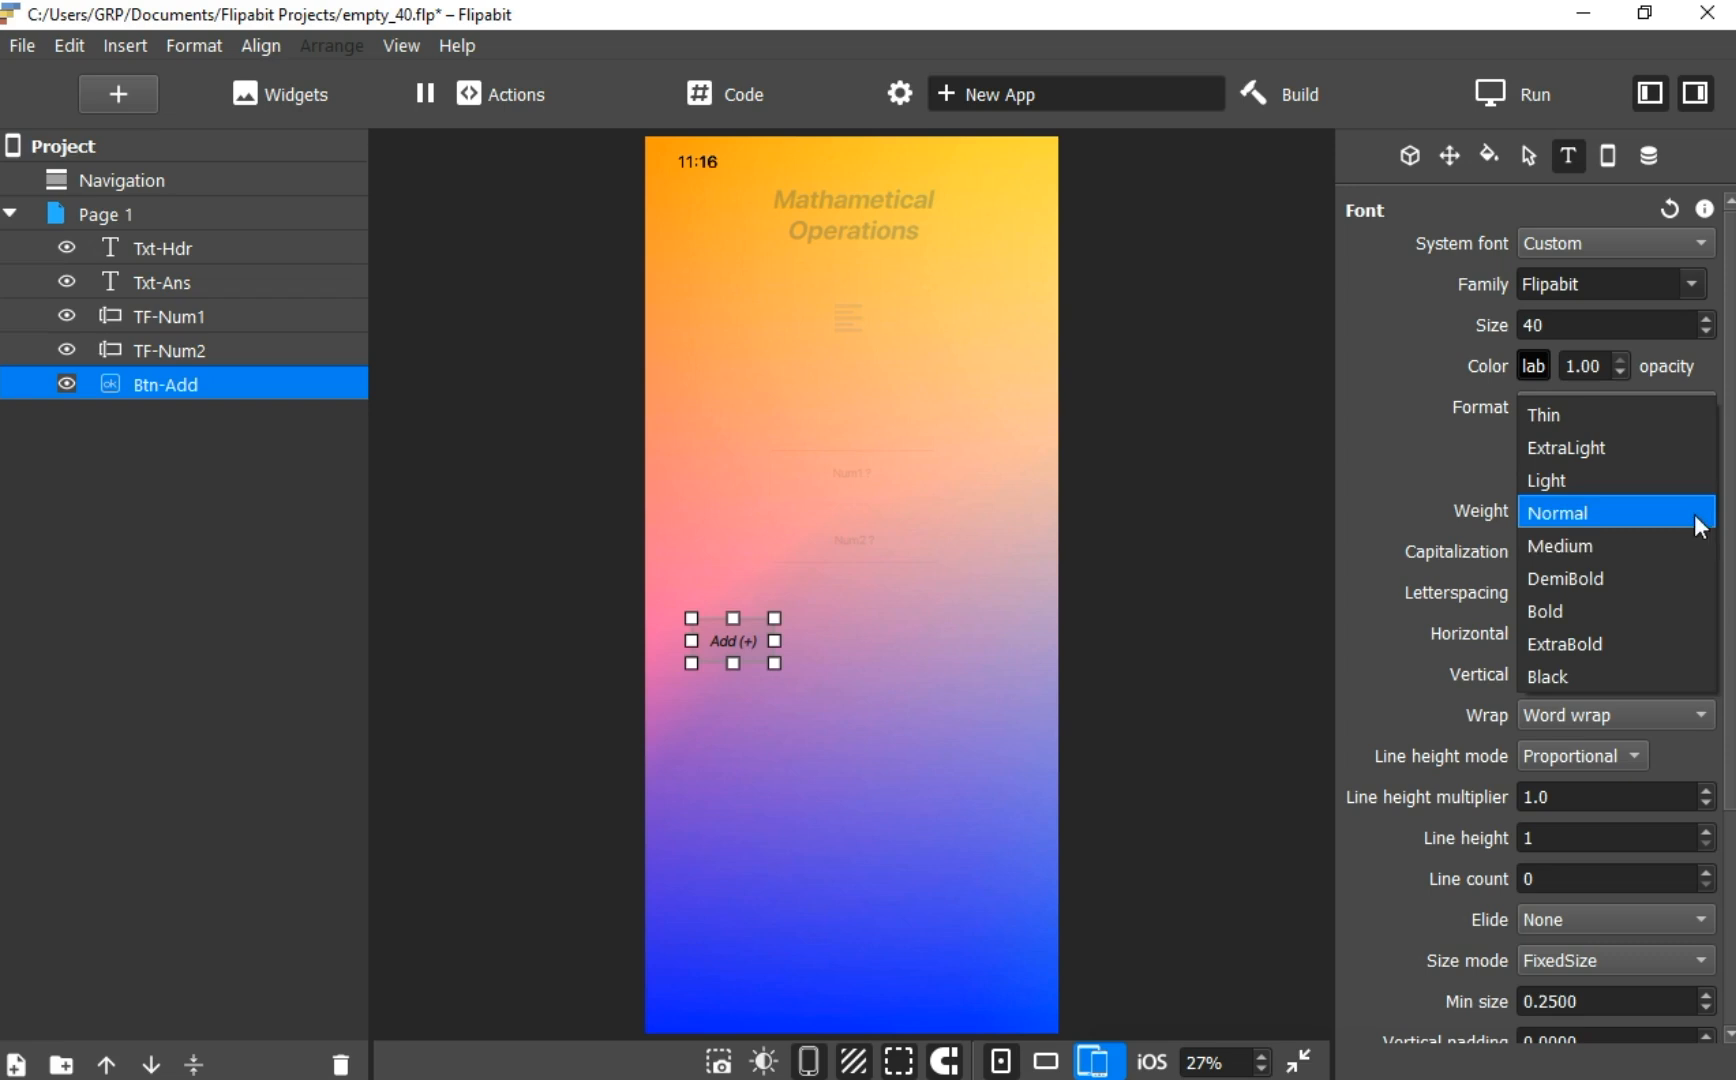
{"action": "left_click", "coordinate": [1571, 606]}
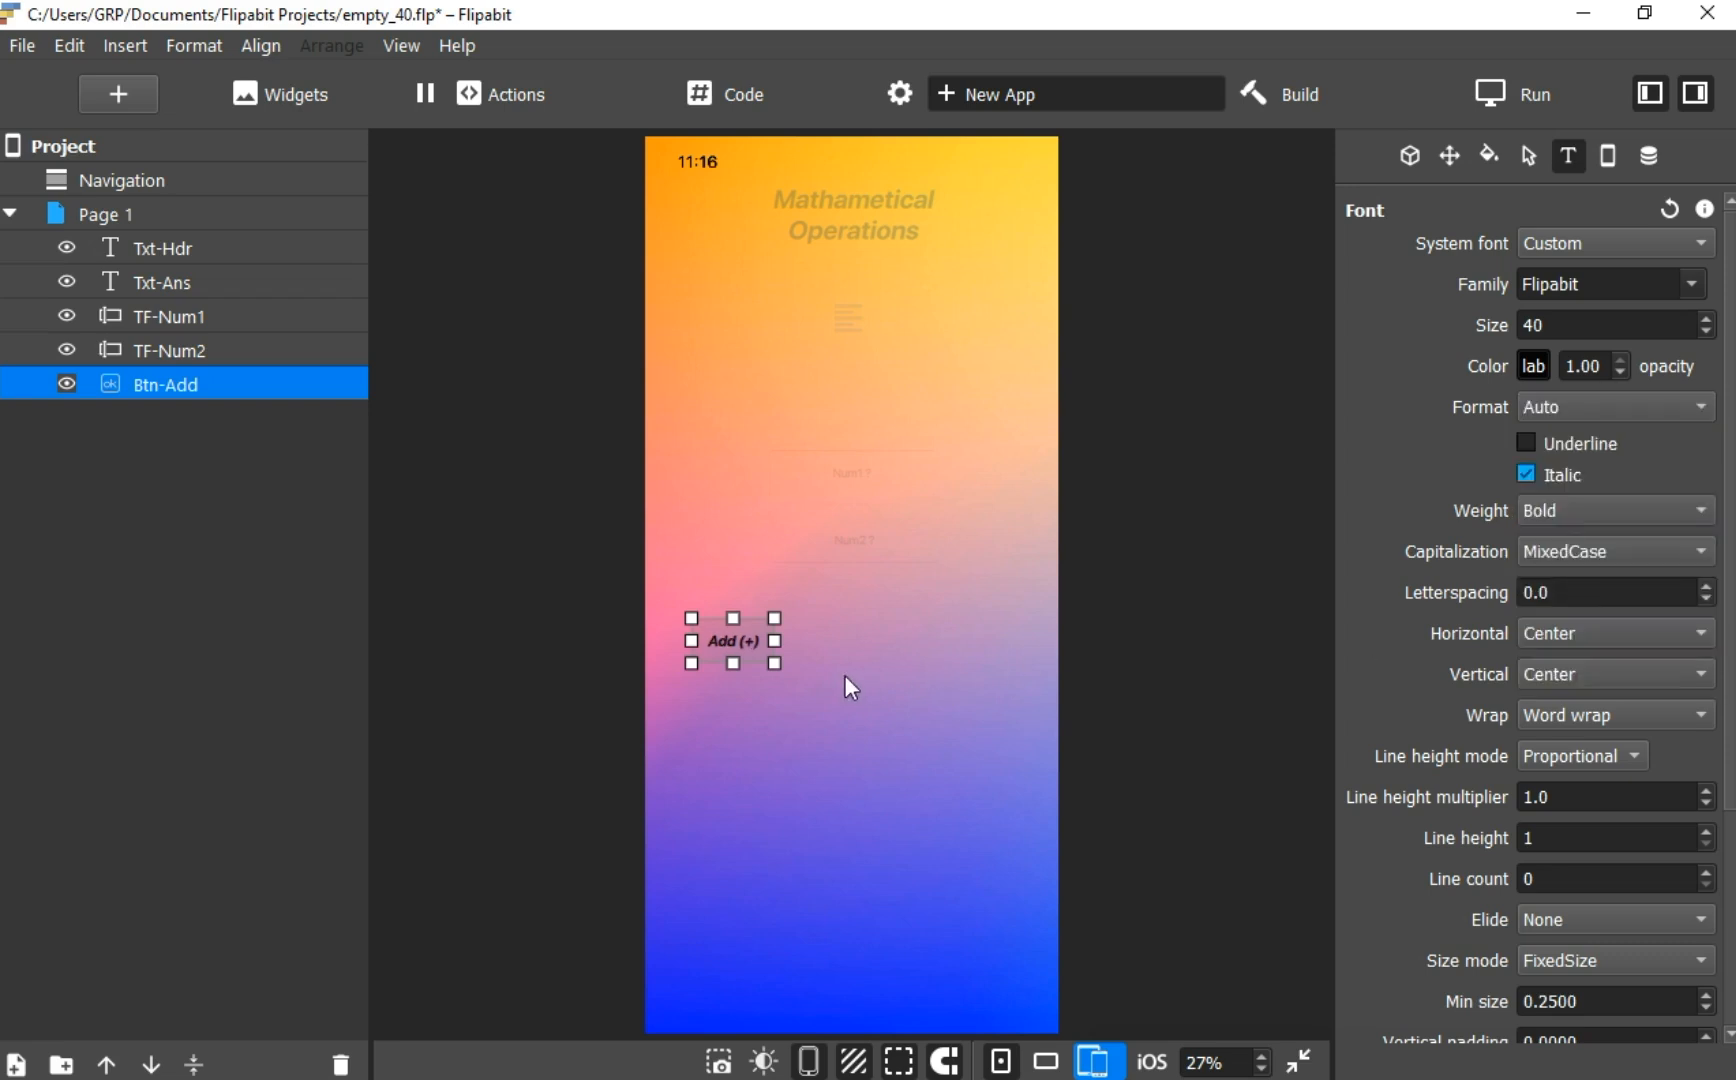
Give the Btn-Add button a border of width 6 and rounded corners
{"action": "left_click", "coordinate": [1488, 157]}
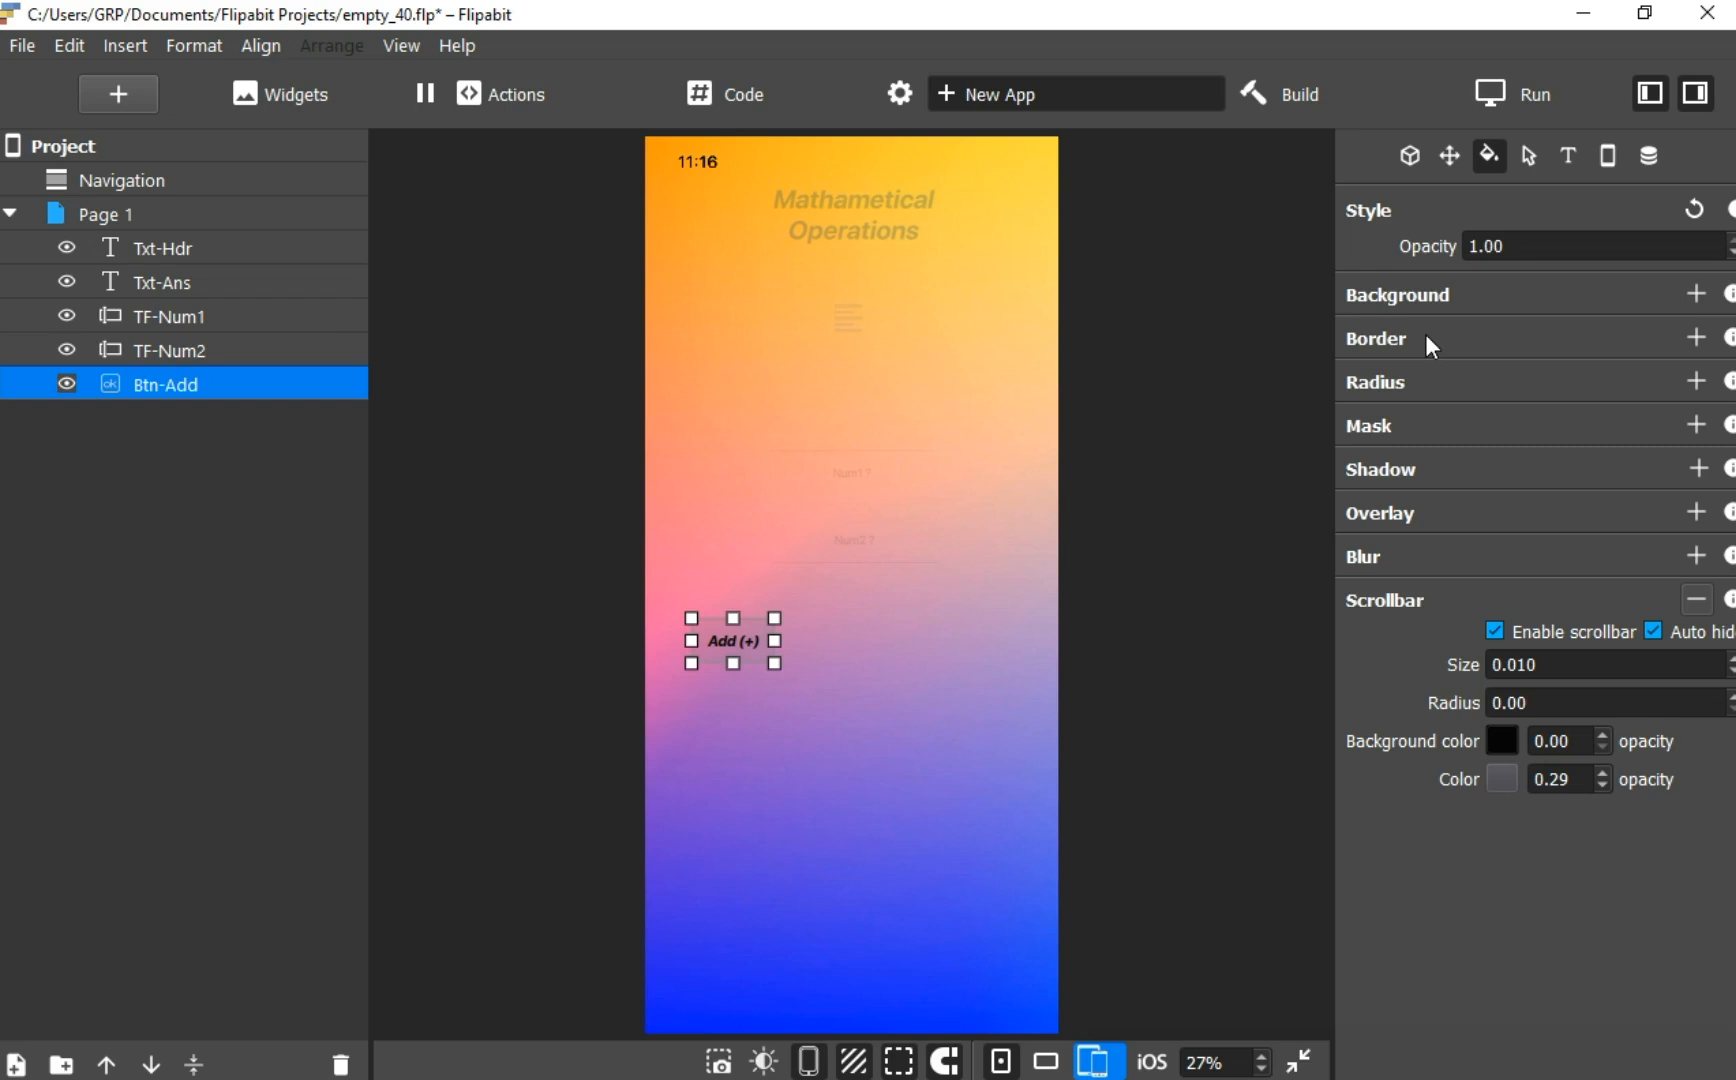
{"action": "left_click", "coordinate": [1696, 338]}
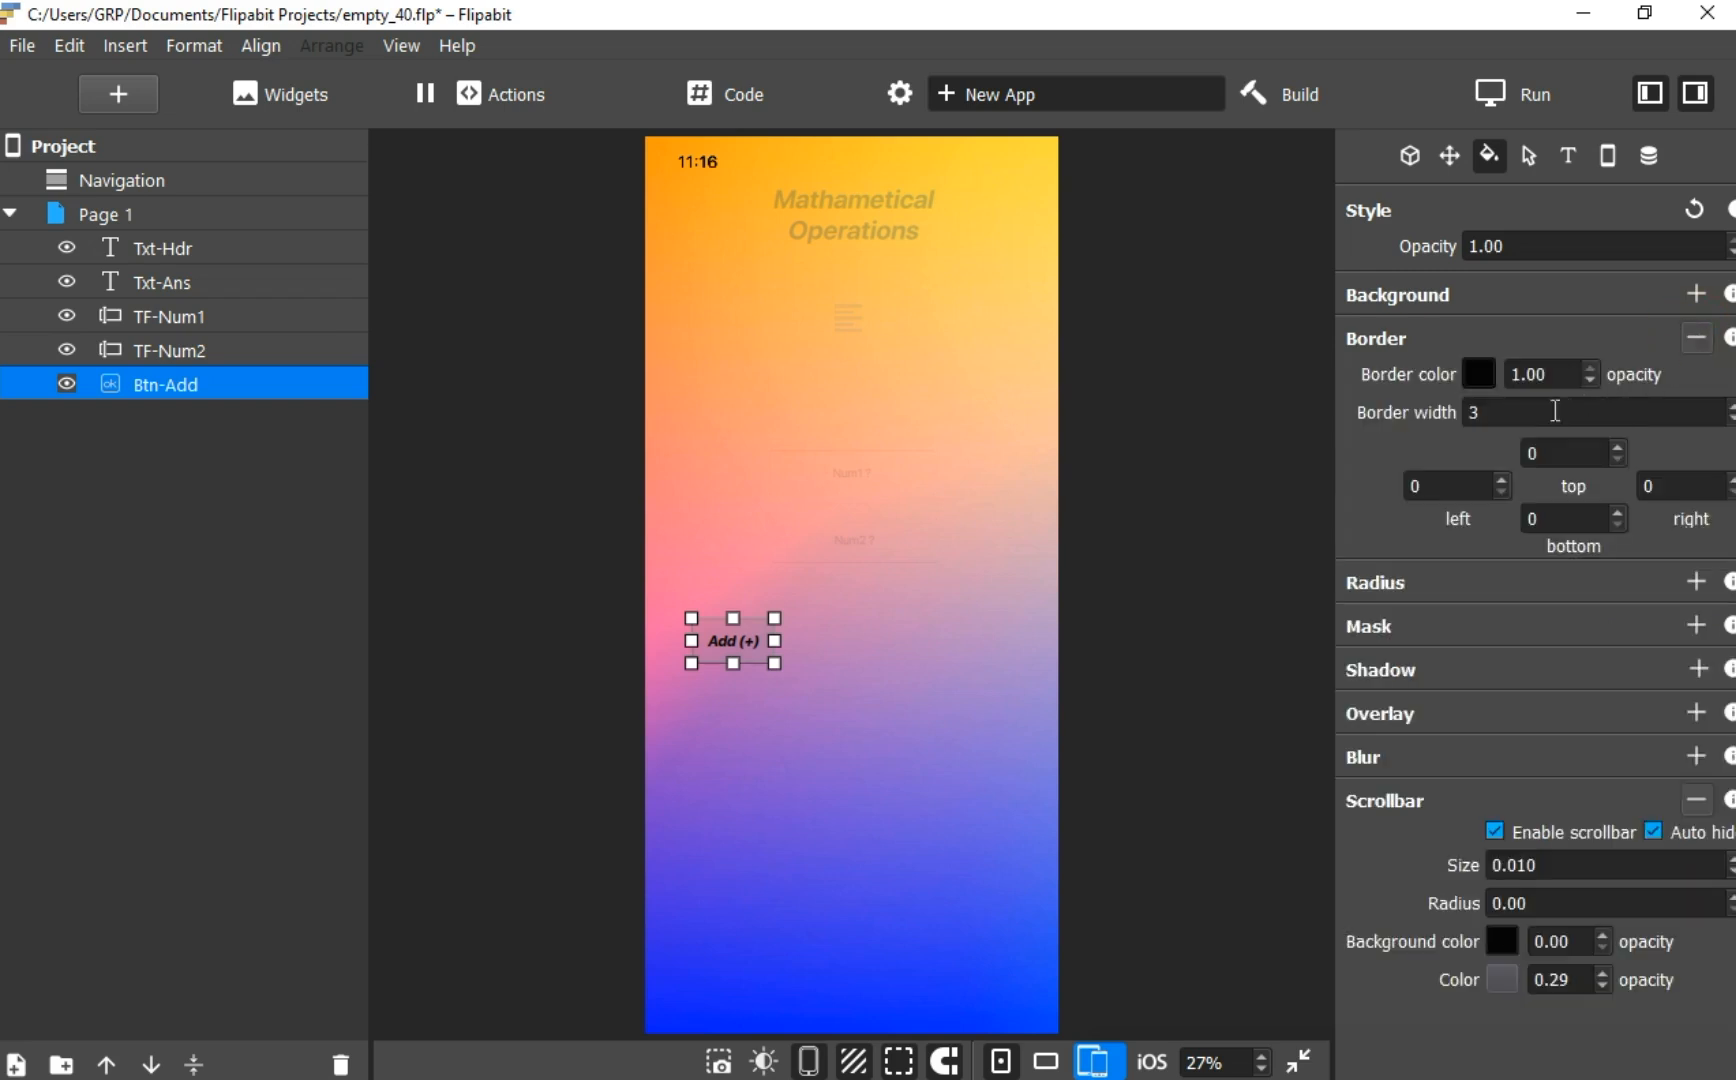
{"action": "double_click", "coordinate": [1510, 412]}
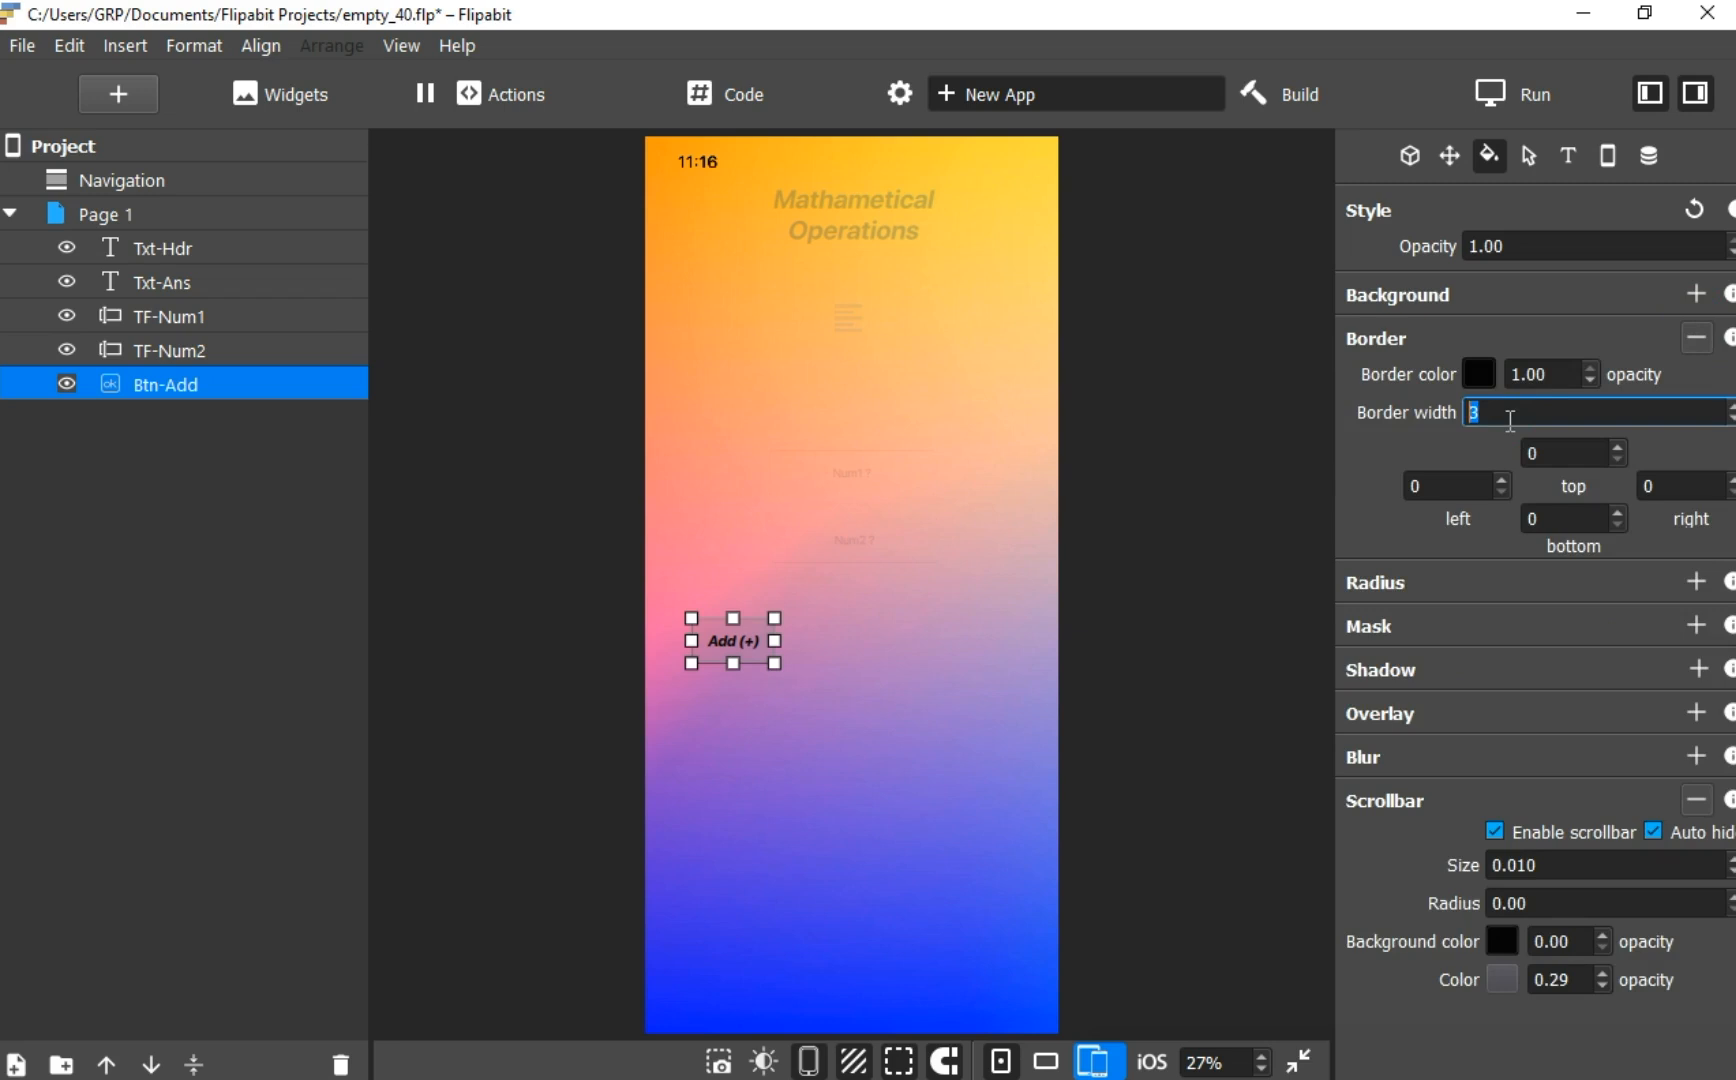
{"action": "type", "text": "6"}
{"action": "left_click", "coordinate": [1695, 581]}
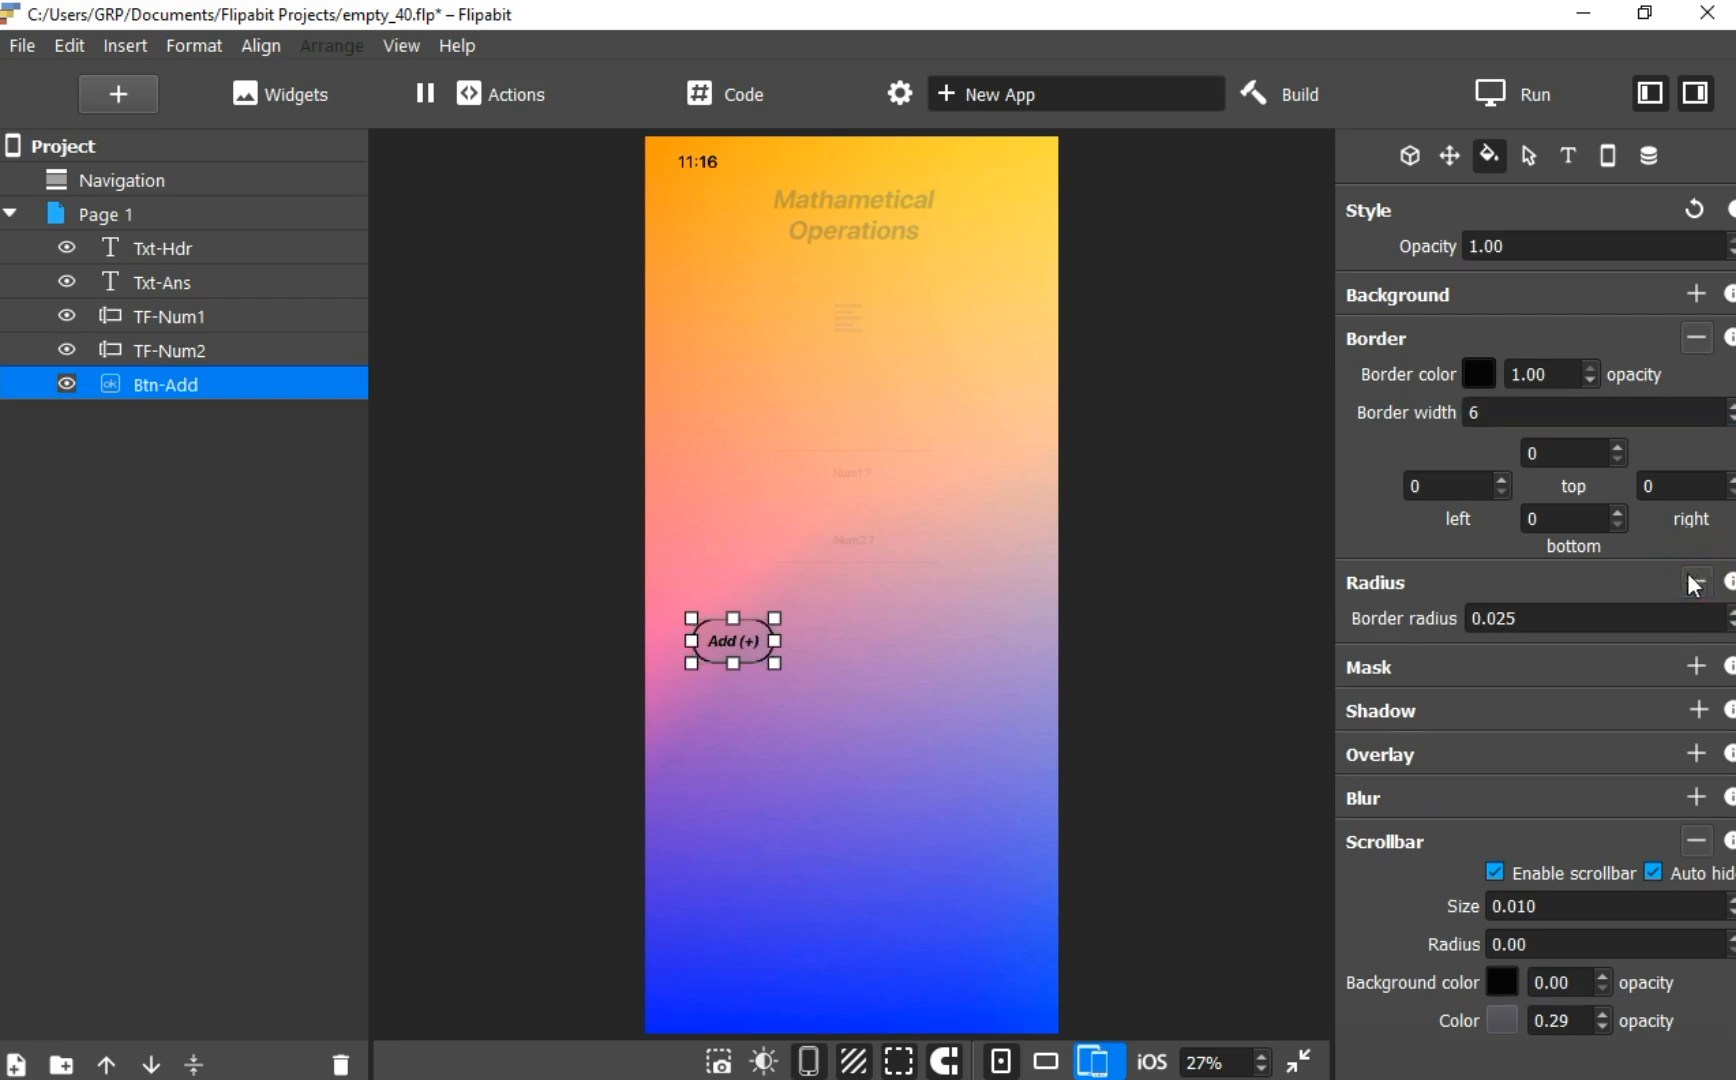
{"action": "left_click", "coordinate": [940, 692]}
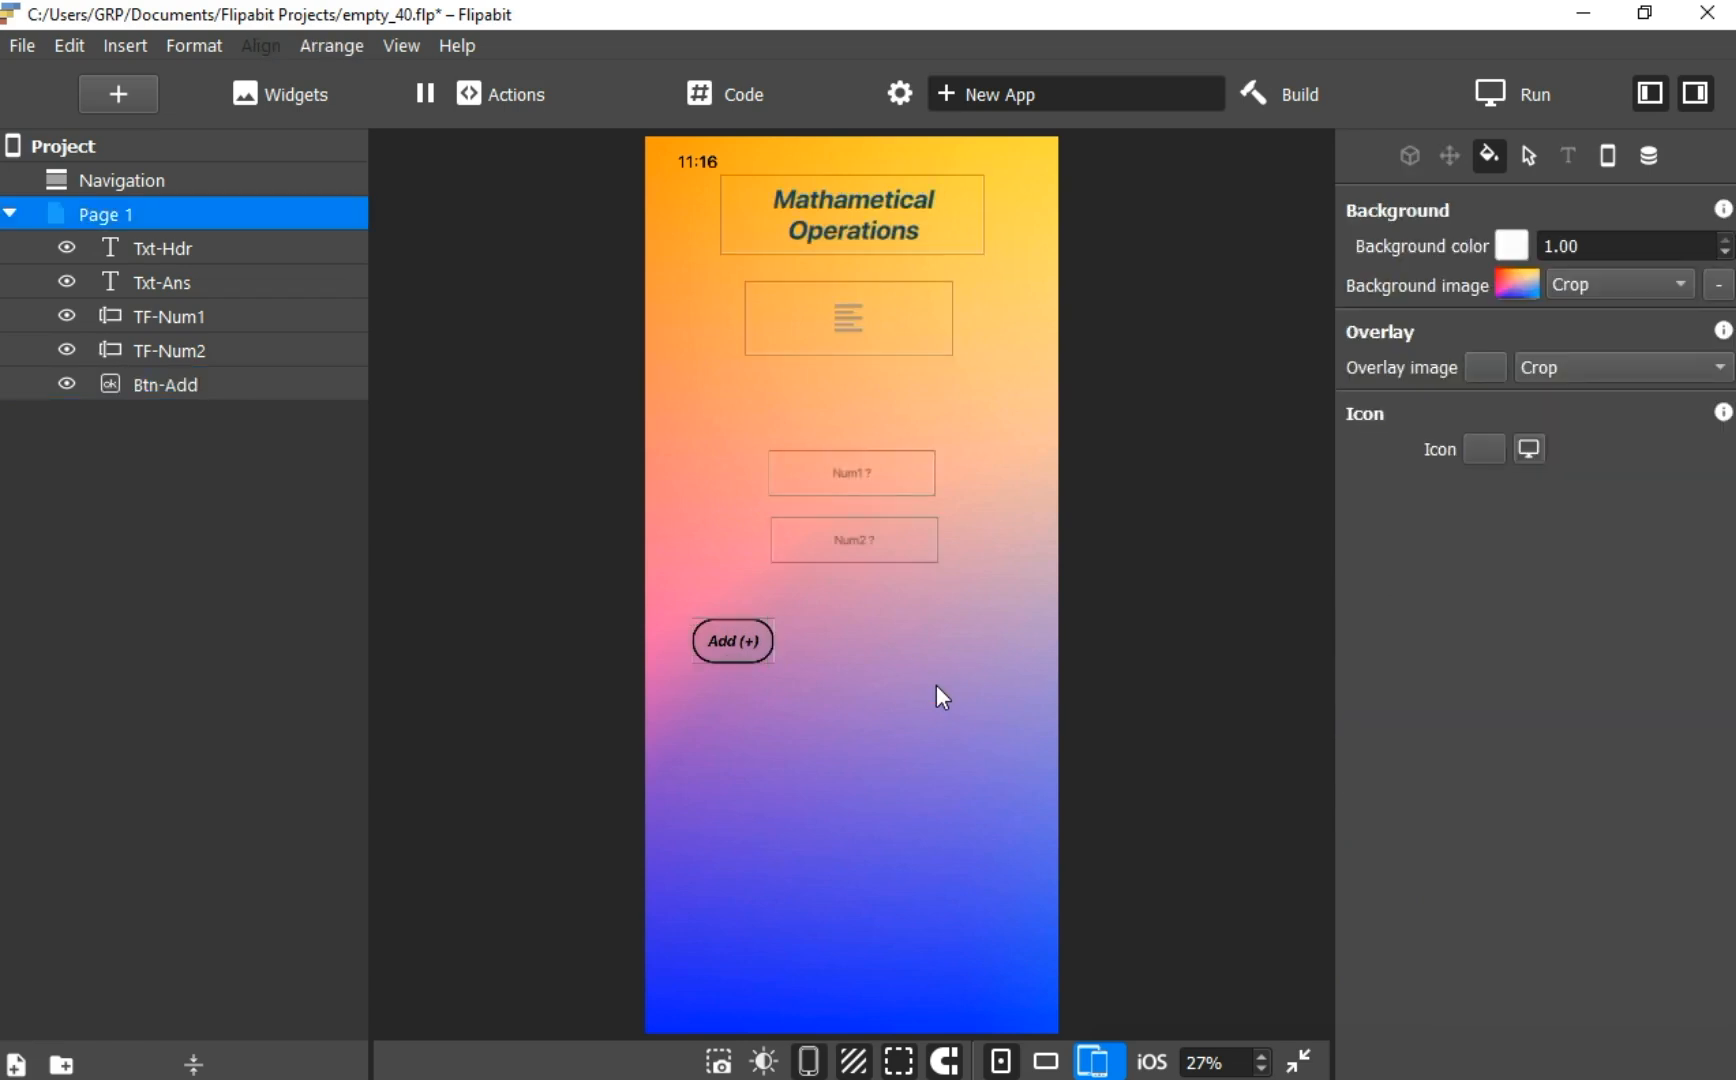
Duplicate the styled Btn-Add button
{"action": "left_click", "coordinate": [764, 644]}
{"action": "left_click", "coordinate": [194, 392]}
{"action": "right_click", "coordinate": [216, 392]}
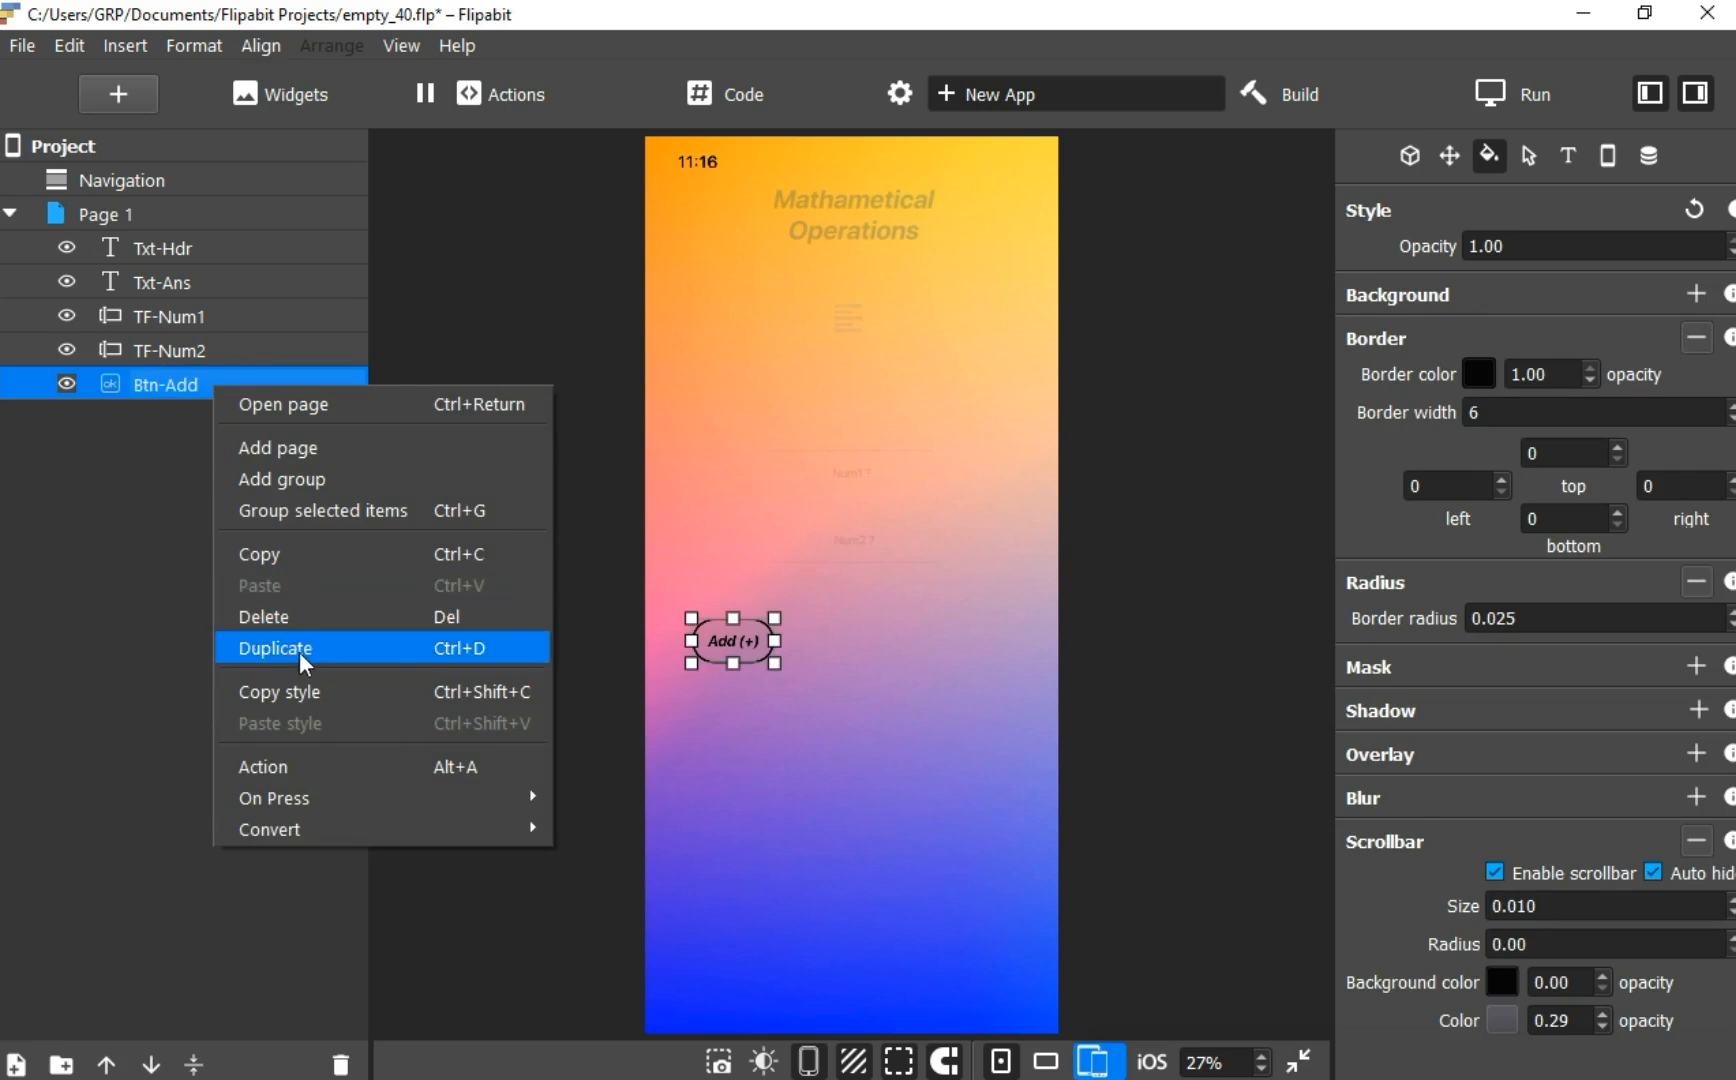
{"action": "left_click", "coordinate": [491, 650]}
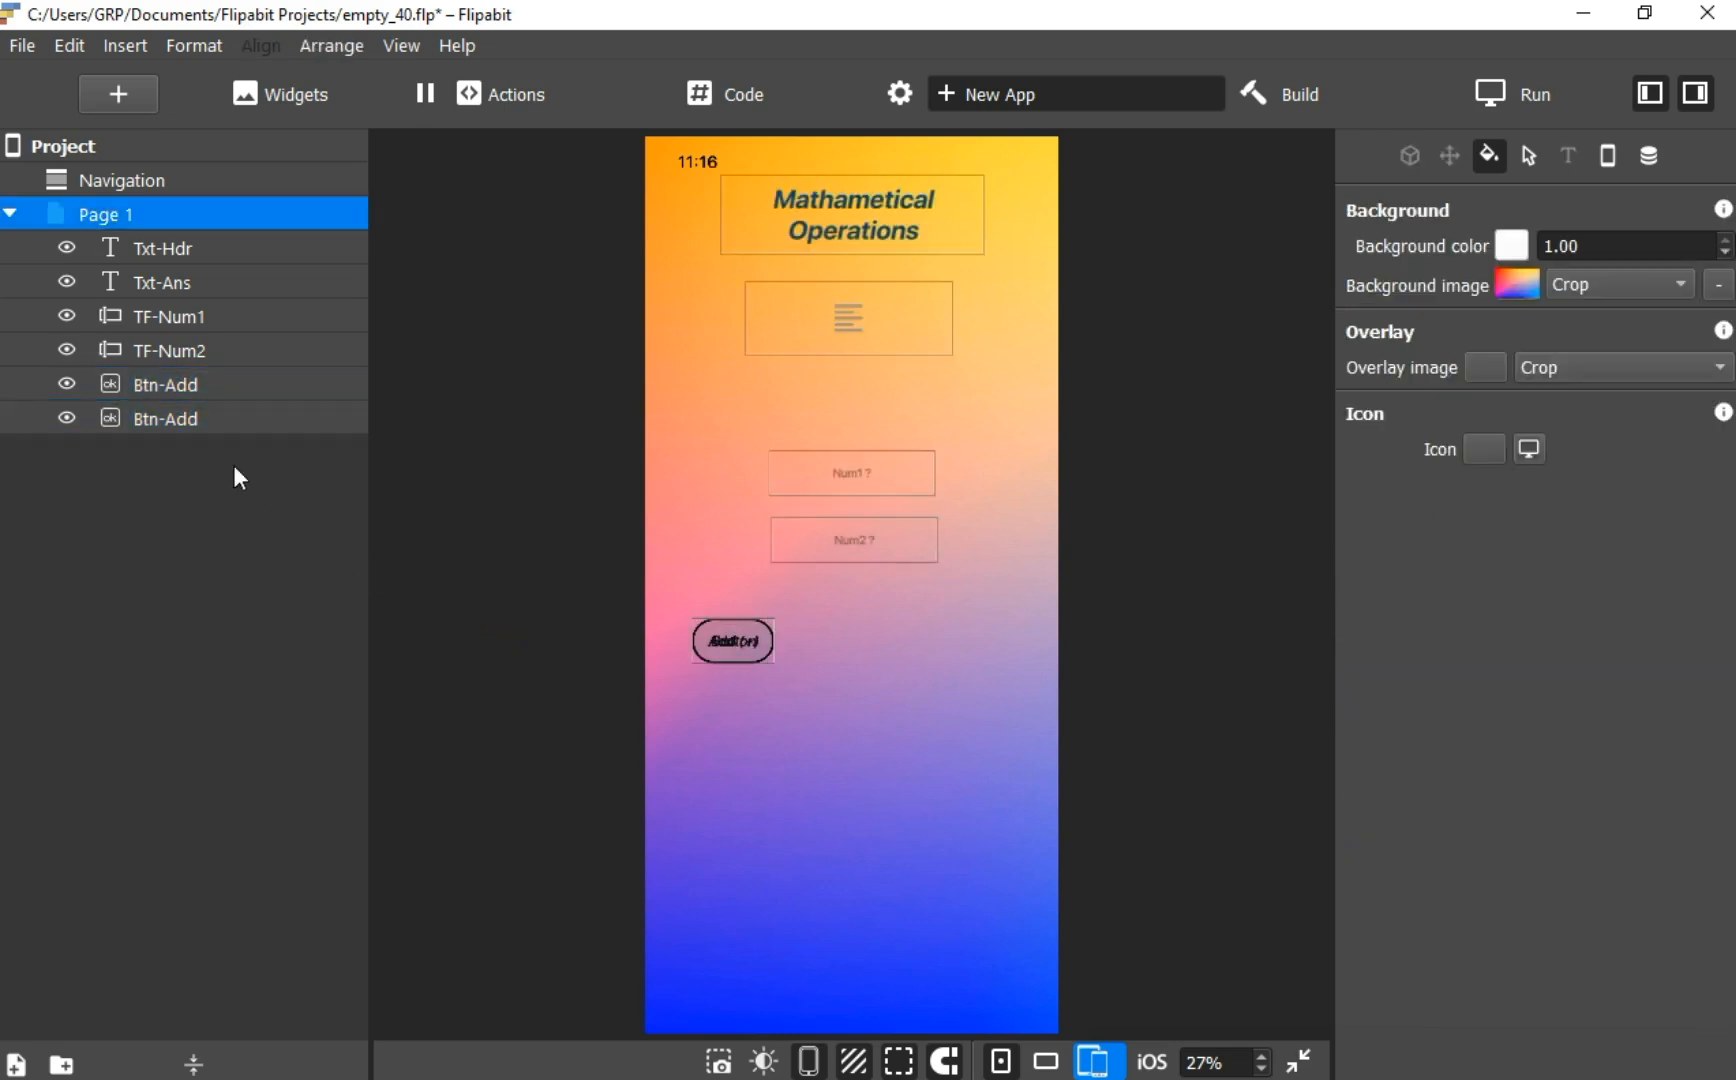
Rename the duplicated button as Btn-Subtract
{"action": "left_click", "coordinate": [194, 422]}
{"action": "double_click", "coordinate": [208, 420]}
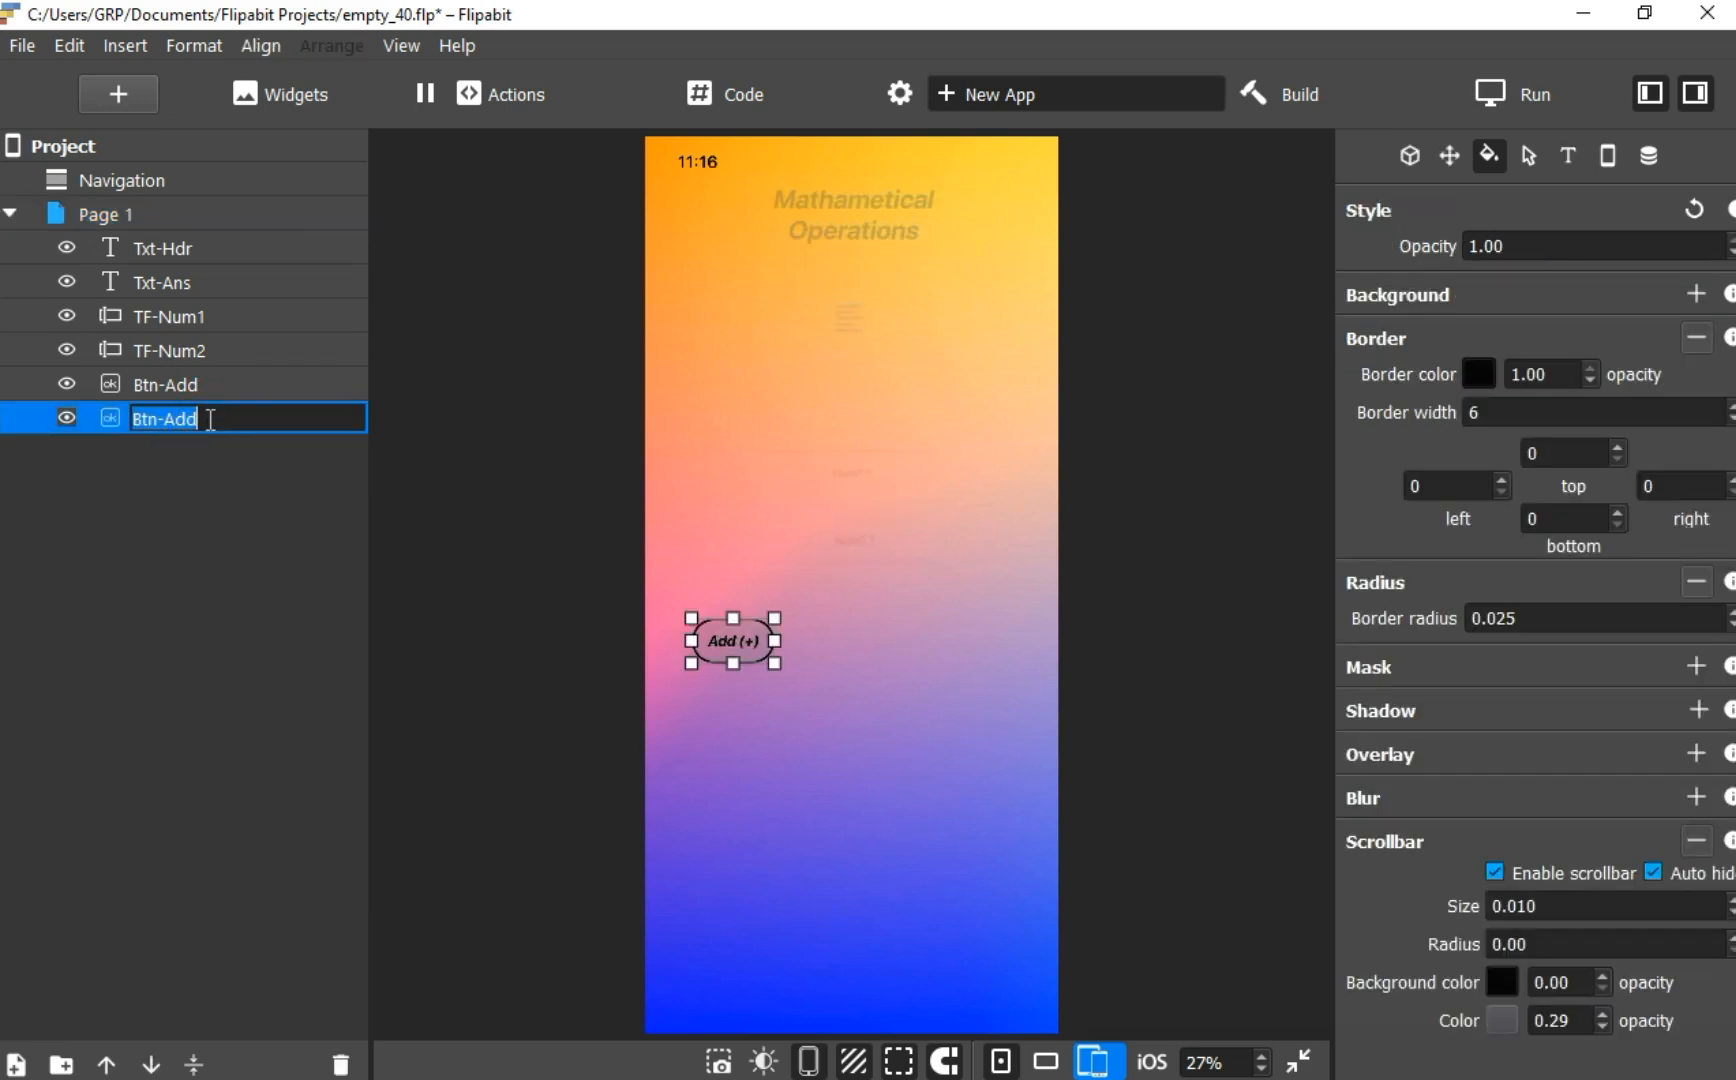
{"action": "left_click", "coordinate": [217, 418]}
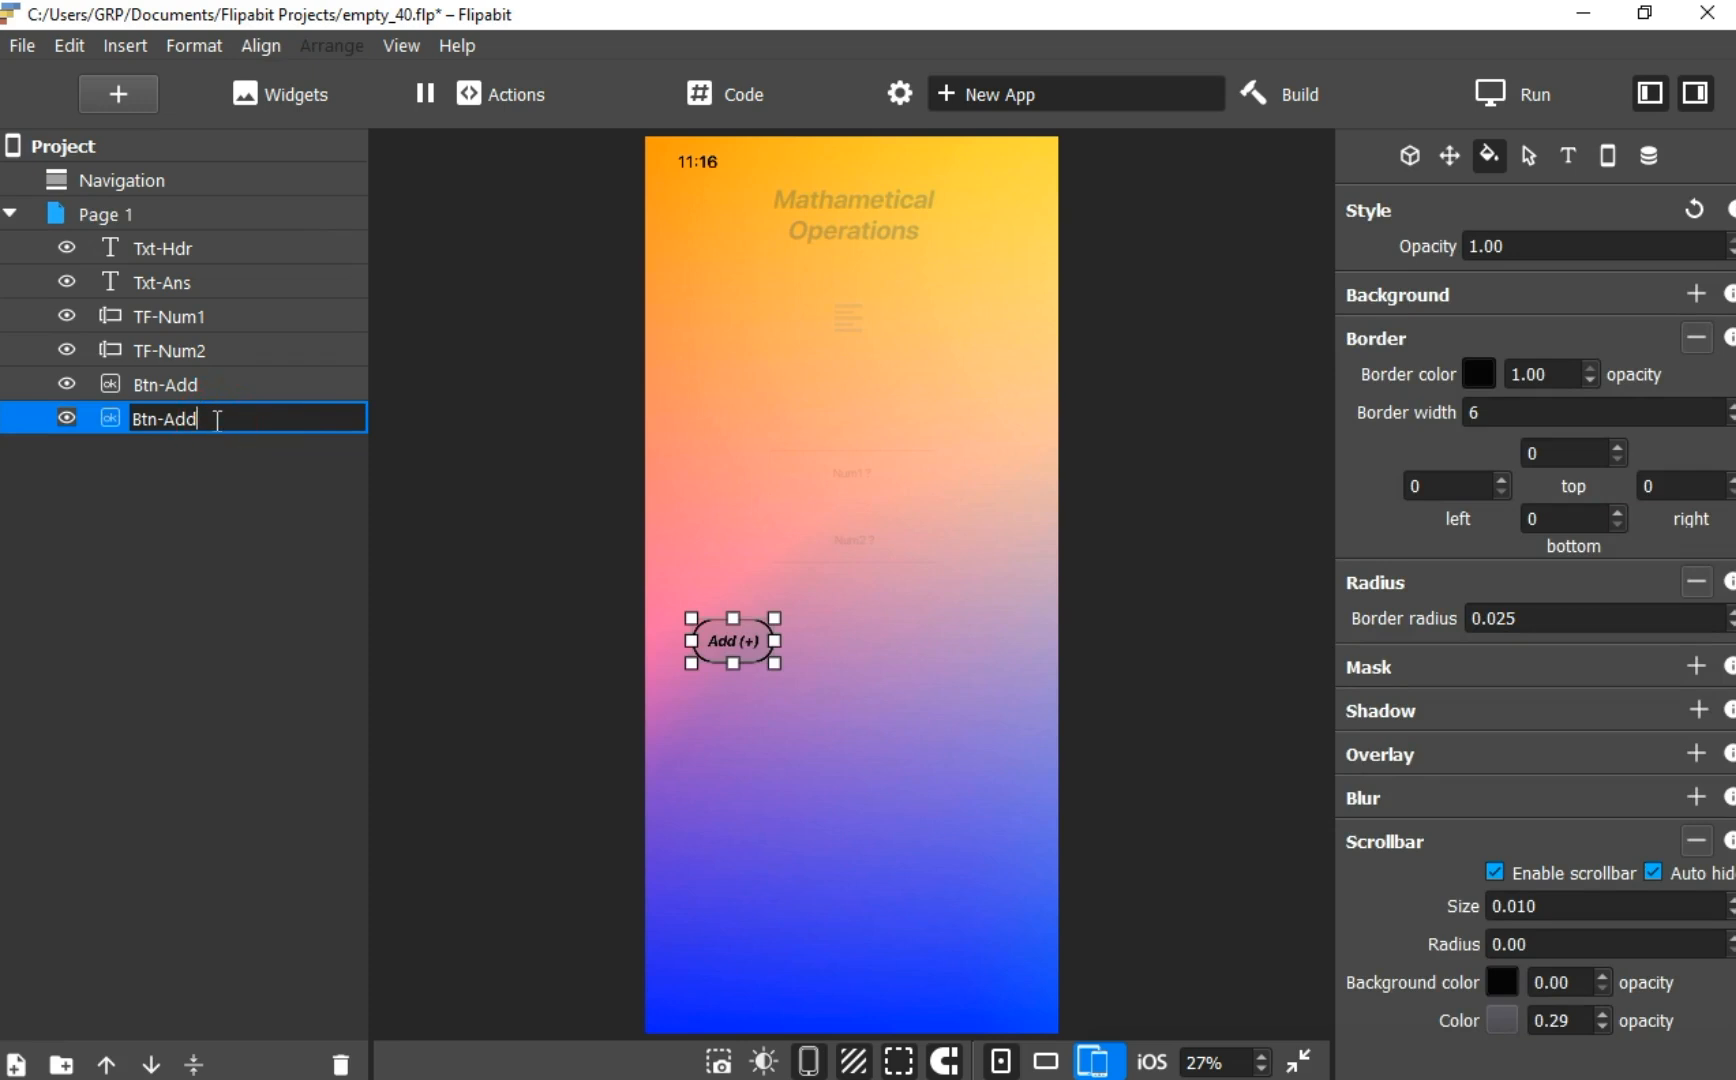
{"action": "key", "text": "BackSpace"}
{"action": "key", "text": "BackSpace"}
{"action": "key", "text": "BackSpace"}
{"action": "type", "text": "Subtrac"}
Move the Btn-Subtract button to the right of Btn-Add, keeping both aligned on the same row
{"action": "left_click", "coordinate": [757, 648]}
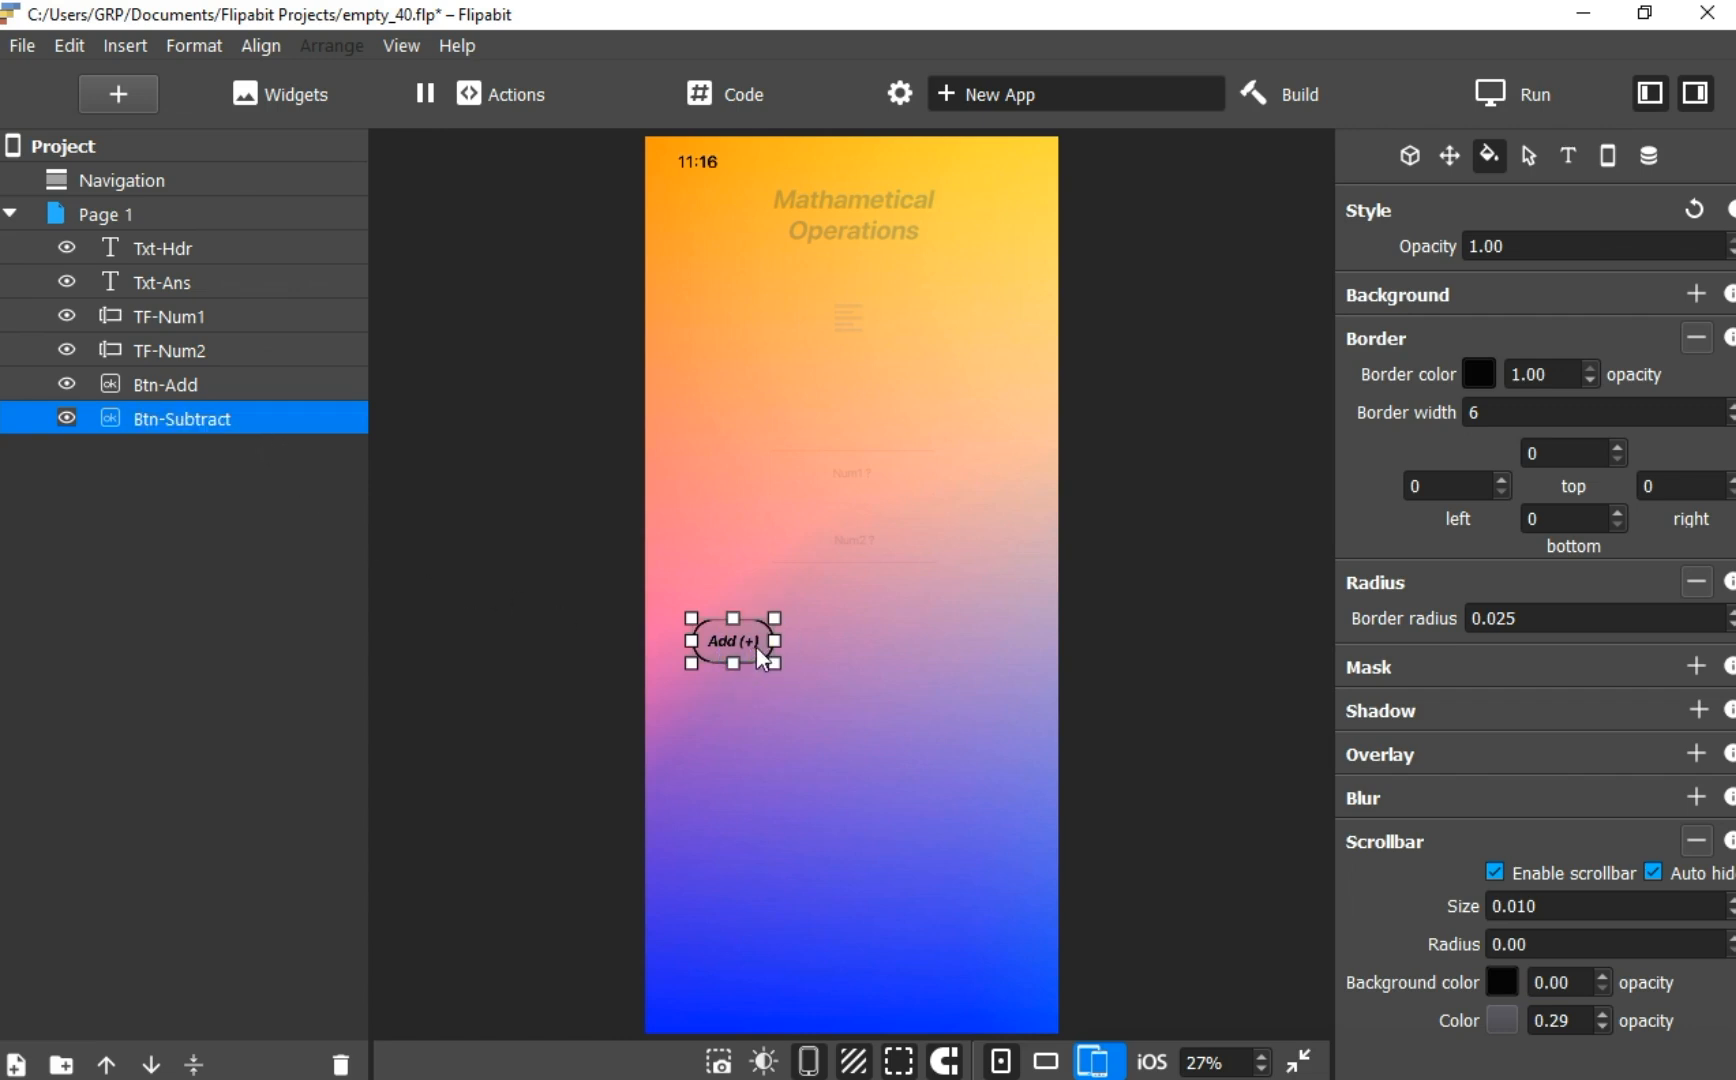
{"action": "left_click_drag", "start_coordinate": [727, 638], "coordinate": [919, 638]}
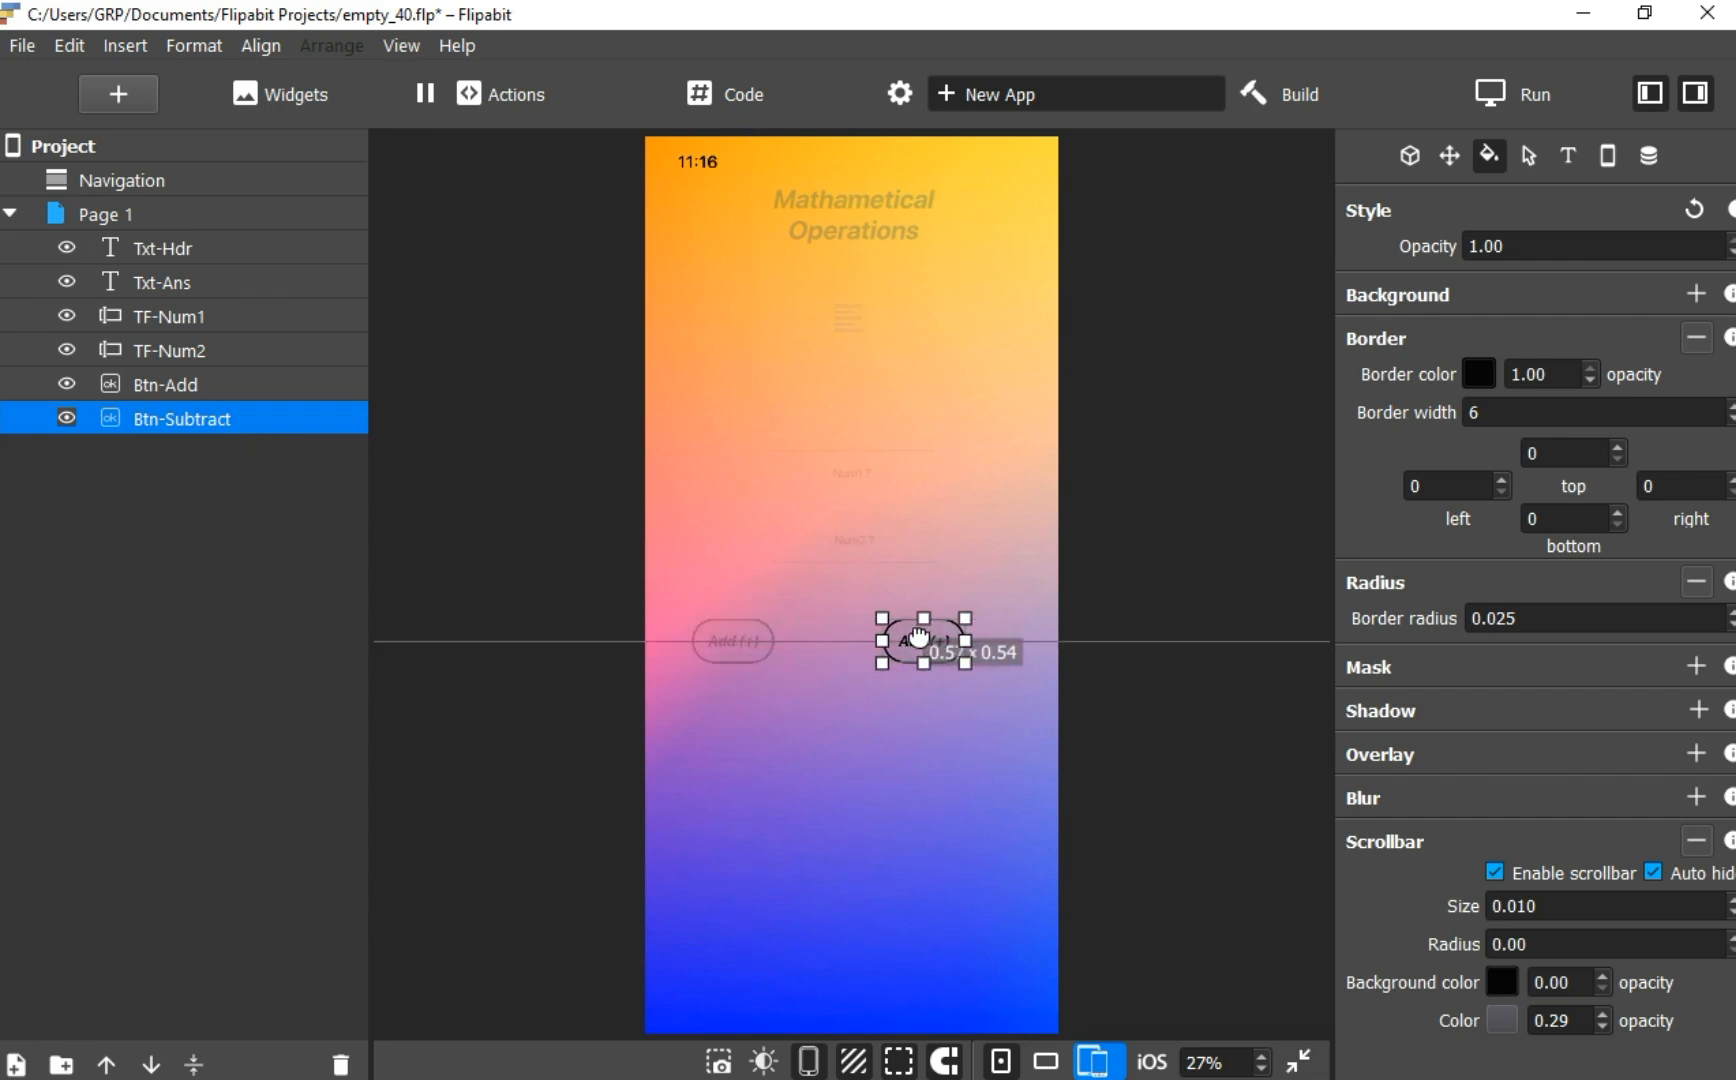
{"action": "left_click_drag", "start_coordinate": [919, 637], "coordinate": [930, 637]}
{"action": "left_click", "coordinate": [1001, 728]}
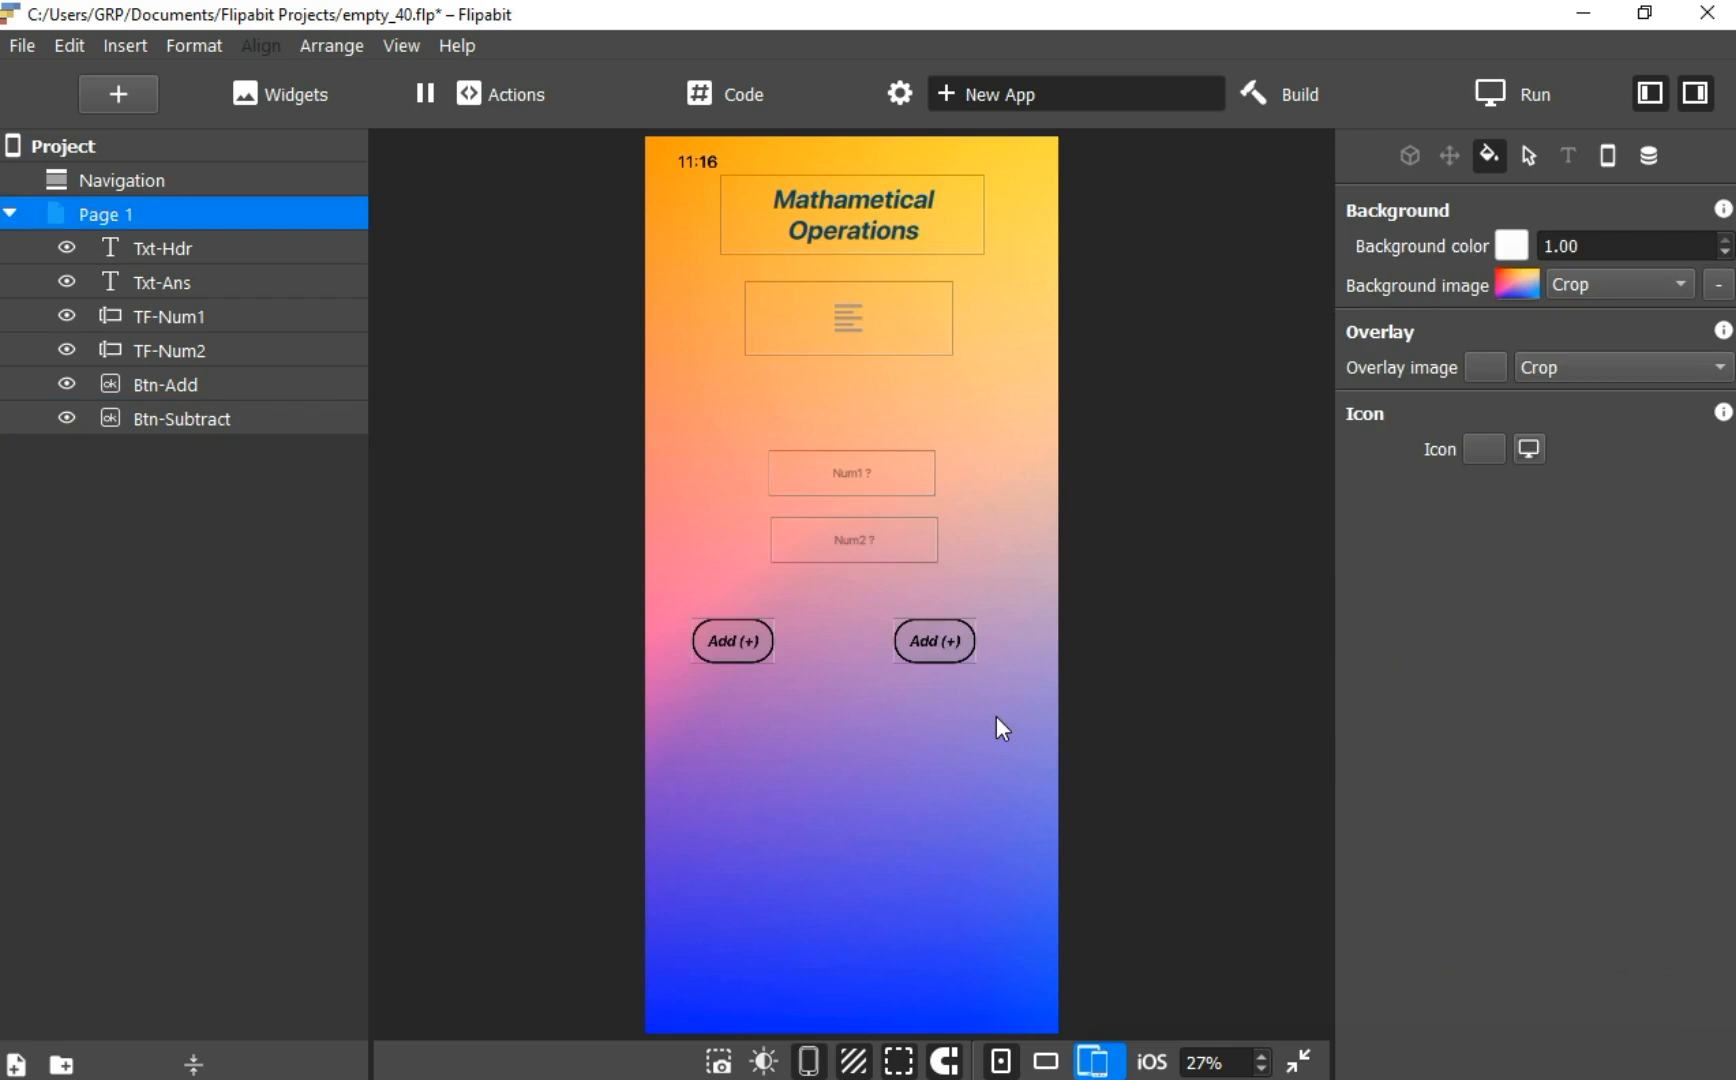
Change the label of the Btn-Subtract button to "Subtract (-)"
{"action": "left_click", "coordinate": [920, 650]}
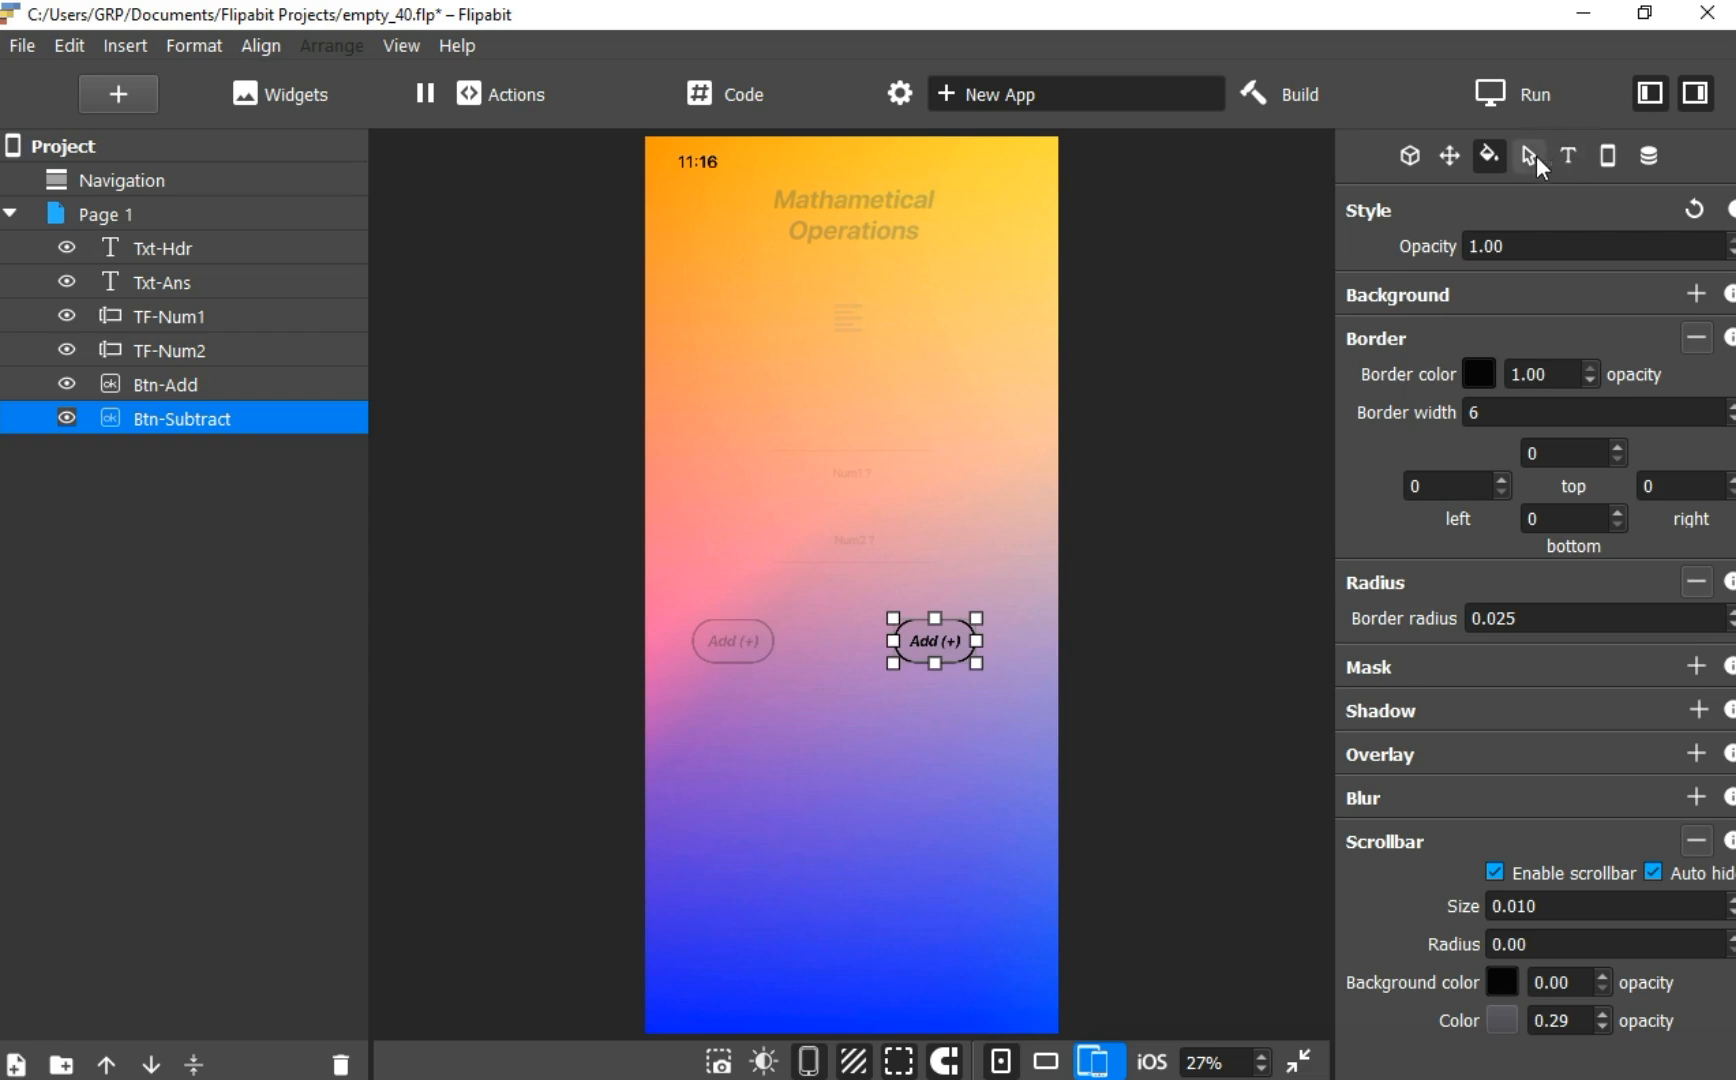
{"action": "left_click", "coordinate": [1411, 155]}
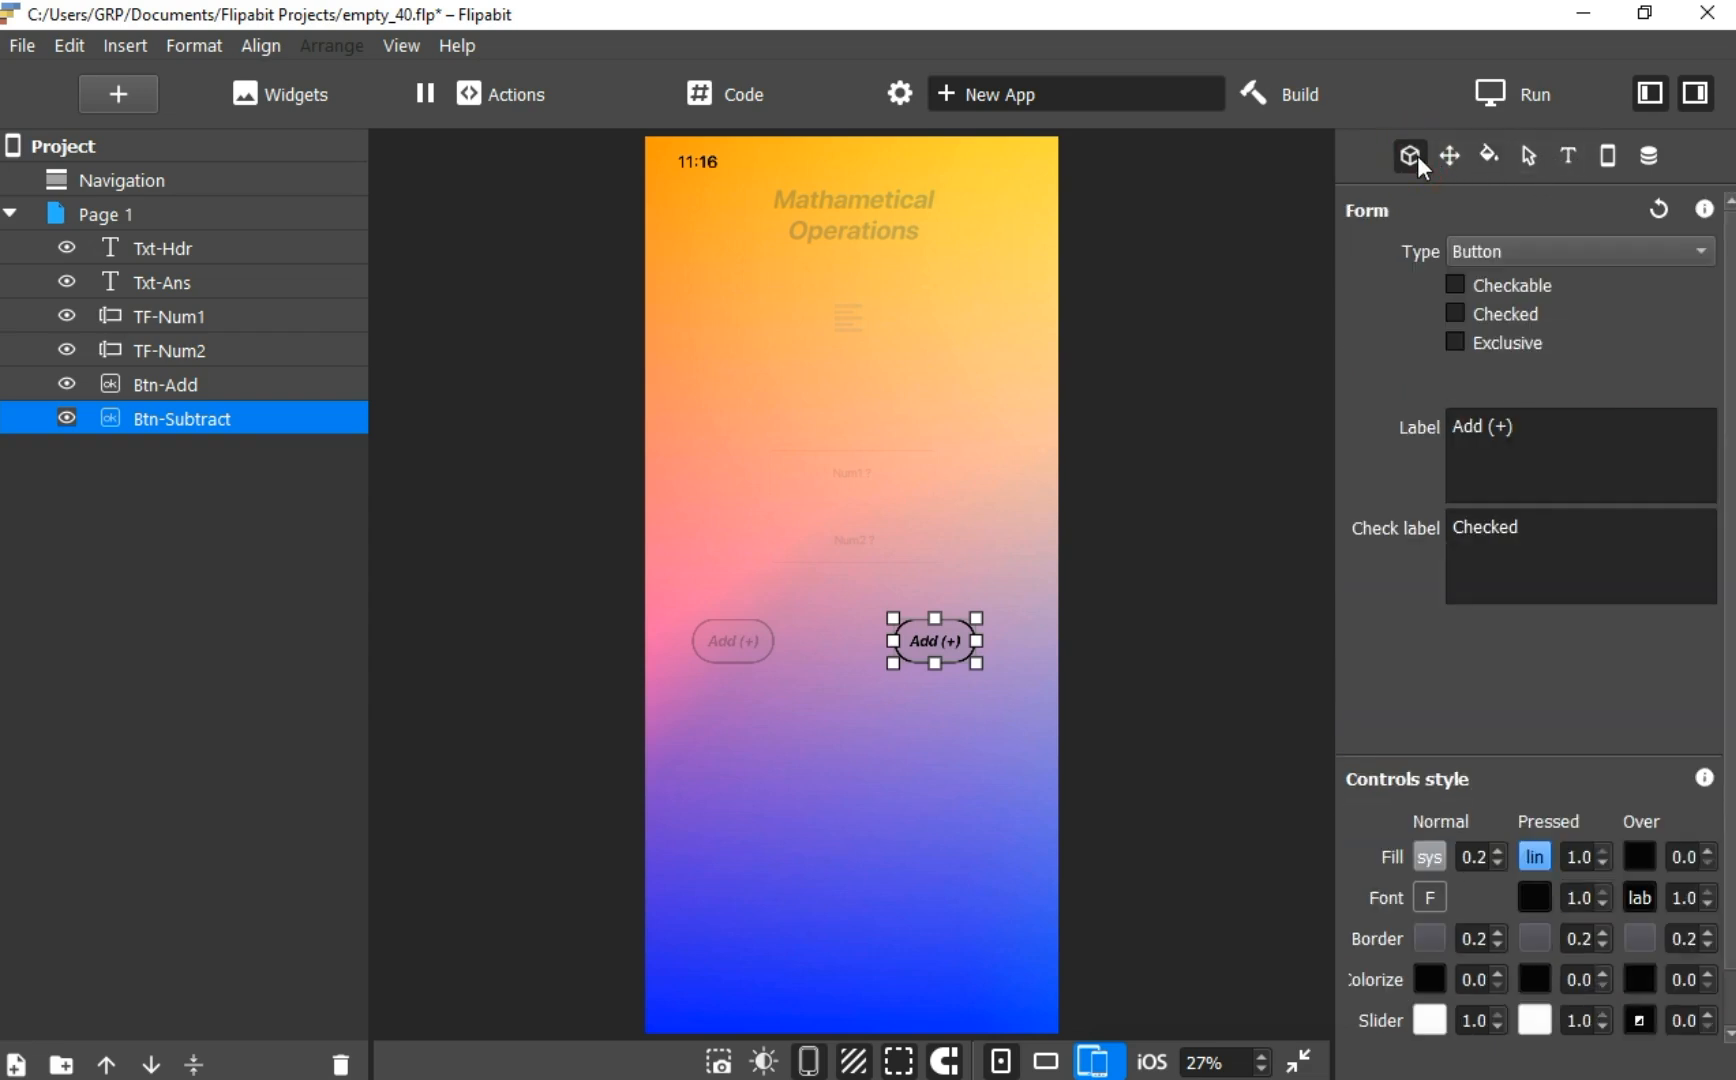
{"action": "left_click", "coordinate": [1486, 428]}
{"action": "key", "text": "BackSpace"}
{"action": "key", "text": "BackSpace"}
{"action": "key", "text": "BackSpace"}
{"action": "type", "text": "Sub"}
{"action": "type", "text": "tract"}
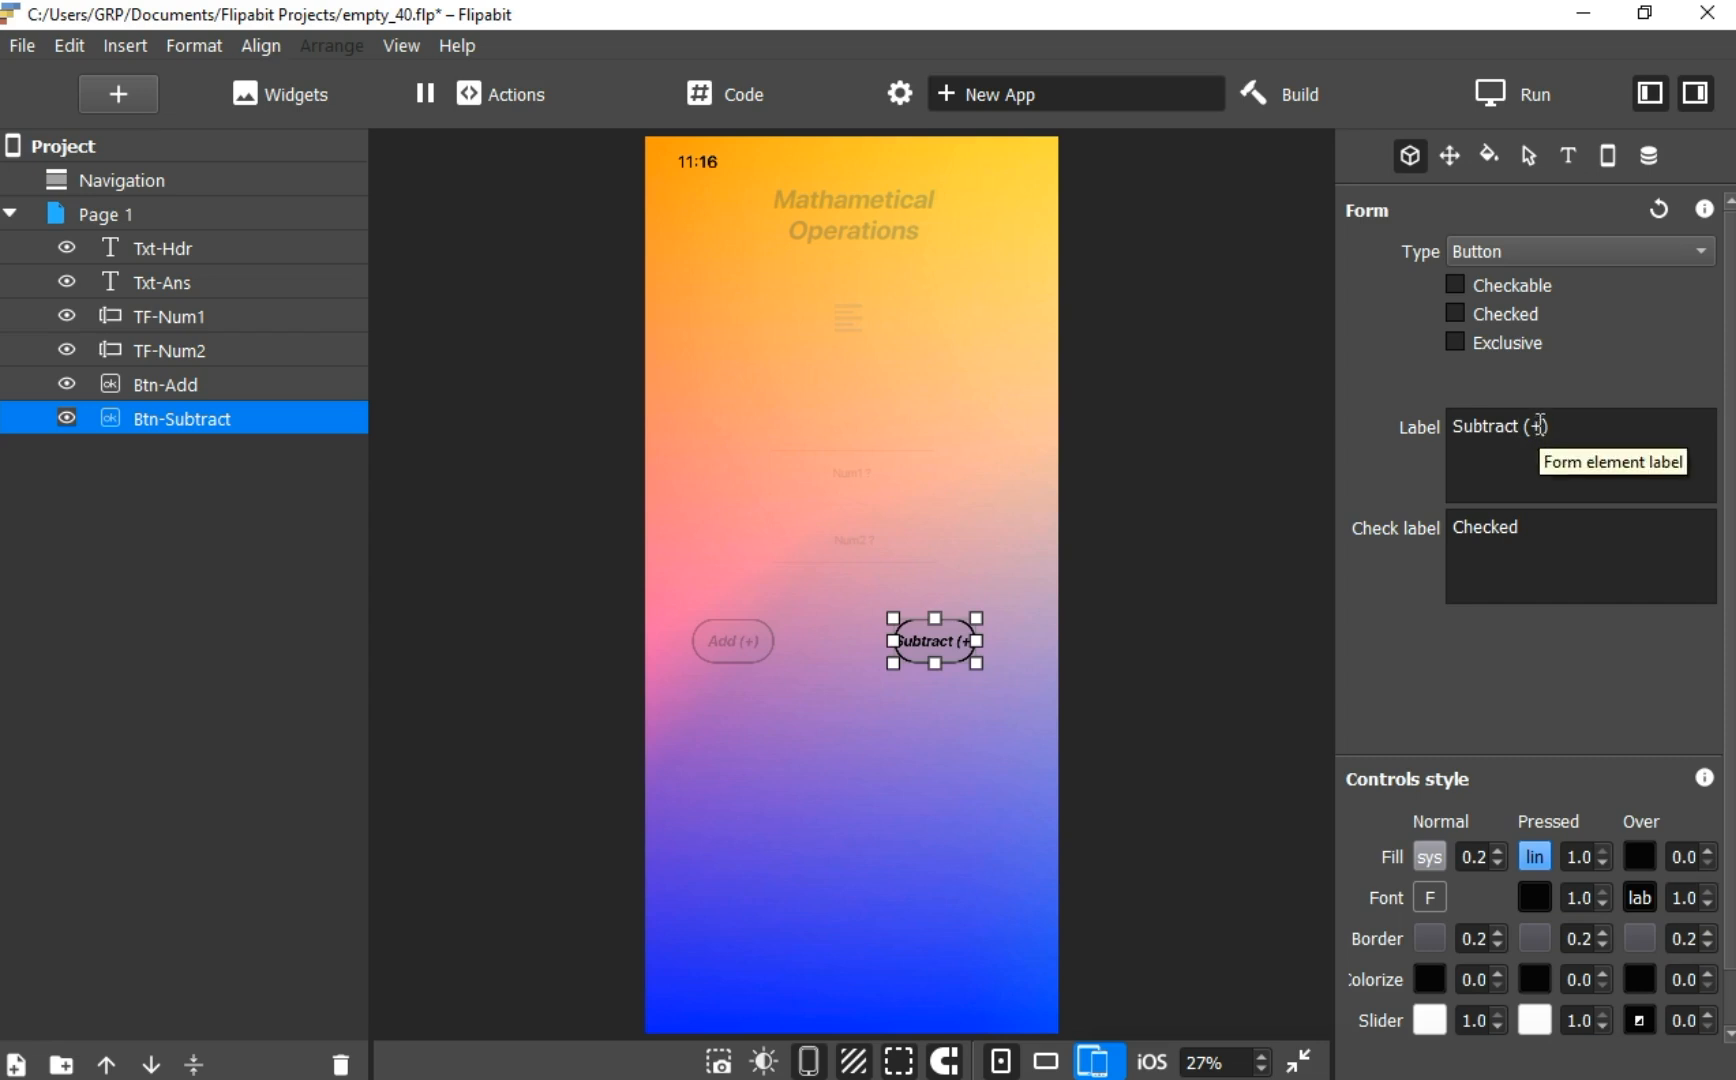
{"action": "left_click", "coordinate": [1541, 424]}
{"action": "key", "text": "BackSpace"}
{"action": "type", "text": "-"}
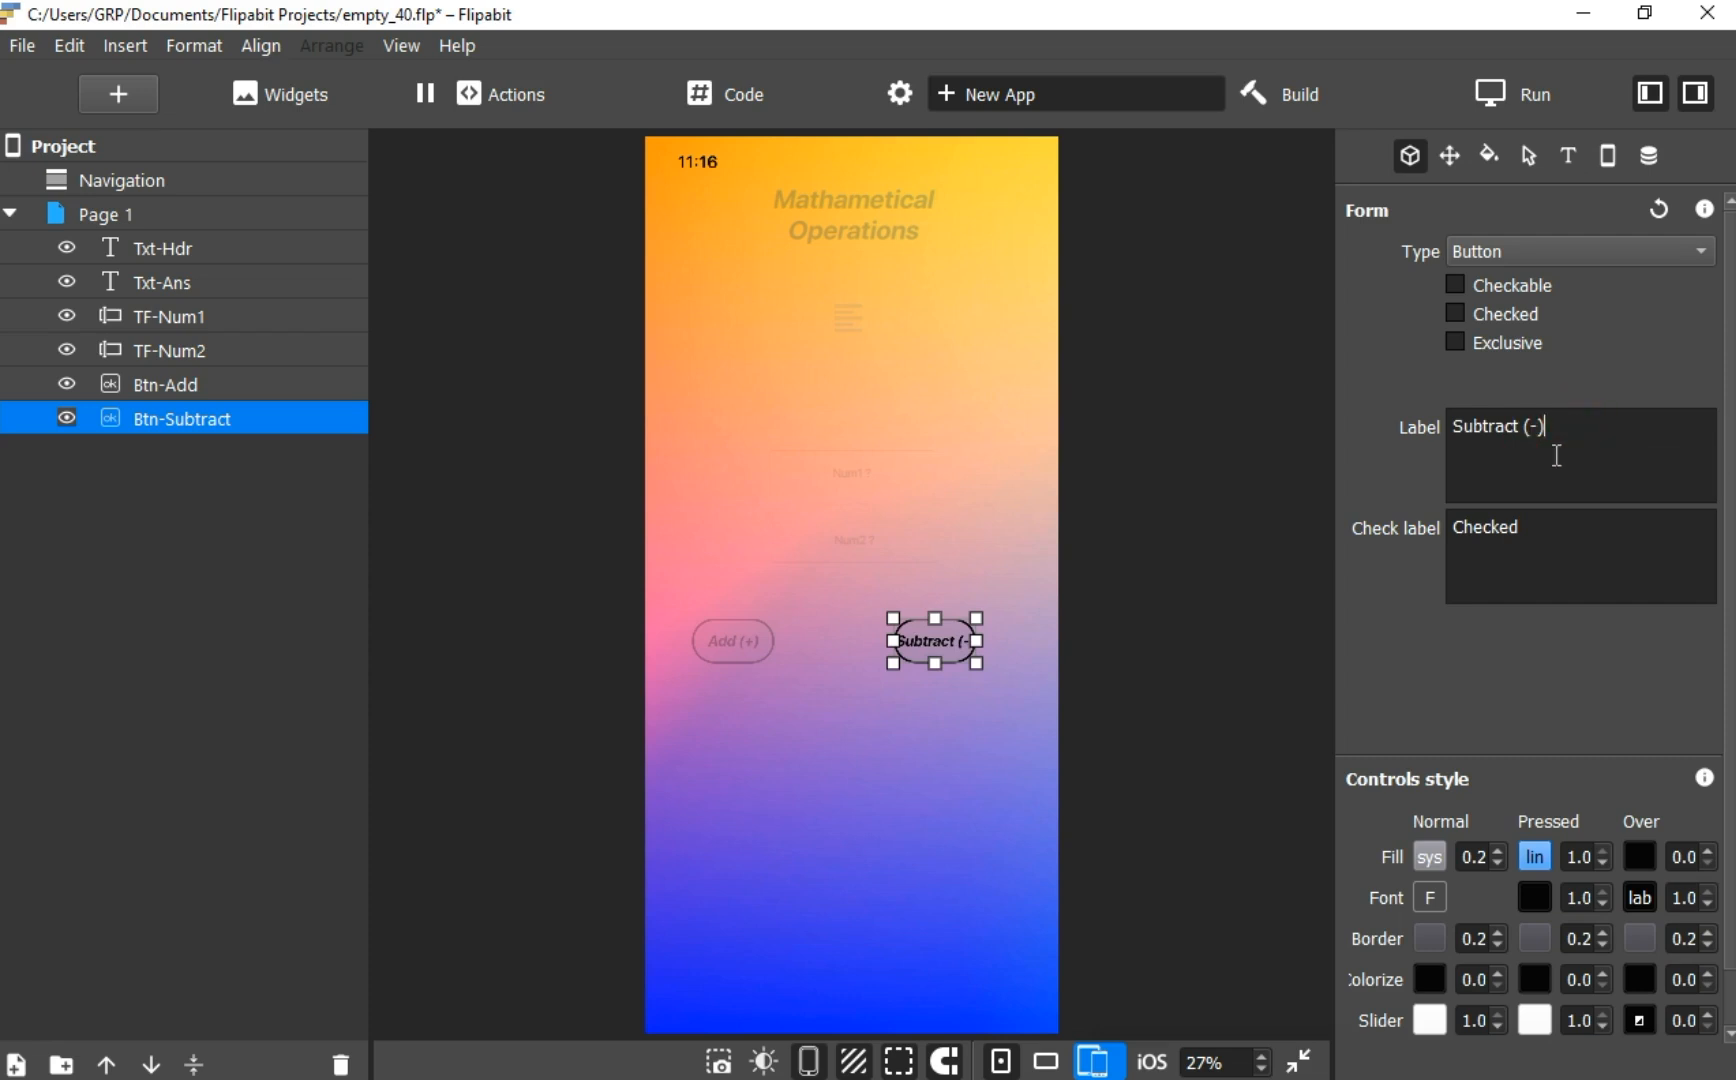
{"action": "left_click", "coordinate": [1238, 726]}
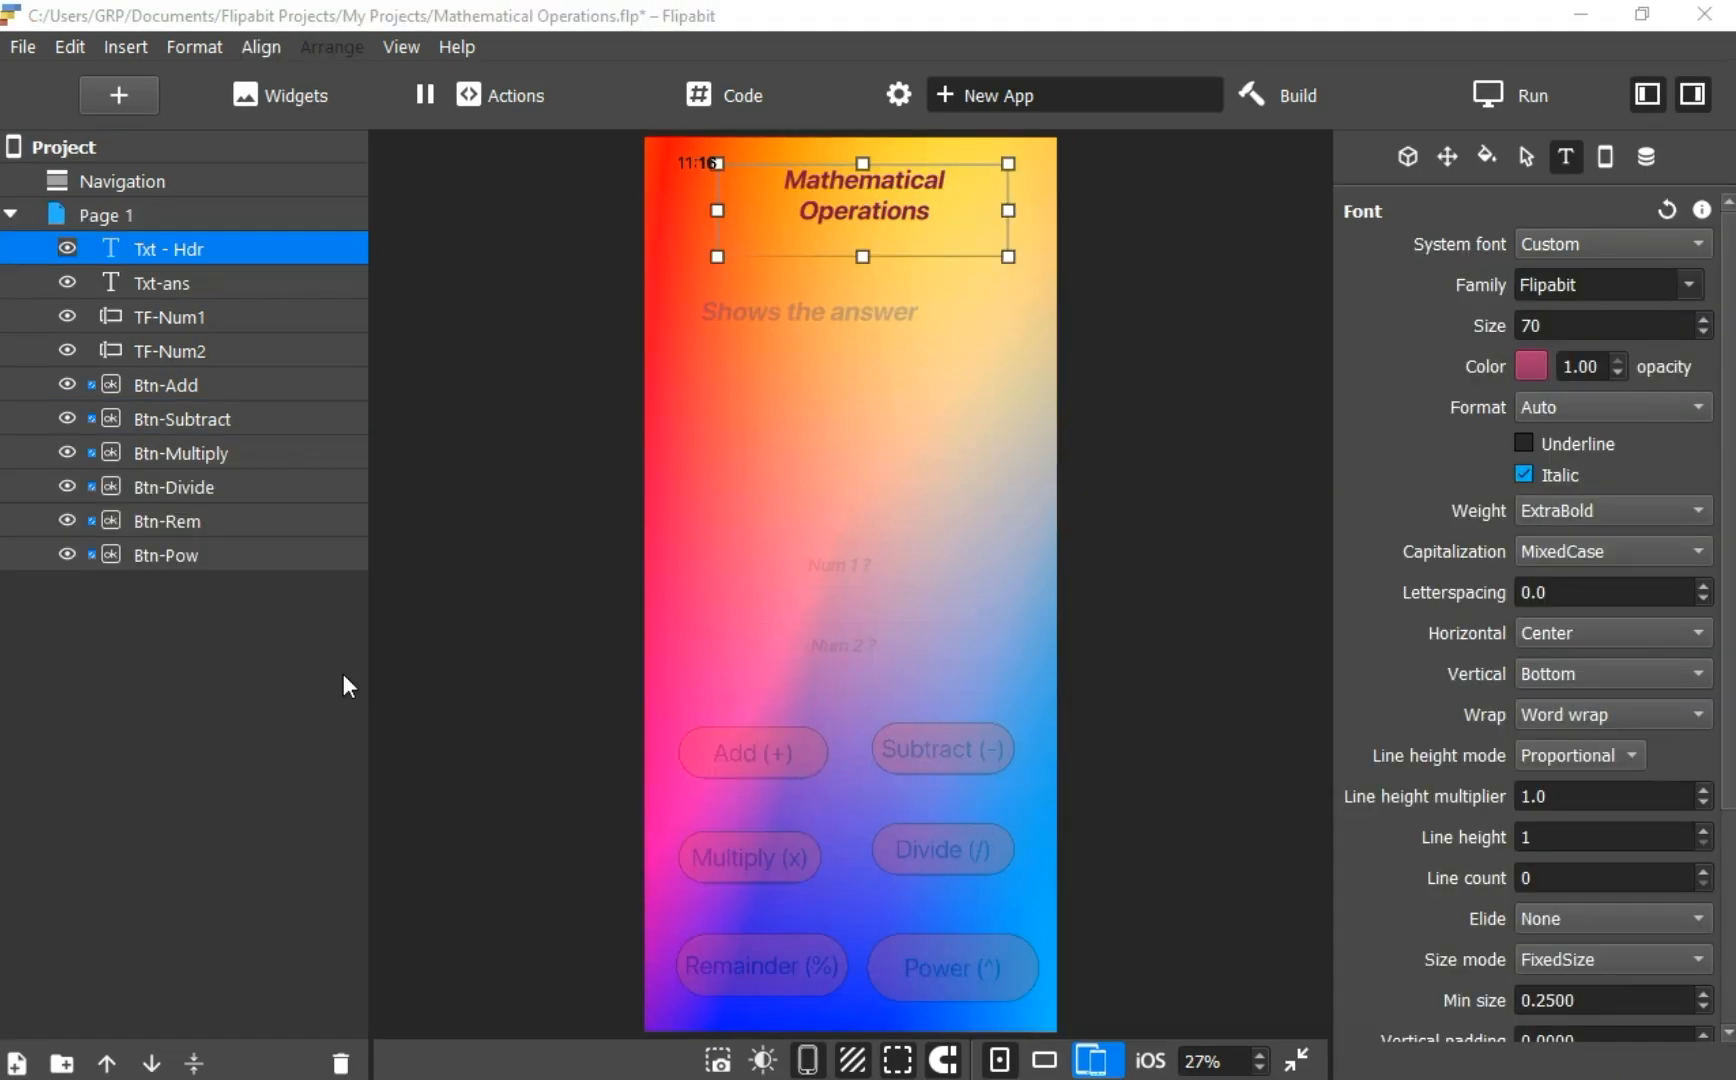
Examine the settings of Page 1, the project and the navigation entry
{"action": "left_click", "coordinate": [134, 214]}
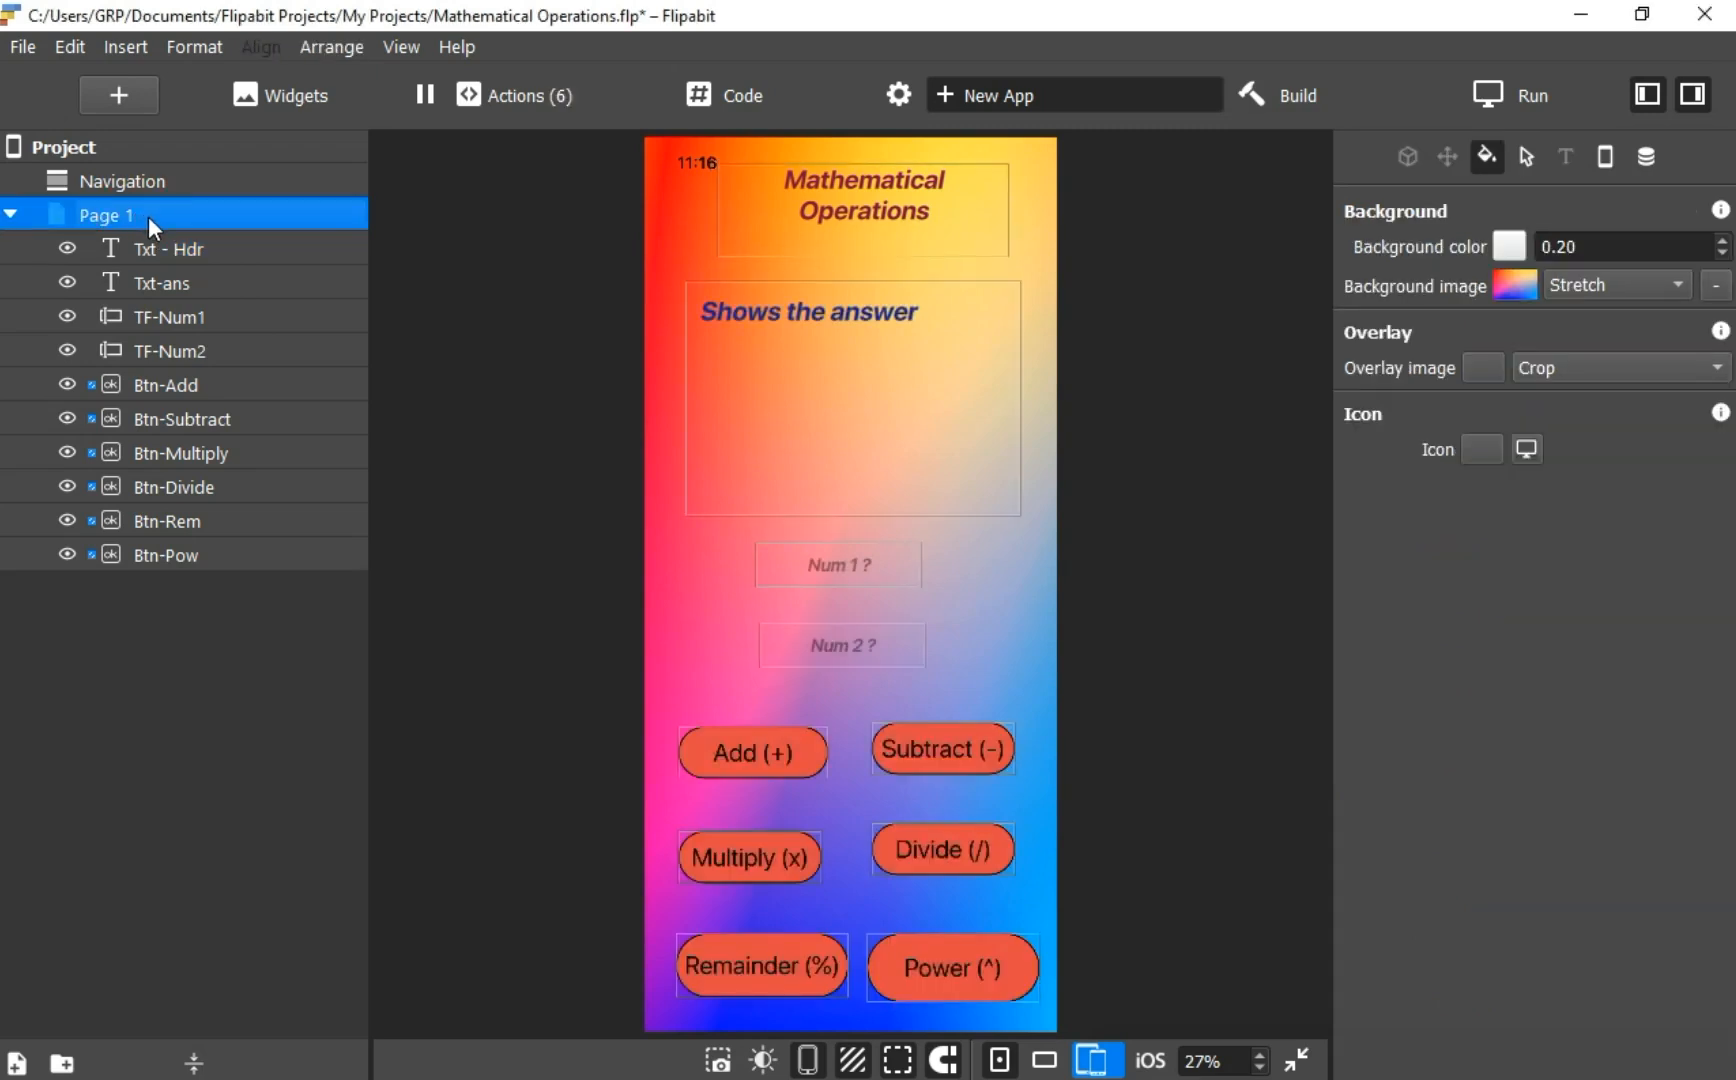
{"action": "left_click", "coordinate": [76, 146]}
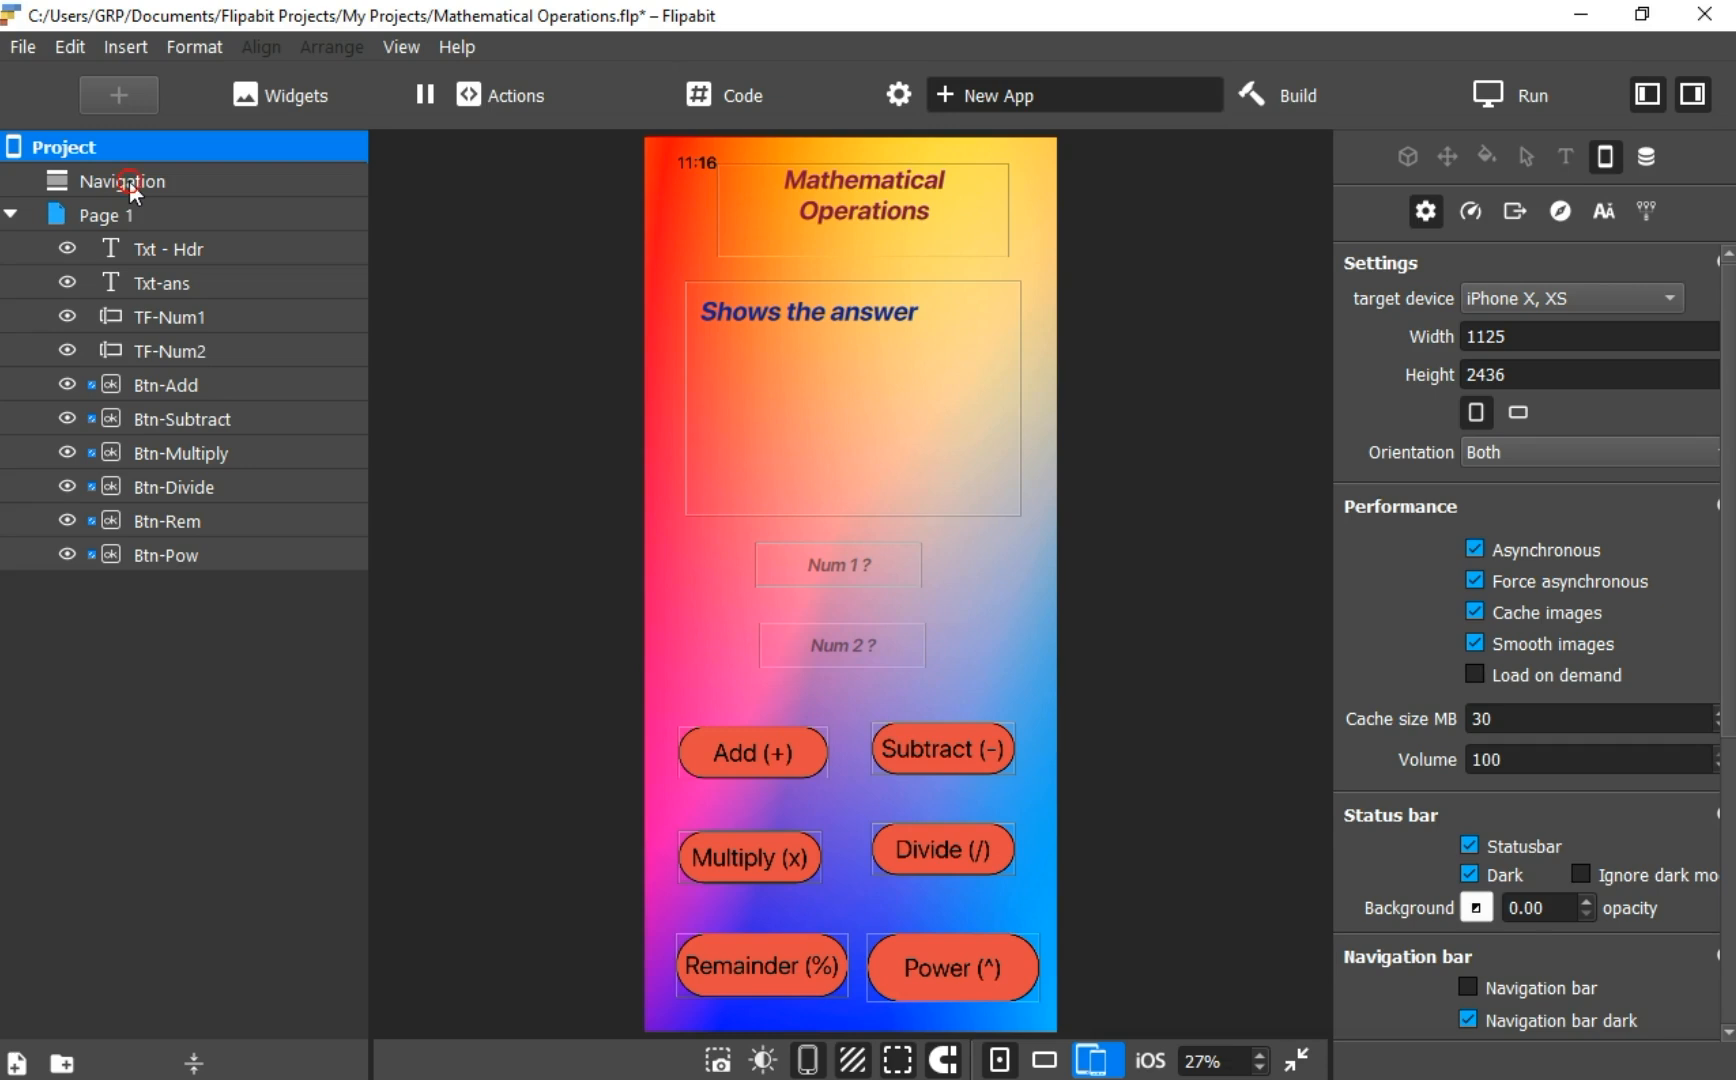
{"action": "left_click", "coordinate": [129, 180]}
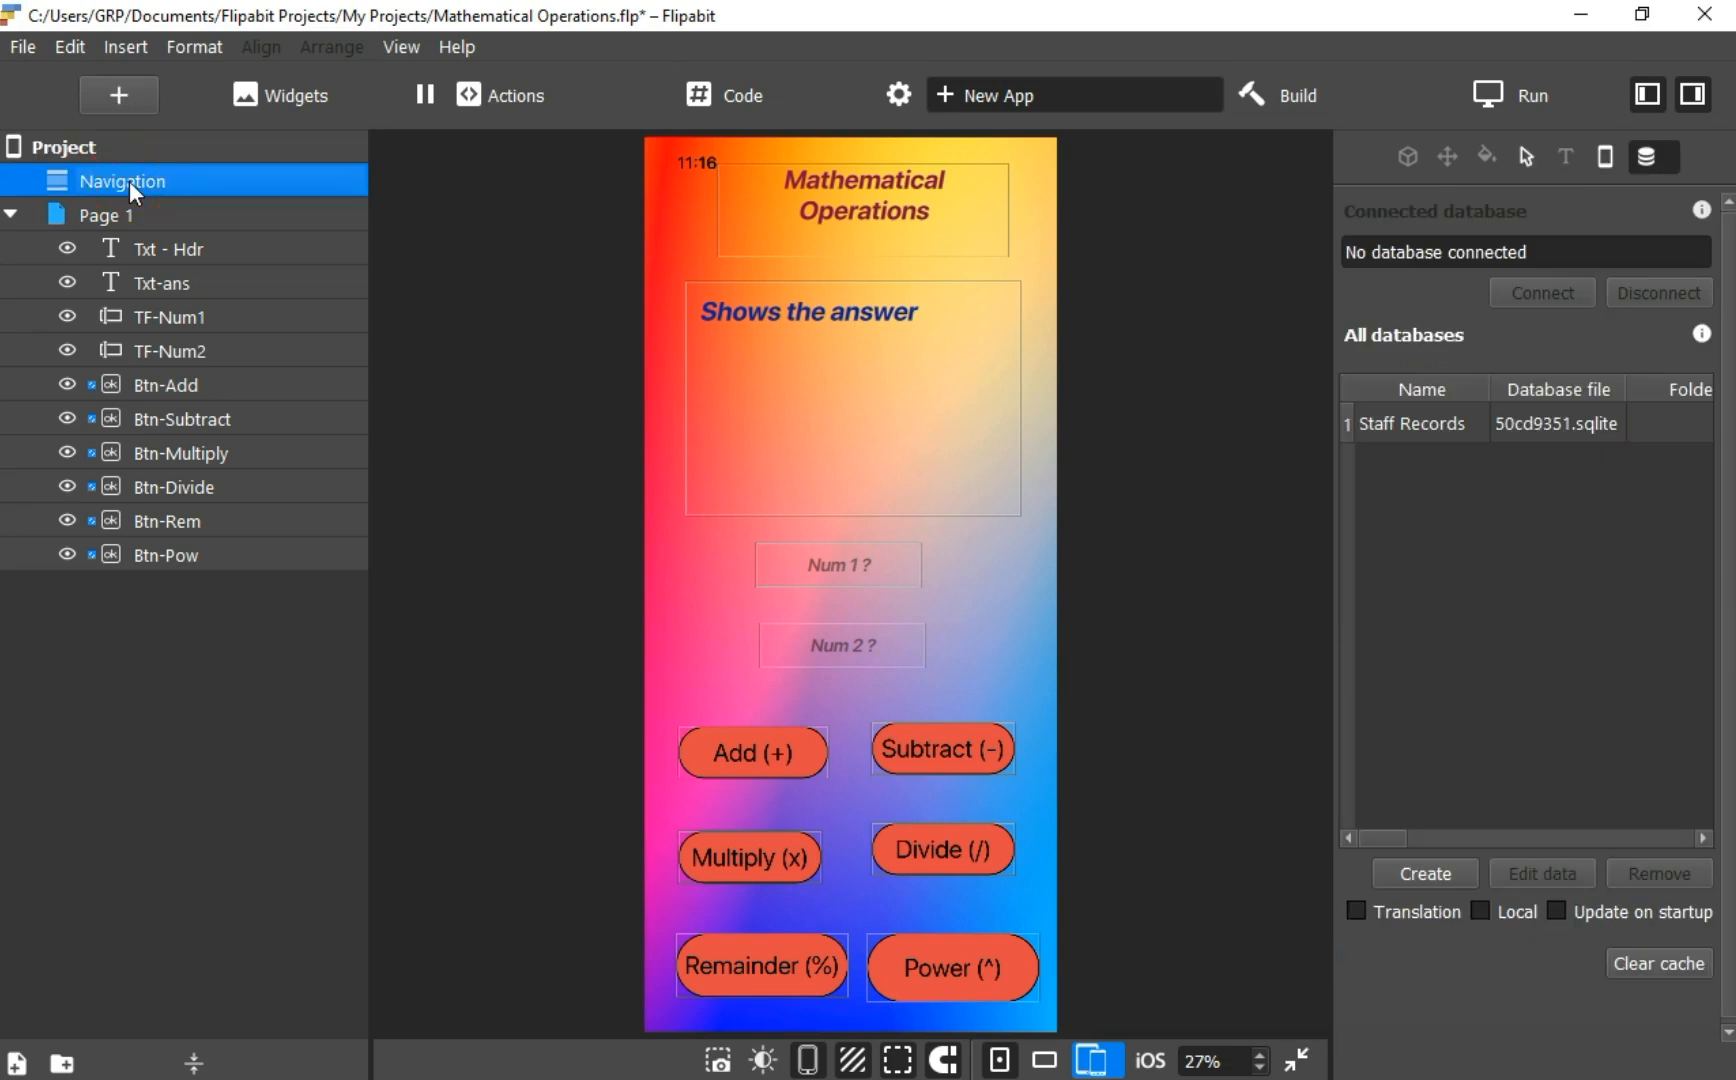
{"action": "left_click", "coordinate": [123, 214]}
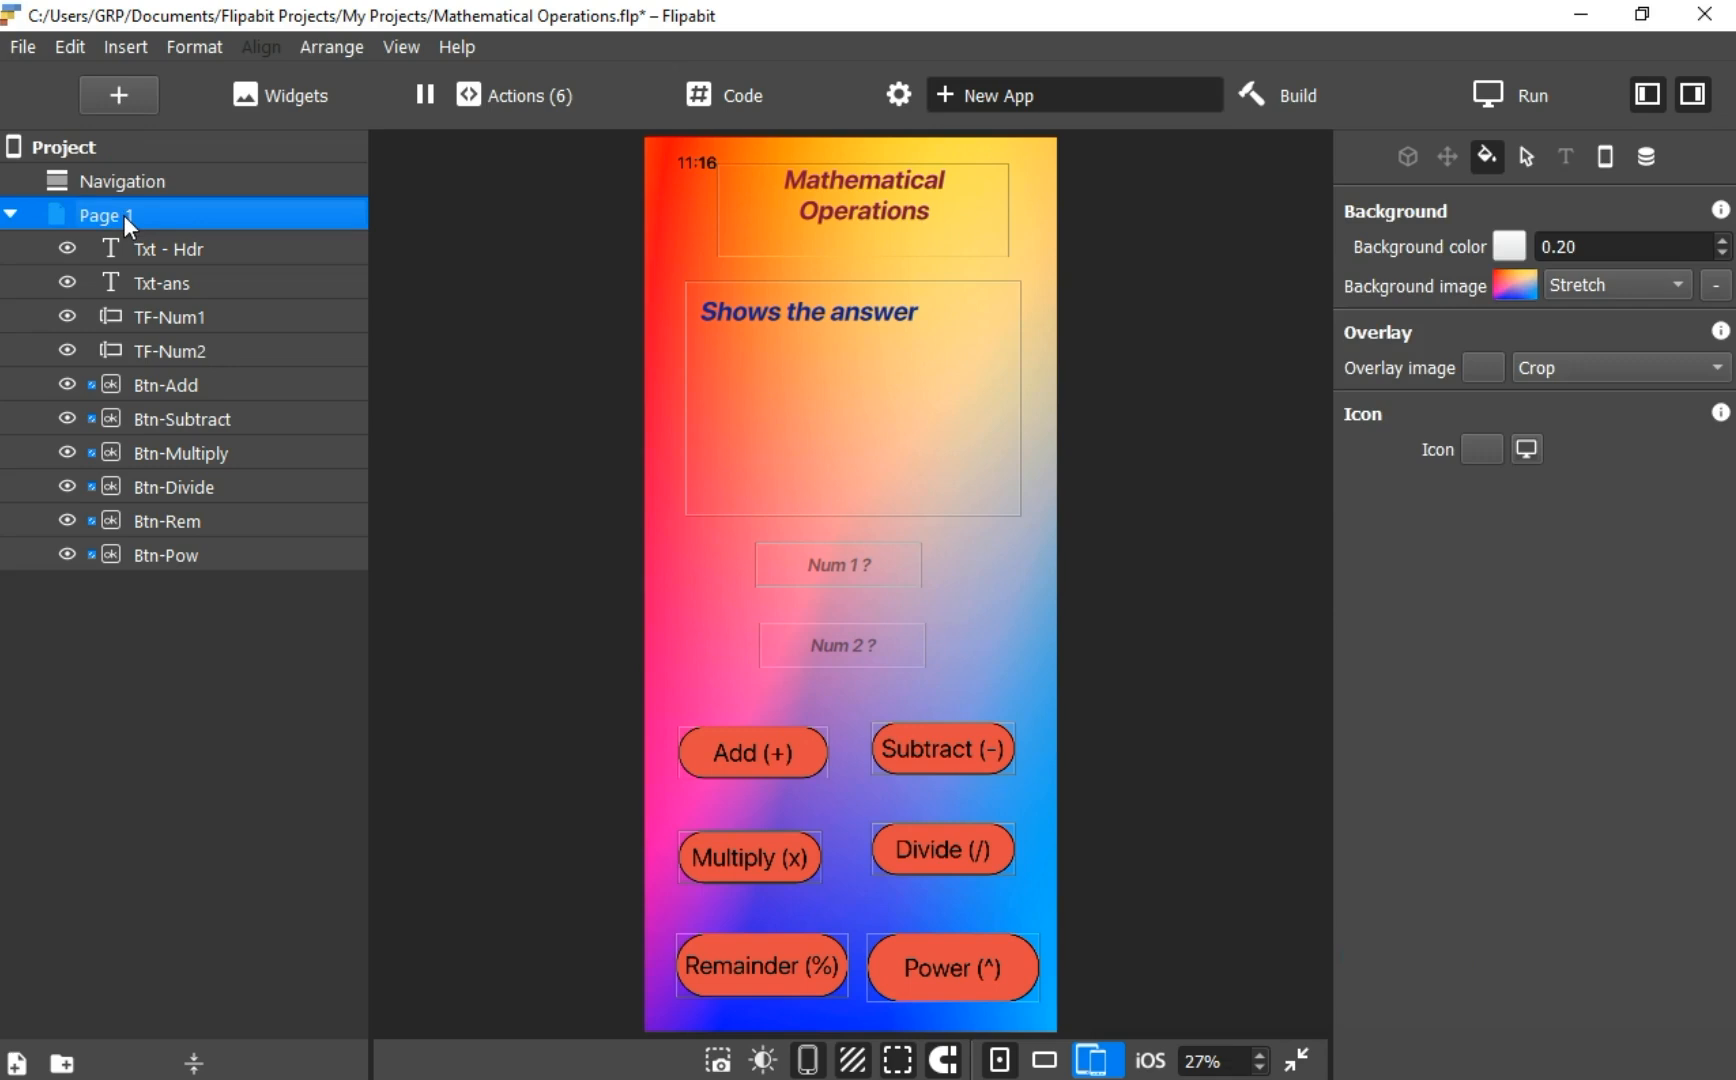
Review the font properties of the header and answer texts and the form properties of the TF-Num1 and TF-Num2 fields
{"action": "left_click", "coordinate": [197, 251]}
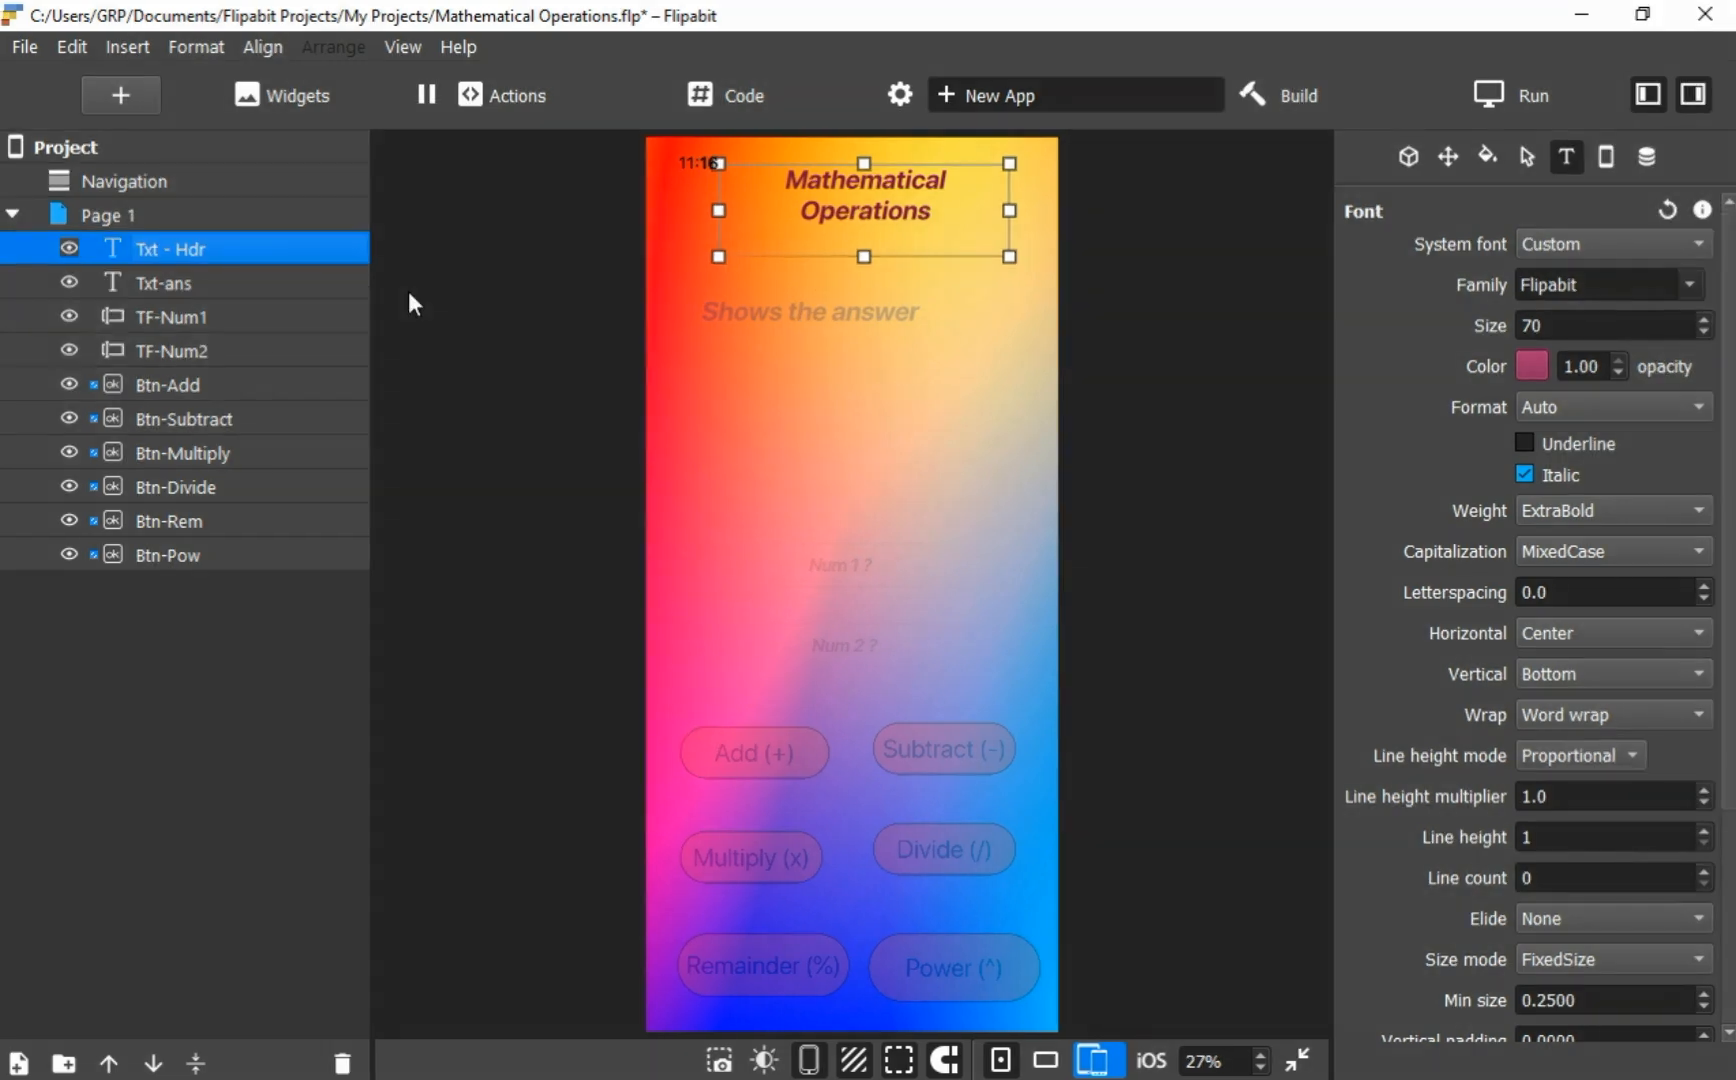
{"action": "left_click", "coordinate": [176, 281]}
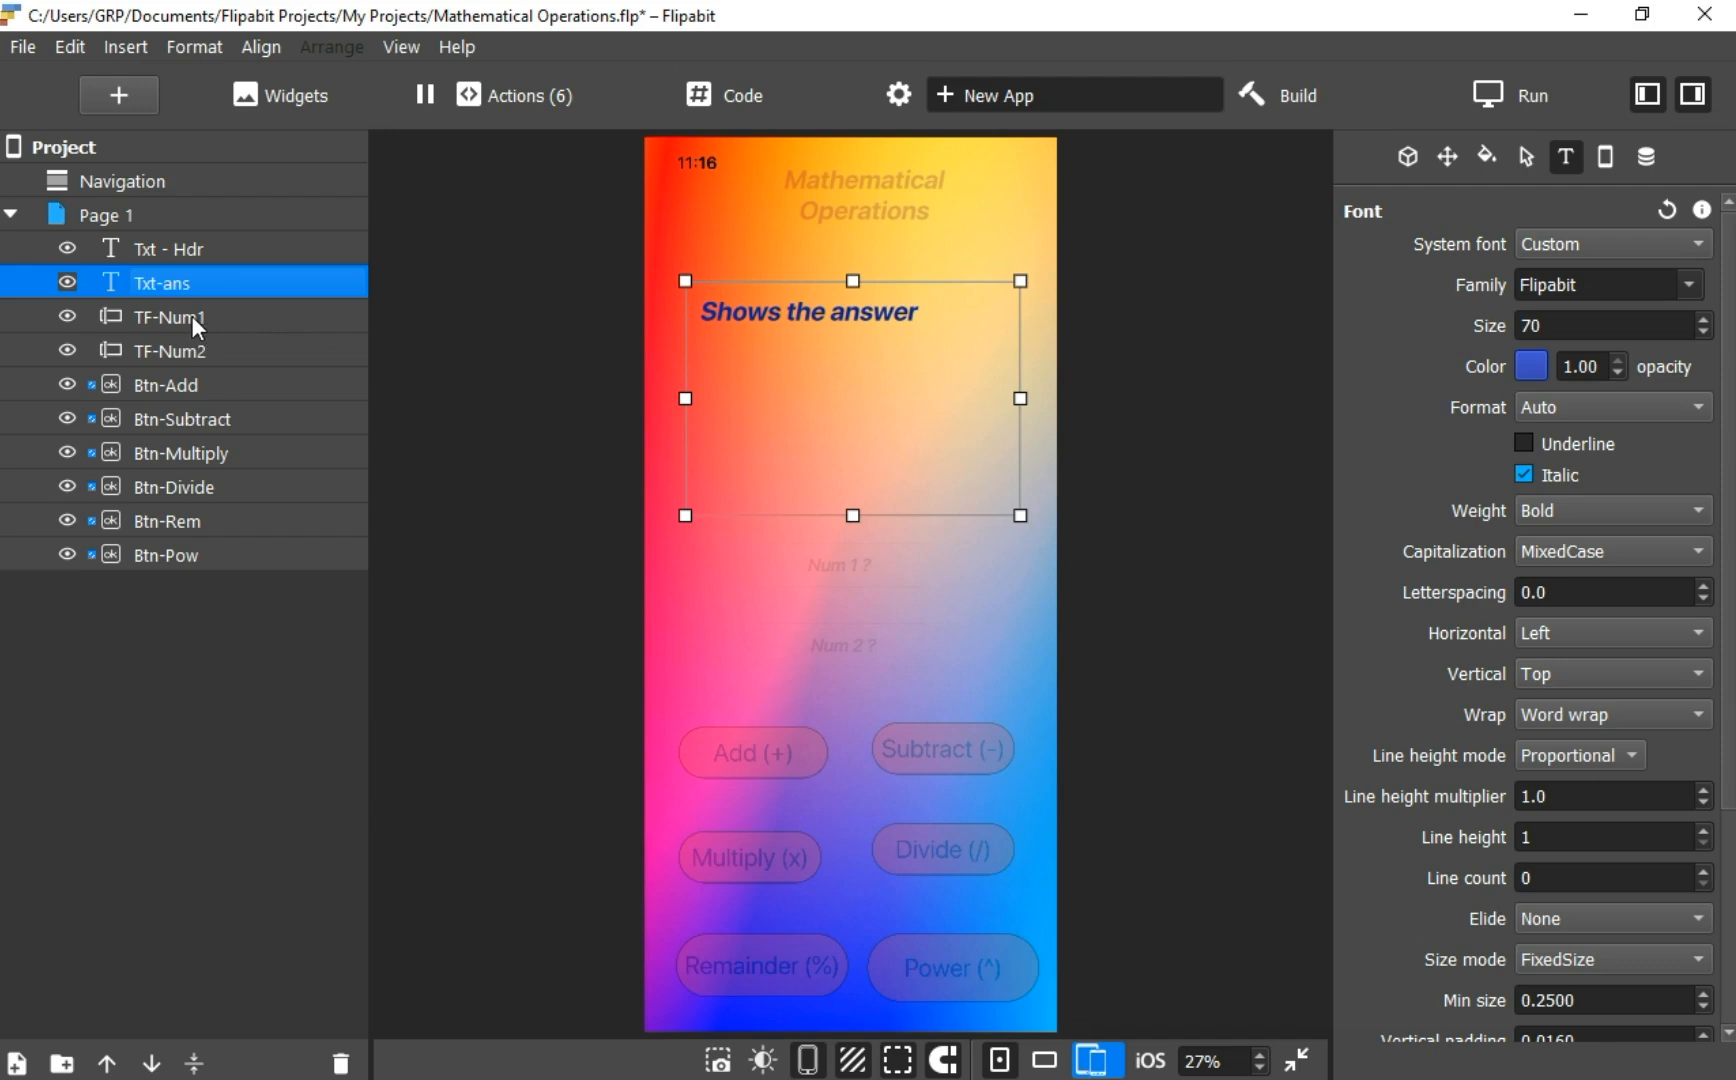
{"action": "key", "text": "Up"}
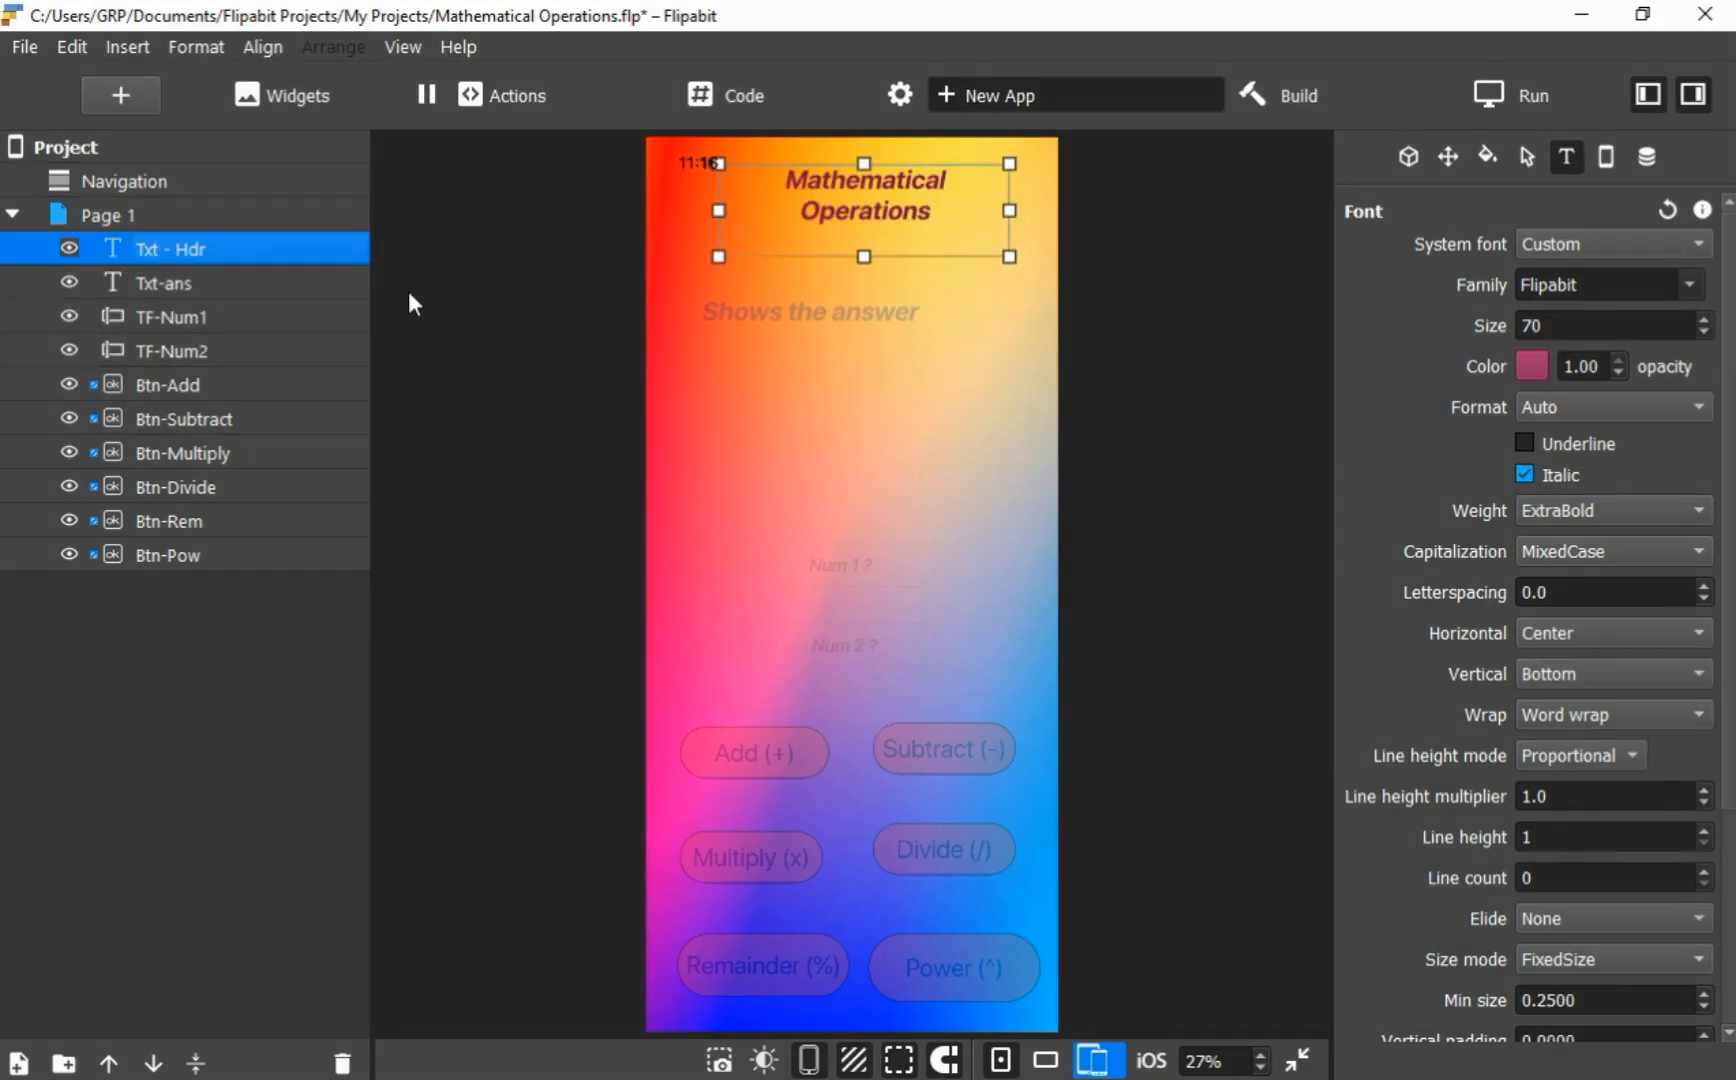
{"action": "key", "text": "Down"}
{"action": "left_click", "coordinate": [191, 315]}
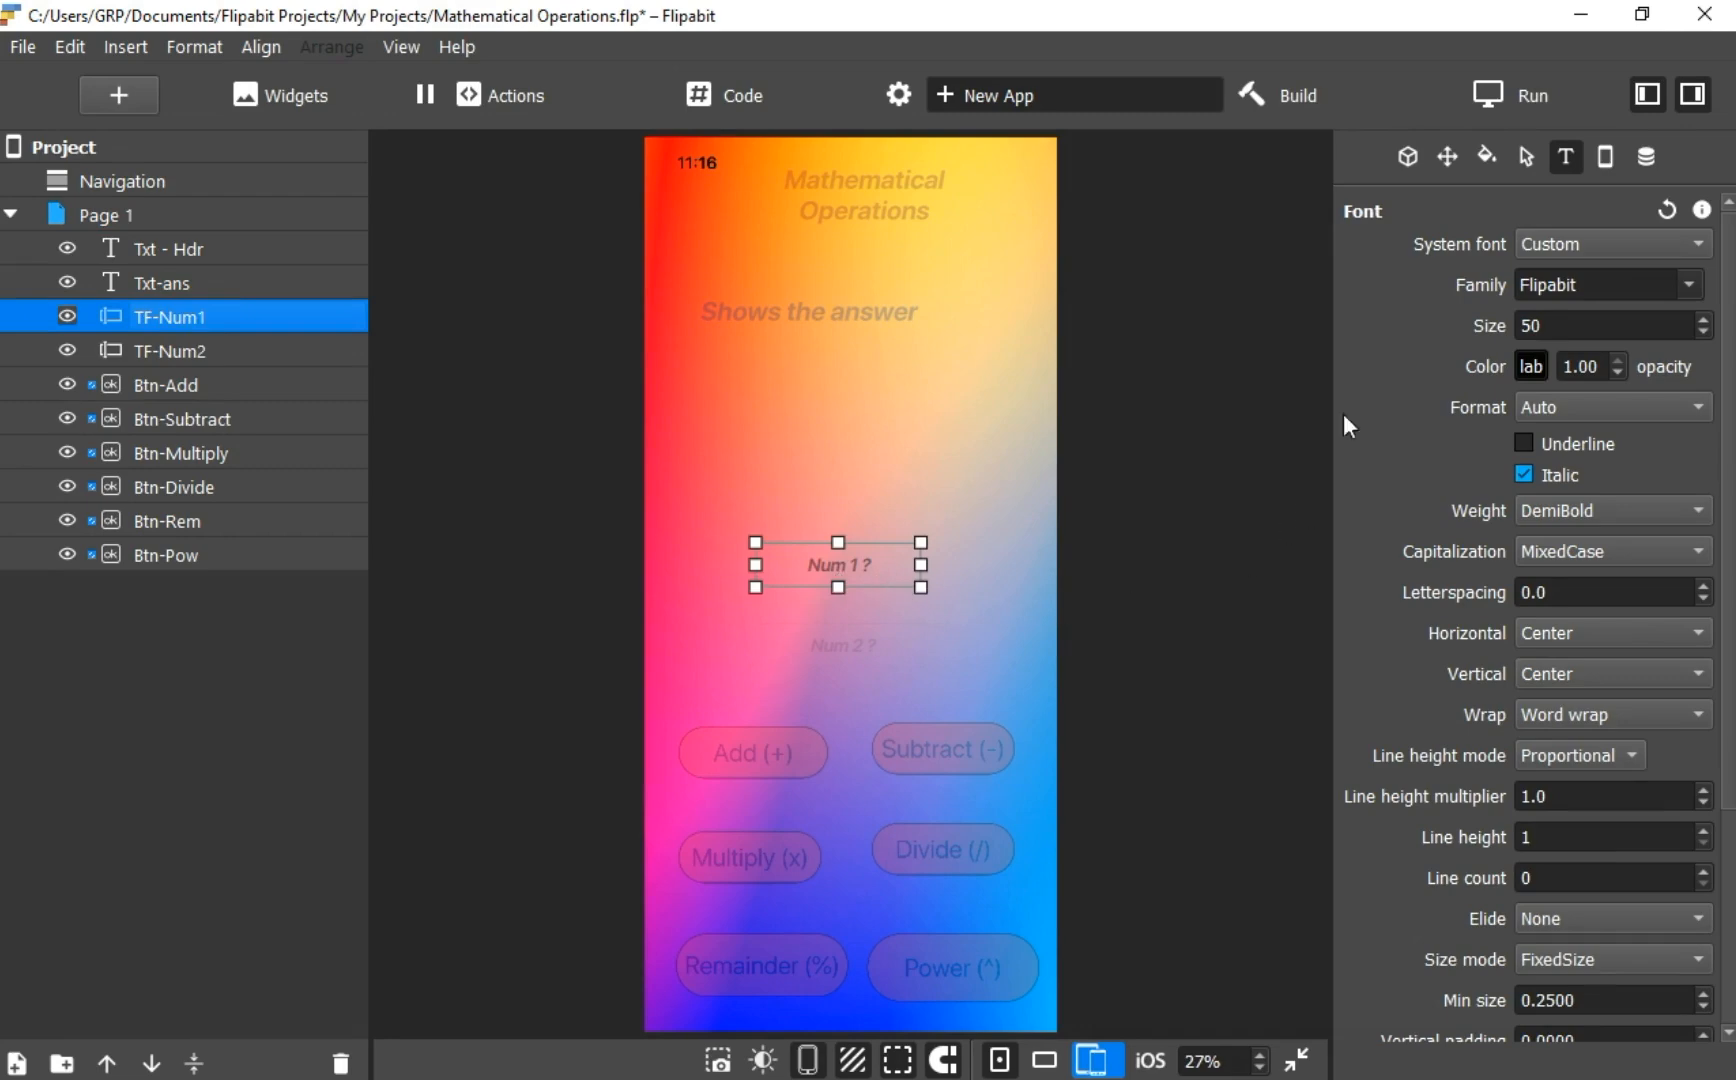
{"action": "left_click", "coordinate": [1404, 163]}
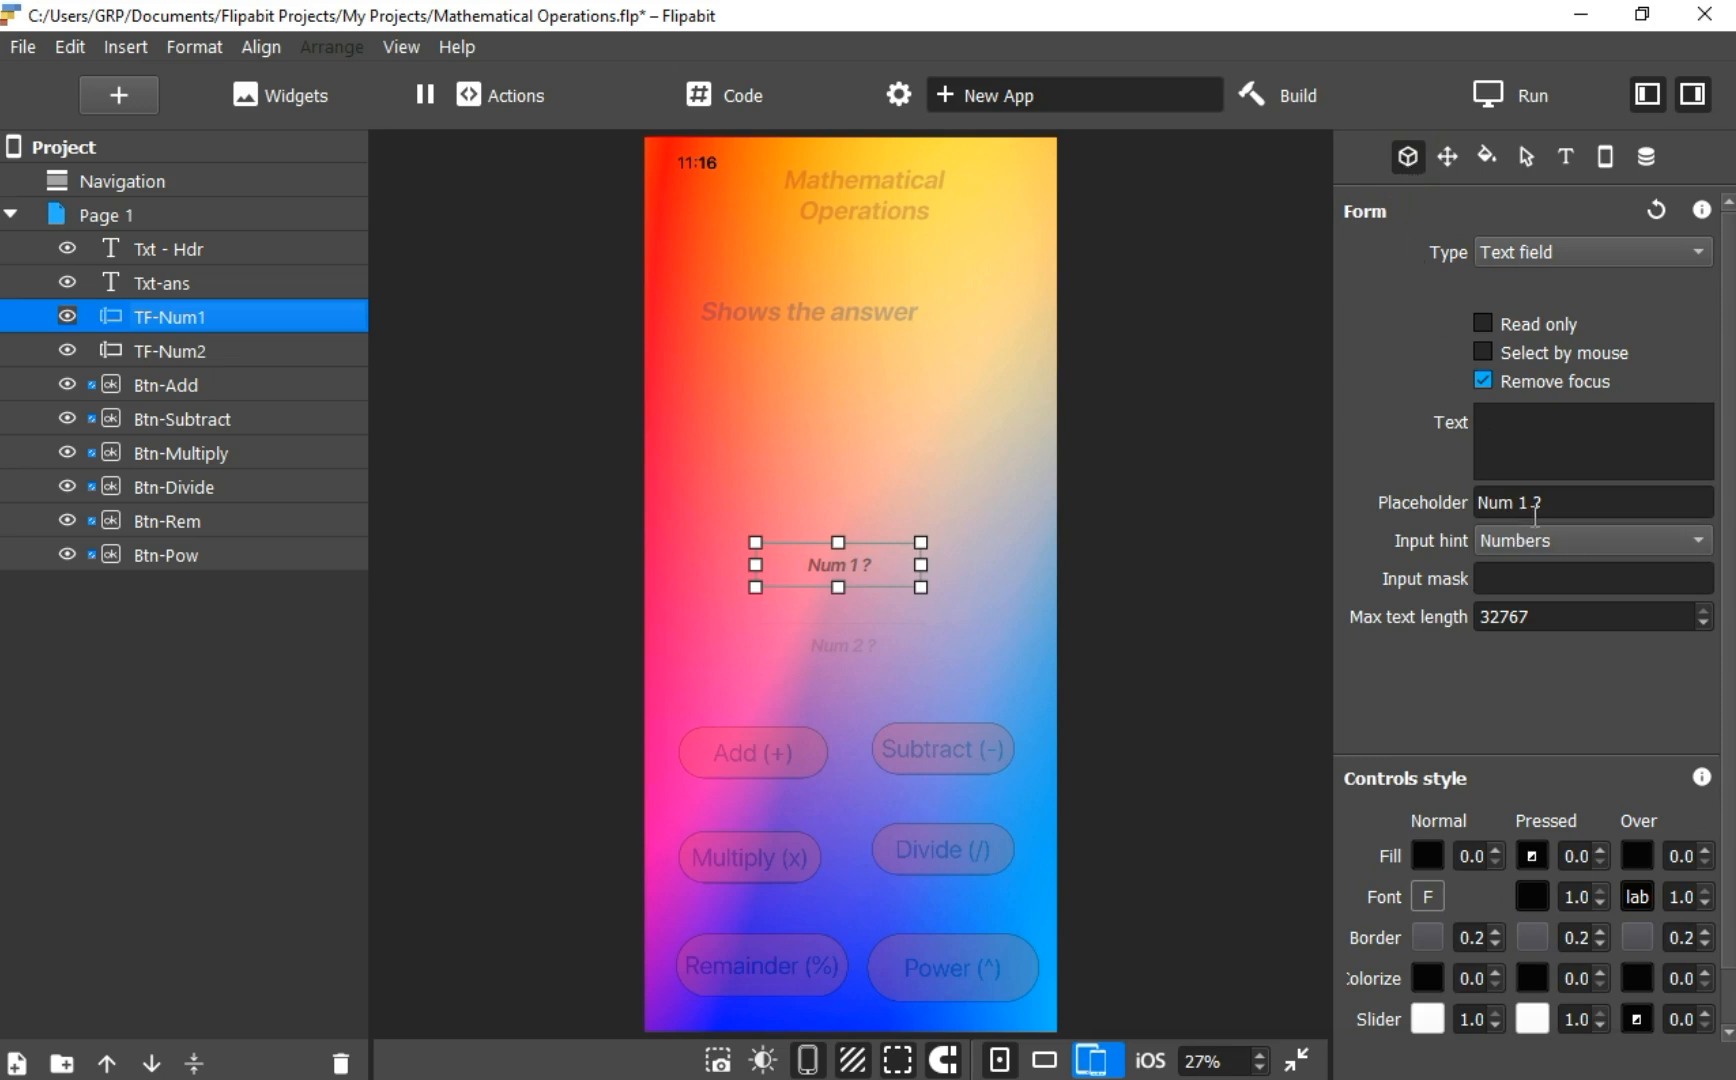
{"action": "left_click", "coordinate": [159, 347]}
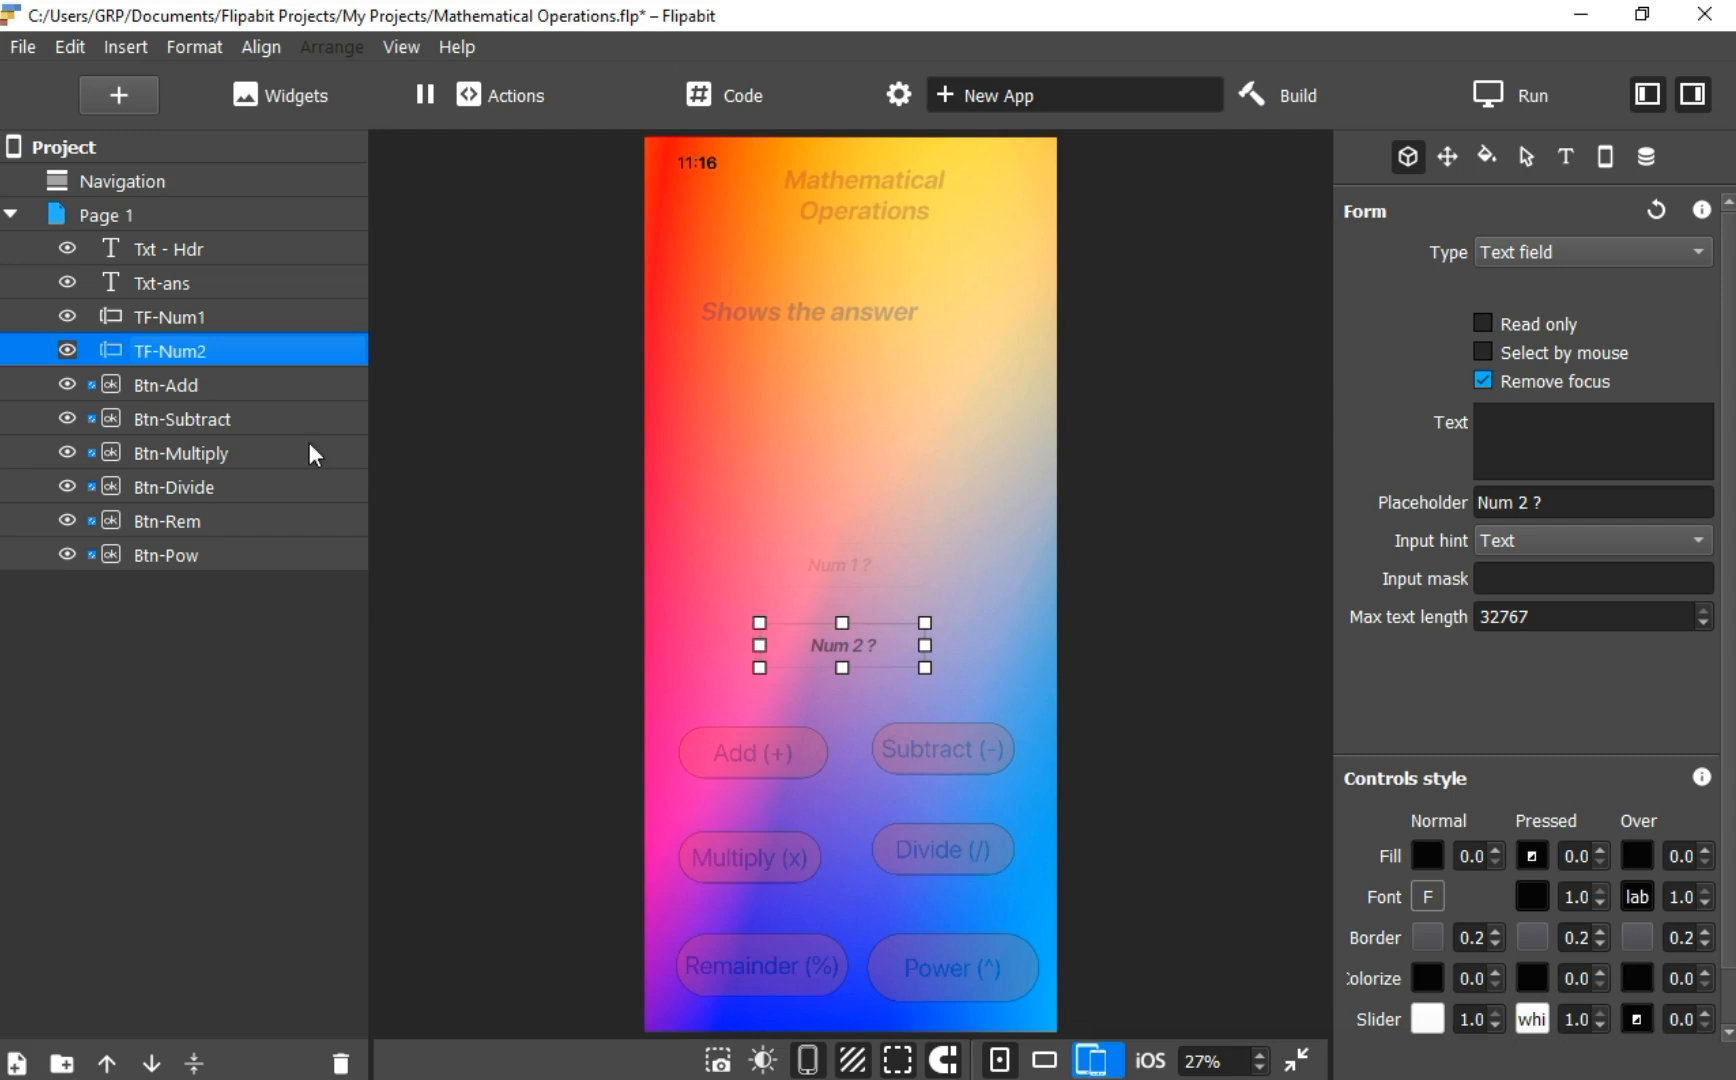
Review the label and style properties of Btn-Add and Btn-Subtract, including the font settings of Btn-Subtract
{"action": "left_click", "coordinate": [178, 390]}
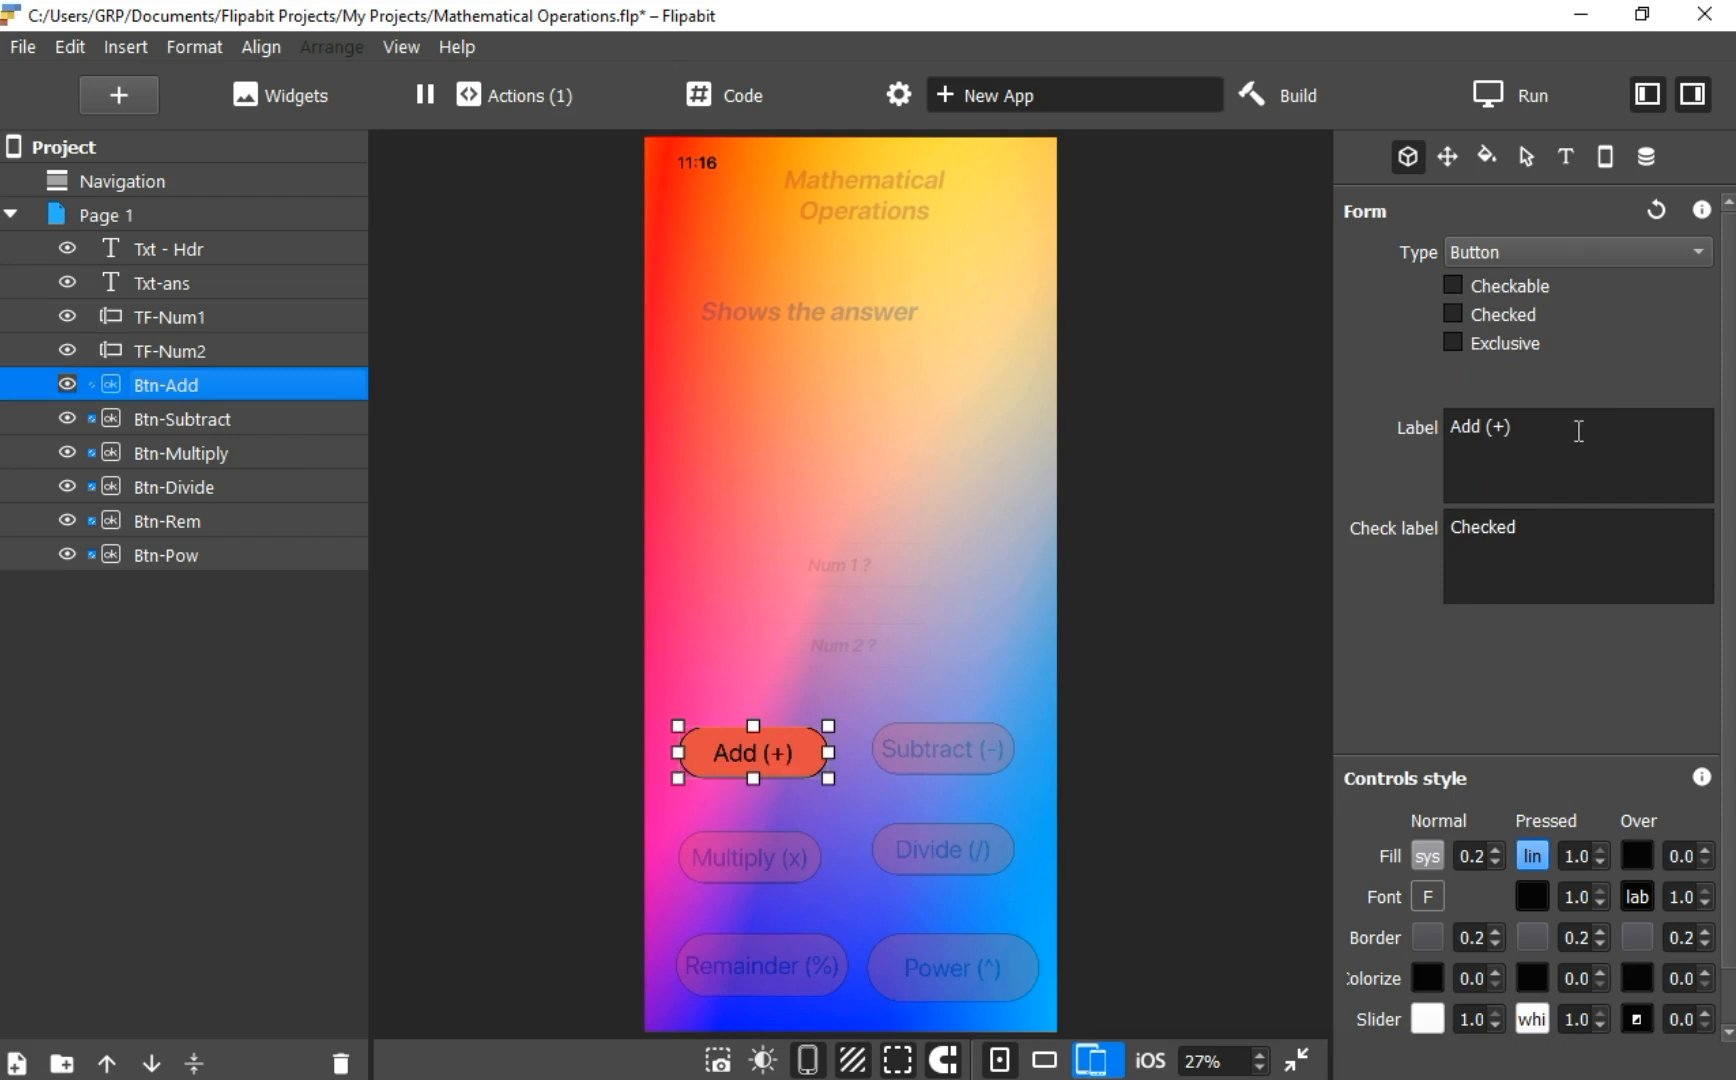
{"action": "left_click", "coordinate": [1488, 157]}
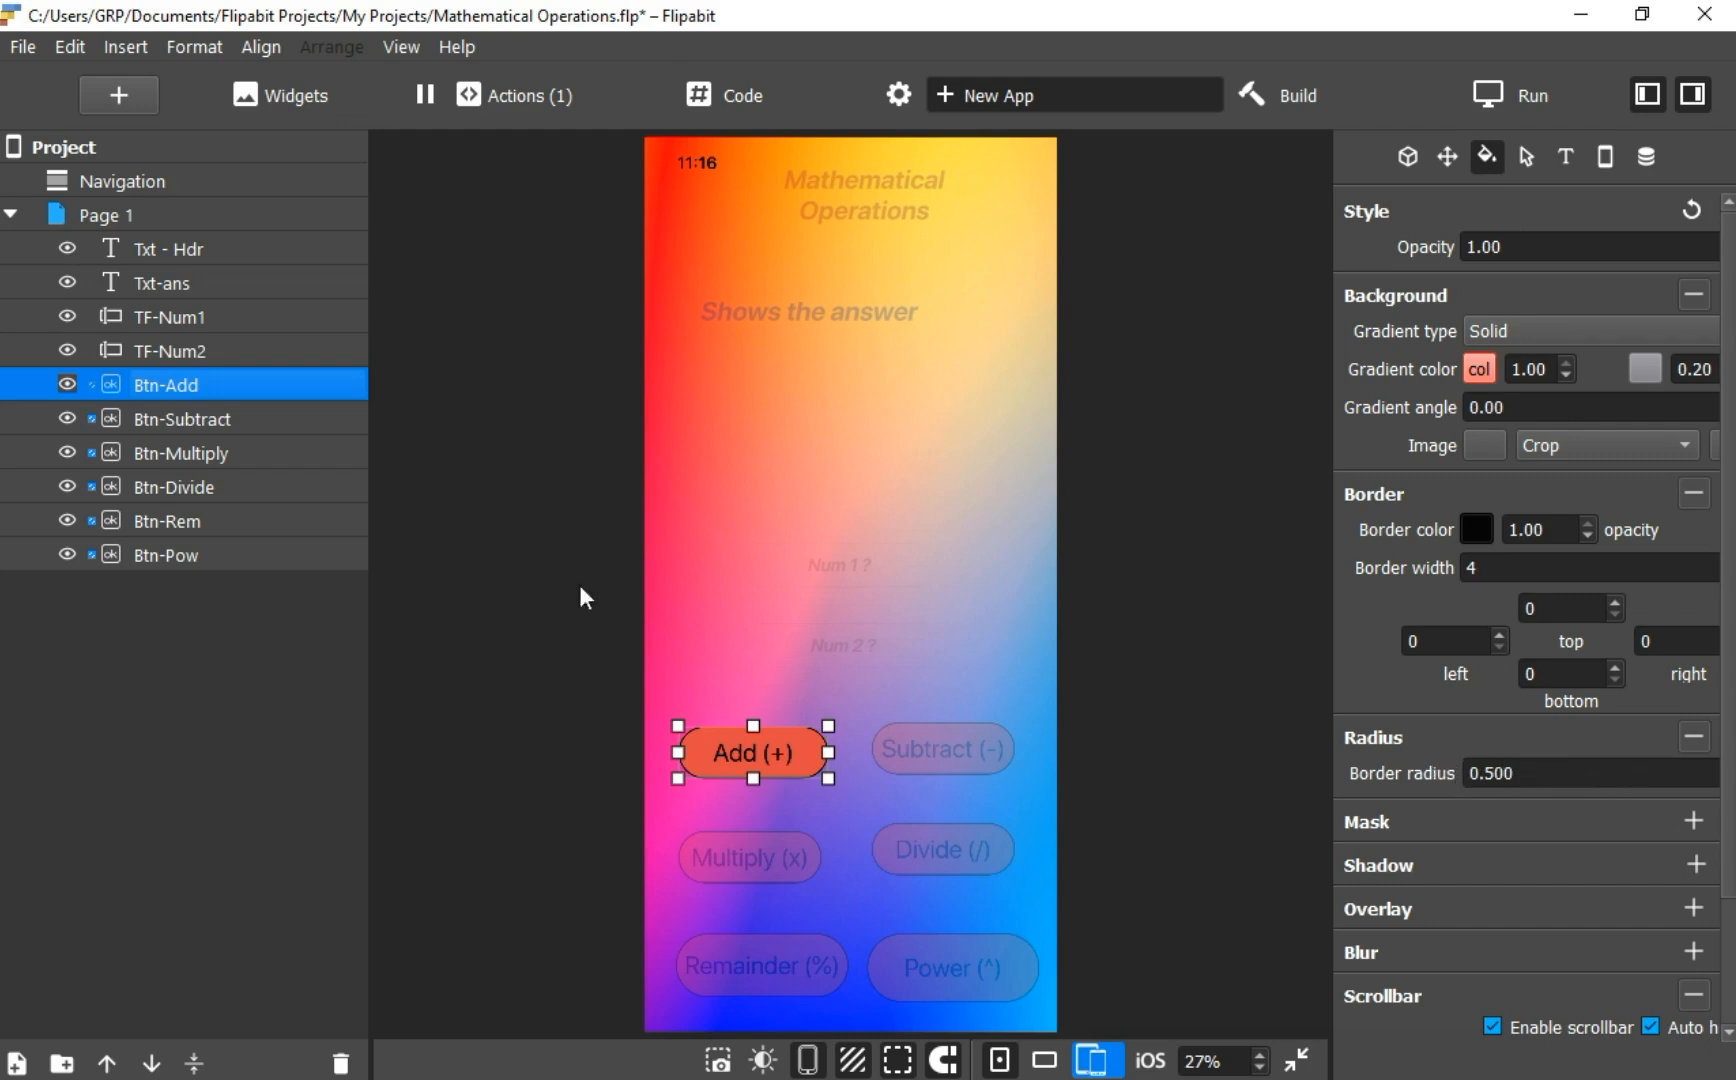
{"action": "left_click", "coordinate": [199, 420]}
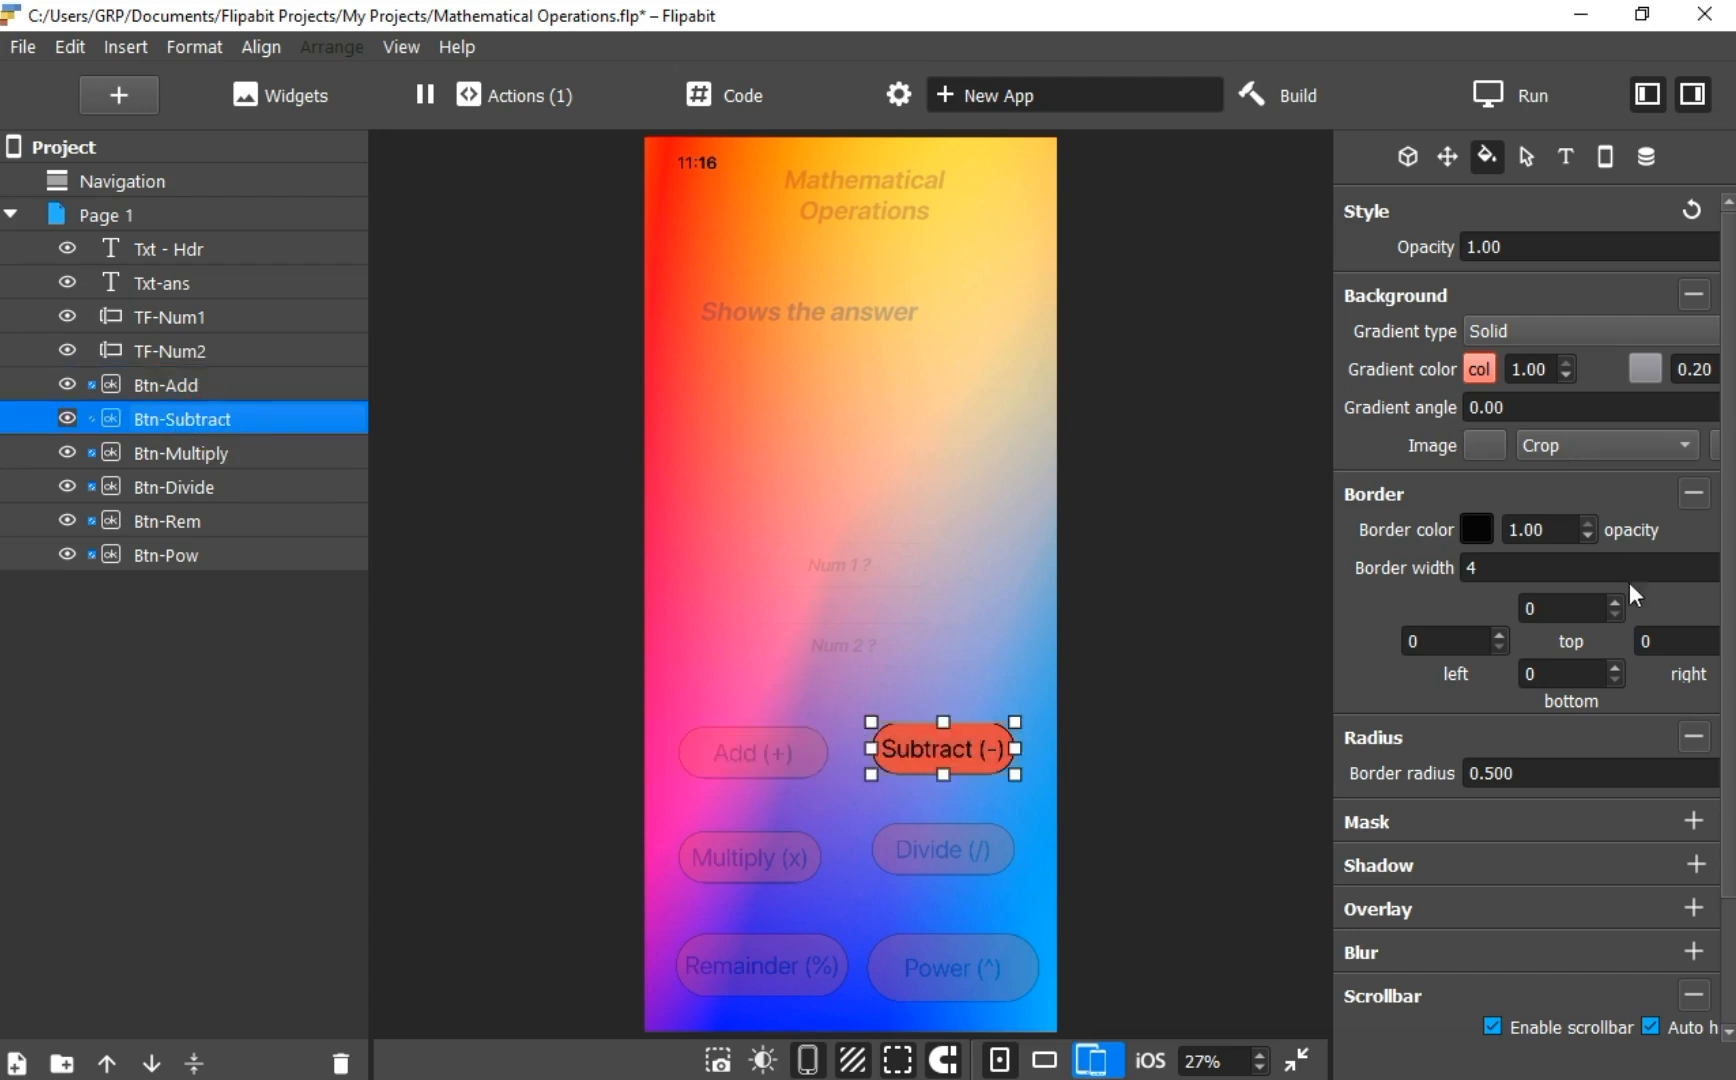
{"action": "left_click", "coordinate": [1415, 163]}
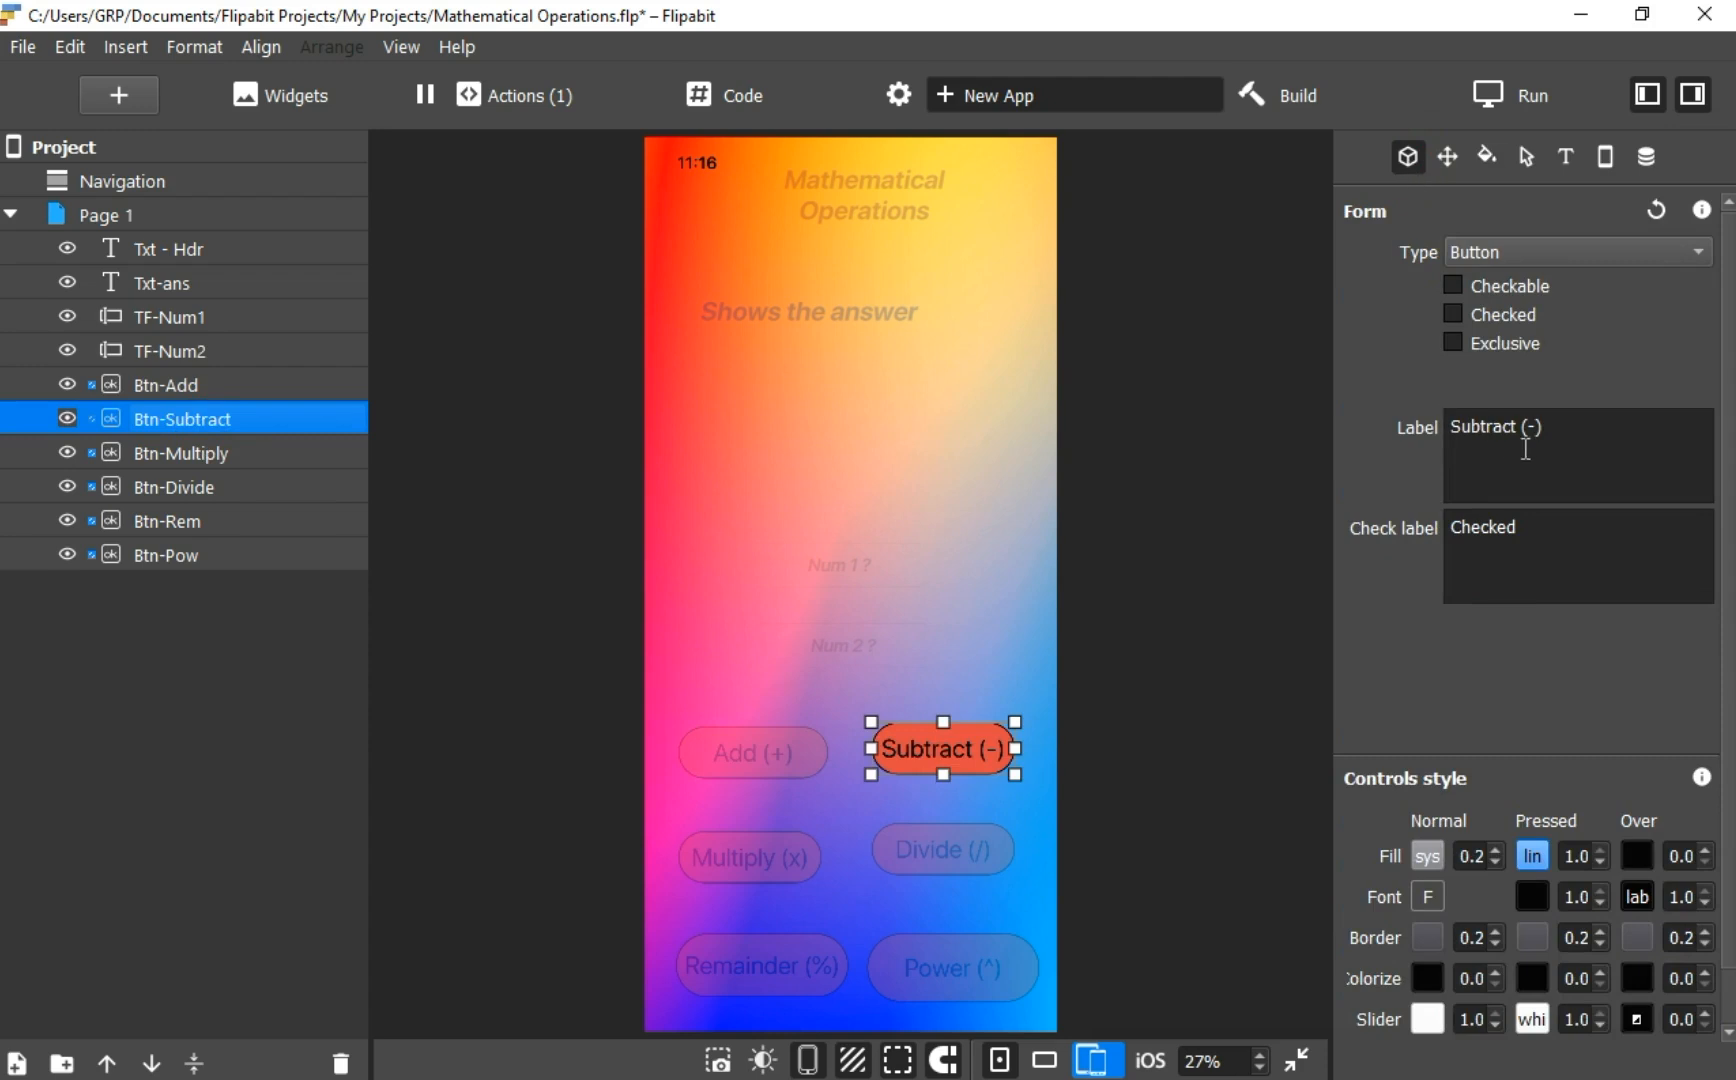
{"action": "left_click", "coordinate": [1566, 158]}
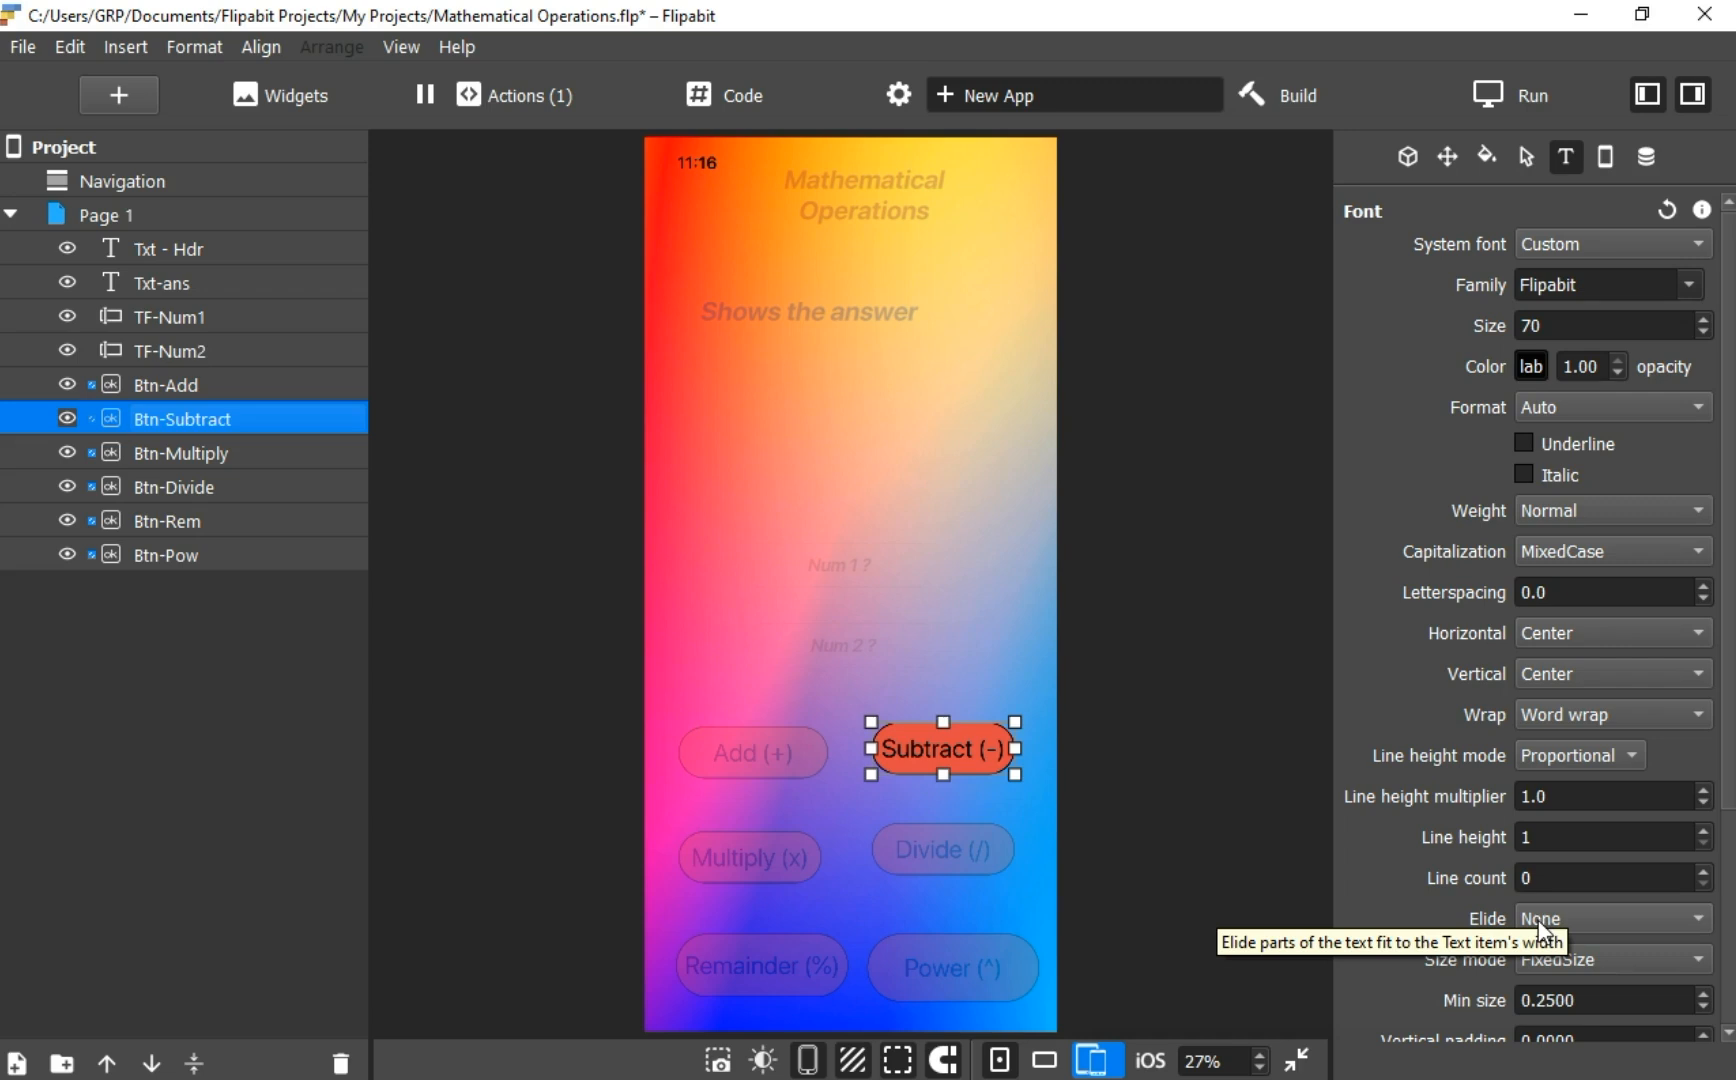
{"action": "left_click", "coordinate": [1484, 157]}
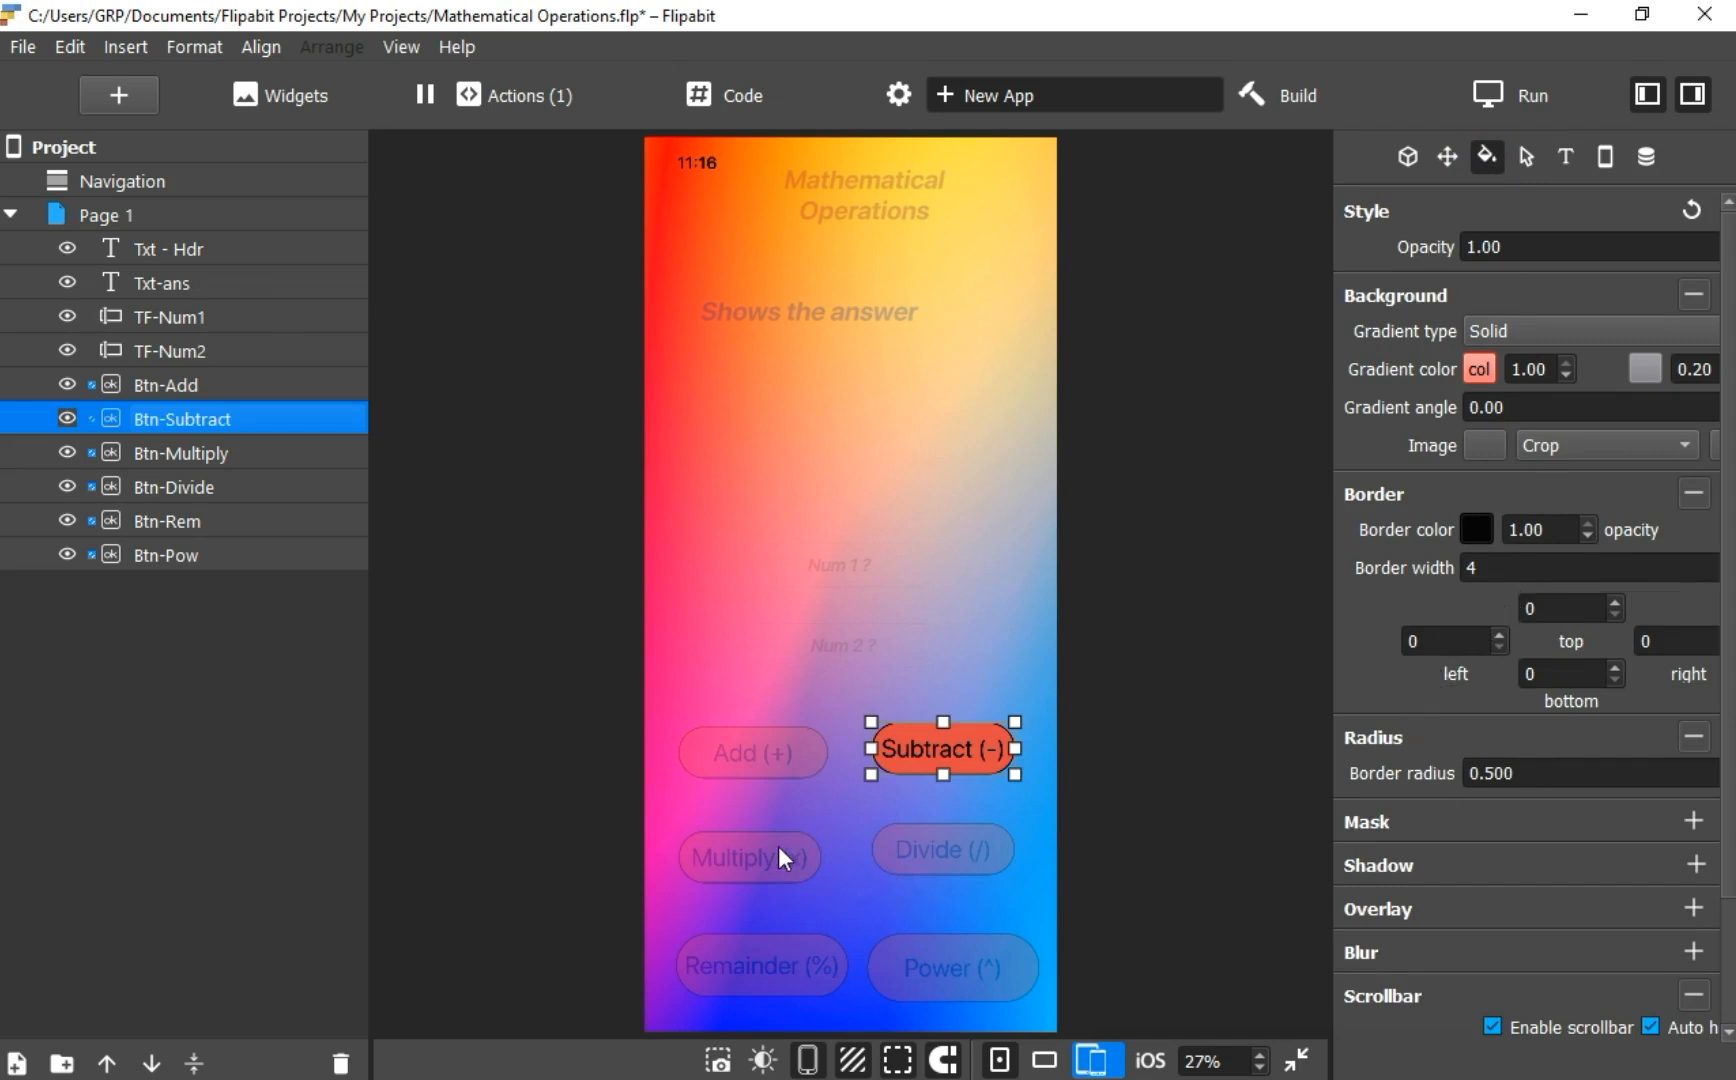
Review the label, style and font properties of the Btn-Multiply and Btn-Divide buttons
{"action": "left_click", "coordinate": [205, 458]}
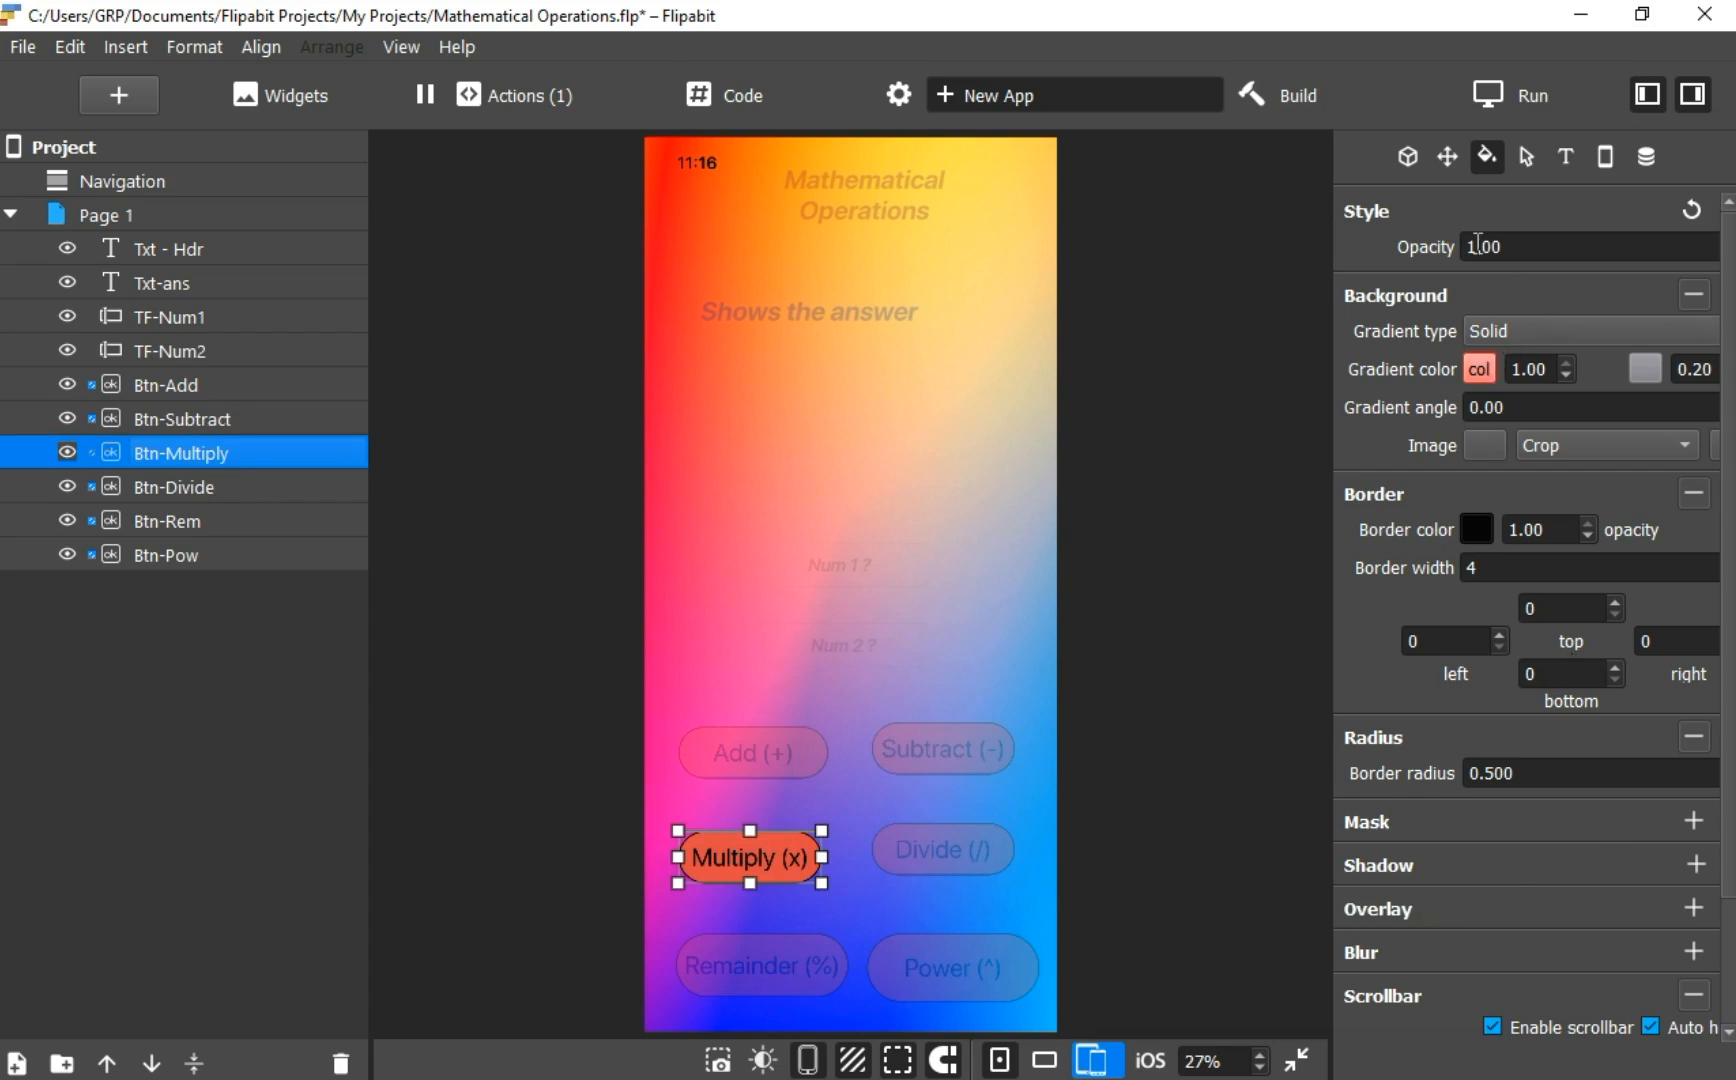
{"action": "left_click", "coordinate": [1408, 157]}
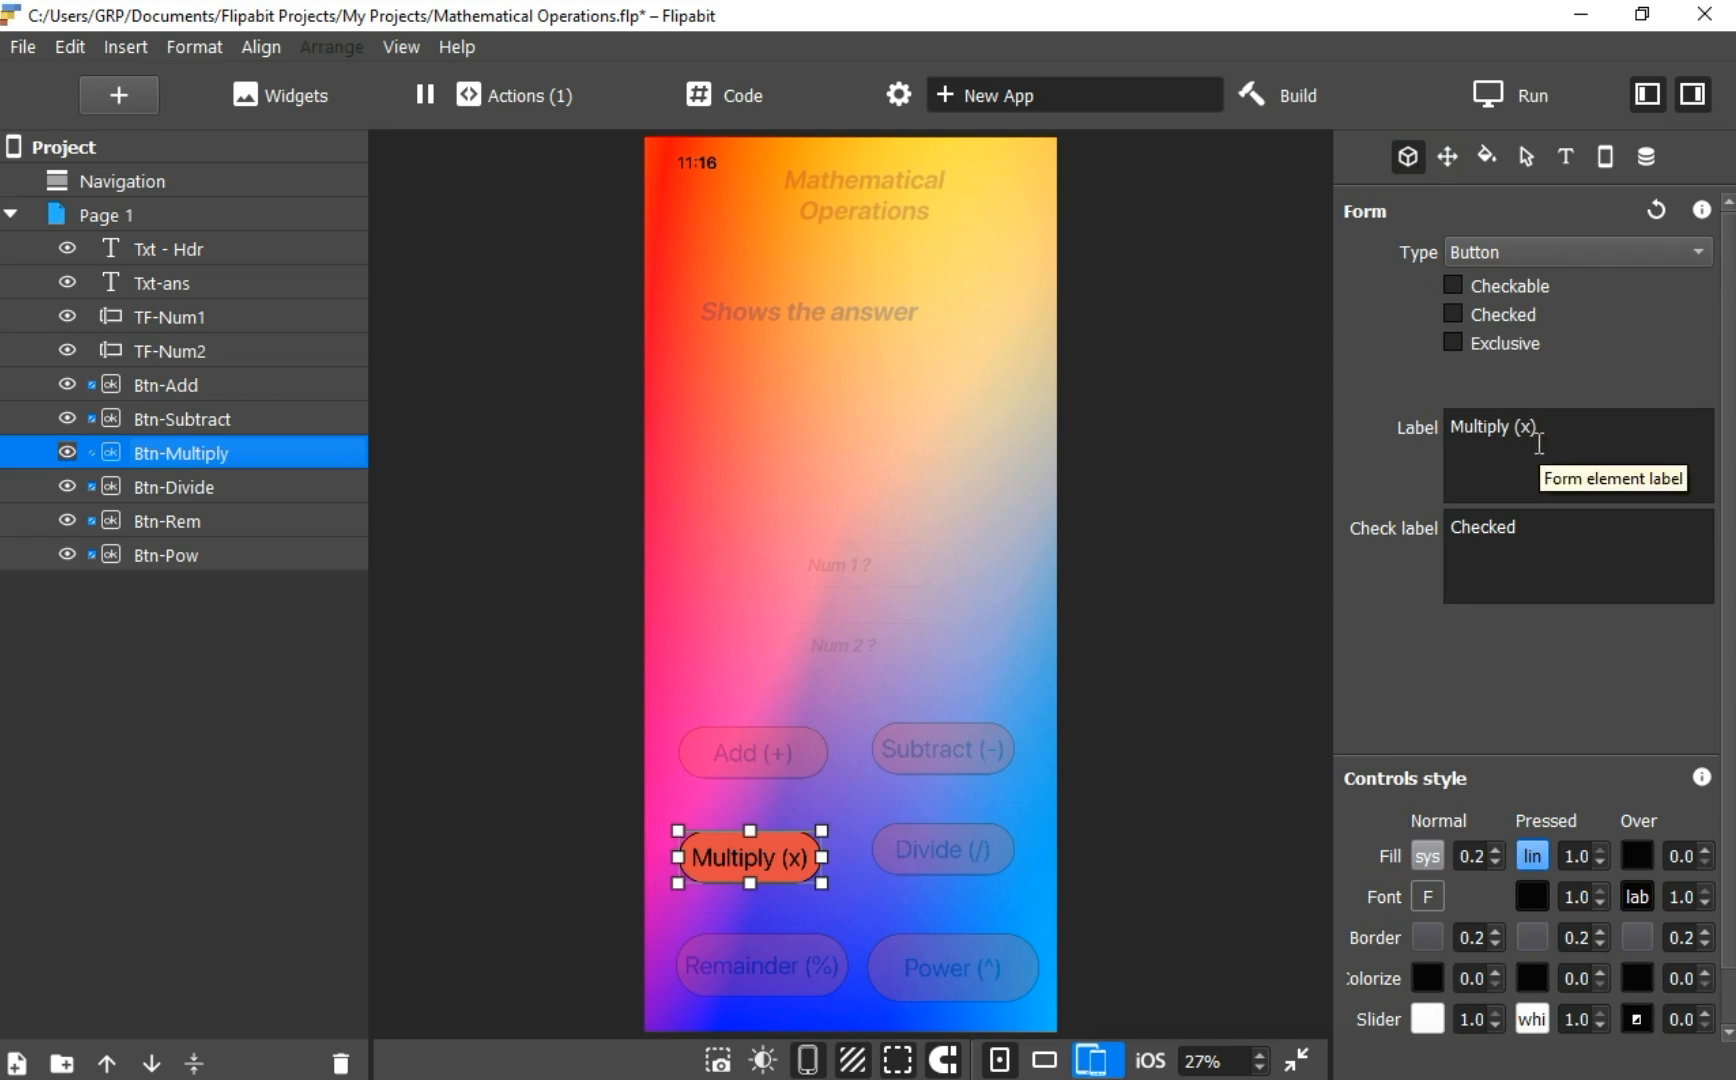
{"action": "left_click", "coordinate": [1484, 157]}
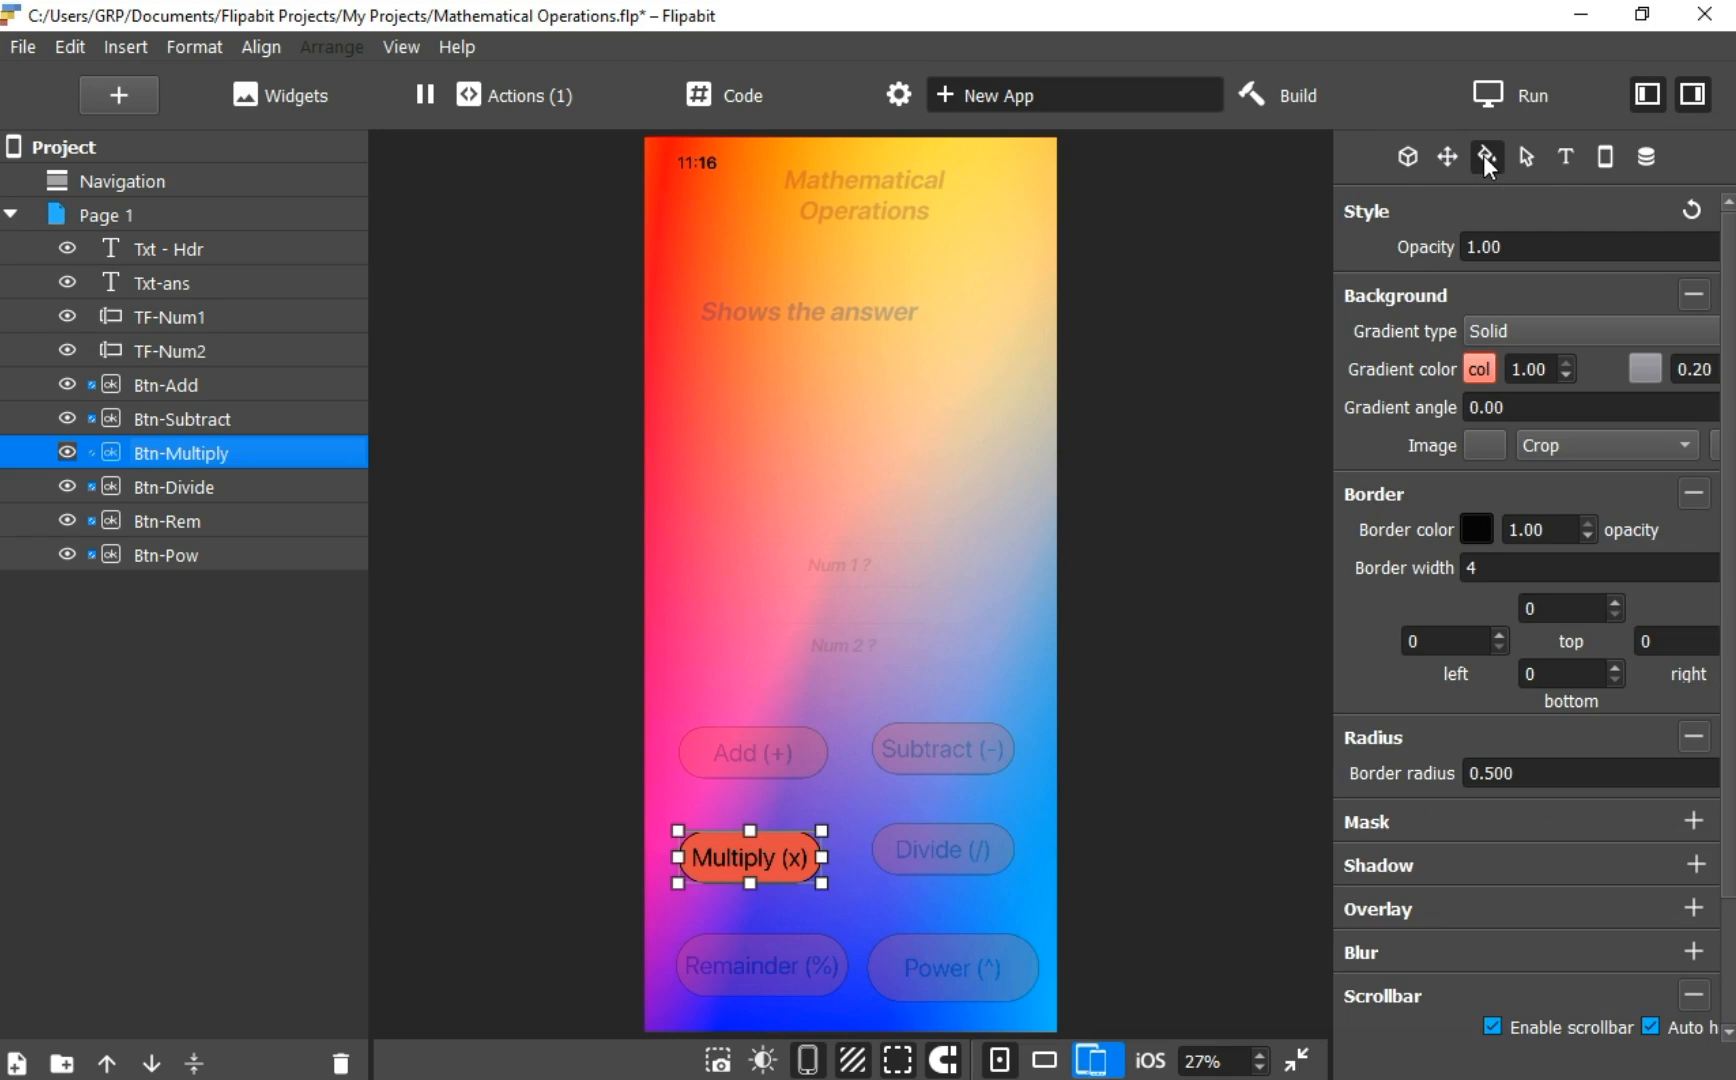
{"action": "left_click", "coordinate": [1565, 157]}
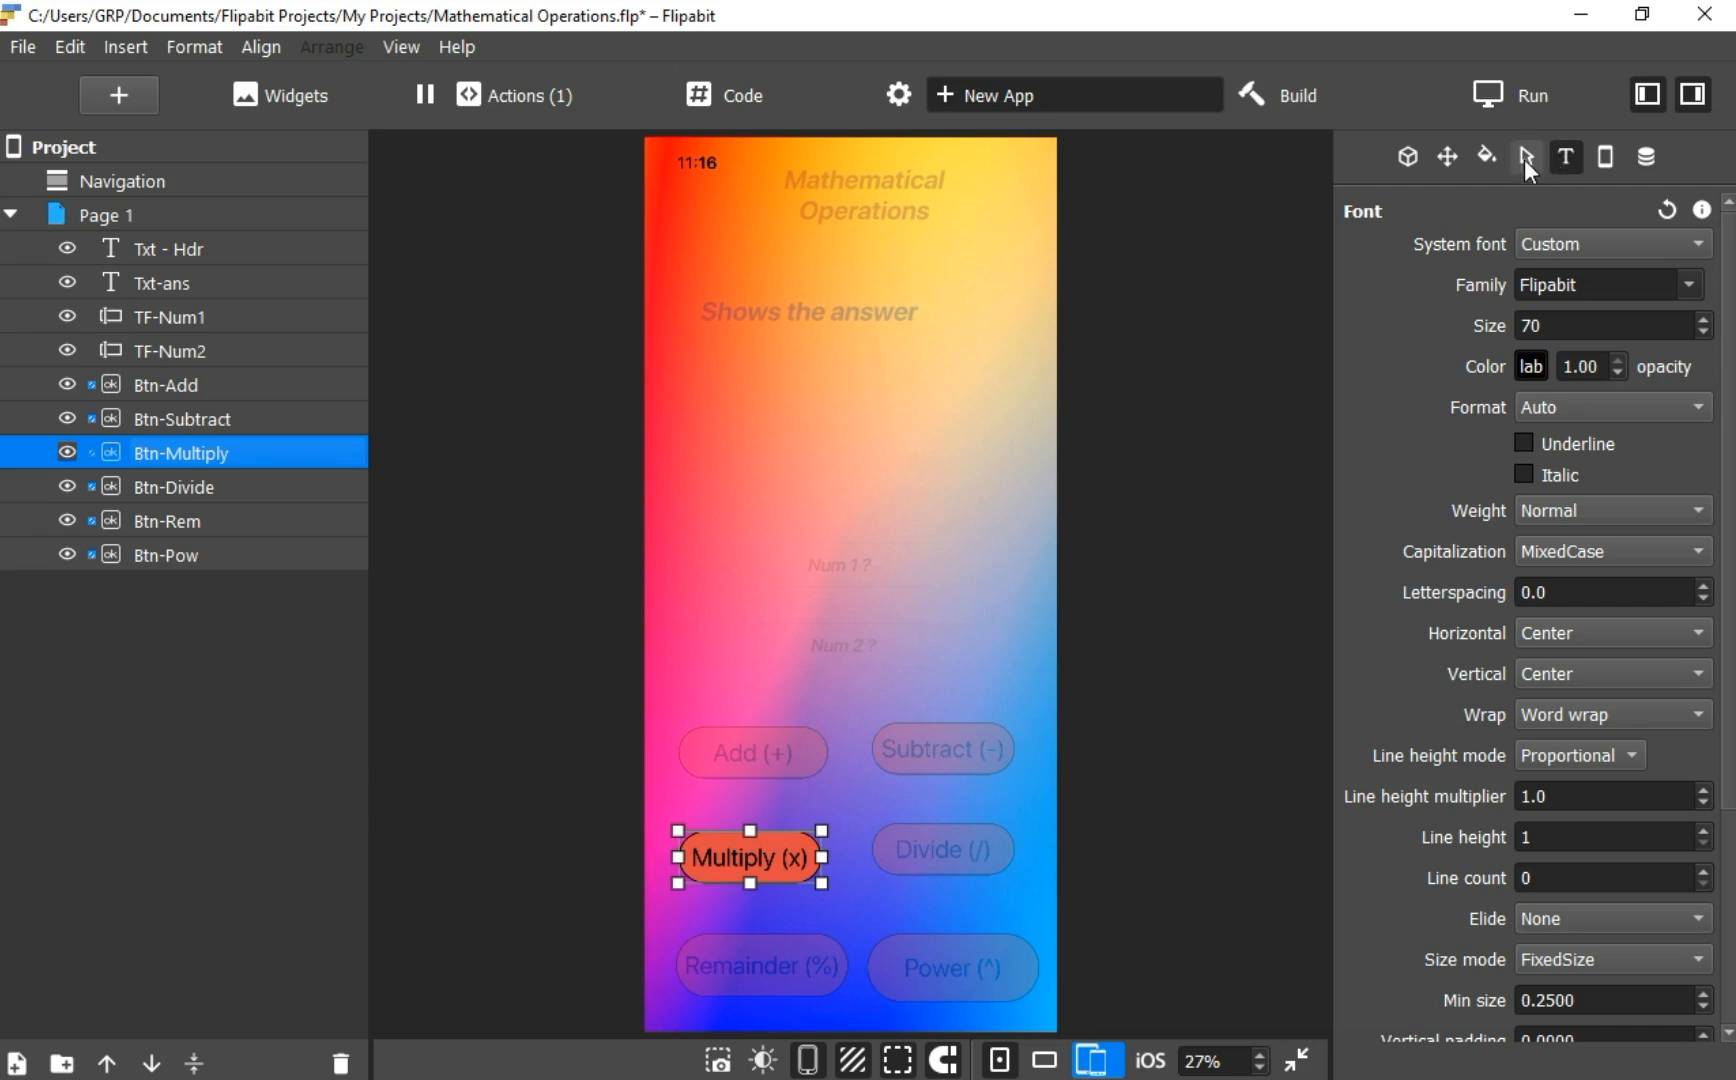
{"action": "left_click", "coordinate": [157, 484]}
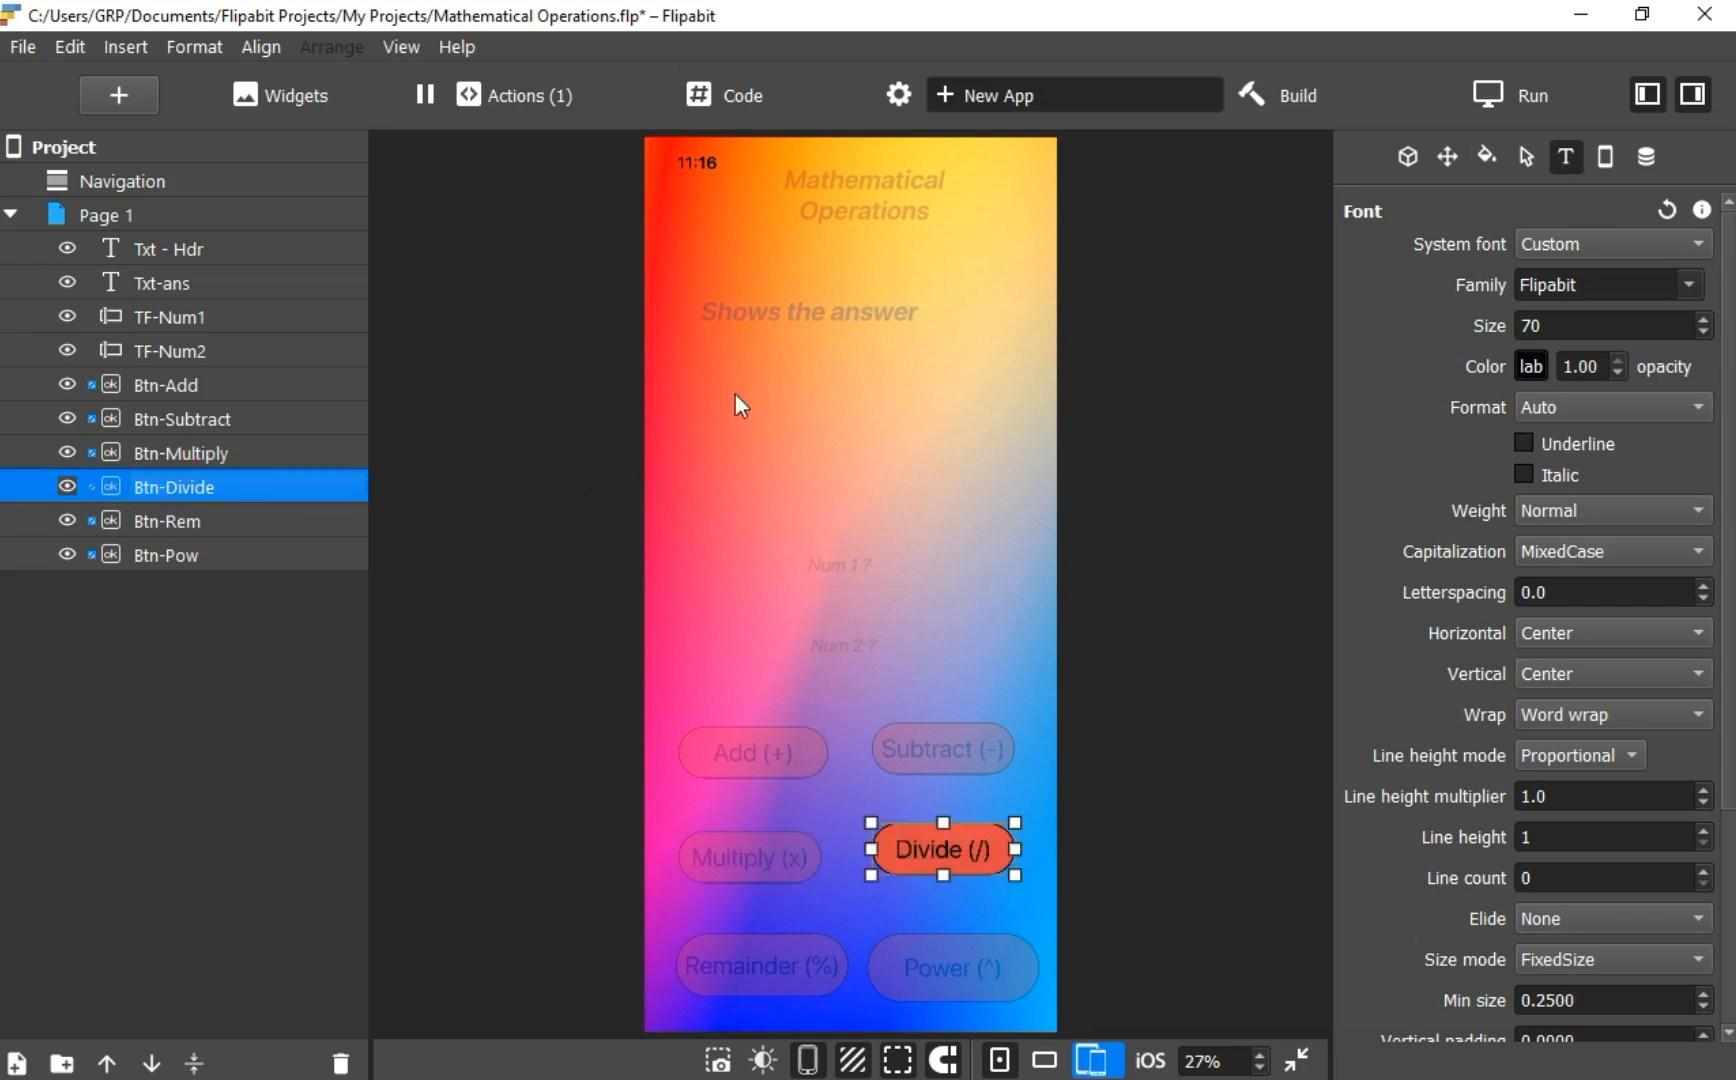
{"action": "left_click", "coordinate": [1406, 157]}
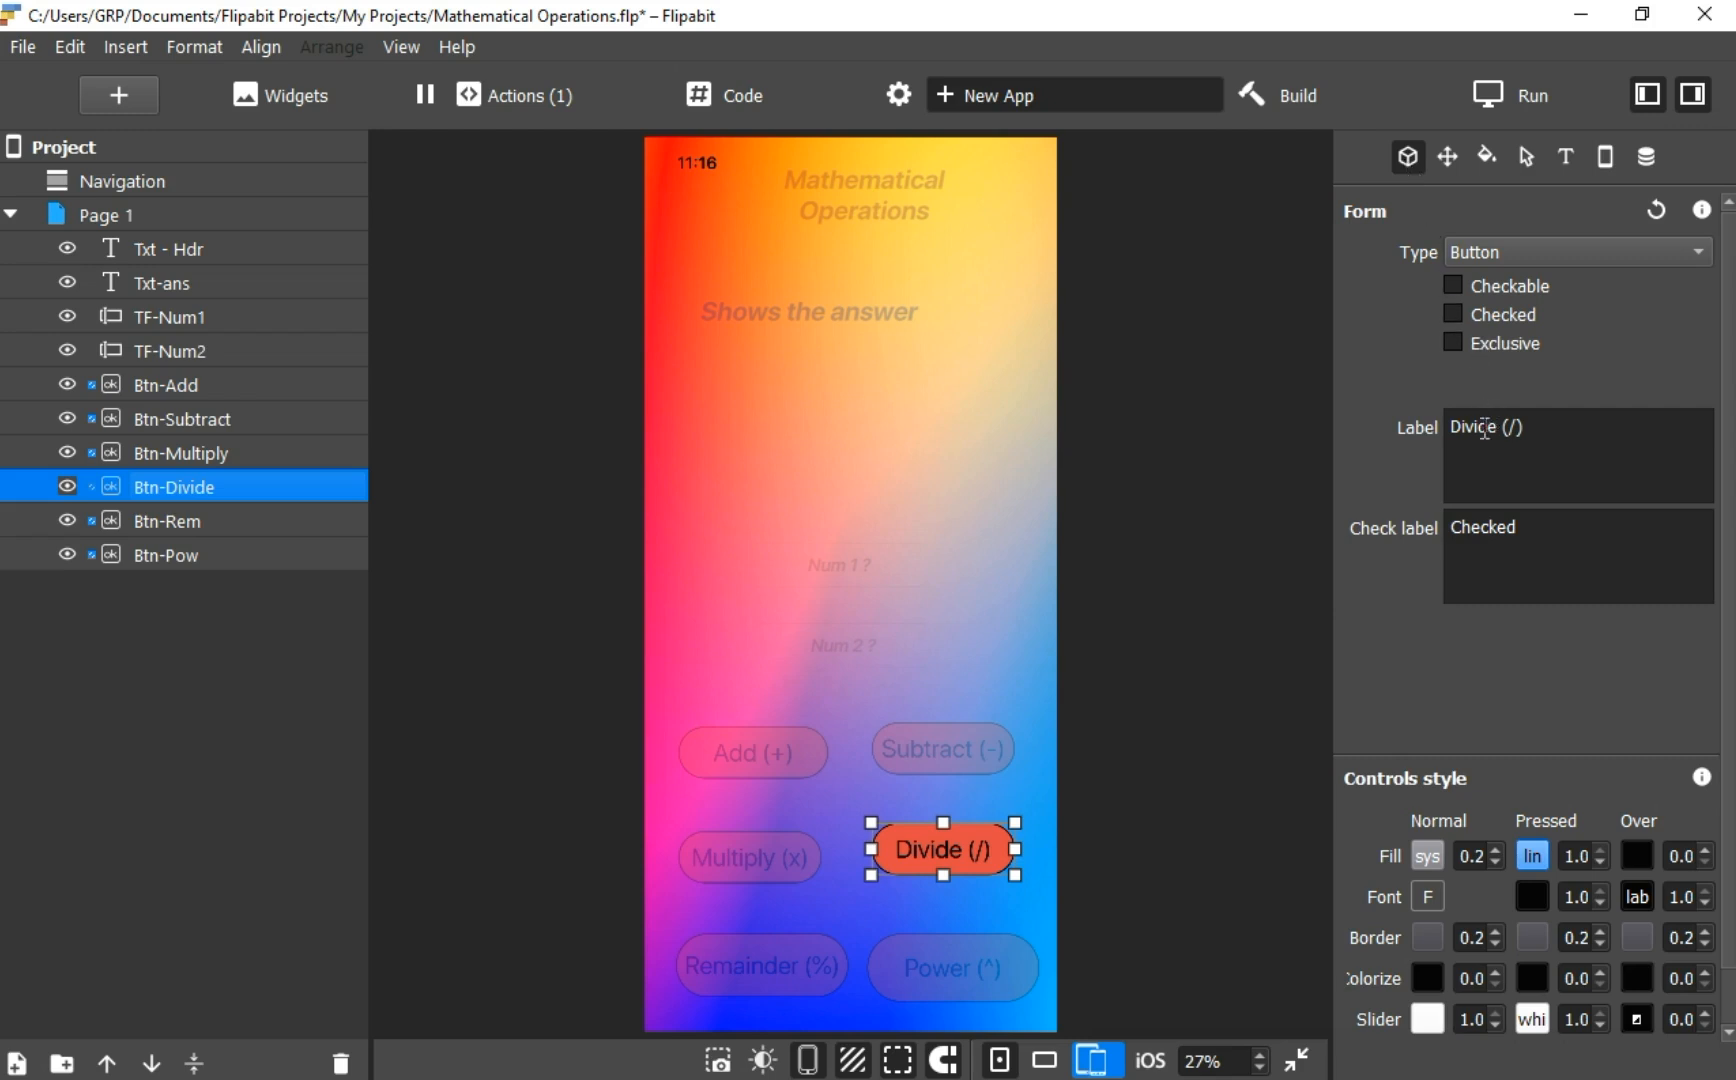
{"action": "left_click", "coordinate": [1487, 155]}
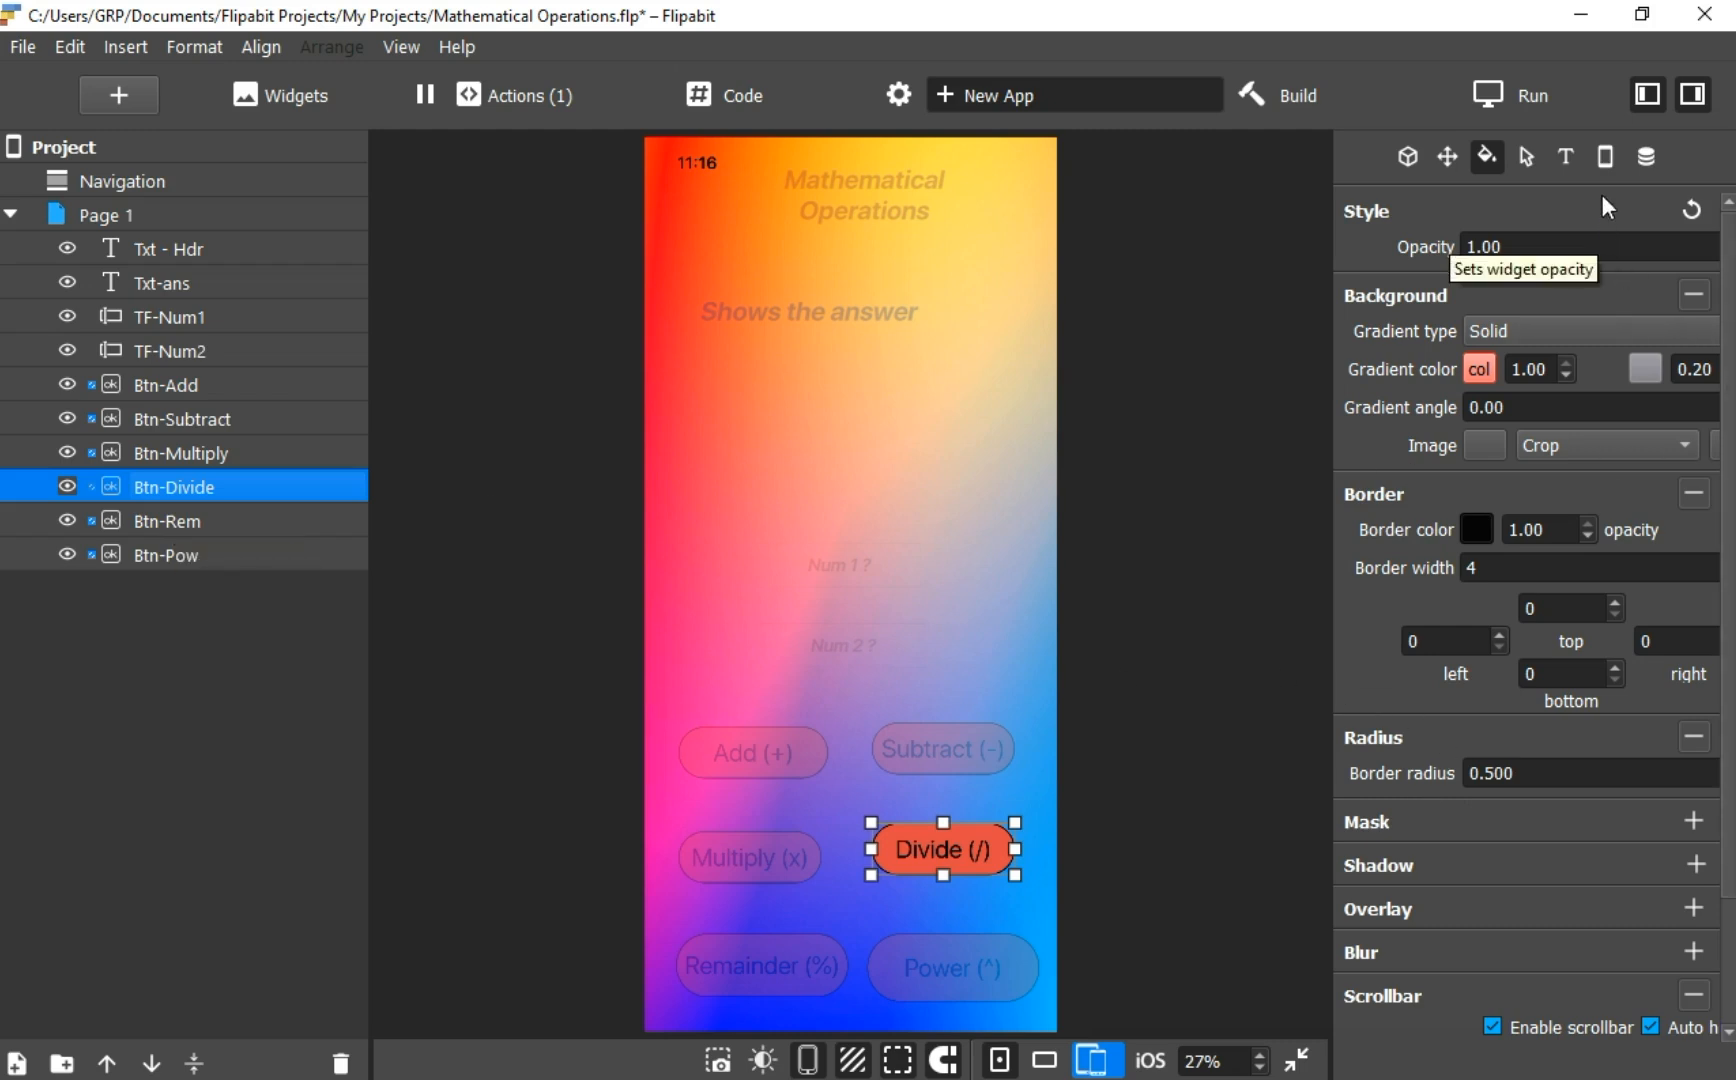
{"action": "left_click", "coordinate": [1567, 158]}
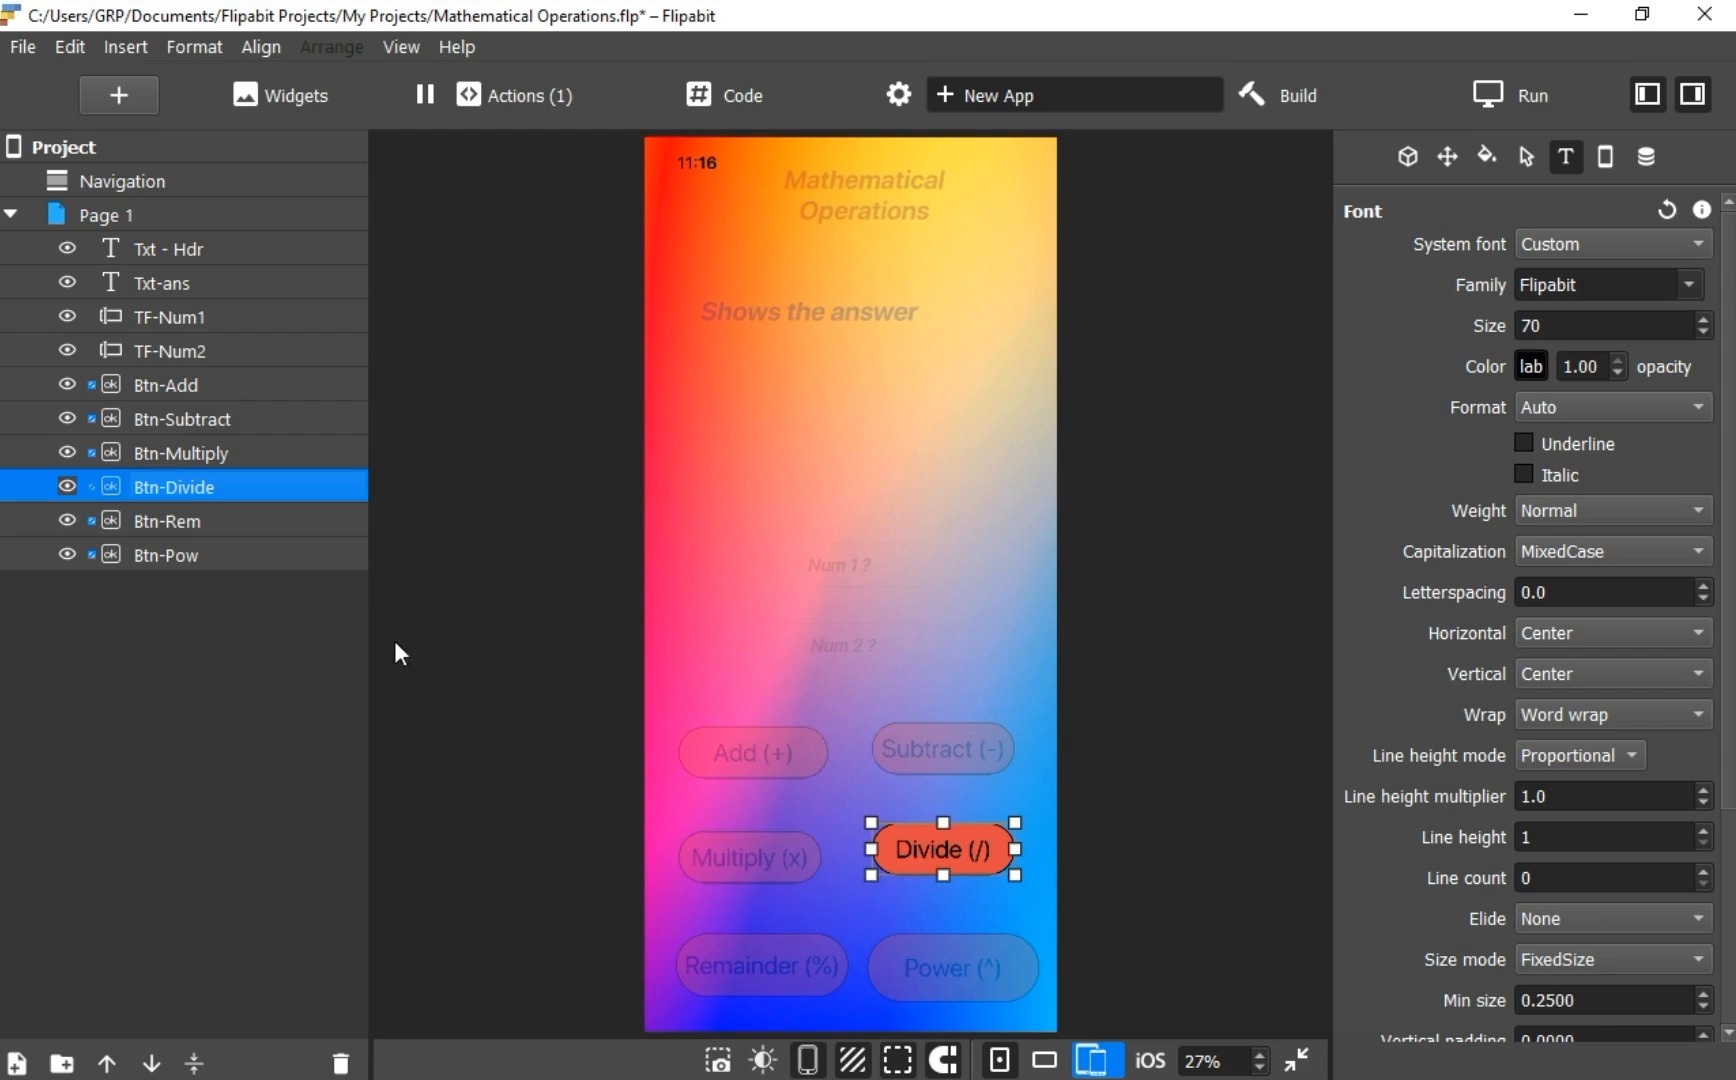
Review the label and style properties of Btn-Rem and Btn-Pow, including the font settings of Btn-Pow
{"action": "left_click", "coordinate": [187, 525]}
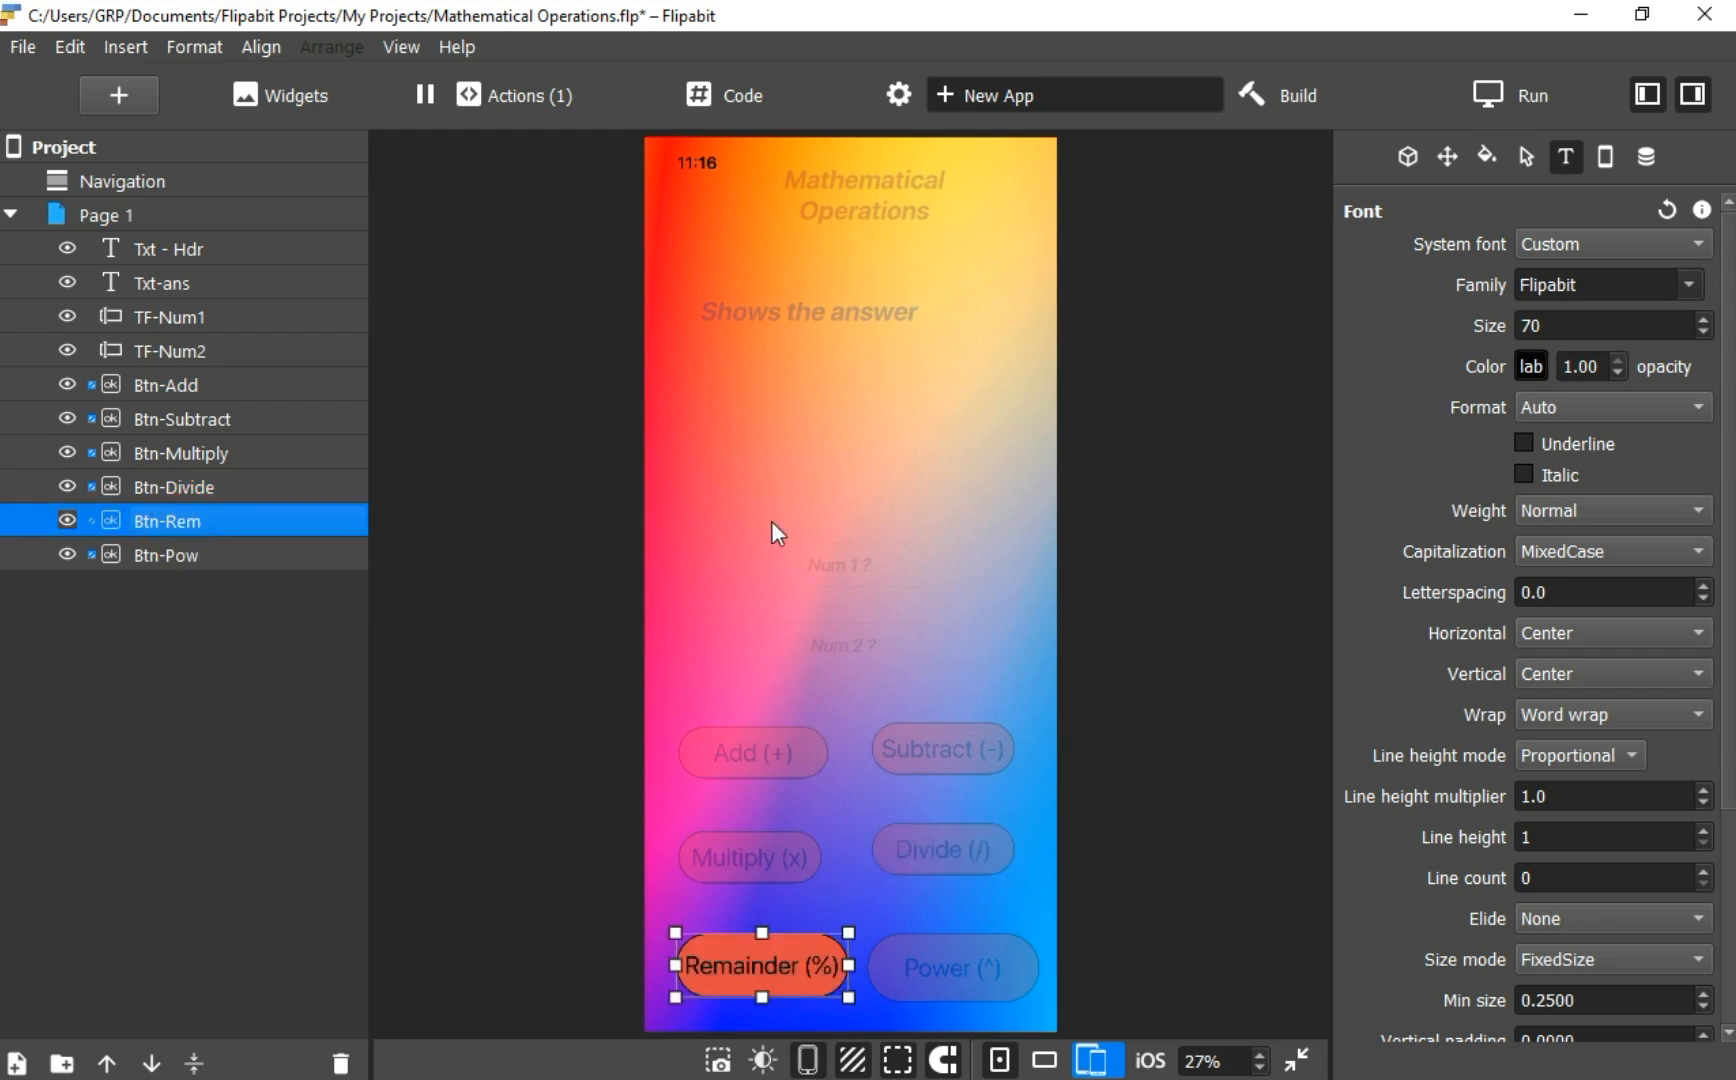
{"action": "left_click", "coordinate": [1409, 157]}
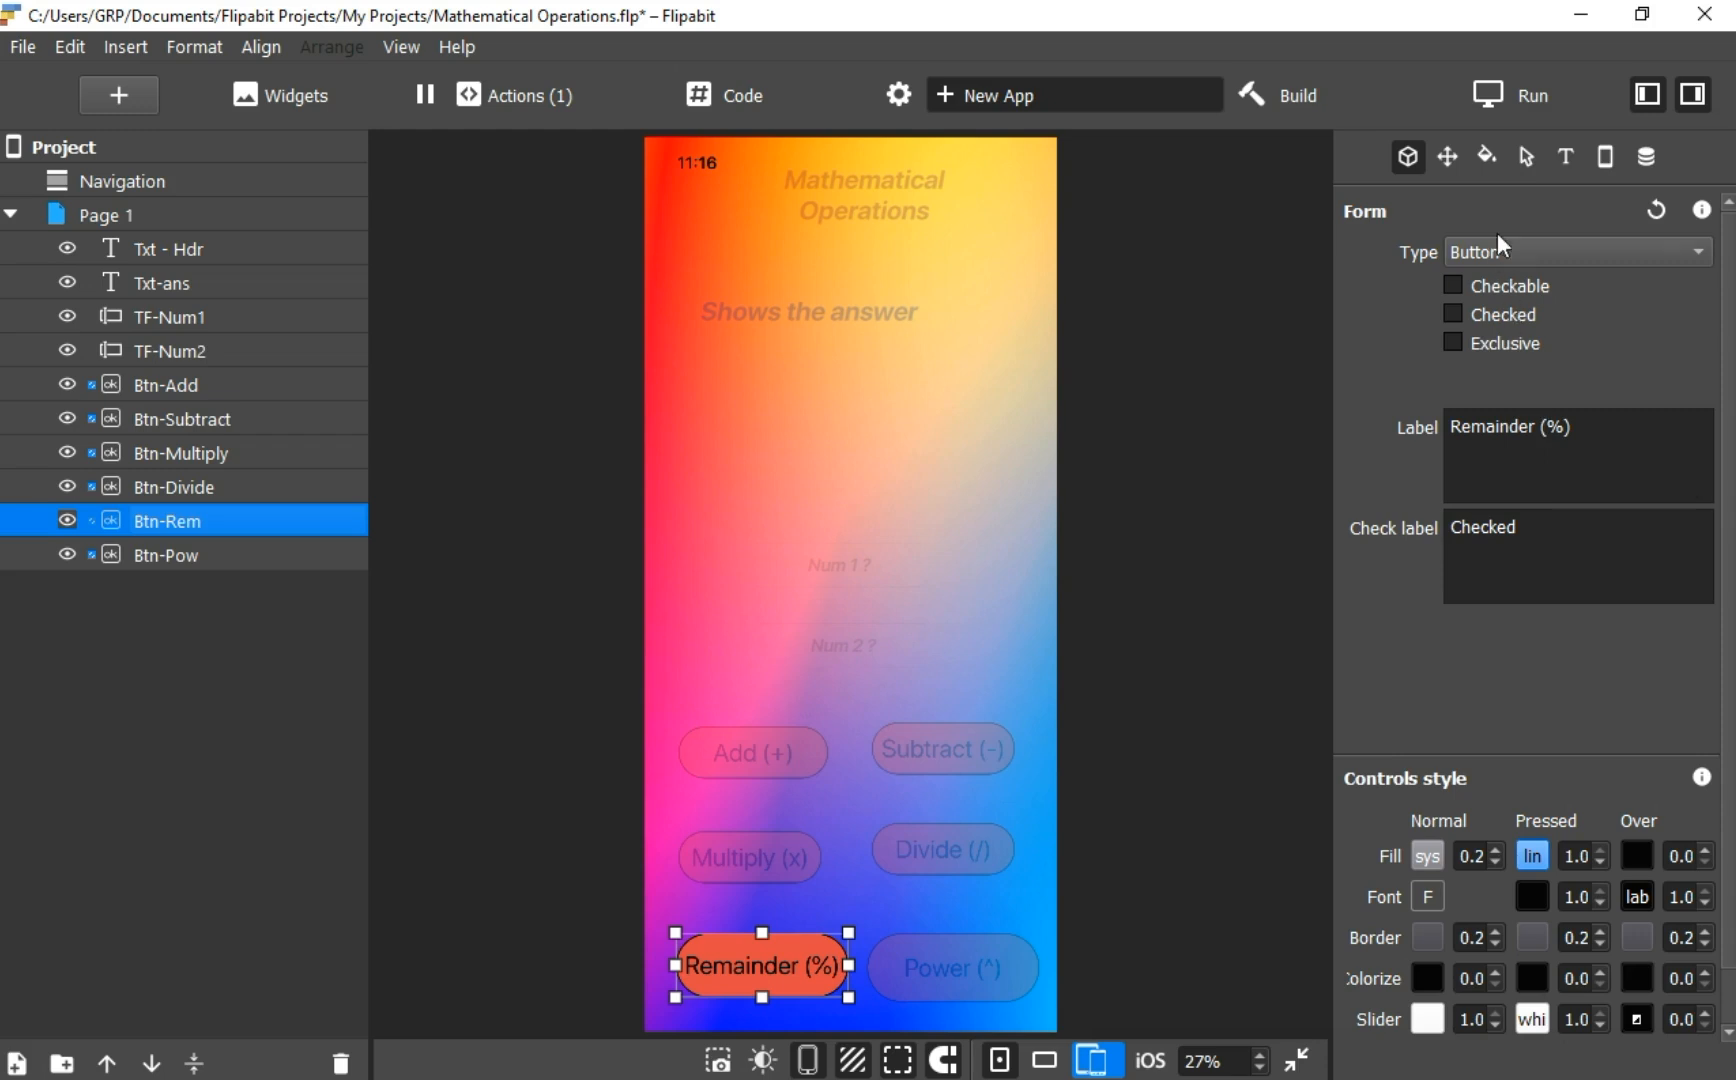
{"action": "left_click", "coordinate": [1485, 157]}
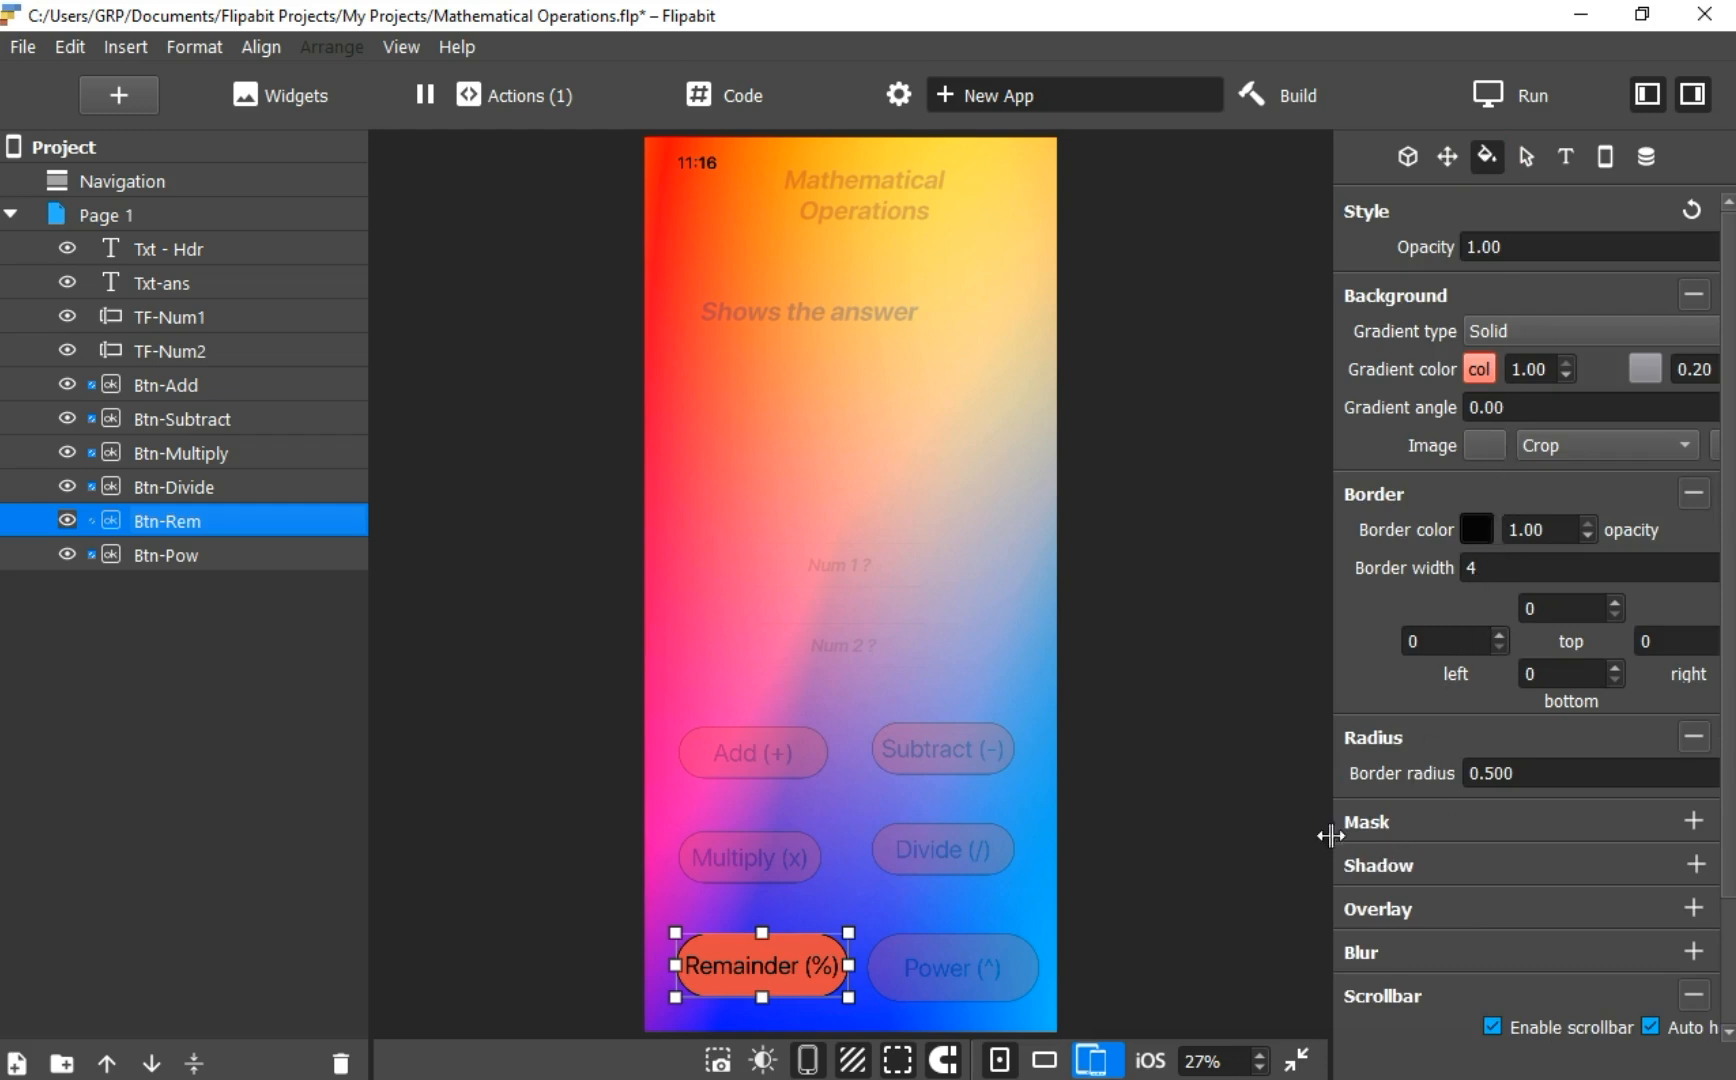
{"action": "left_click", "coordinate": [191, 564]}
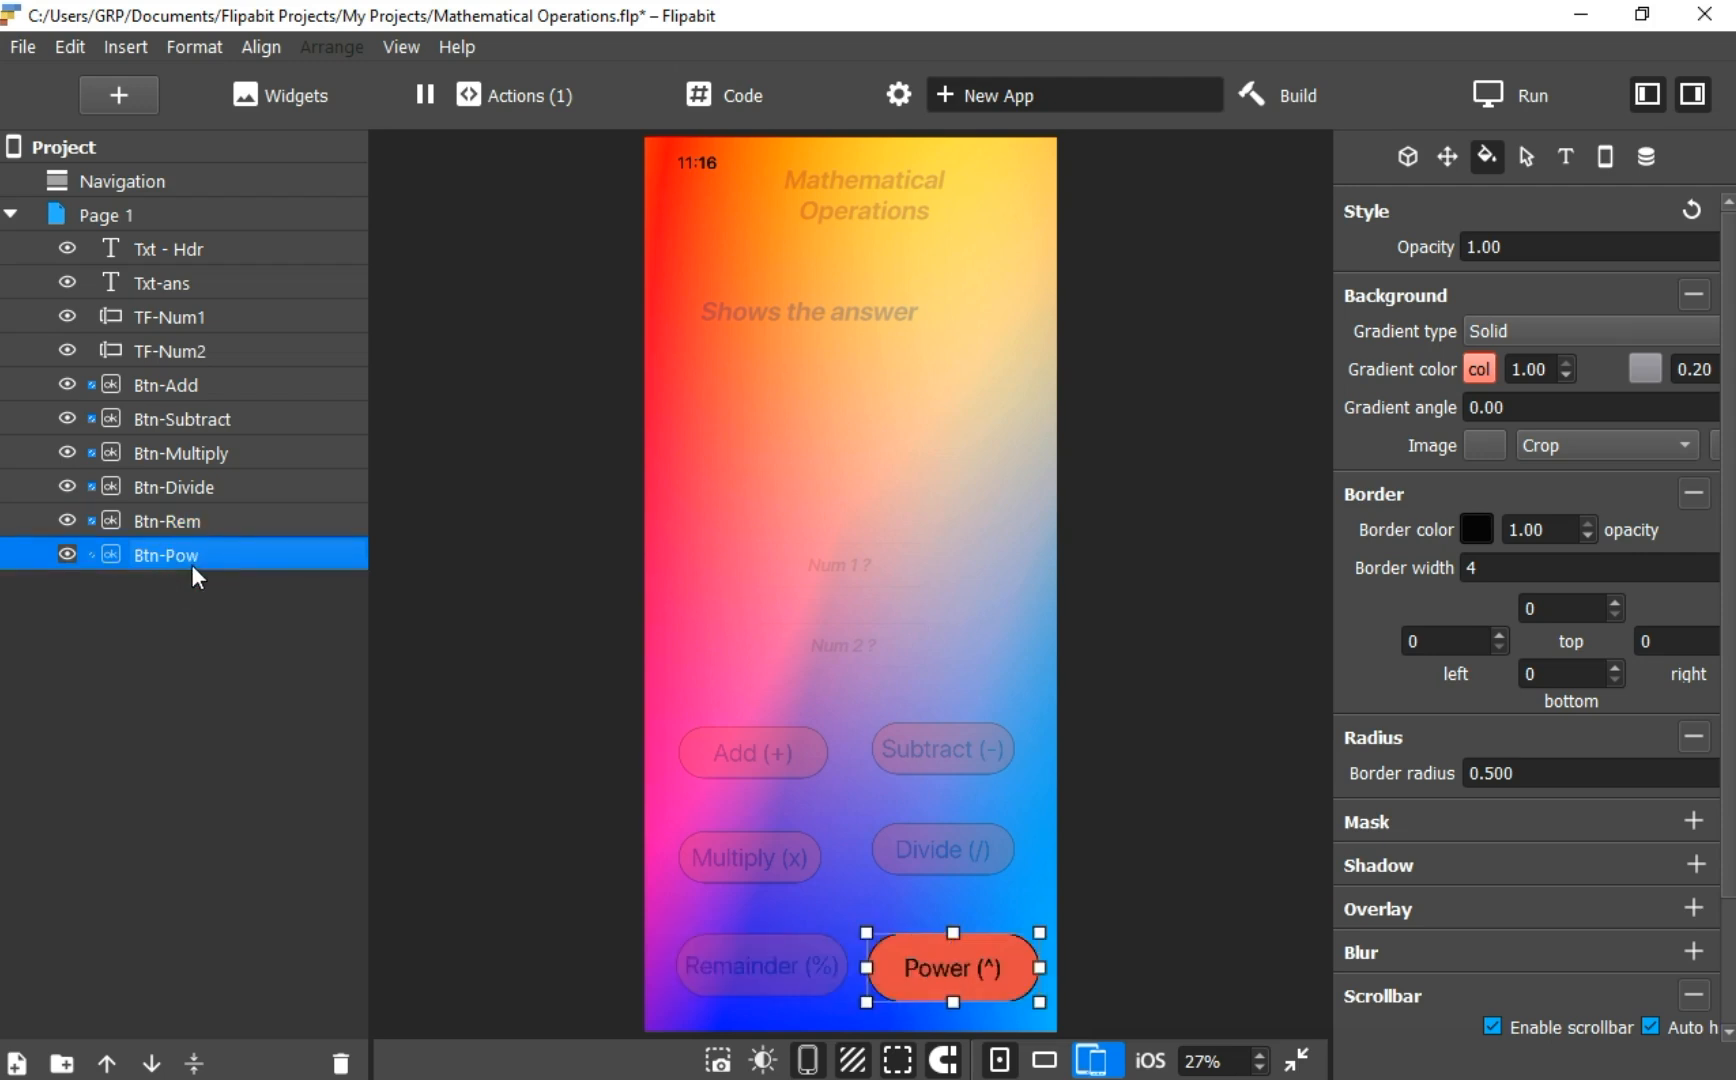
{"action": "left_click", "coordinate": [1415, 151]}
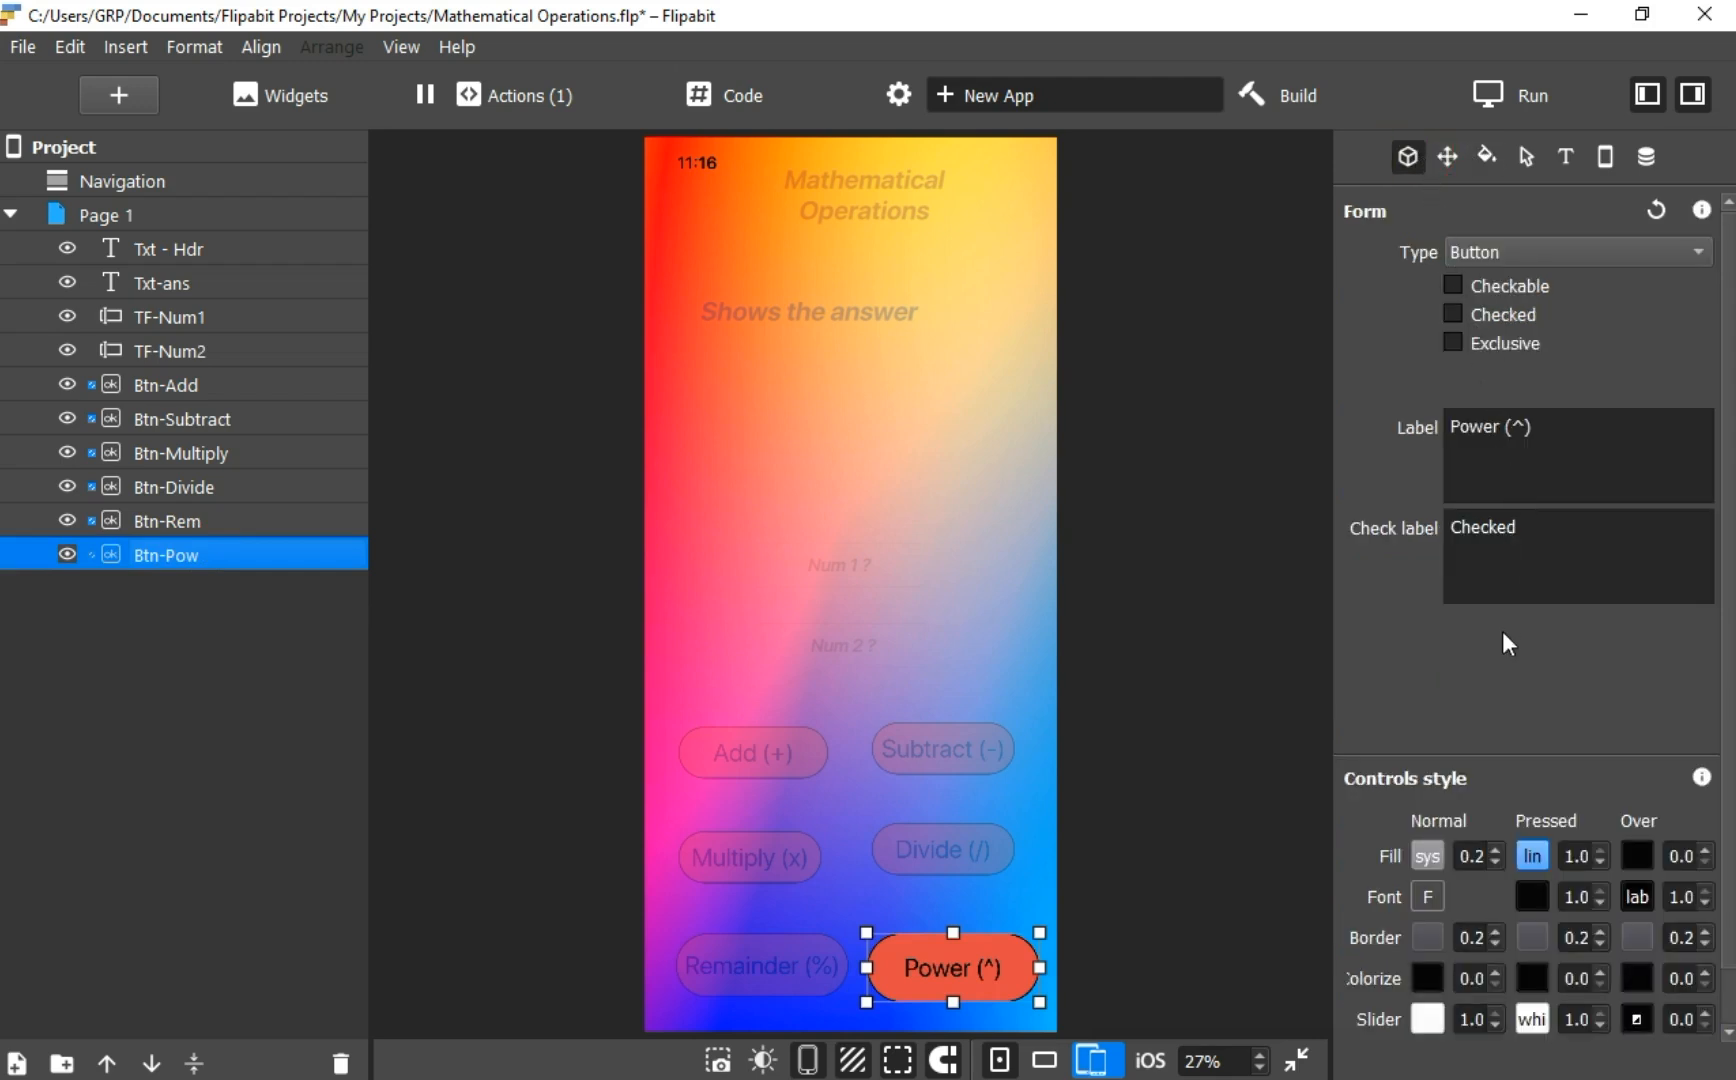
{"action": "left_click", "coordinate": [1485, 155]}
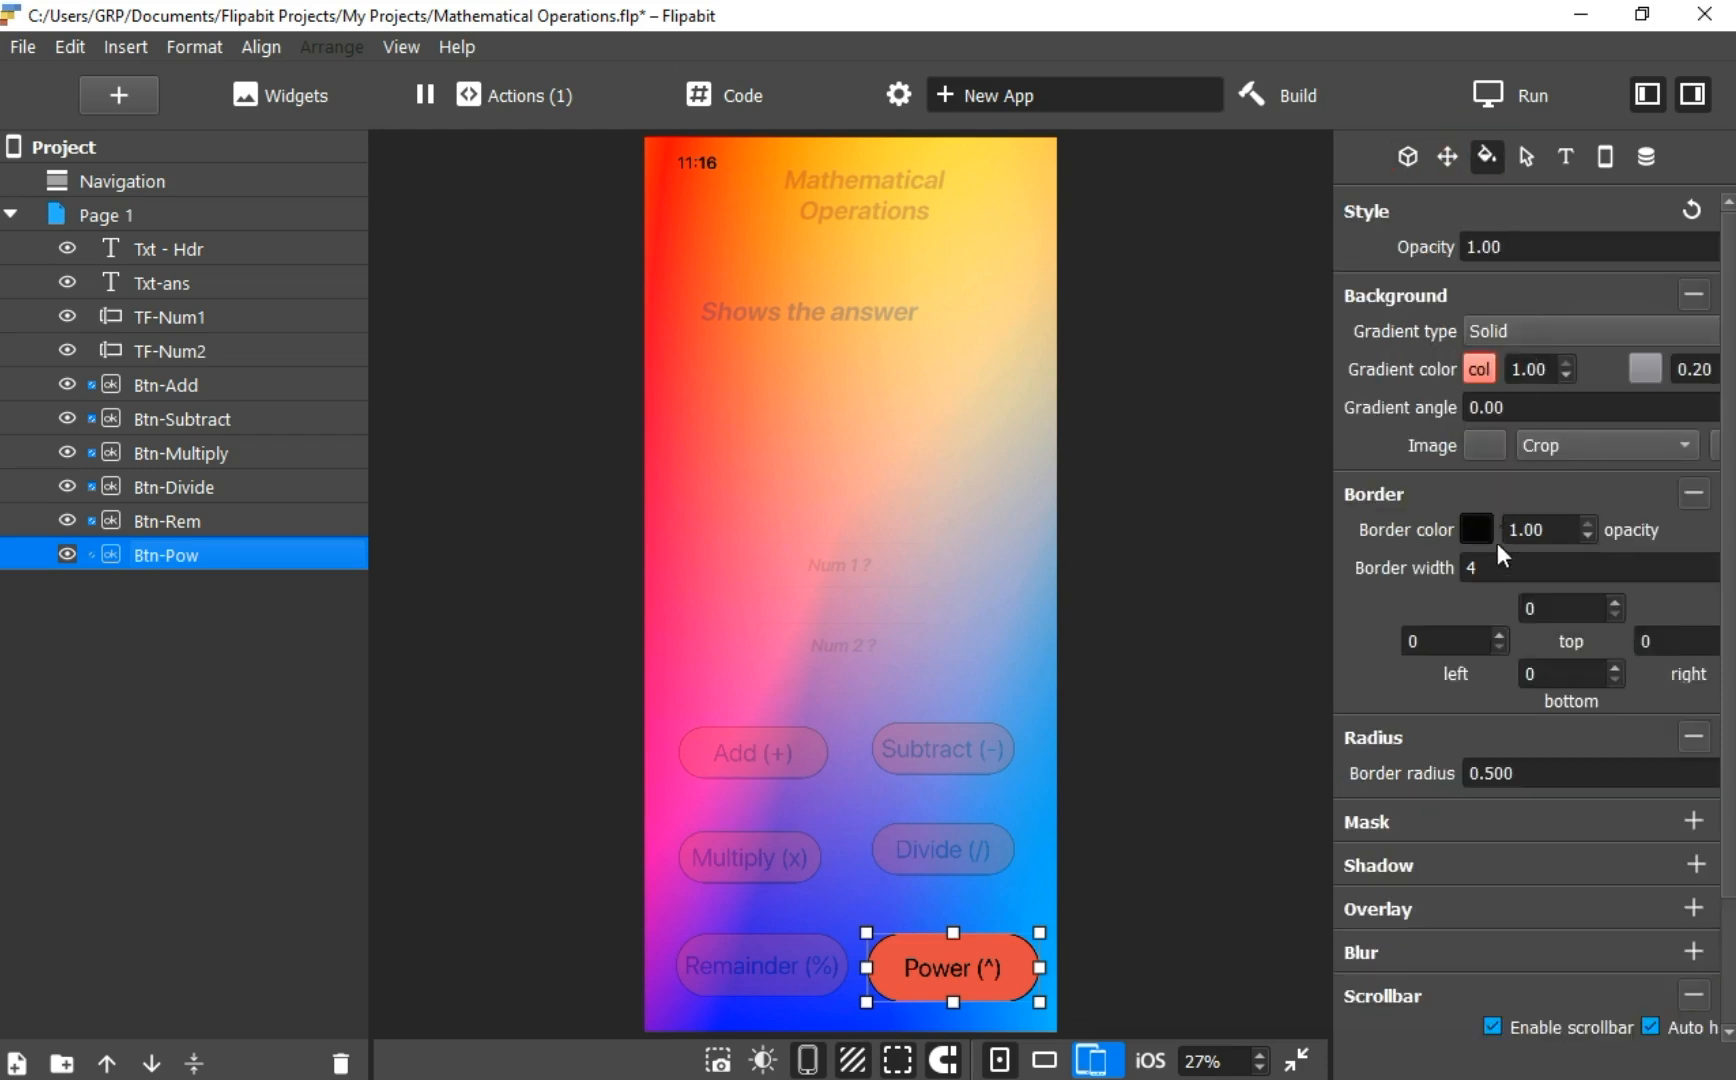
{"action": "left_click", "coordinate": [1542, 96]}
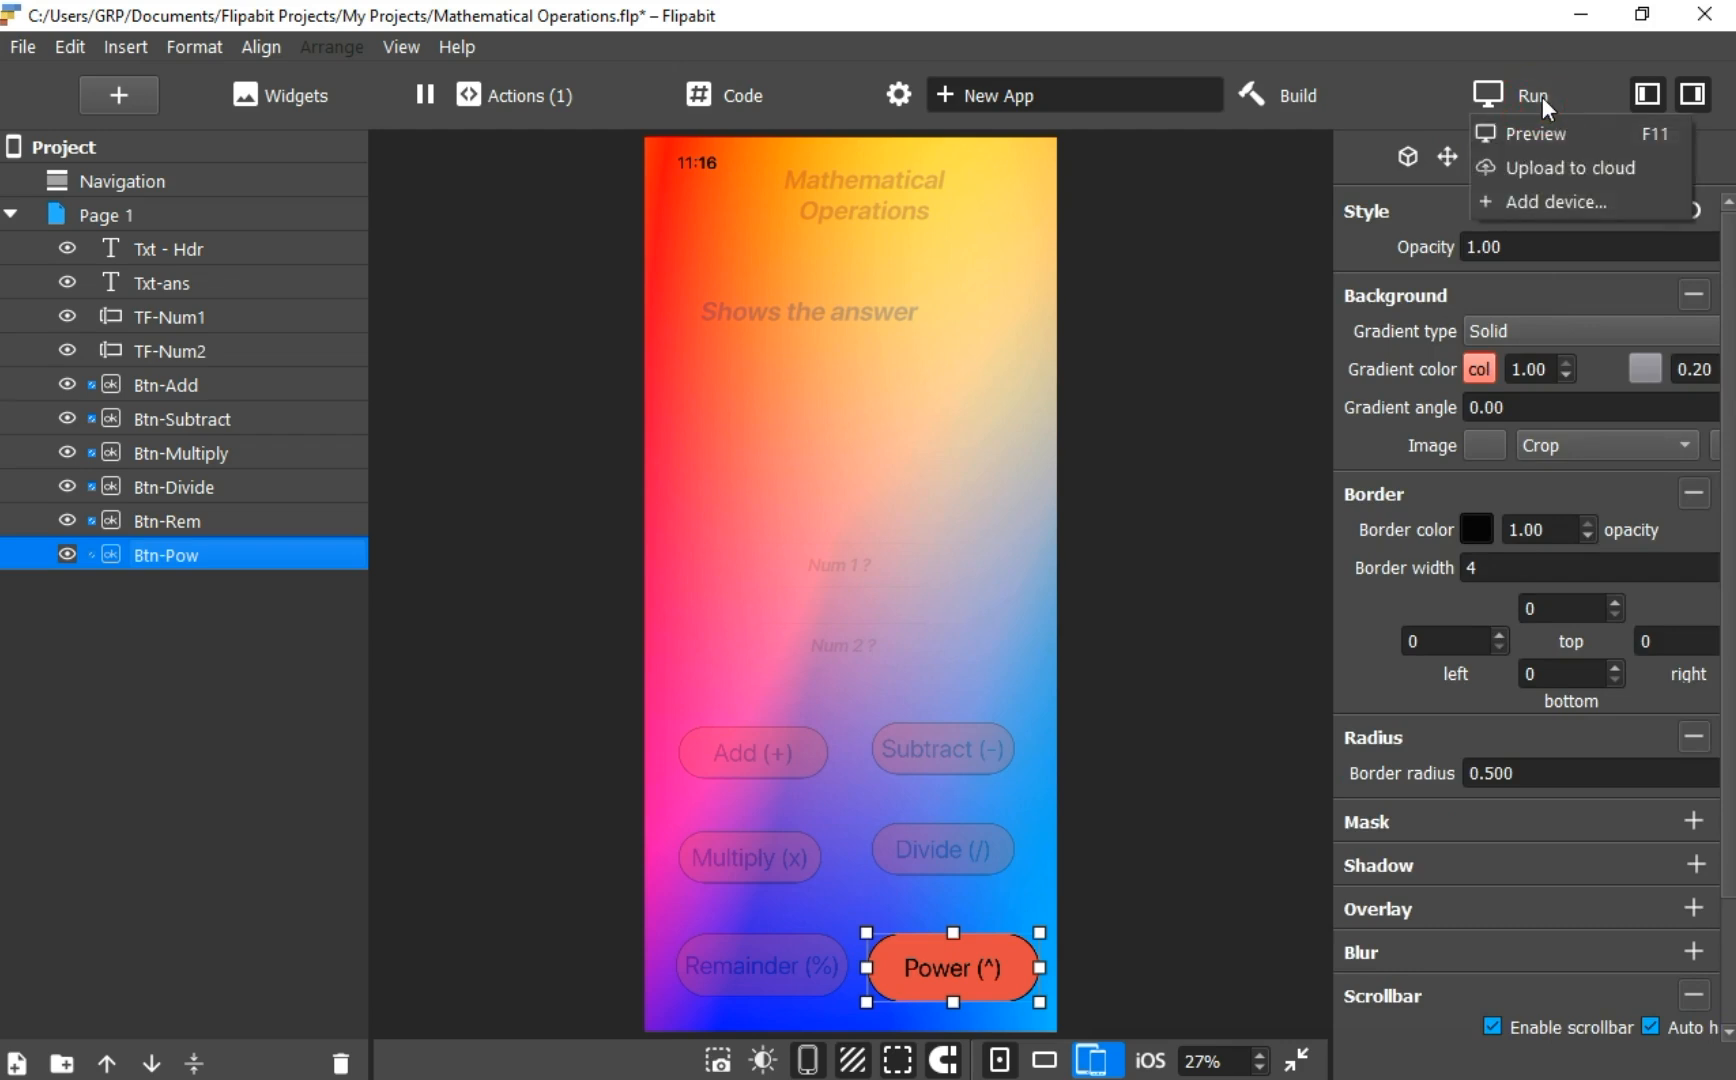
{"action": "left_click", "coordinate": [1294, 194]}
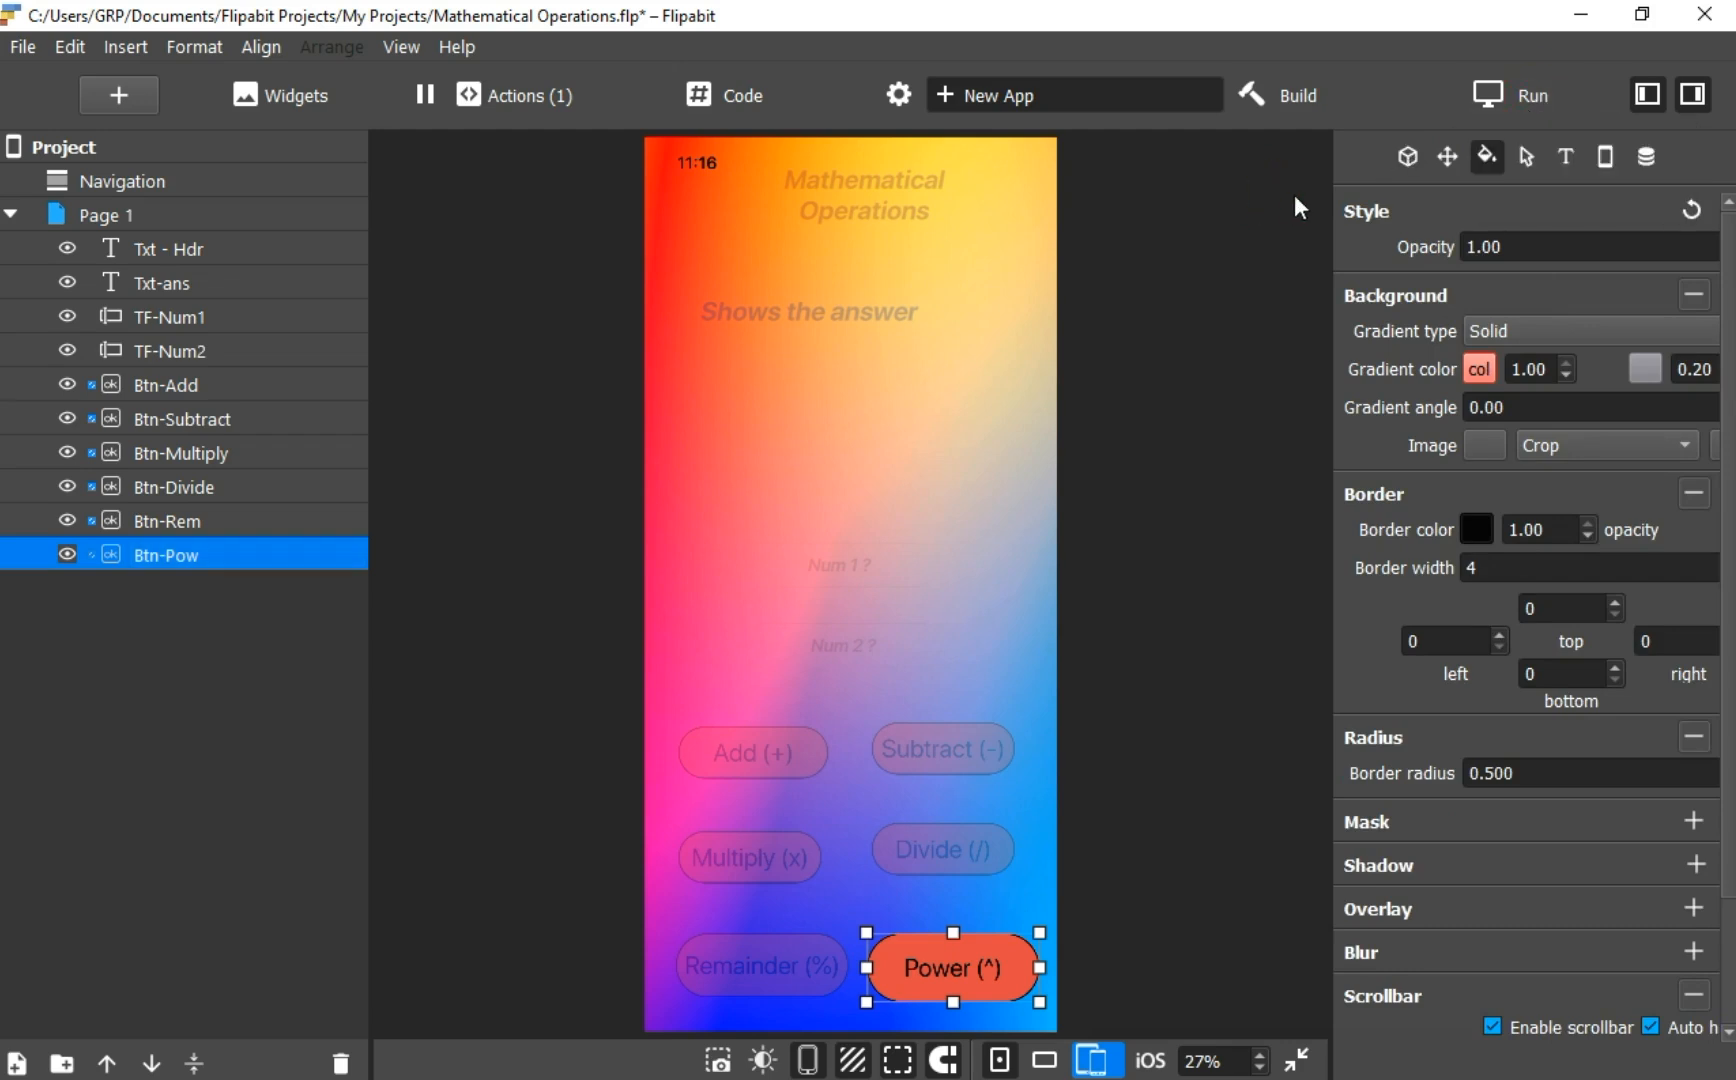
{"action": "left_click", "coordinate": [1566, 158]}
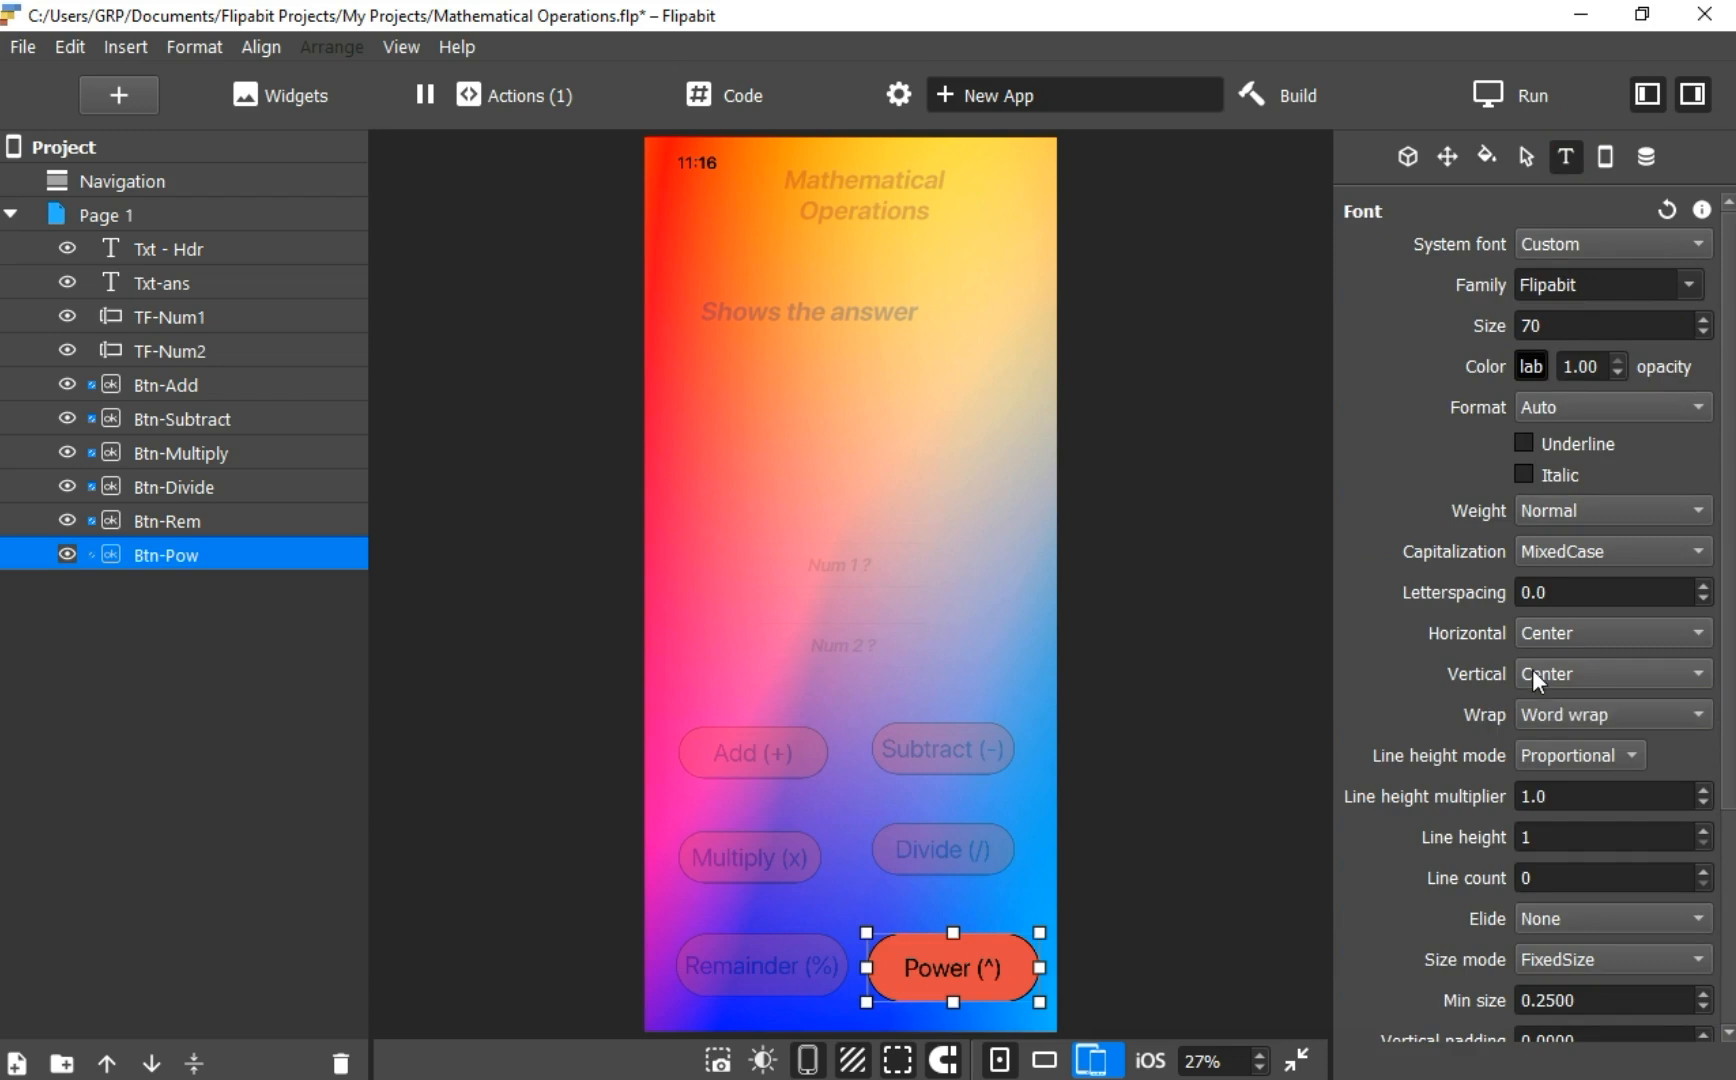
Review the existing action of Btn-Add and read through its script code that sets the text of Txt-ans
{"action": "left_click", "coordinate": [235, 685]}
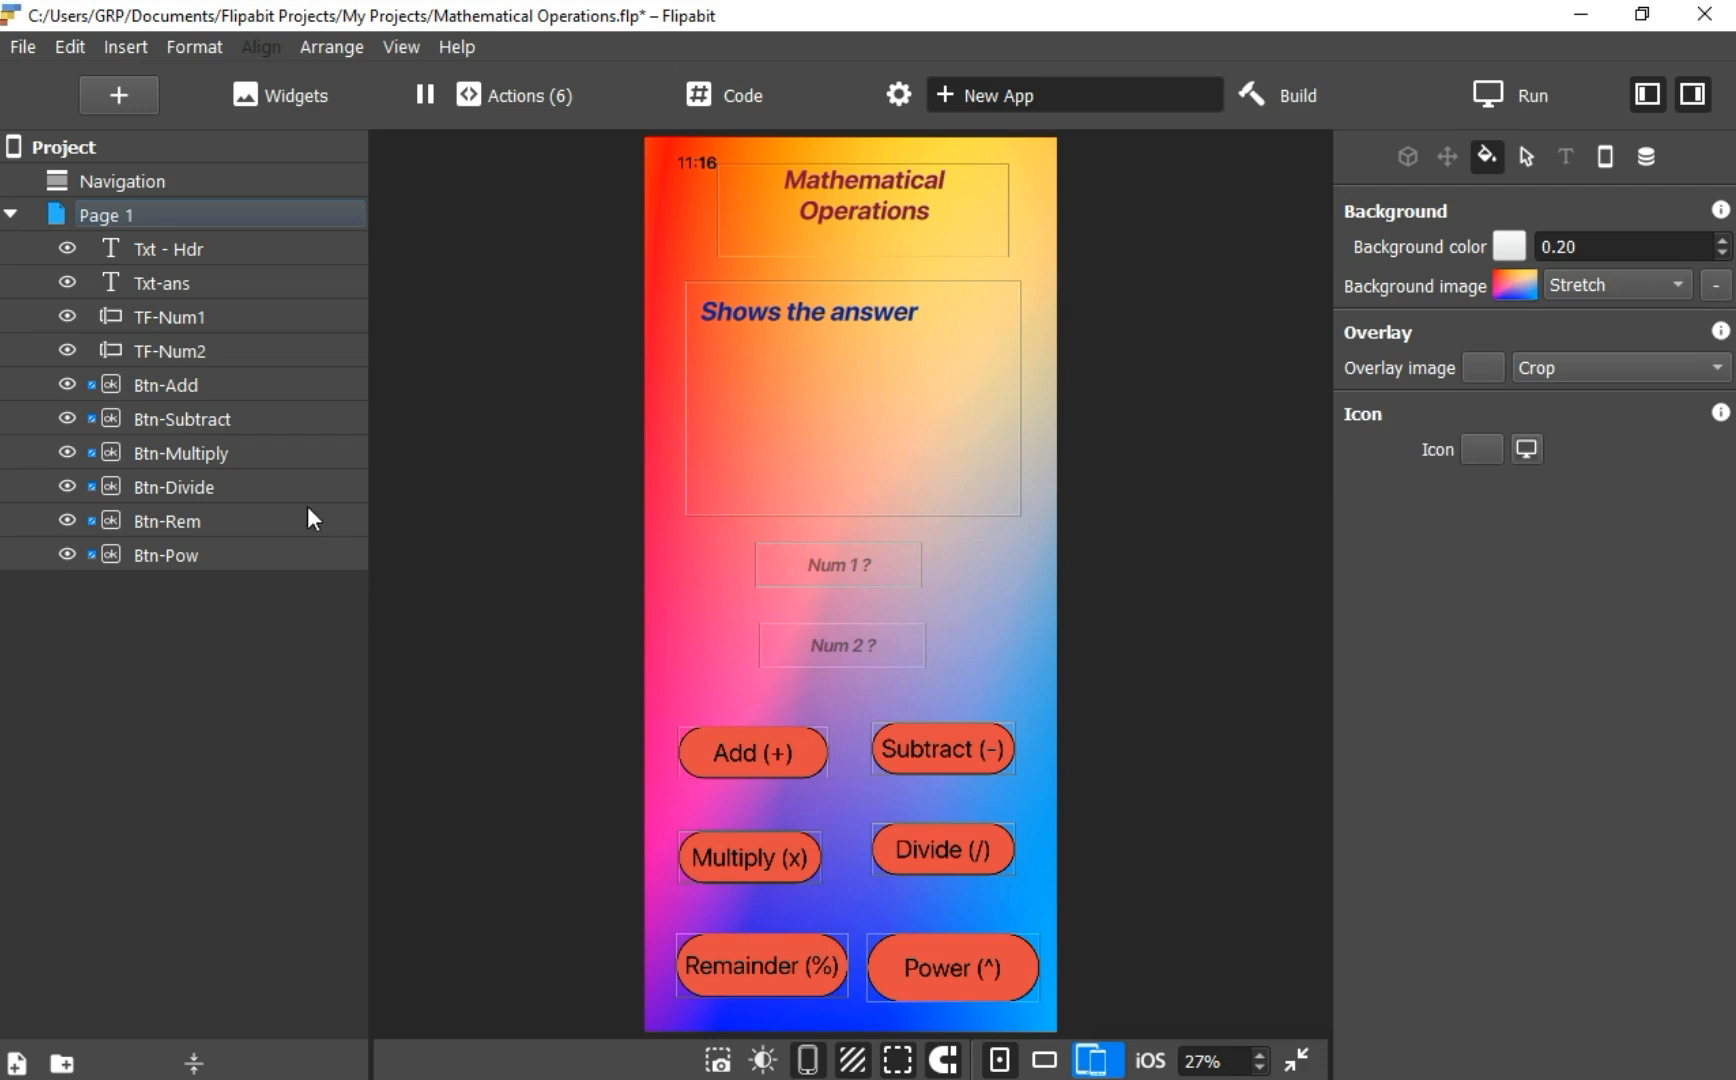
{"action": "left_click", "coordinate": [170, 390]}
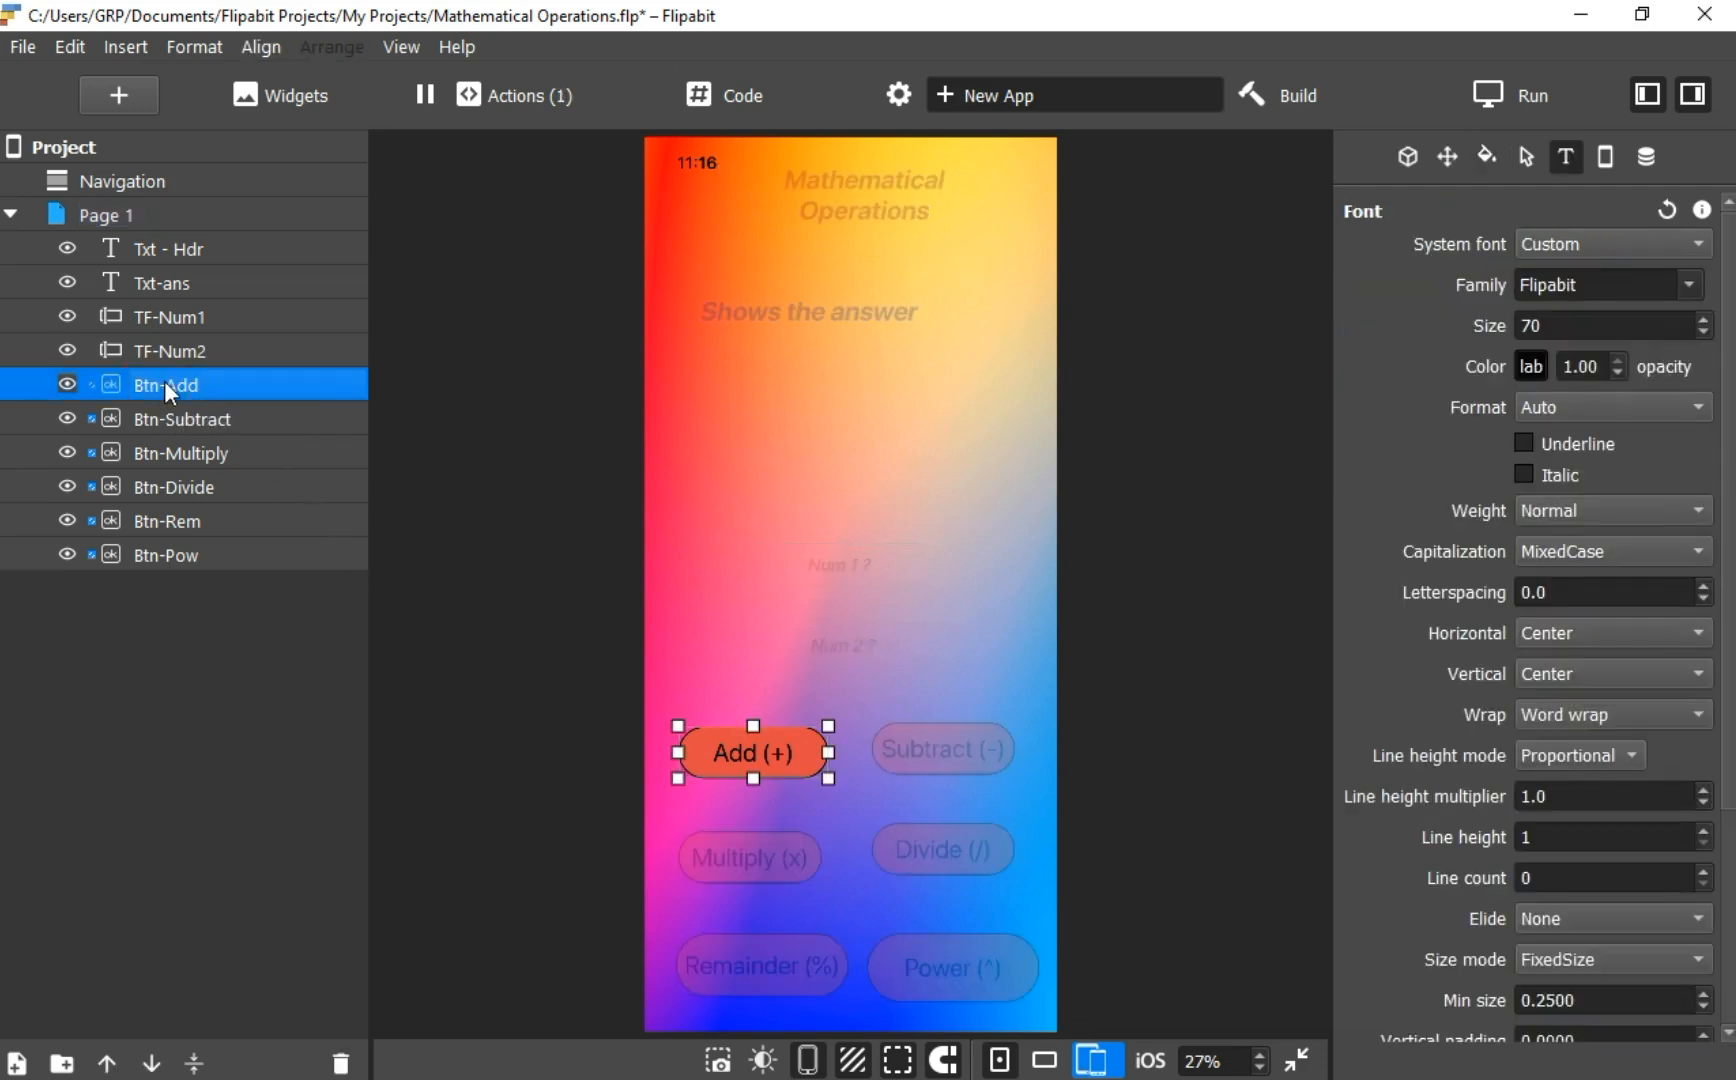
{"action": "left_click", "coordinate": [537, 106]}
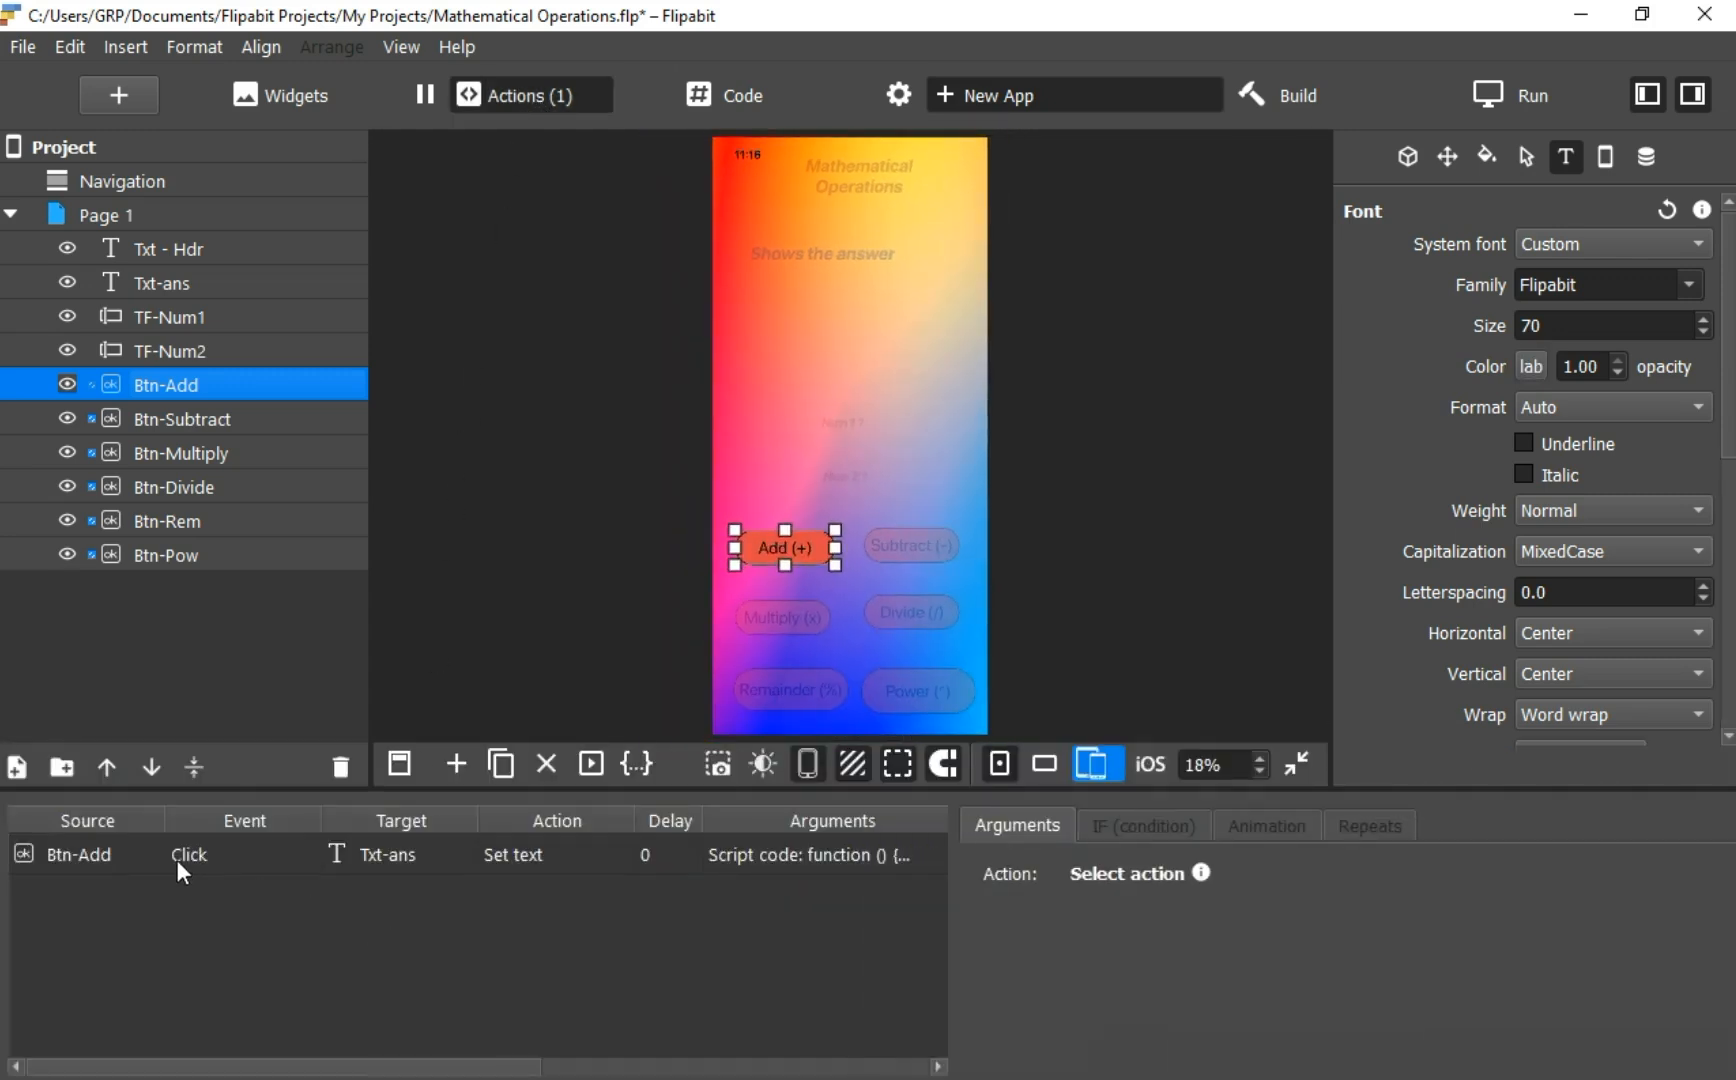
{"action": "left_click", "coordinate": [80, 852]}
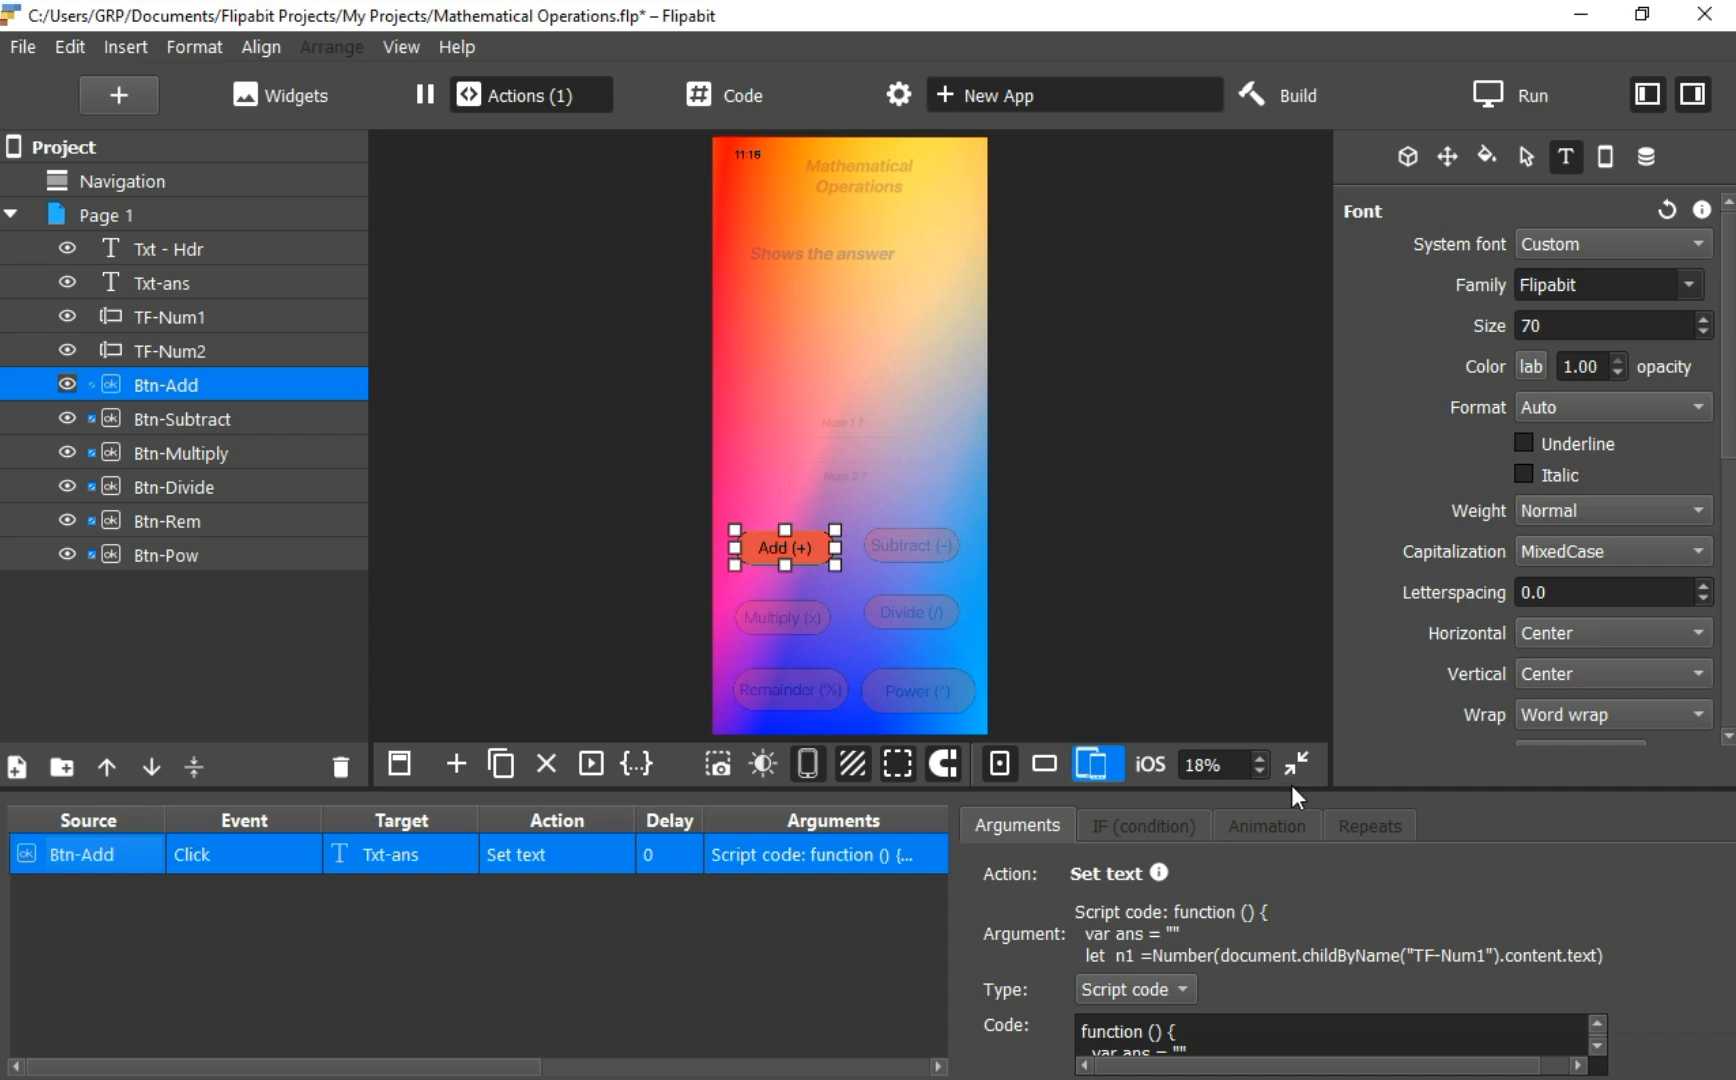
{"action": "left_click_drag", "start_coordinate": [1287, 780], "coordinate": [1290, 682]}
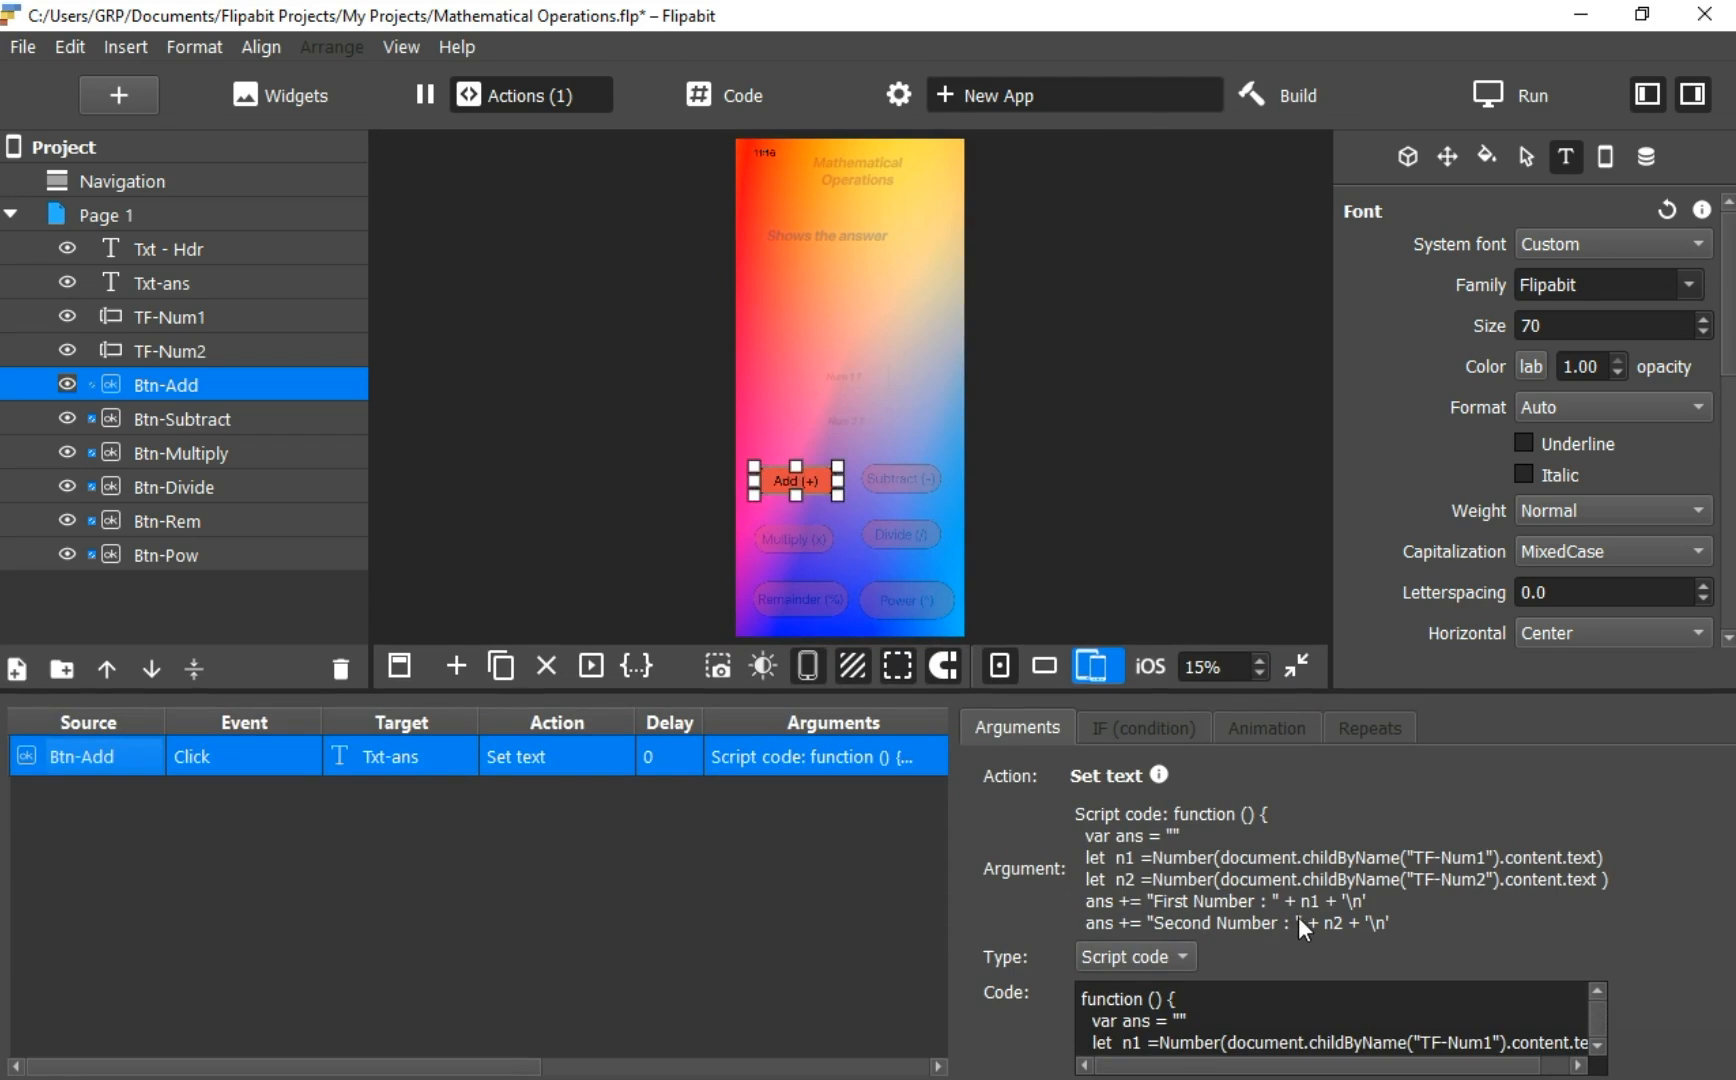
{"action": "scroll", "coordinate": [1296, 1008], "scroll_direction": "down", "scroll_amount": 1}
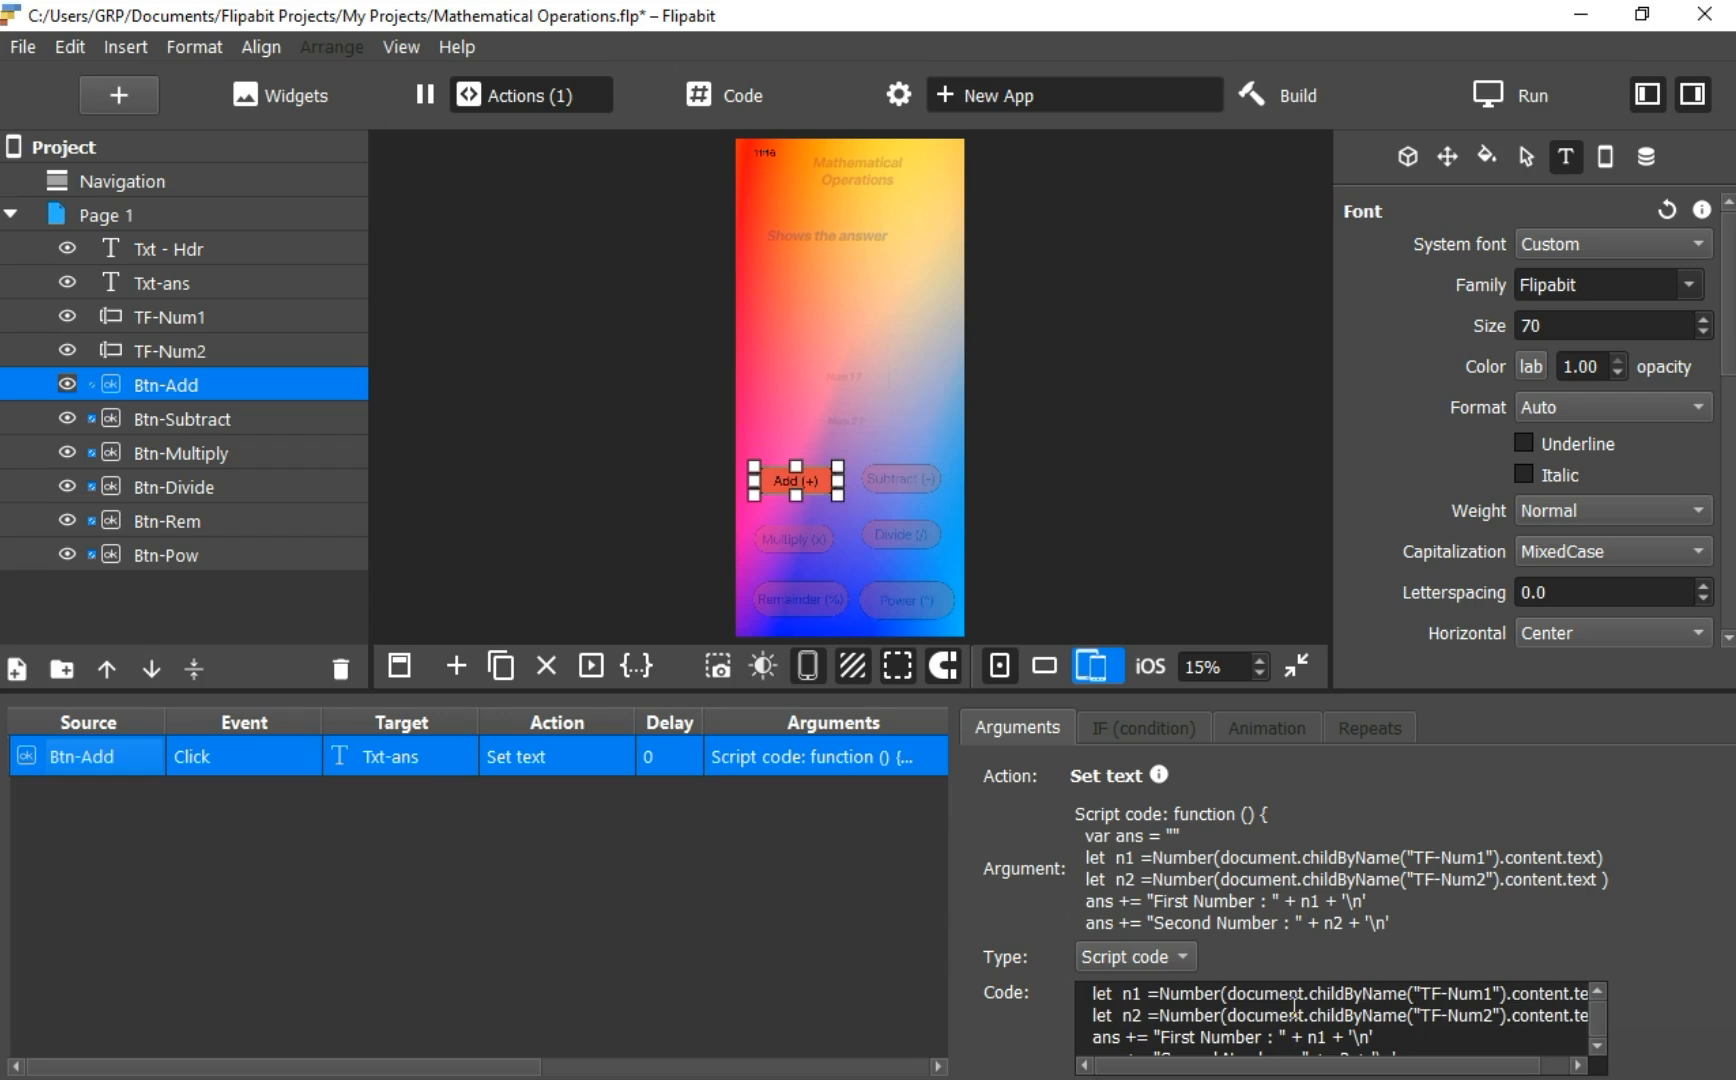
{"action": "scroll", "coordinate": [1294, 1010], "scroll_direction": "down", "scroll_amount": 2}
{"action": "scroll", "coordinate": [1294, 1008], "scroll_direction": "down", "scroll_amount": 1}
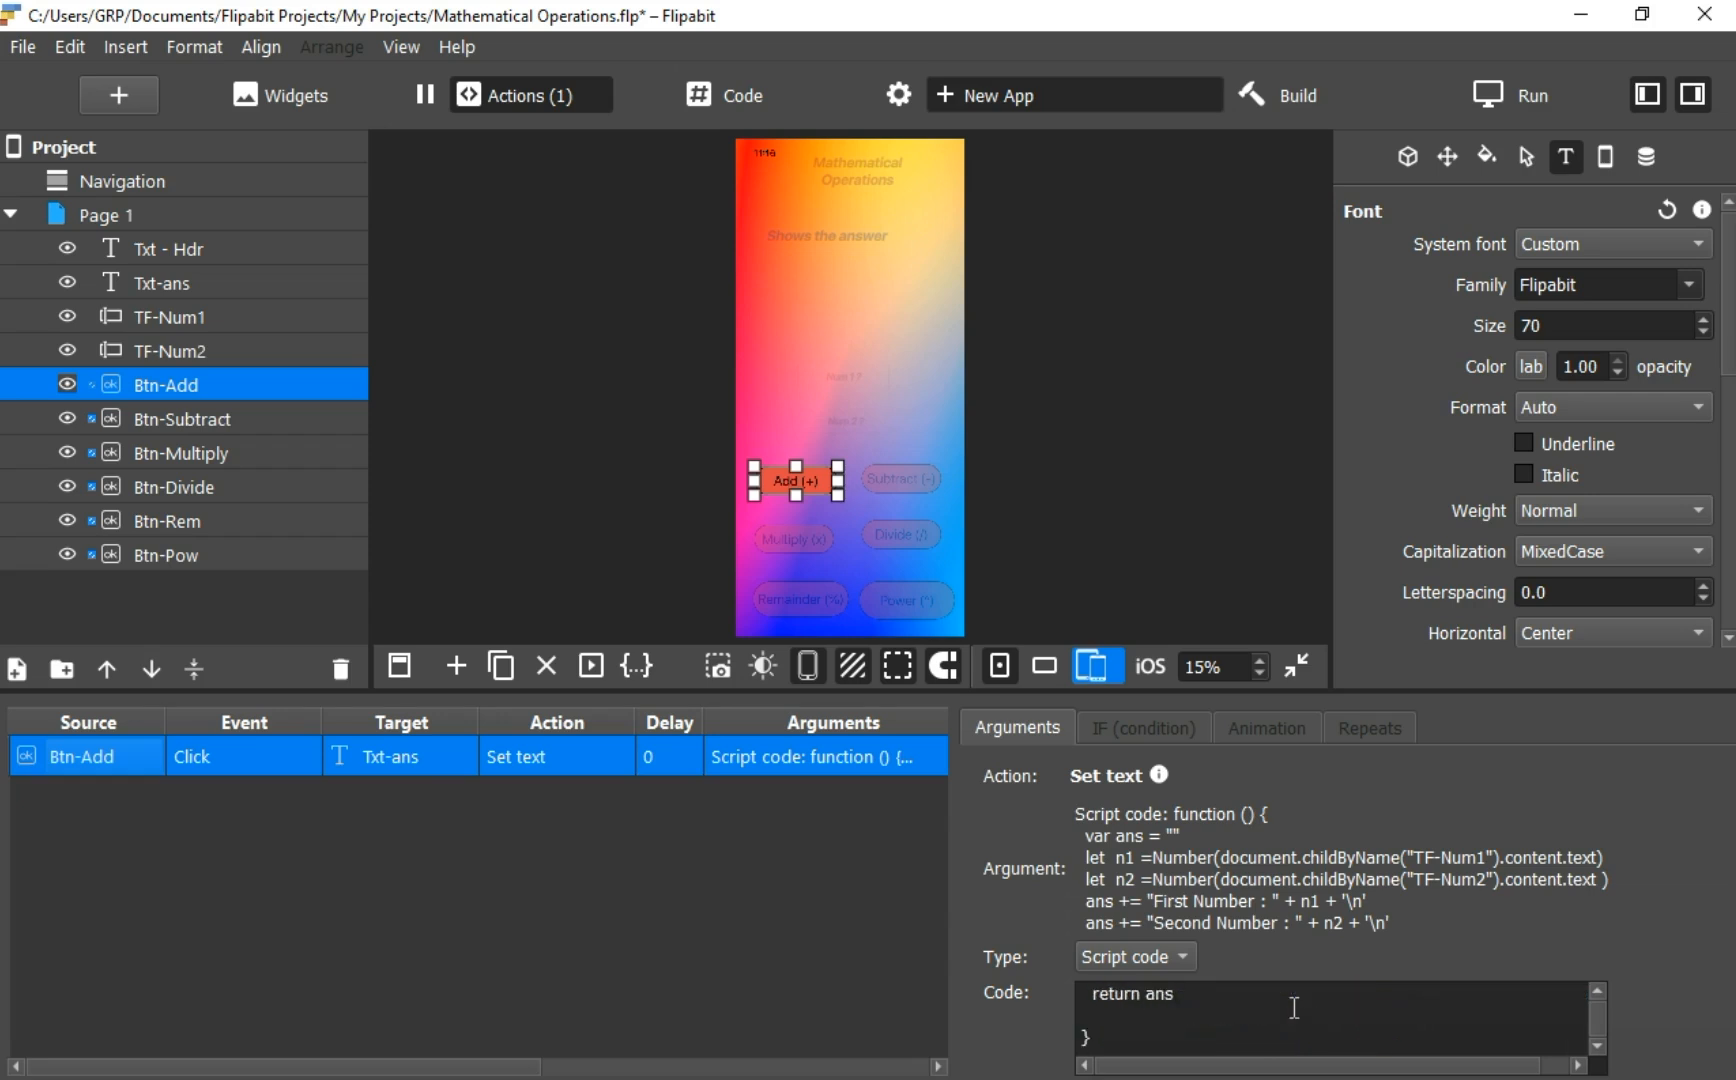
{"action": "scroll", "coordinate": [1294, 1008], "scroll_direction": "up", "scroll_amount": 4}
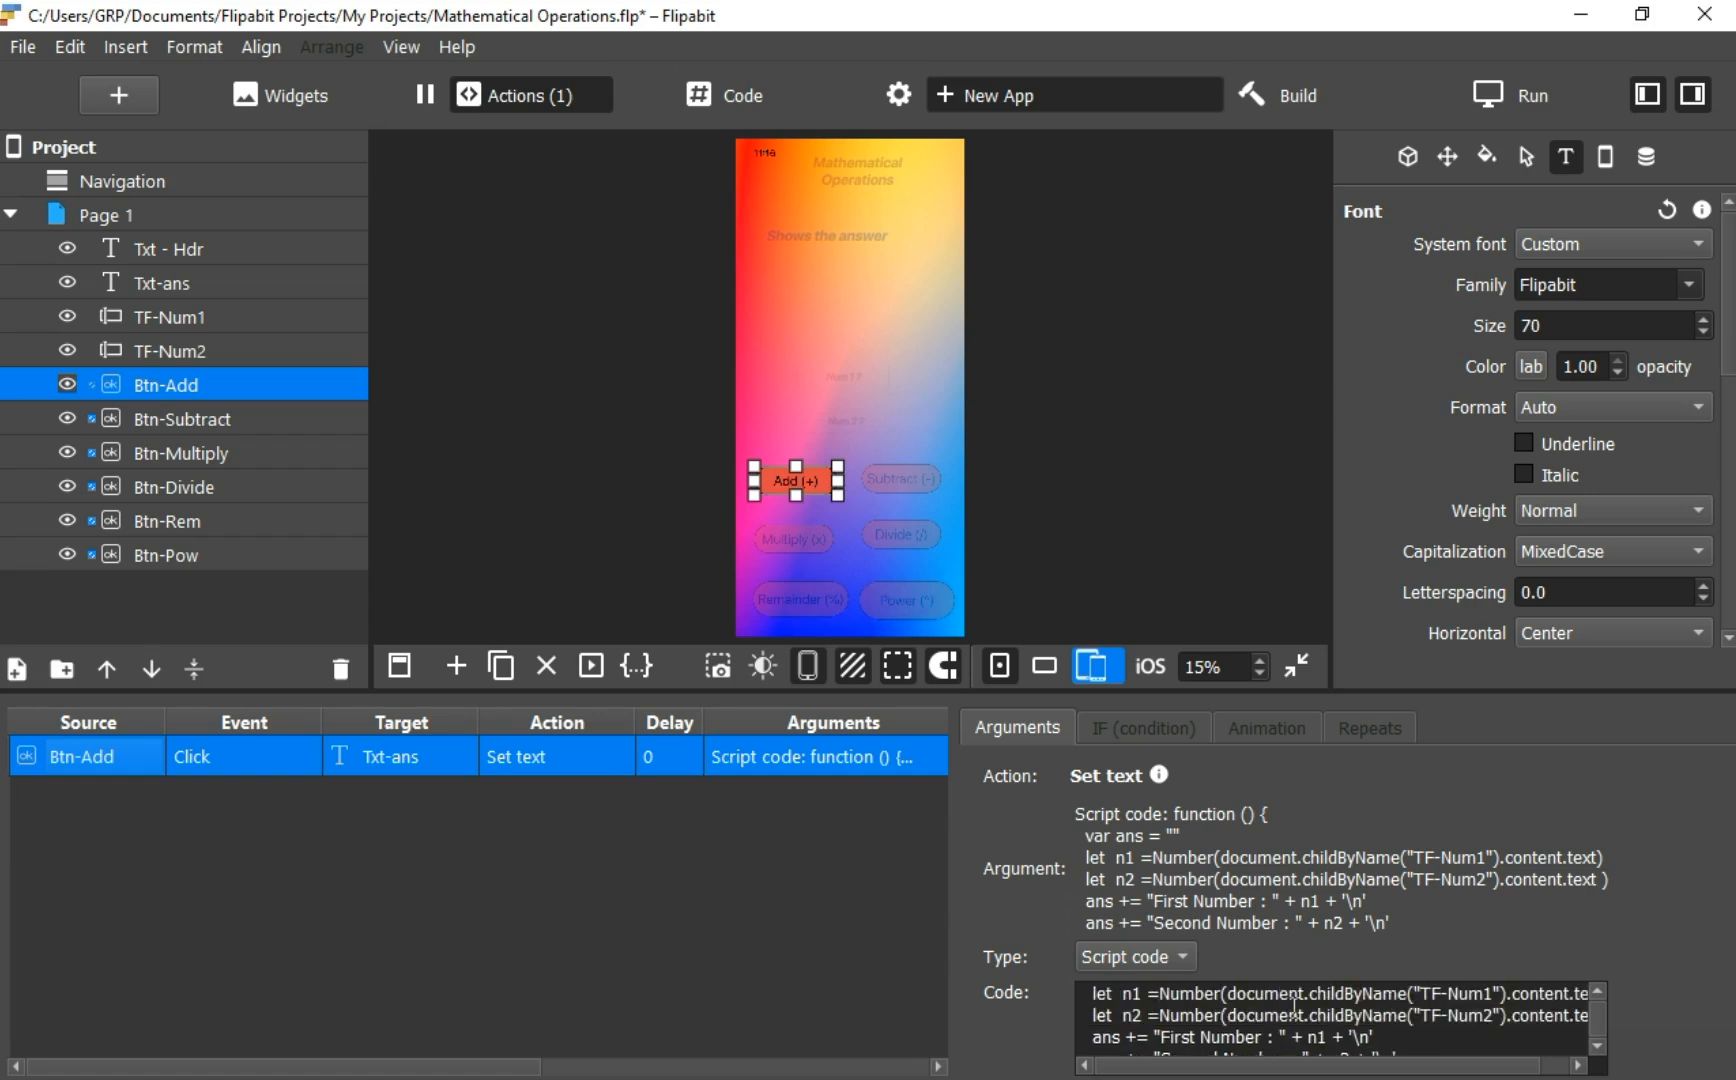
{"action": "scroll", "coordinate": [1110, 1015], "scroll_direction": "up", "scroll_amount": 1}
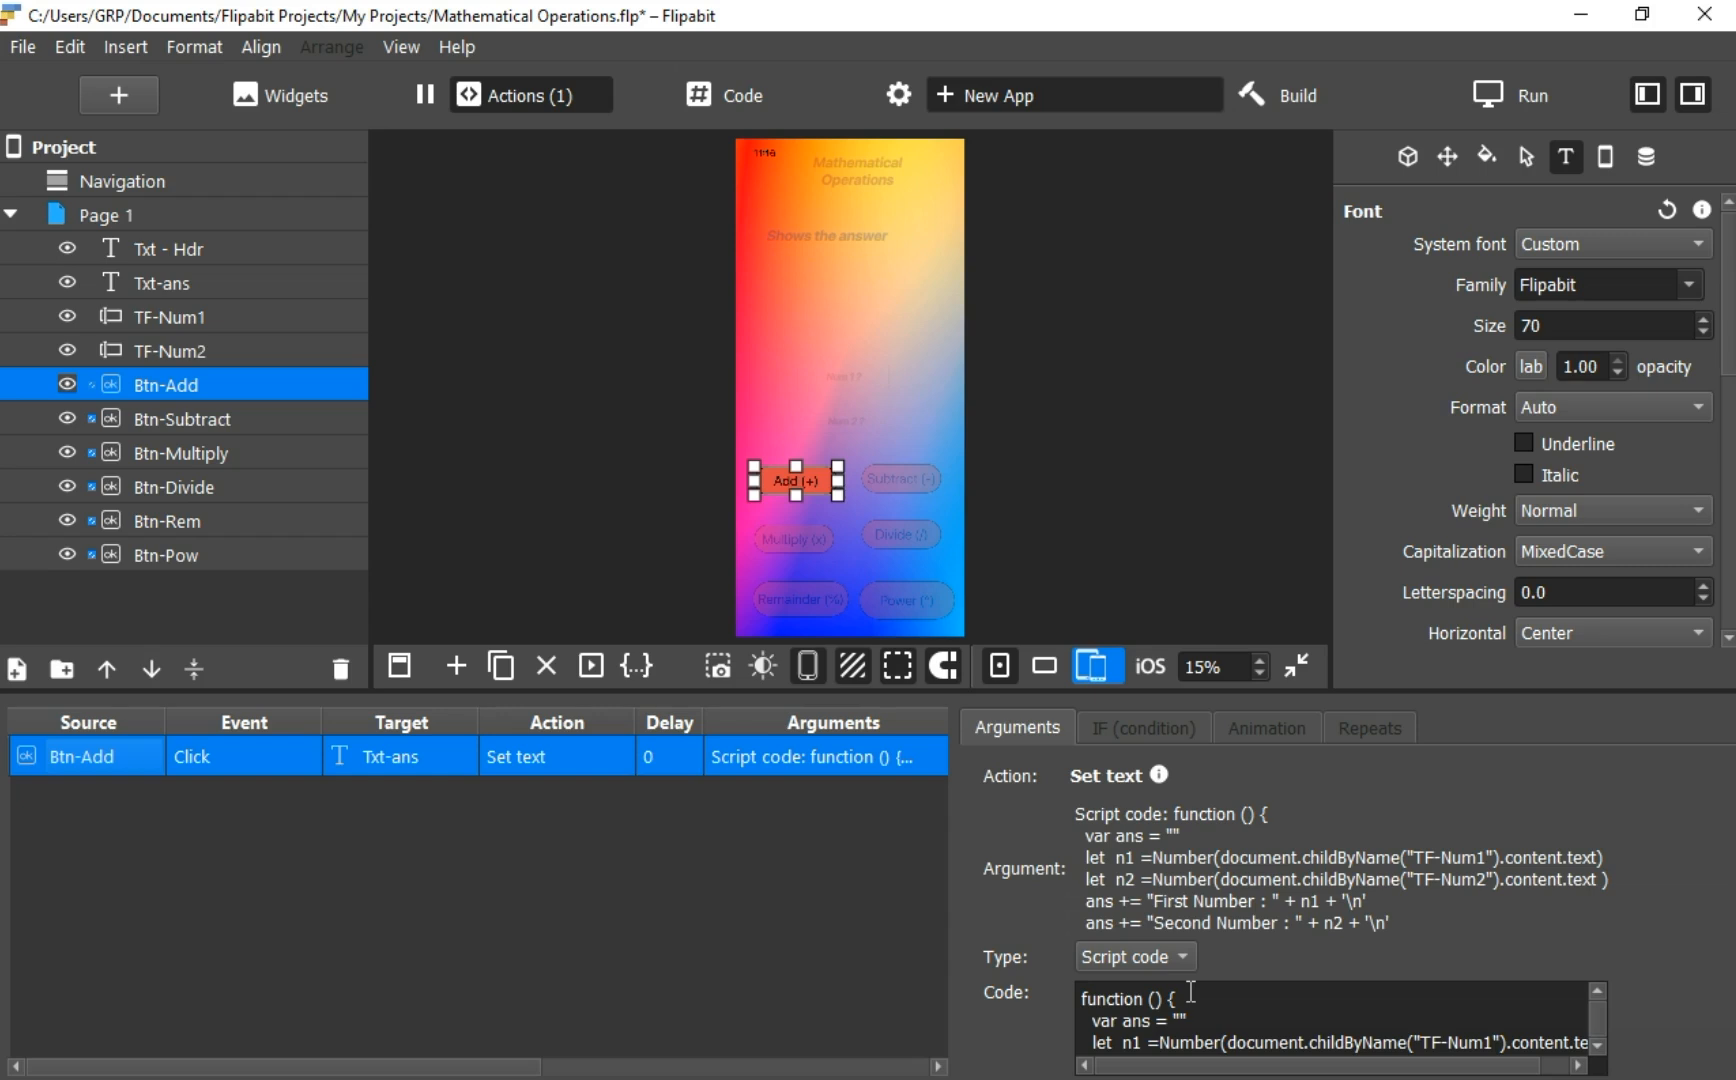
Review the action script codes of Btn-Subtract and Btn-Multiply through to their return statements
{"action": "left_click", "coordinate": [220, 416]}
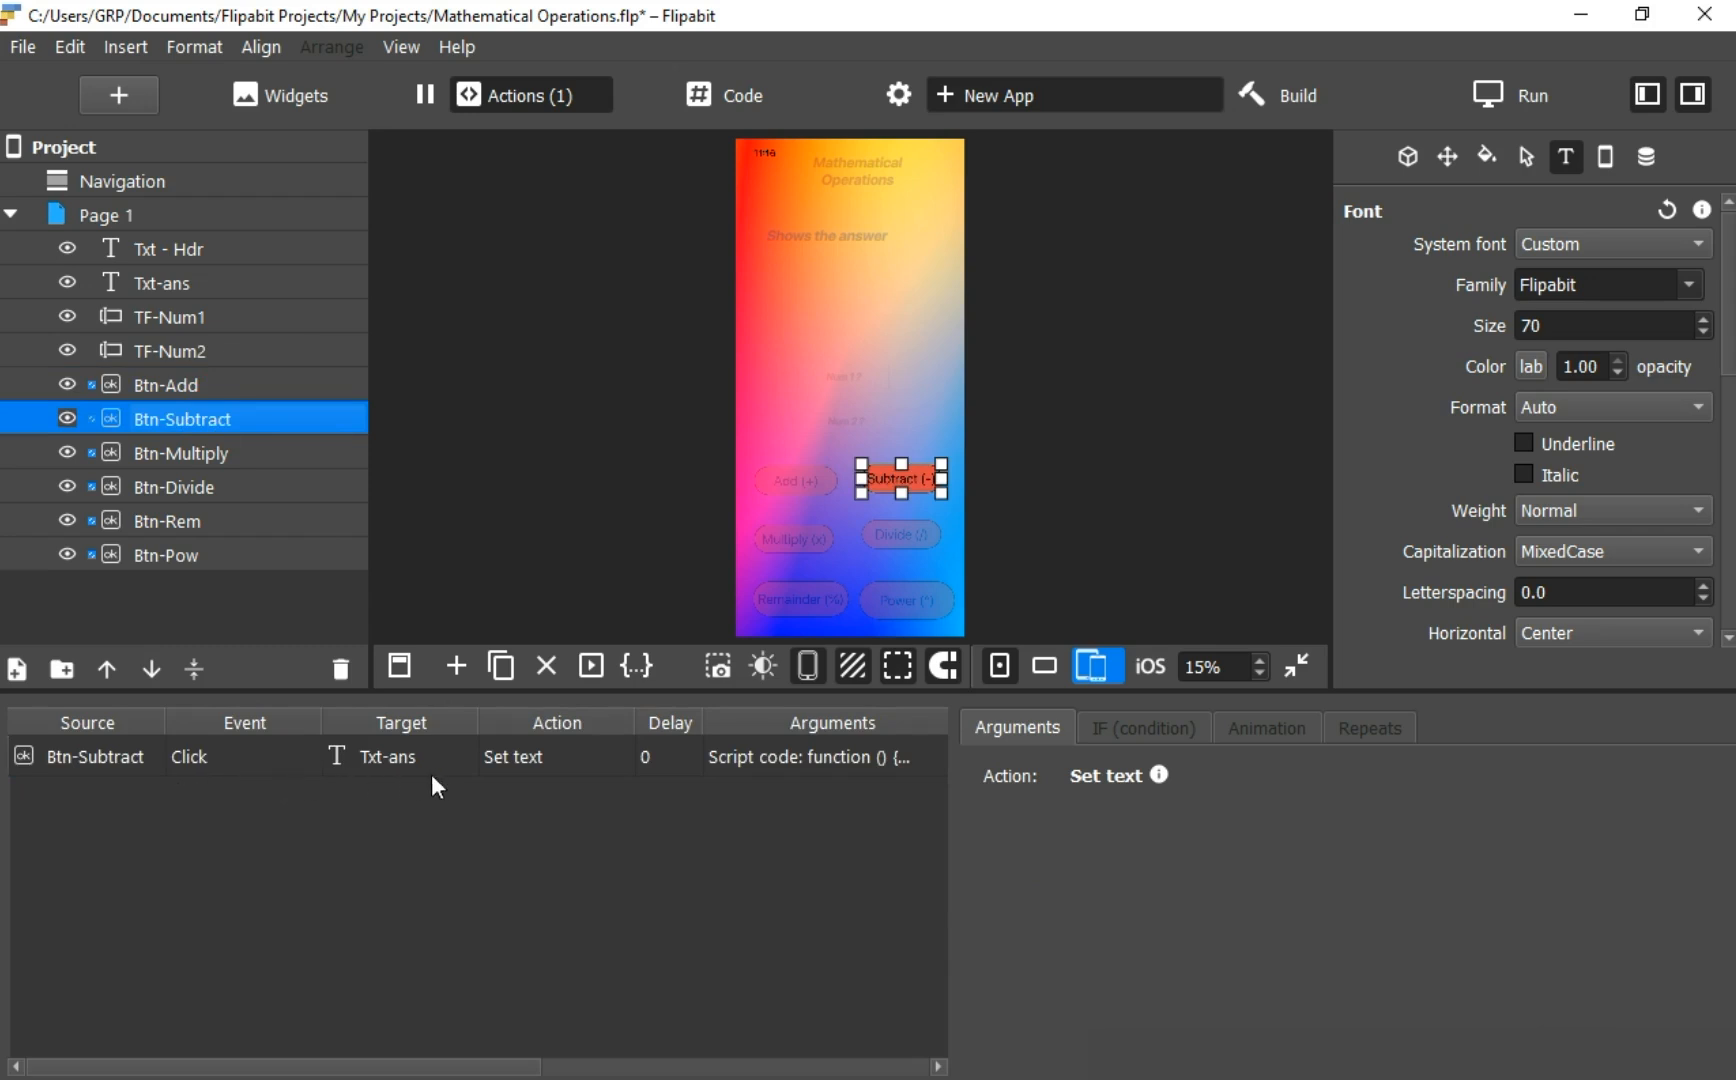
{"action": "left_click", "coordinate": [515, 758]}
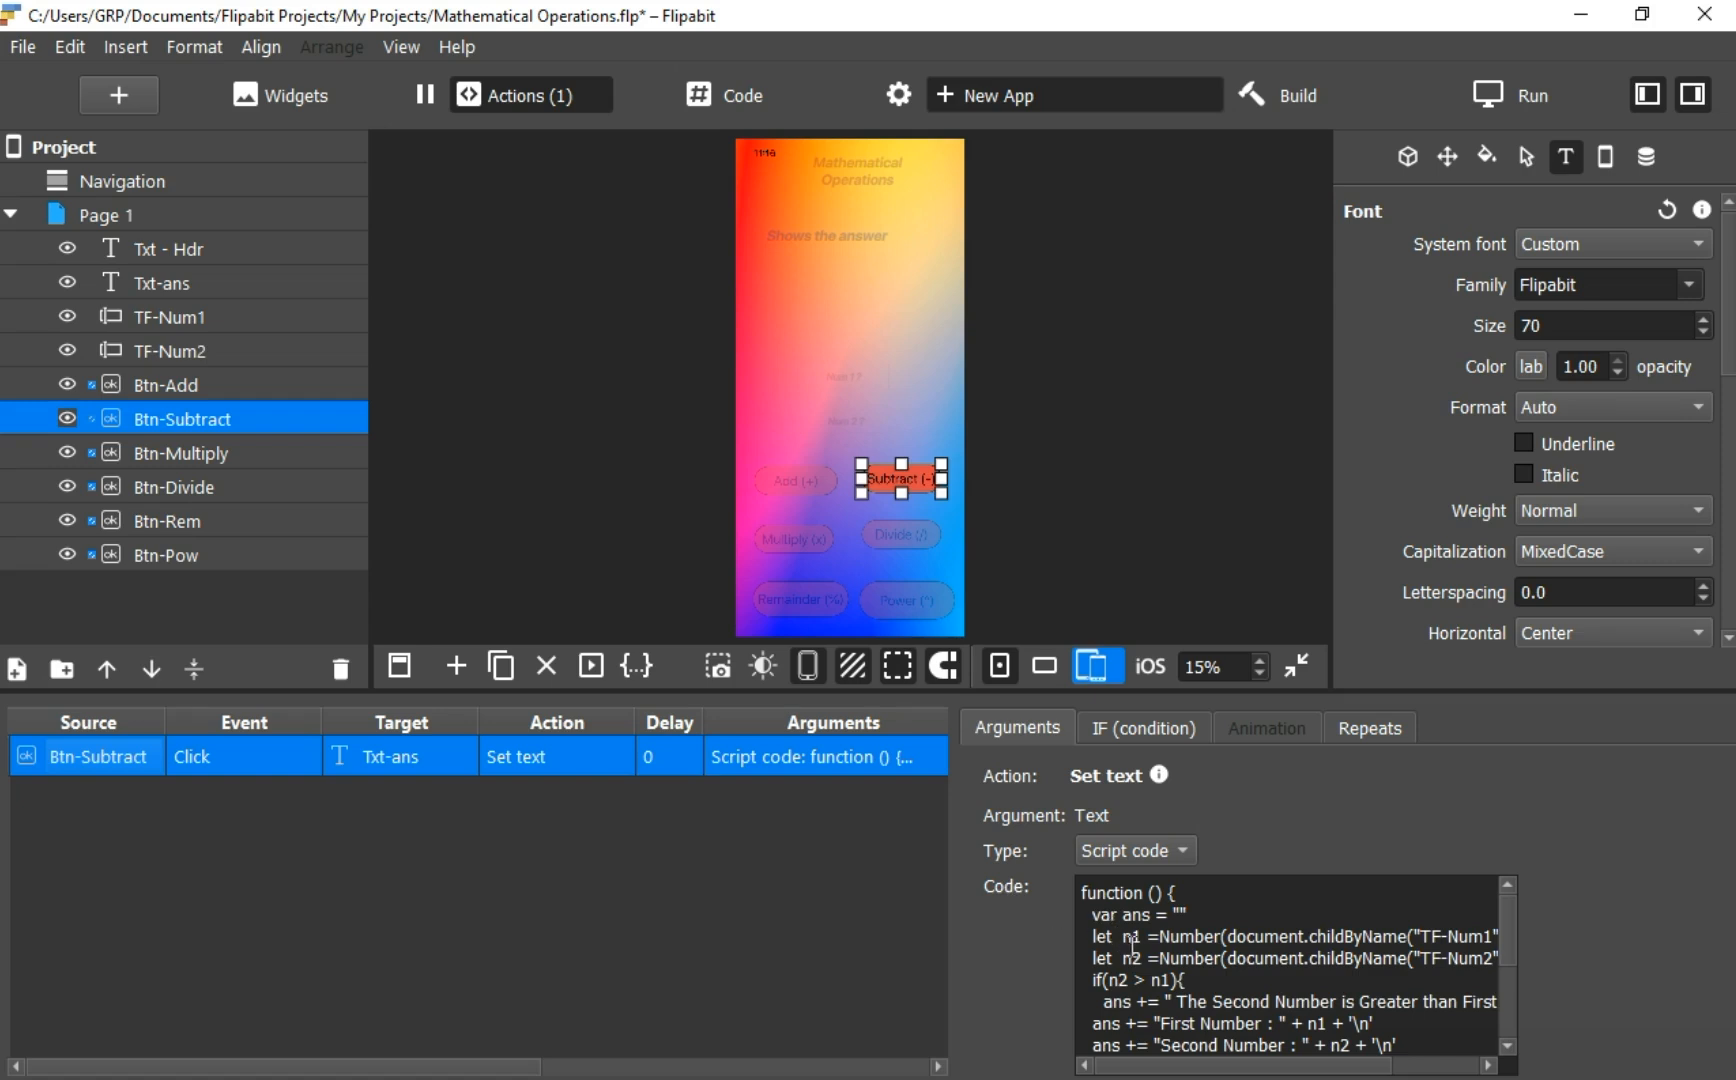
{"action": "scroll", "coordinate": [1133, 942], "scroll_direction": "down", "scroll_amount": 2}
{"action": "scroll", "coordinate": [1133, 944], "scroll_direction": "down", "scroll_amount": 1}
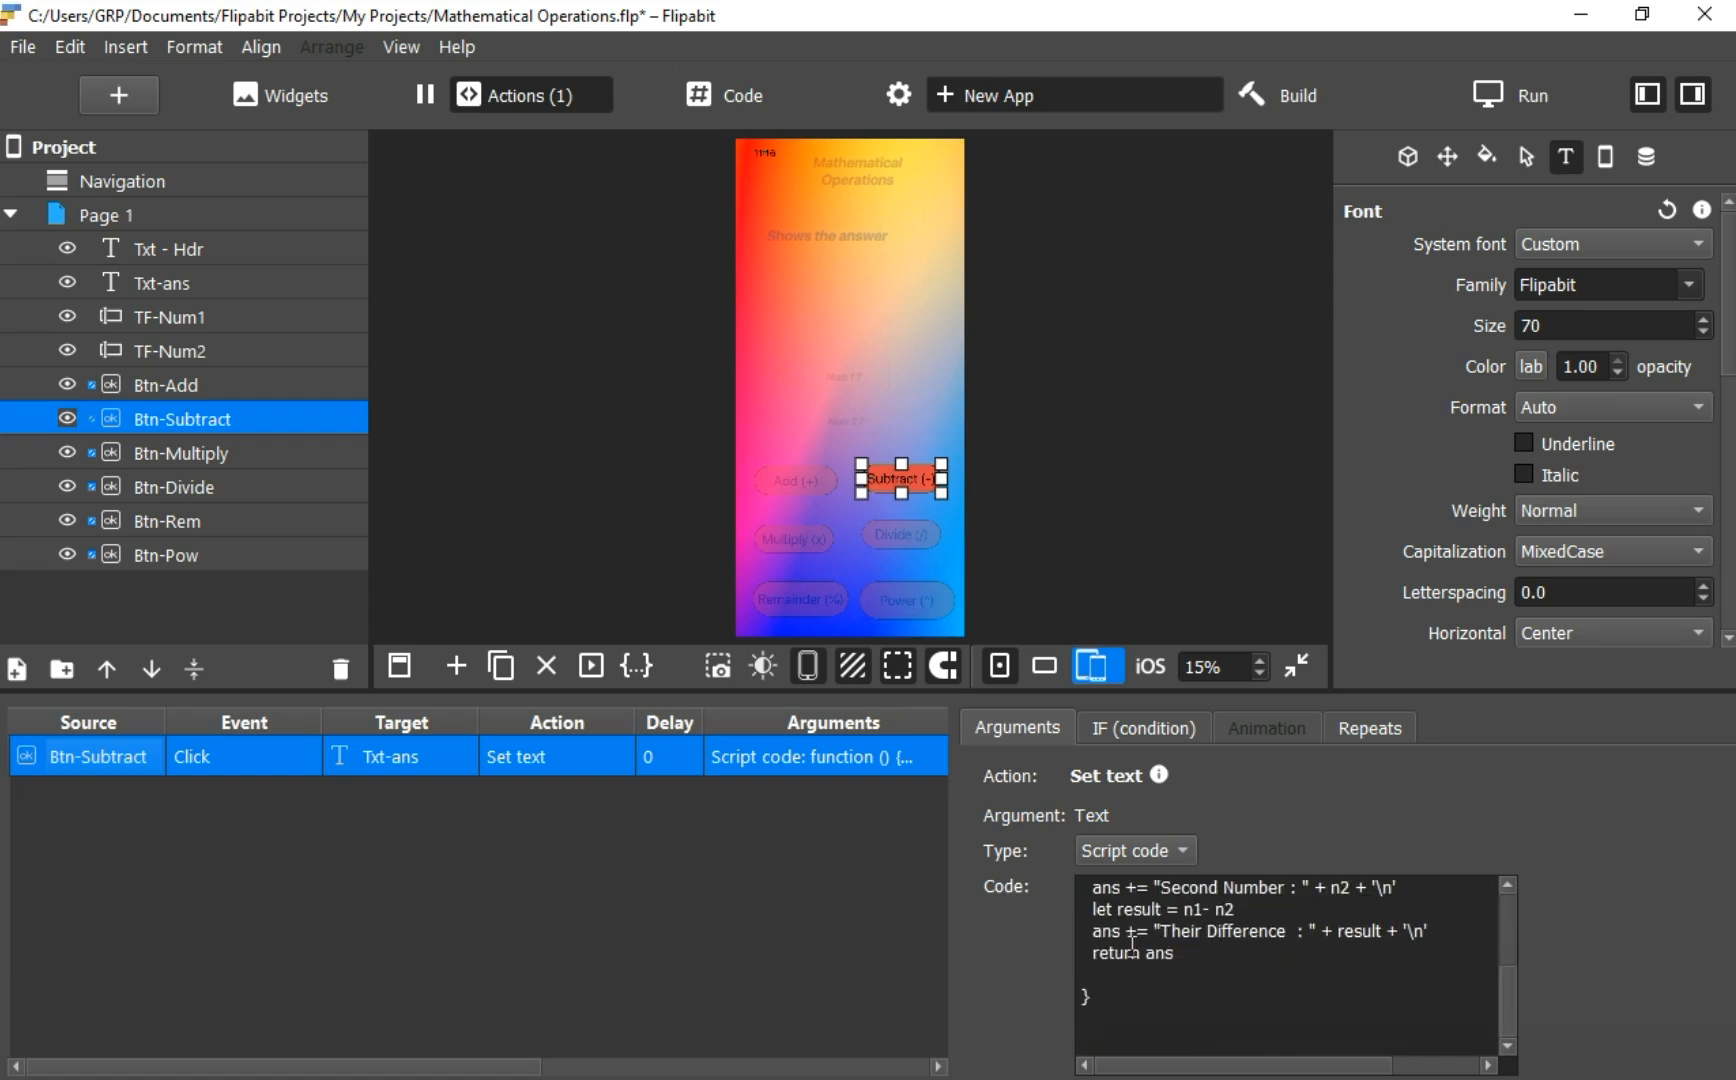
{"action": "left_click", "coordinate": [201, 449]}
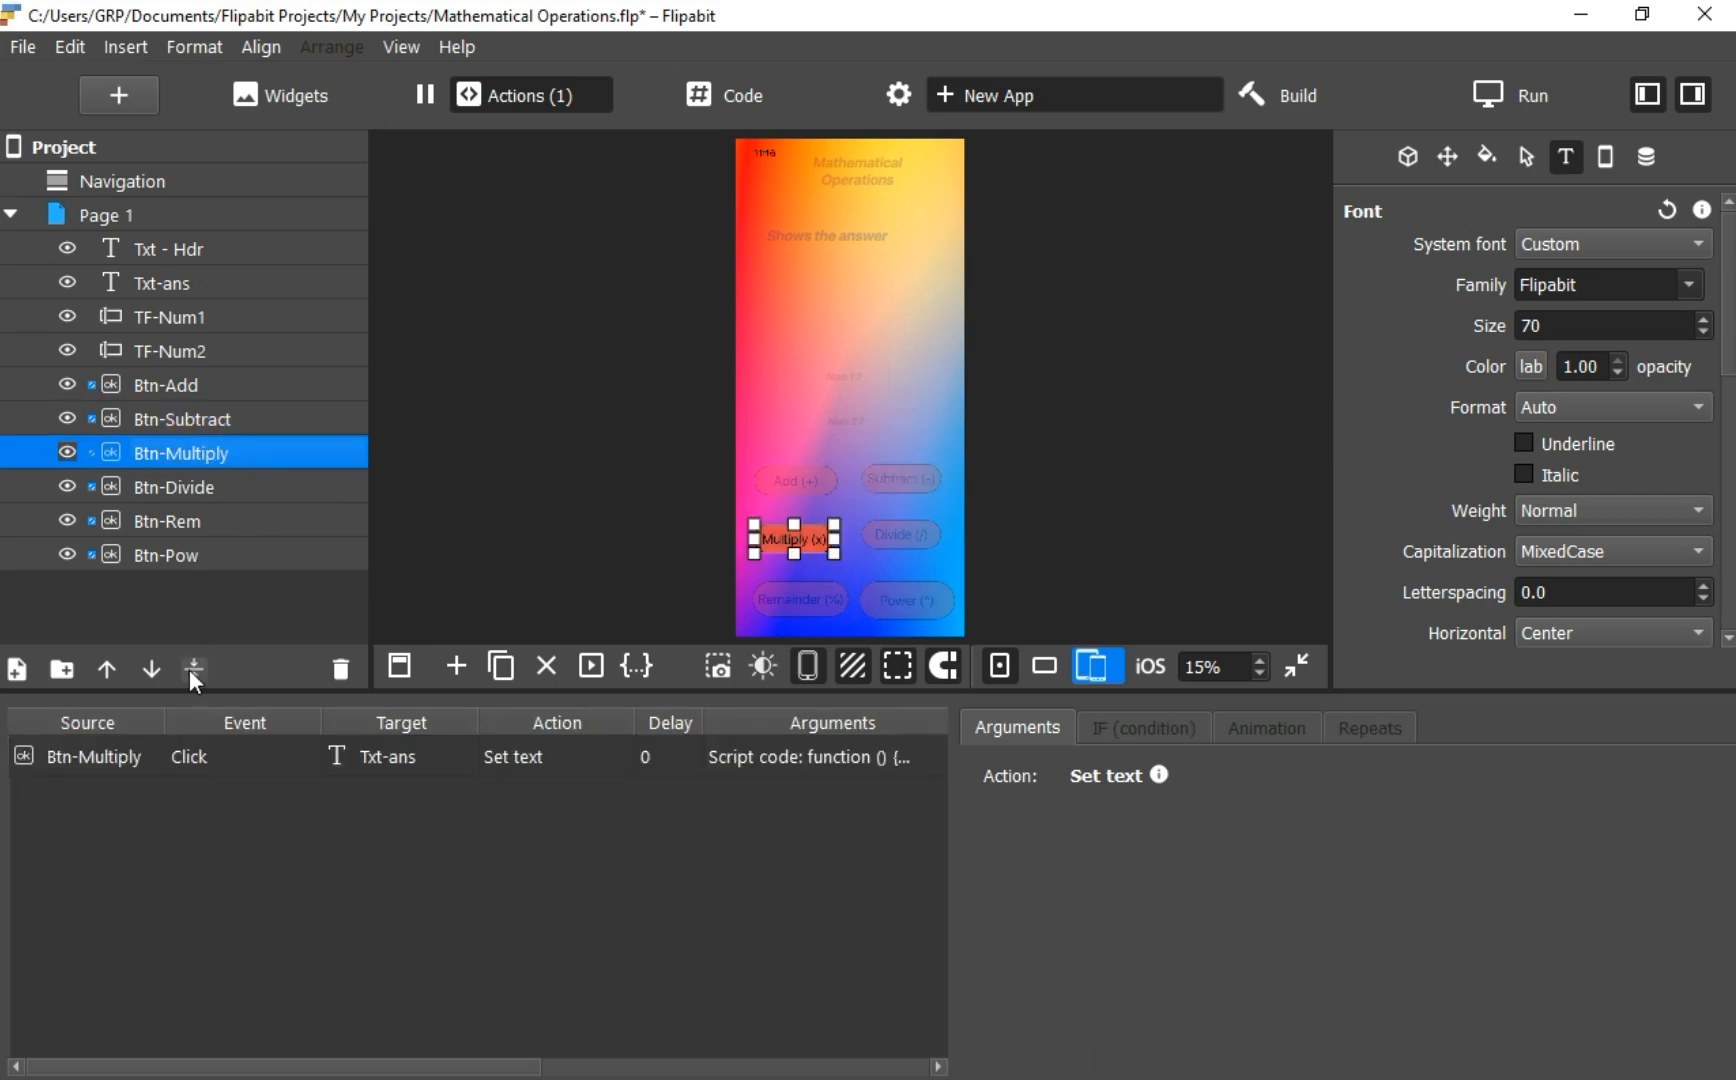
{"action": "left_click", "coordinate": [152, 755]}
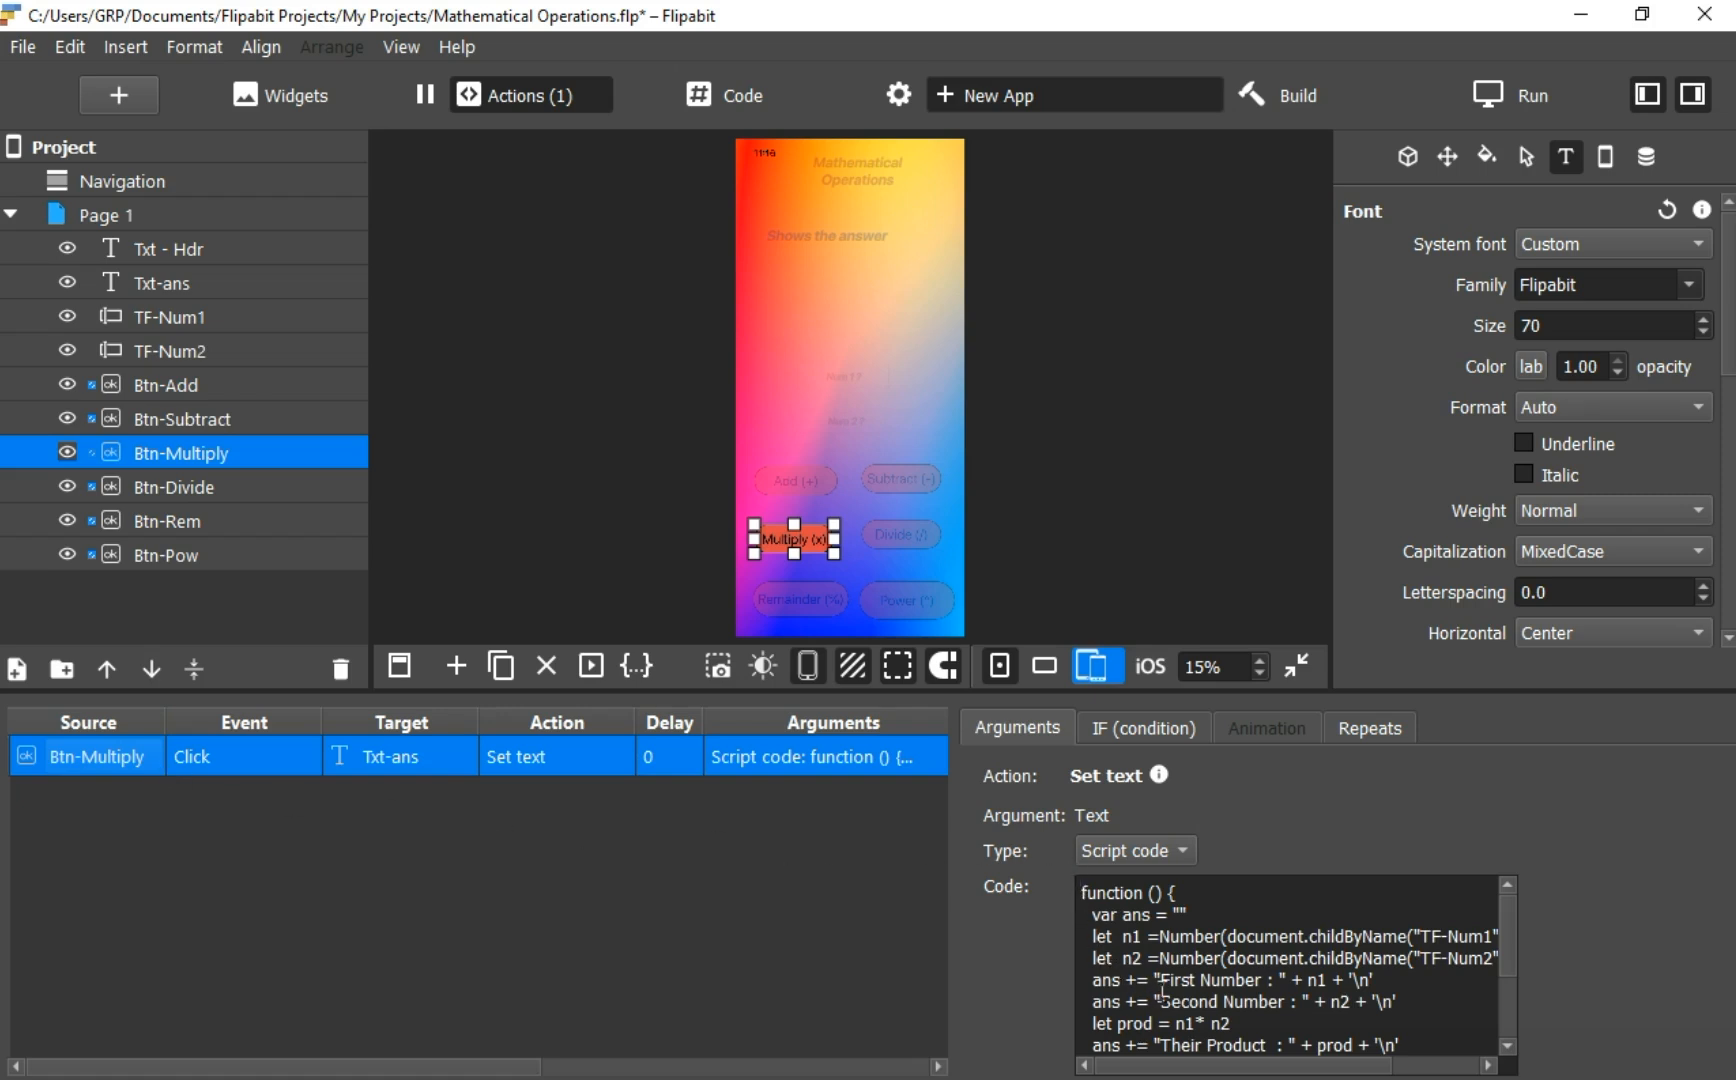
{"action": "scroll", "coordinate": [1163, 990], "scroll_direction": "down", "scroll_amount": 2}
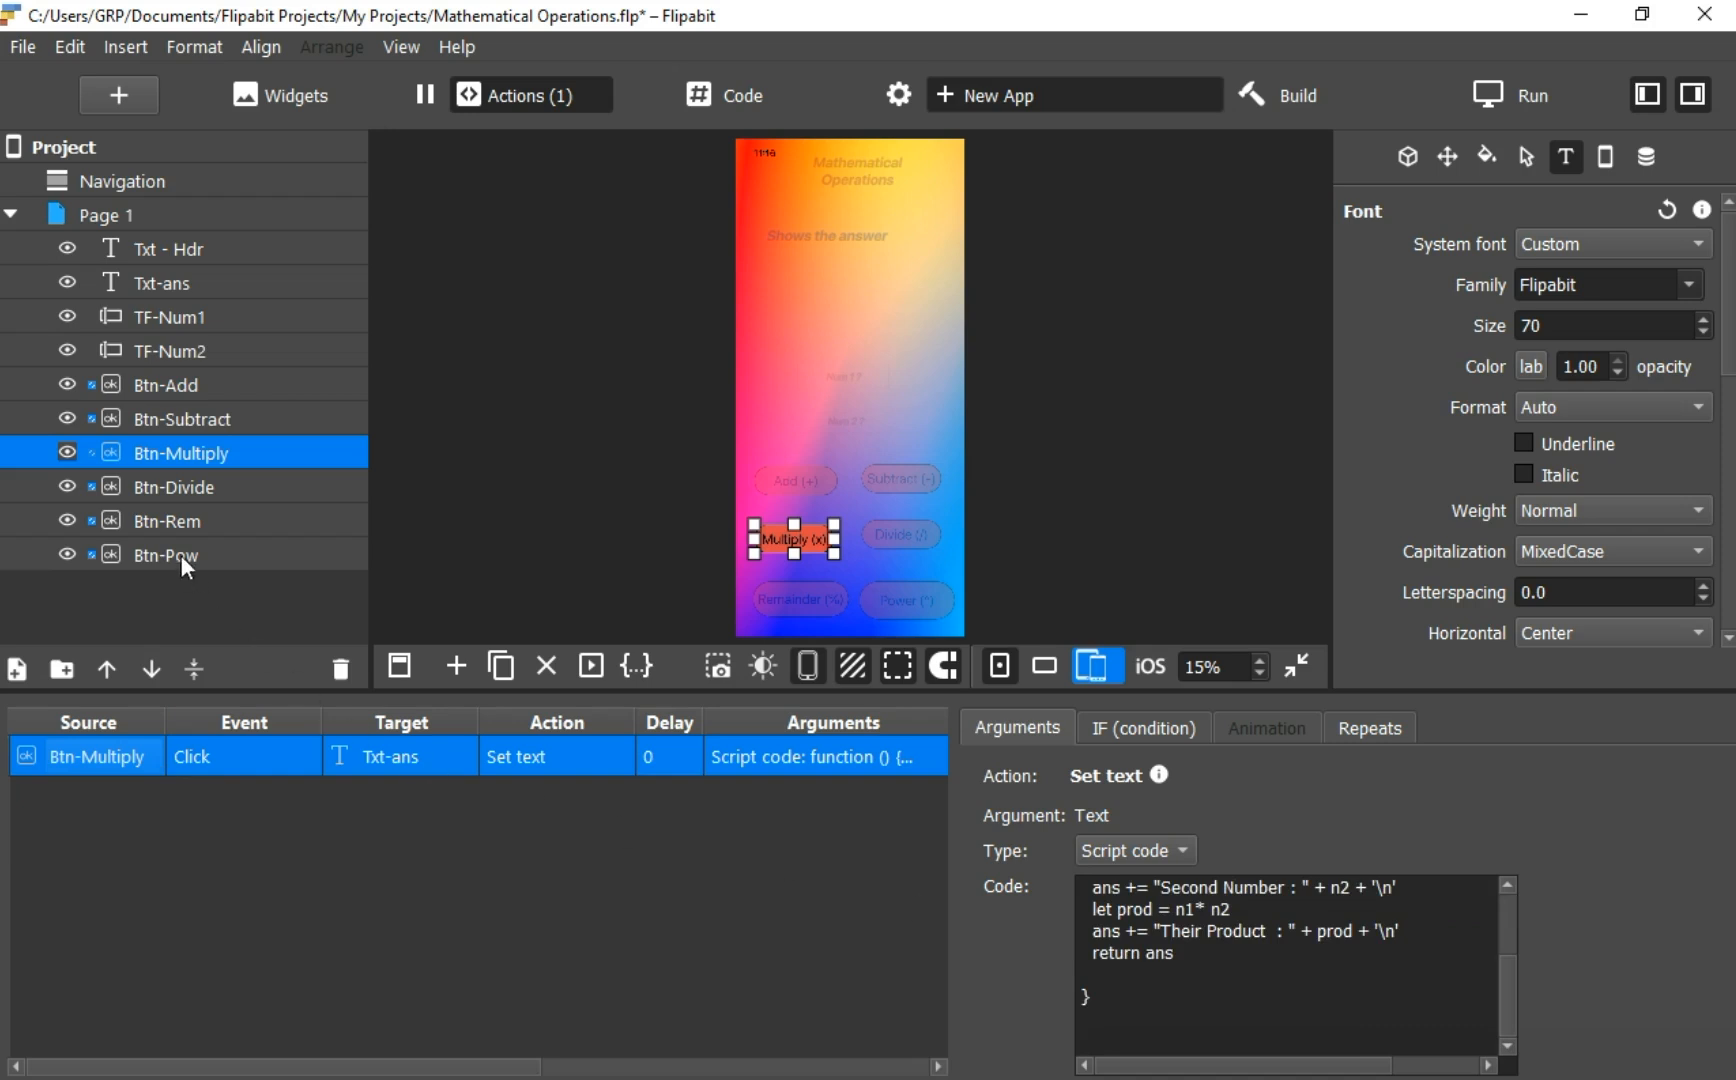
Review the action script codes of Btn-Divide and Btn-Rem, including their zero and number-comparison conditions
{"action": "left_click", "coordinate": [161, 488]}
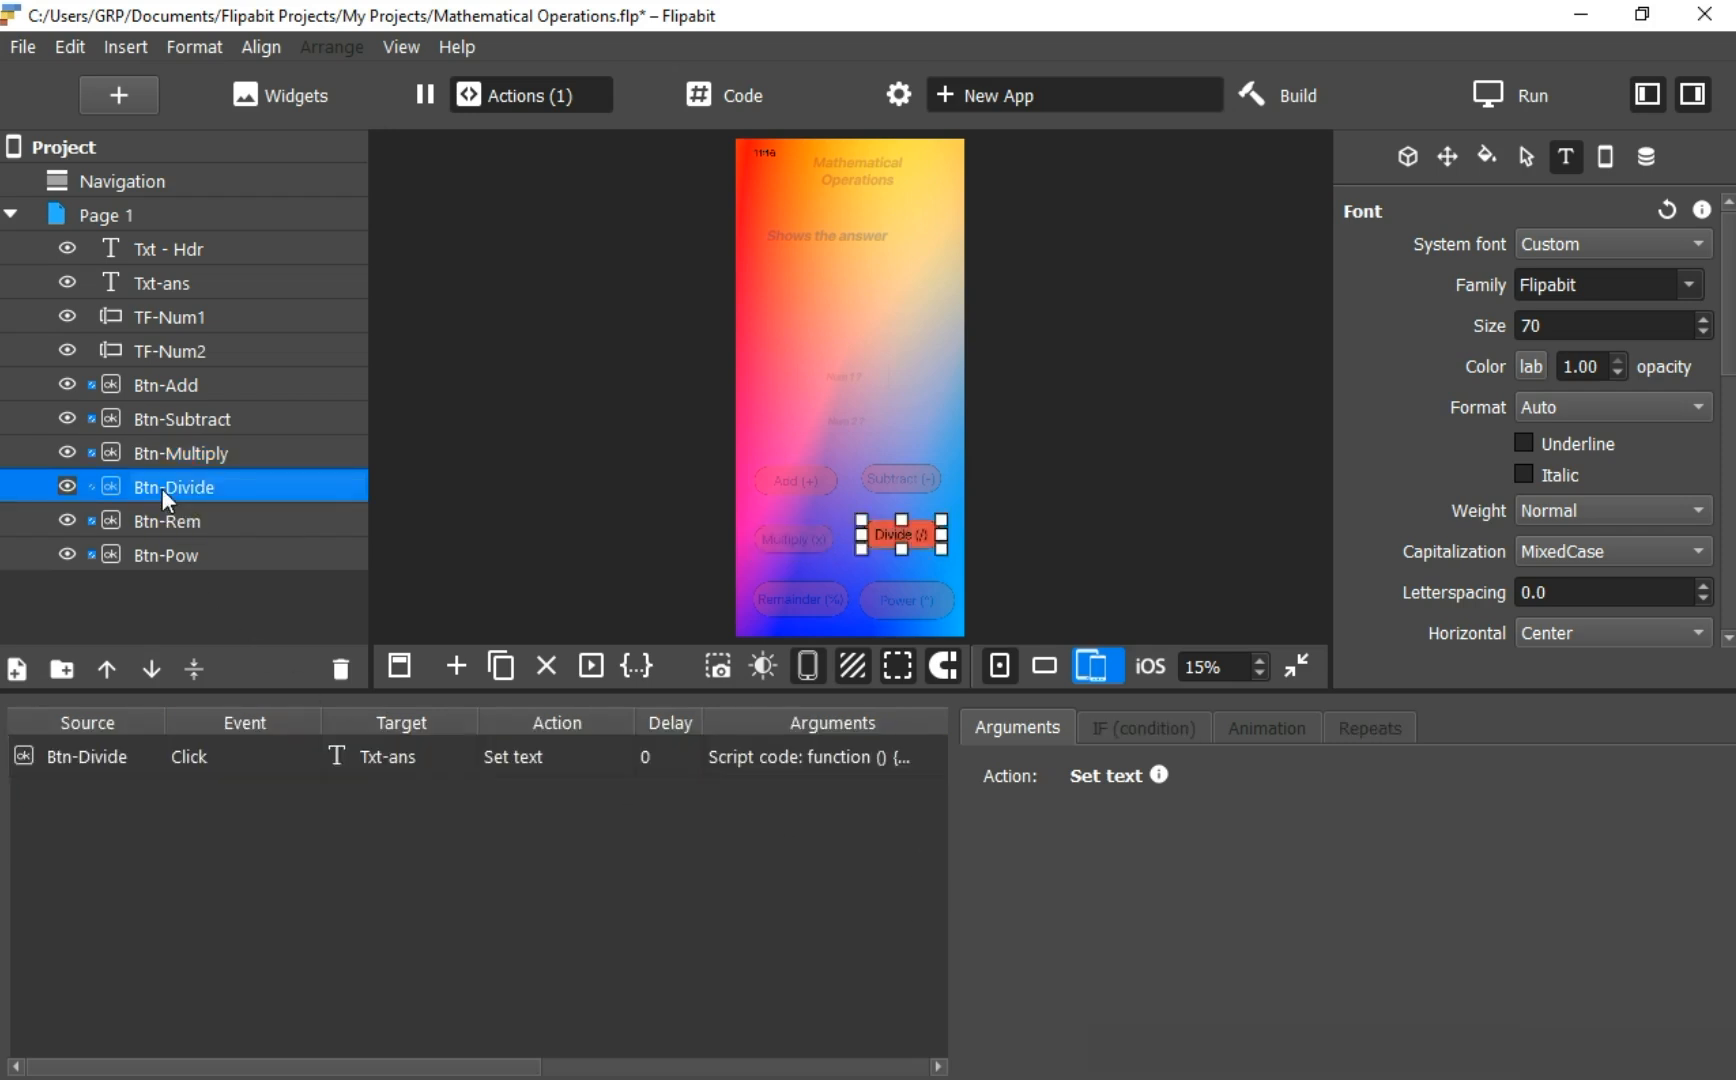
{"action": "left_click", "coordinate": [123, 765]}
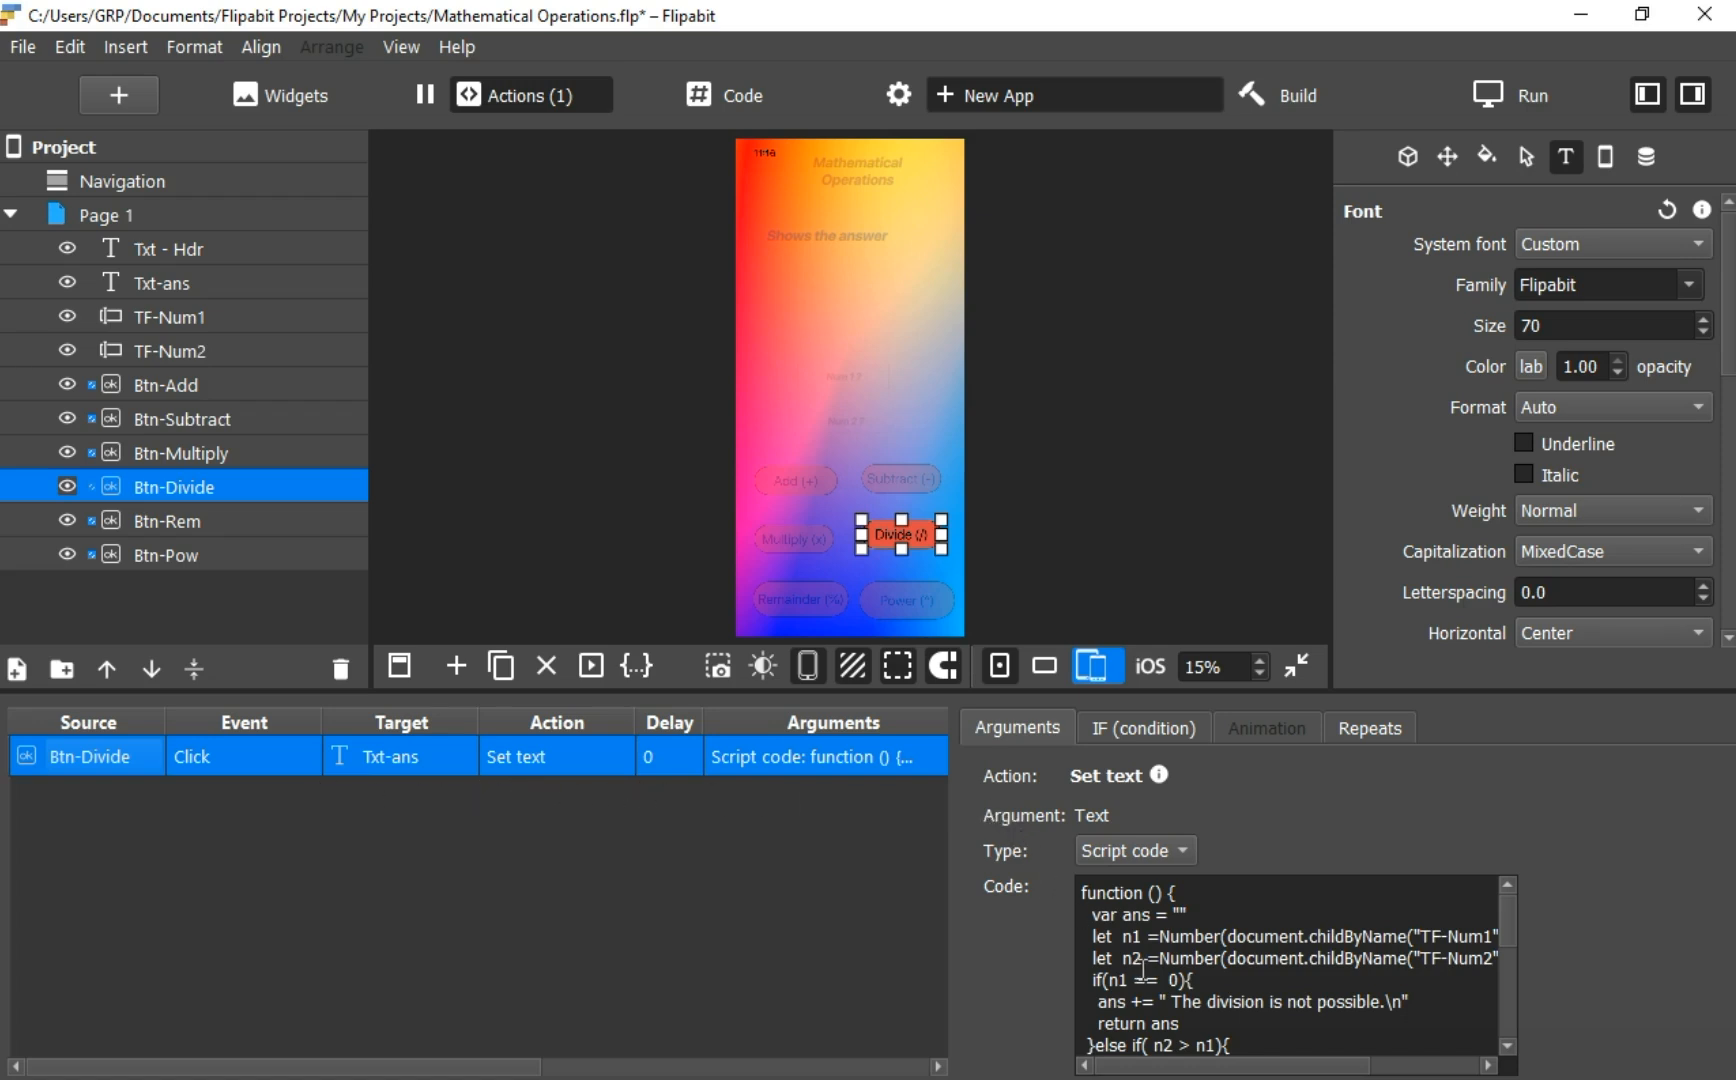
{"action": "scroll", "coordinate": [1143, 968], "scroll_direction": "down", "scroll_amount": 2}
{"action": "scroll", "coordinate": [1143, 968], "scroll_direction": "down", "scroll_amount": 2}
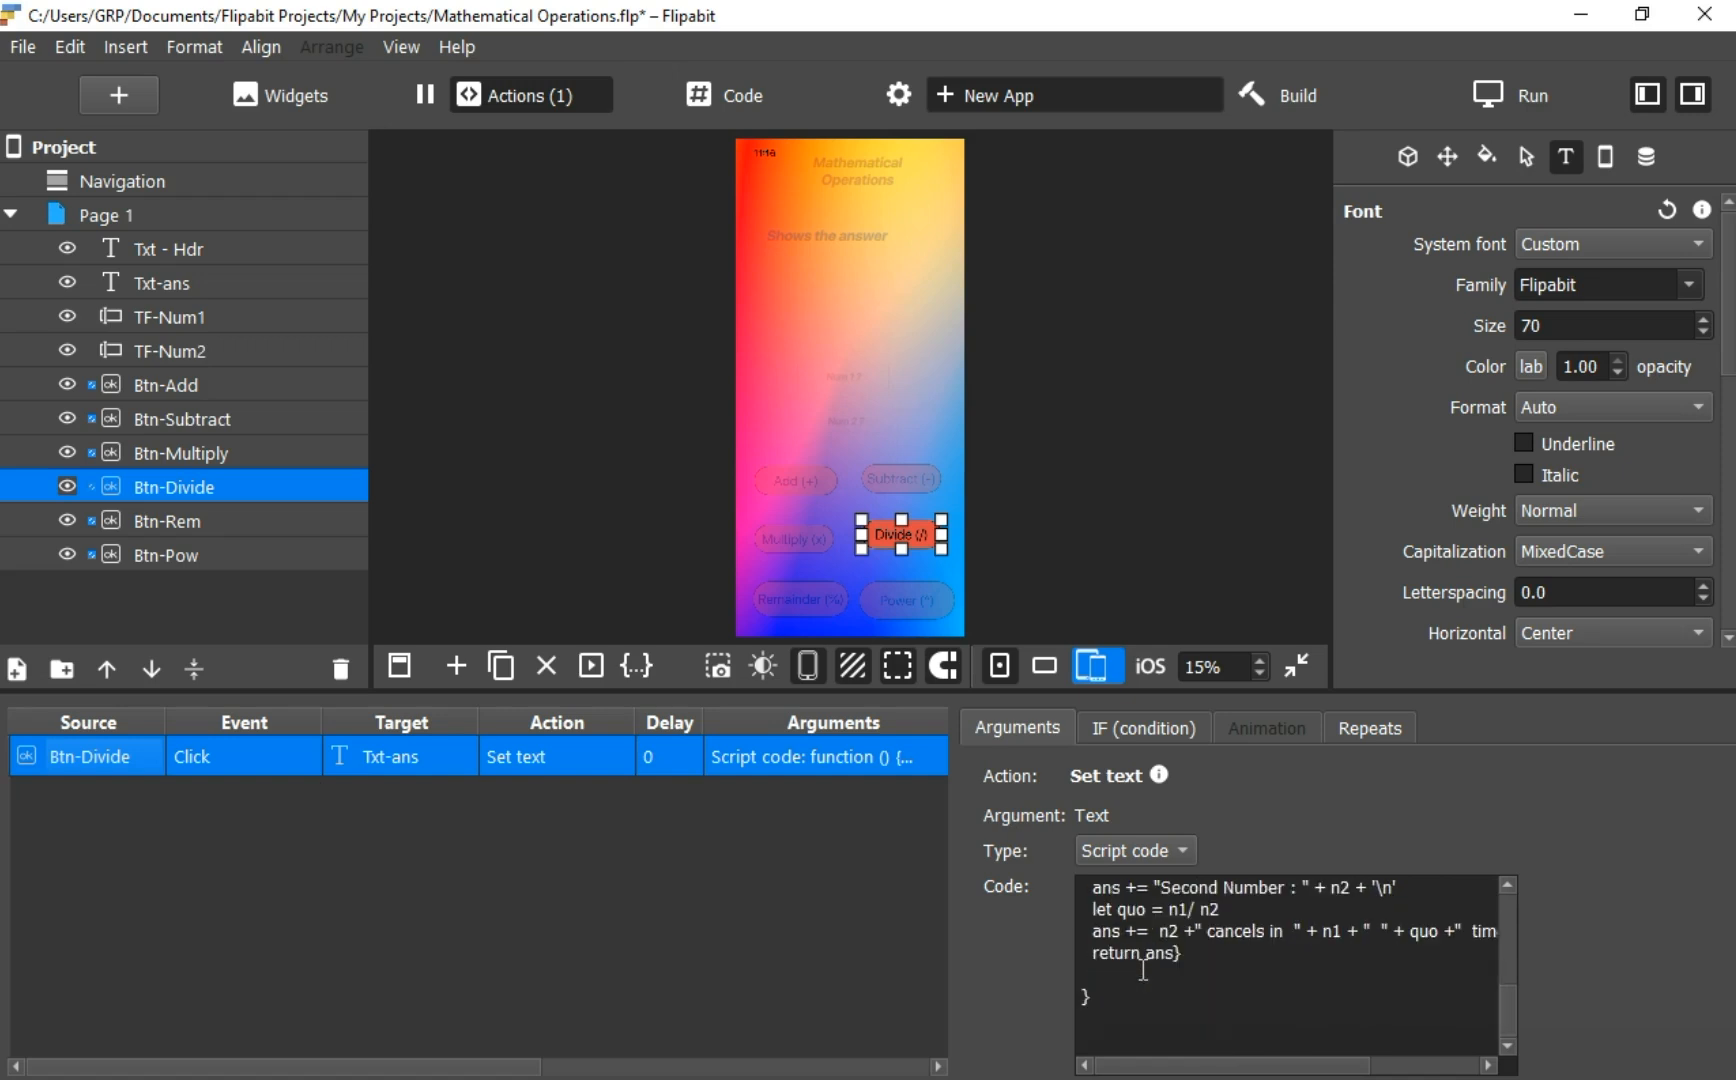
{"action": "left_click", "coordinate": [184, 525]}
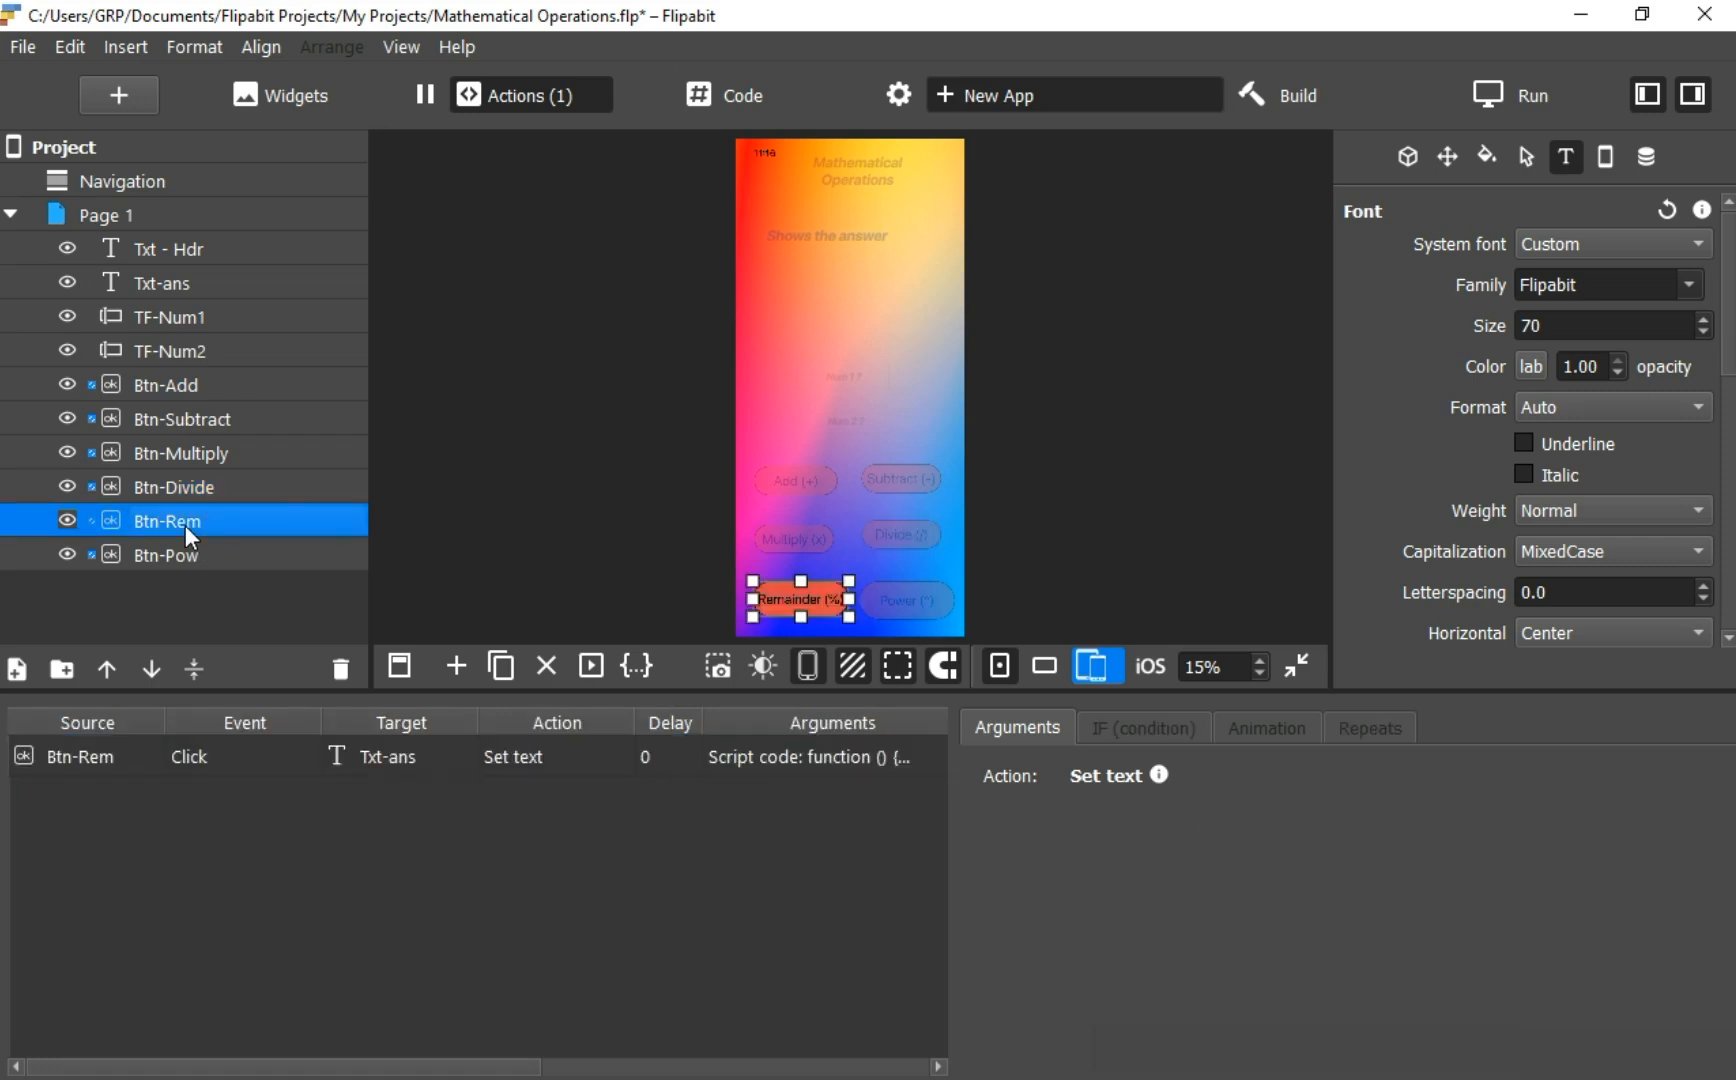
{"action": "left_click", "coordinate": [77, 770]}
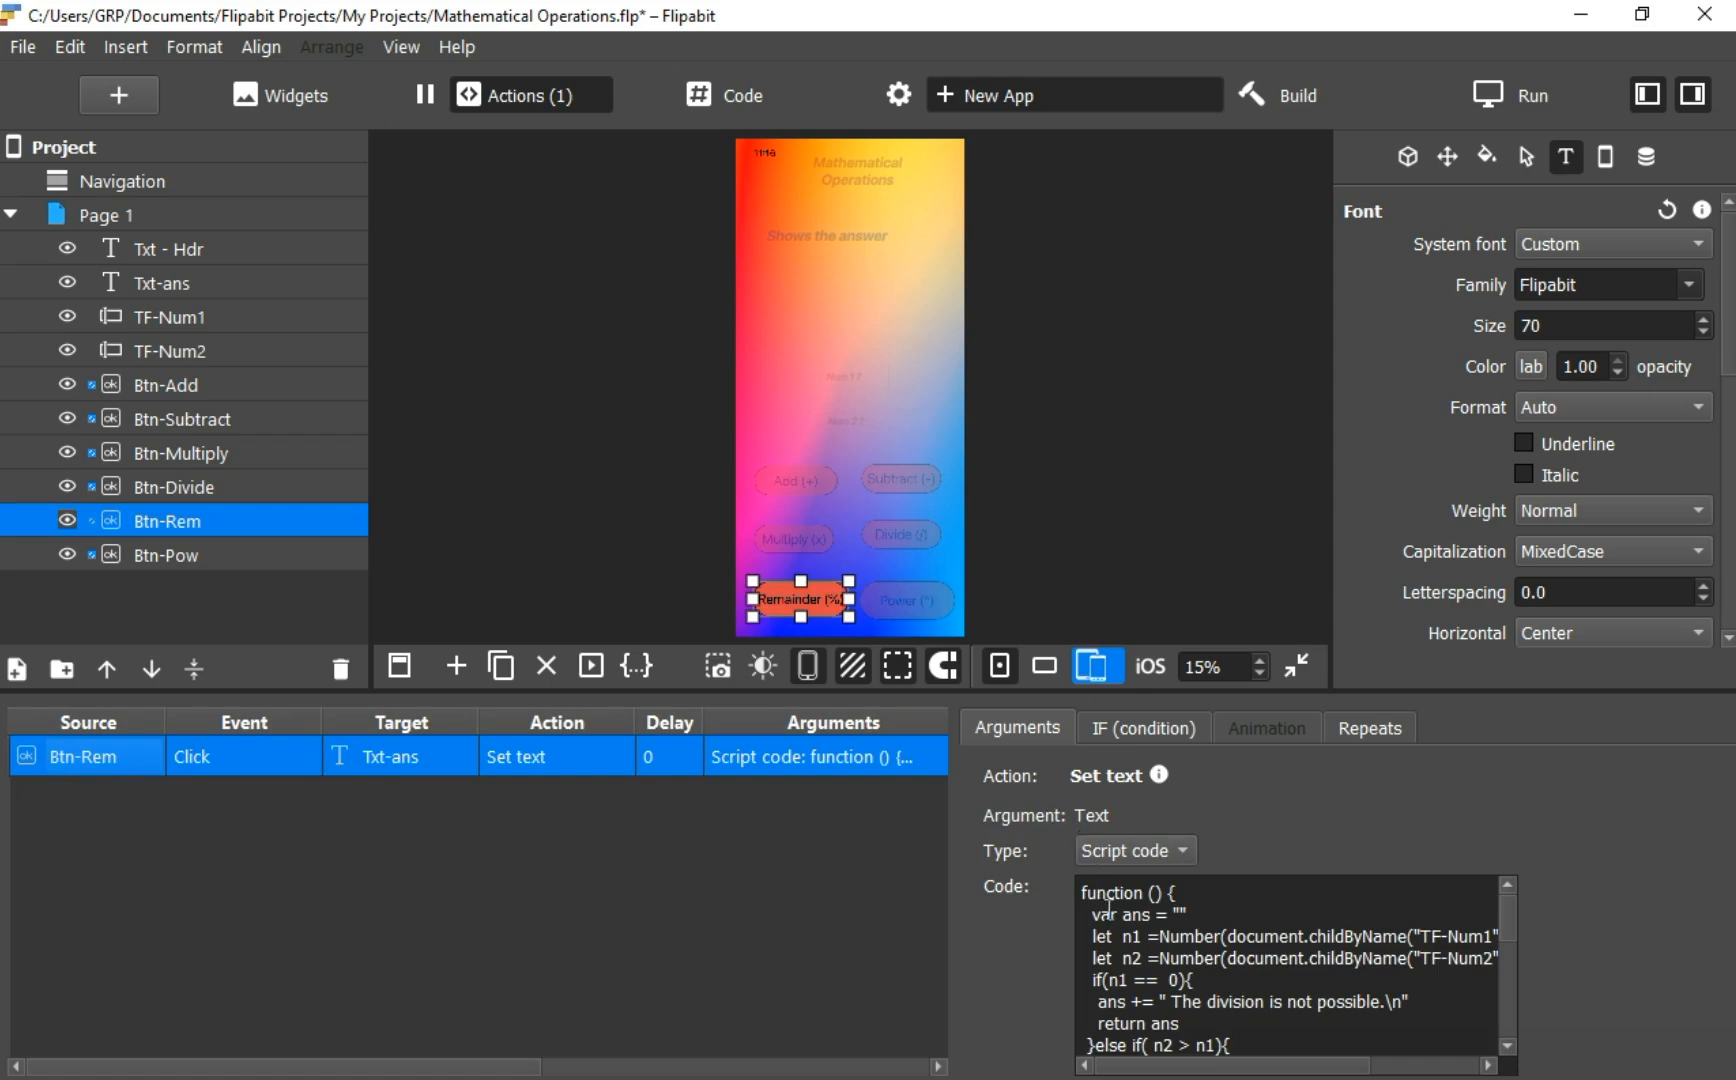
{"action": "scroll", "coordinate": [1108, 909], "scroll_direction": "down", "scroll_amount": 2}
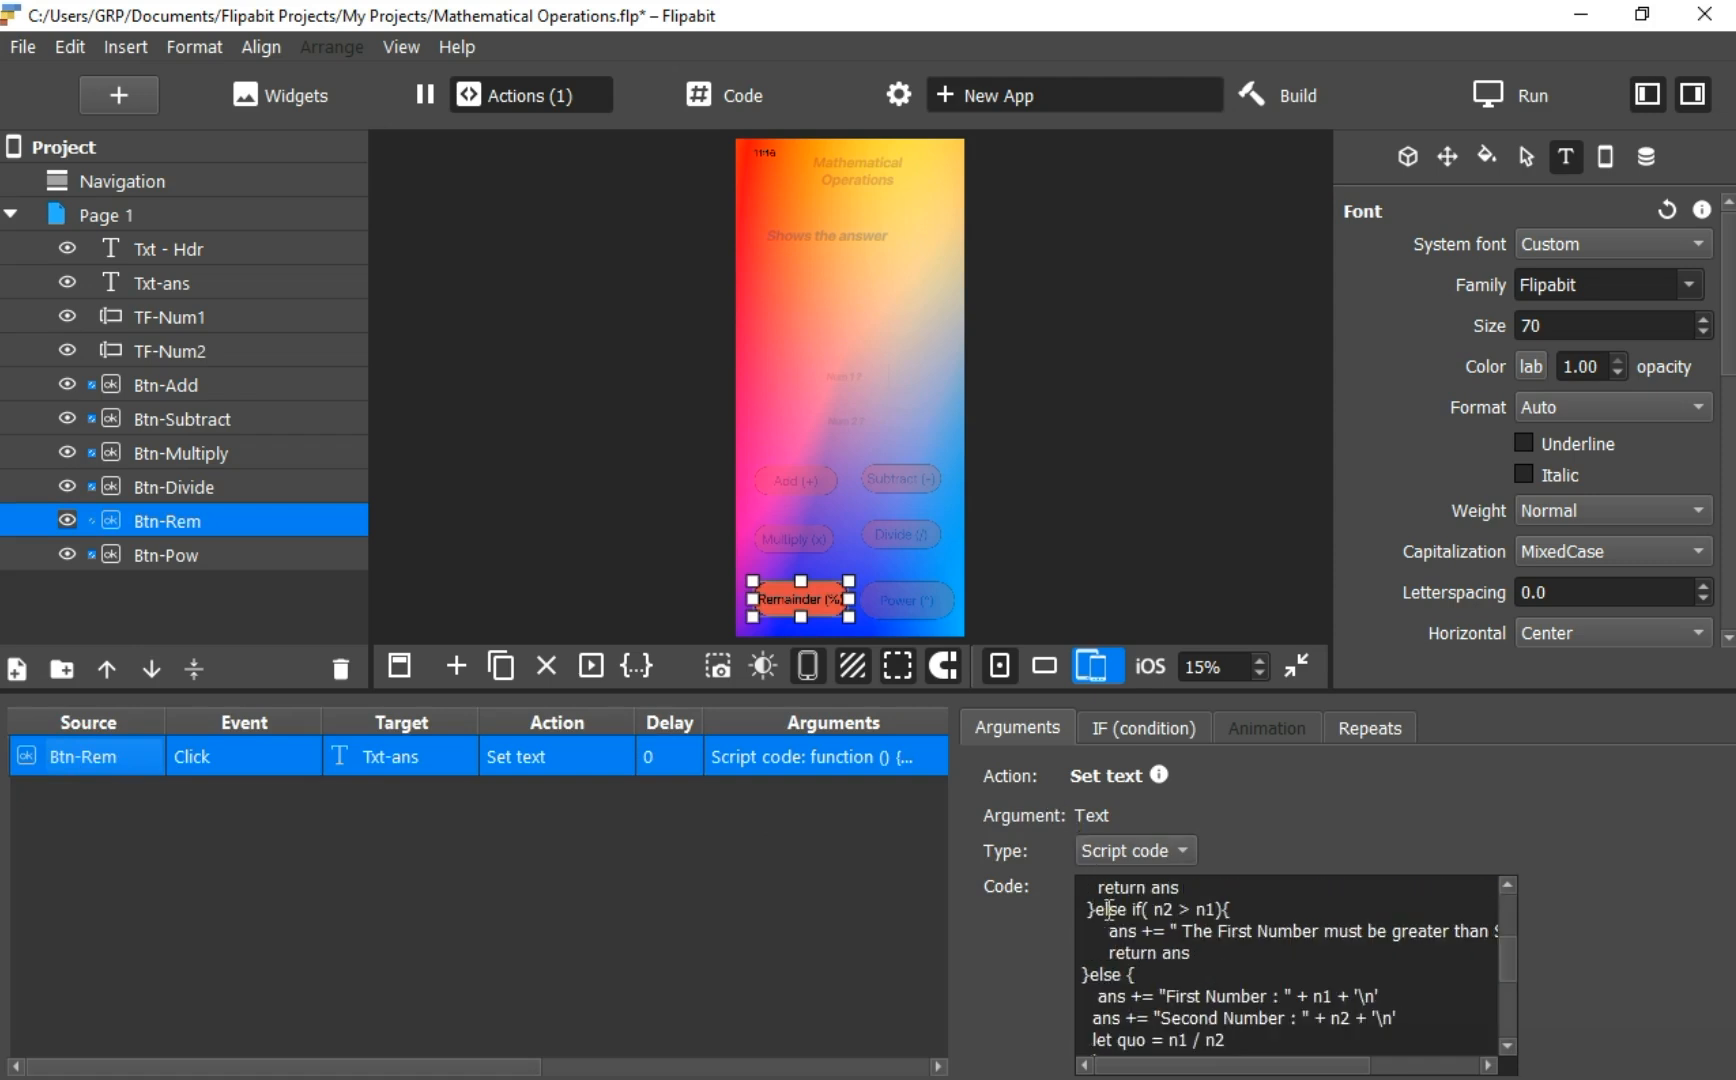
{"action": "scroll", "coordinate": [1108, 909], "scroll_direction": "down", "scroll_amount": 1}
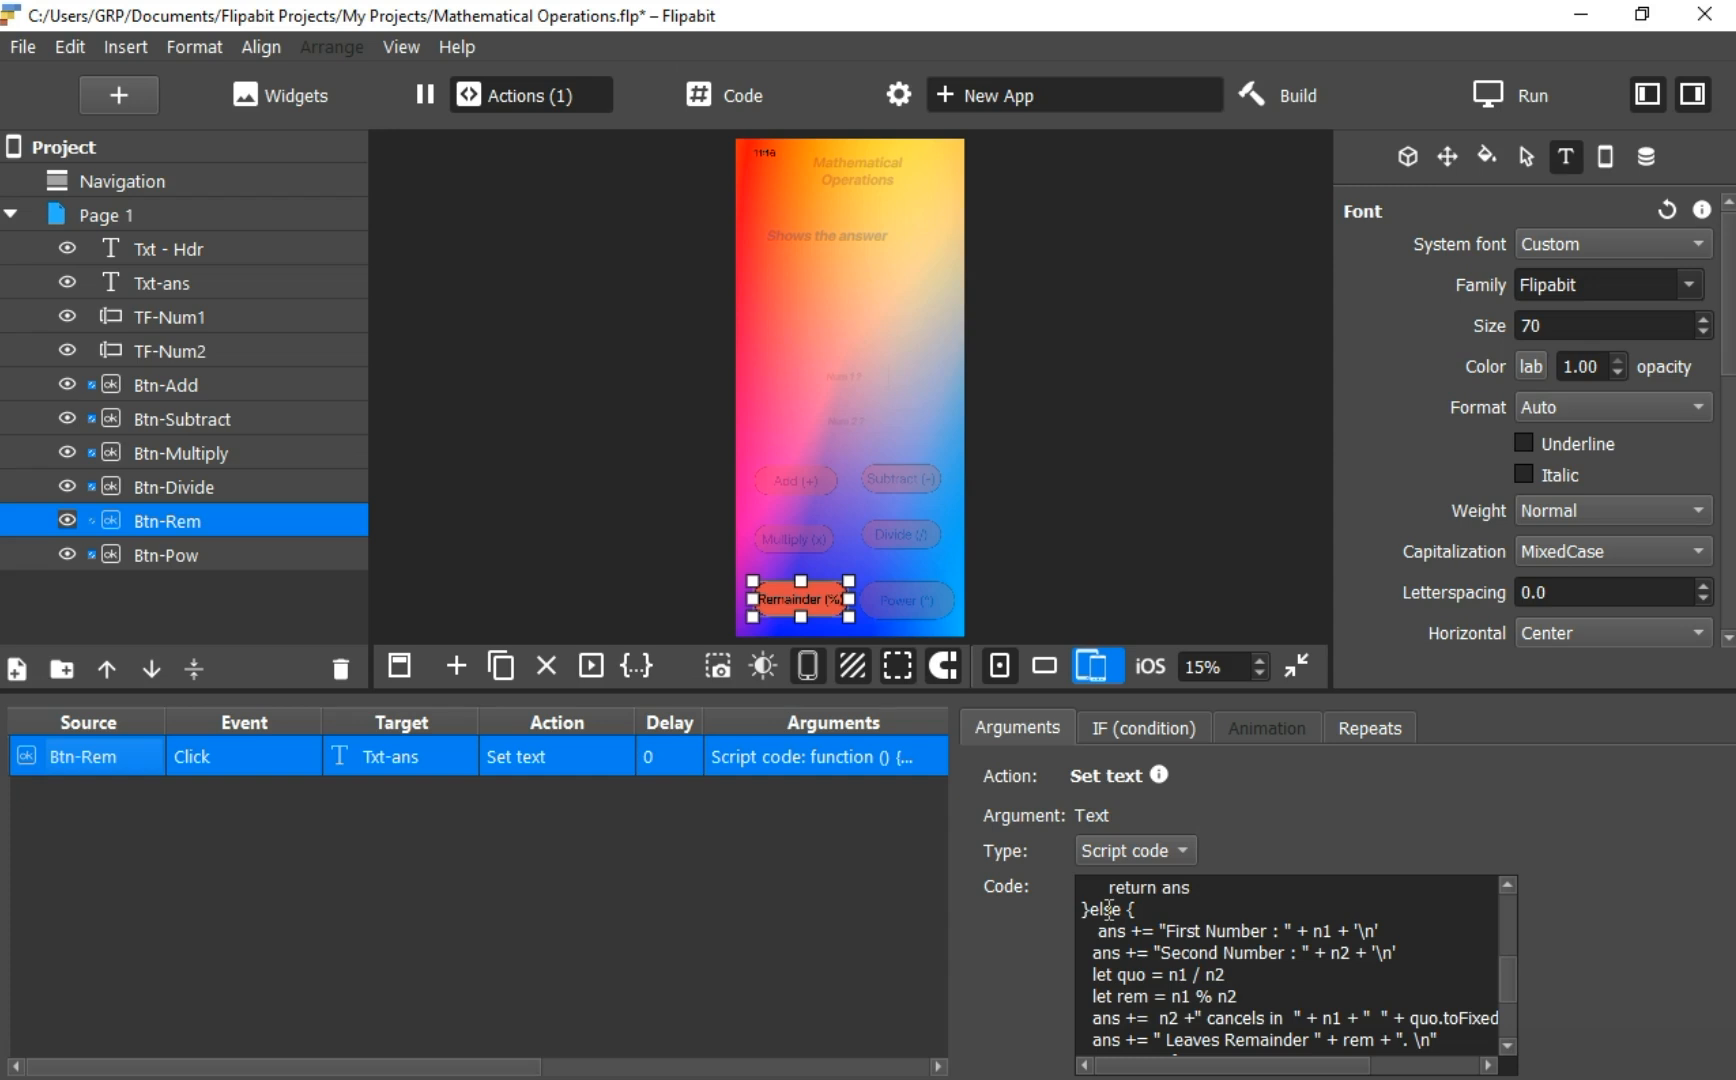
{"action": "scroll", "coordinate": [1108, 909], "scroll_direction": "down", "scroll_amount": 2}
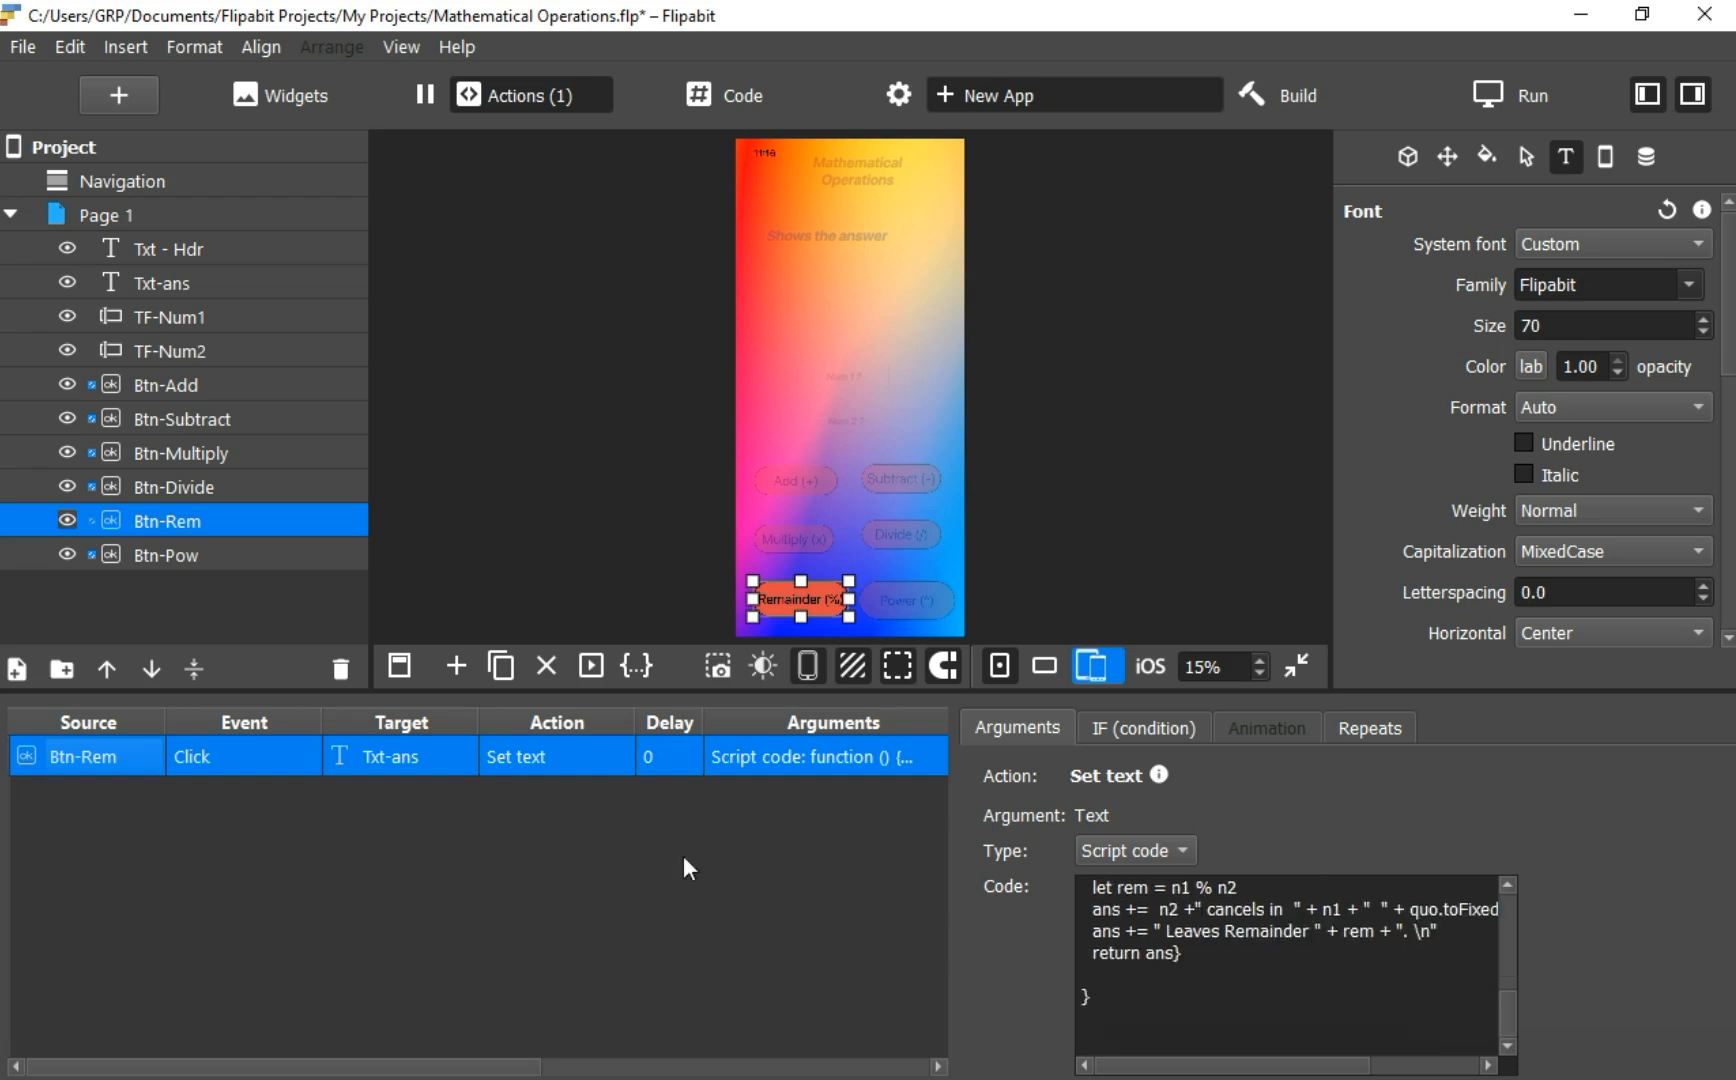
Review the action script code of Btn-Pow, including its zero conditions and the power calculation
{"action": "left_click", "coordinate": [197, 555]}
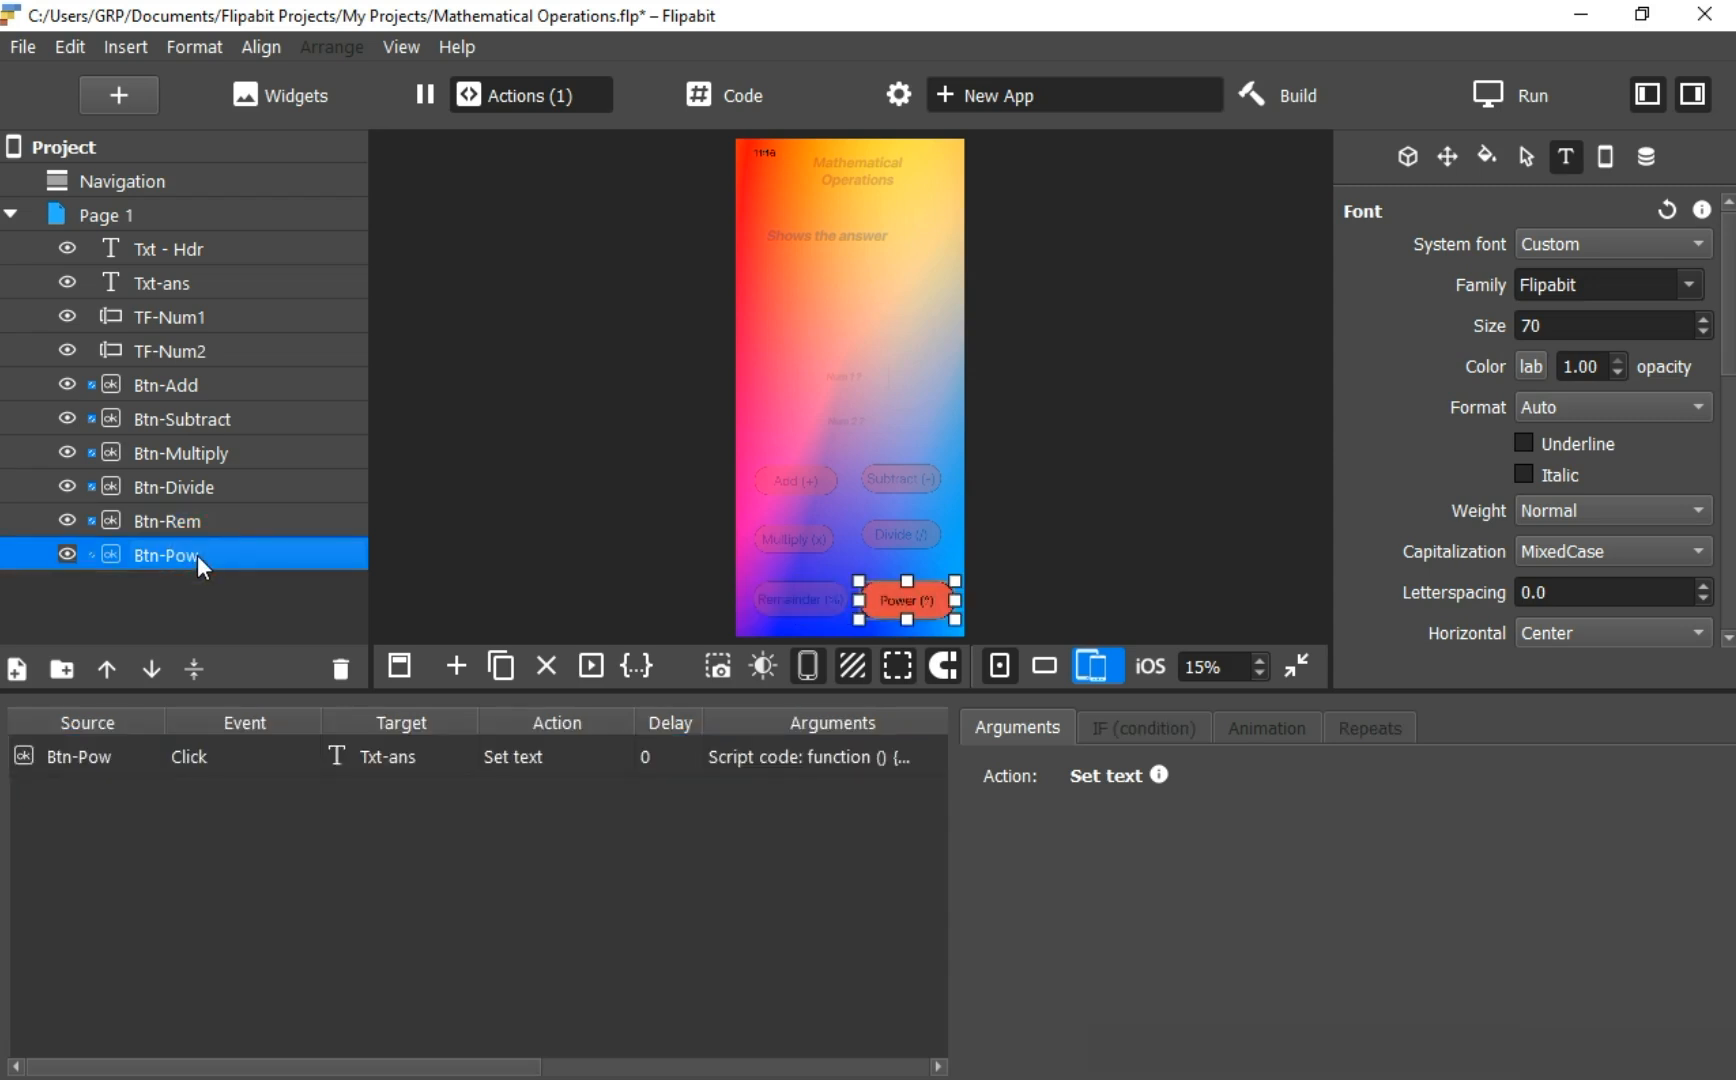
{"action": "left_click", "coordinate": [187, 762]}
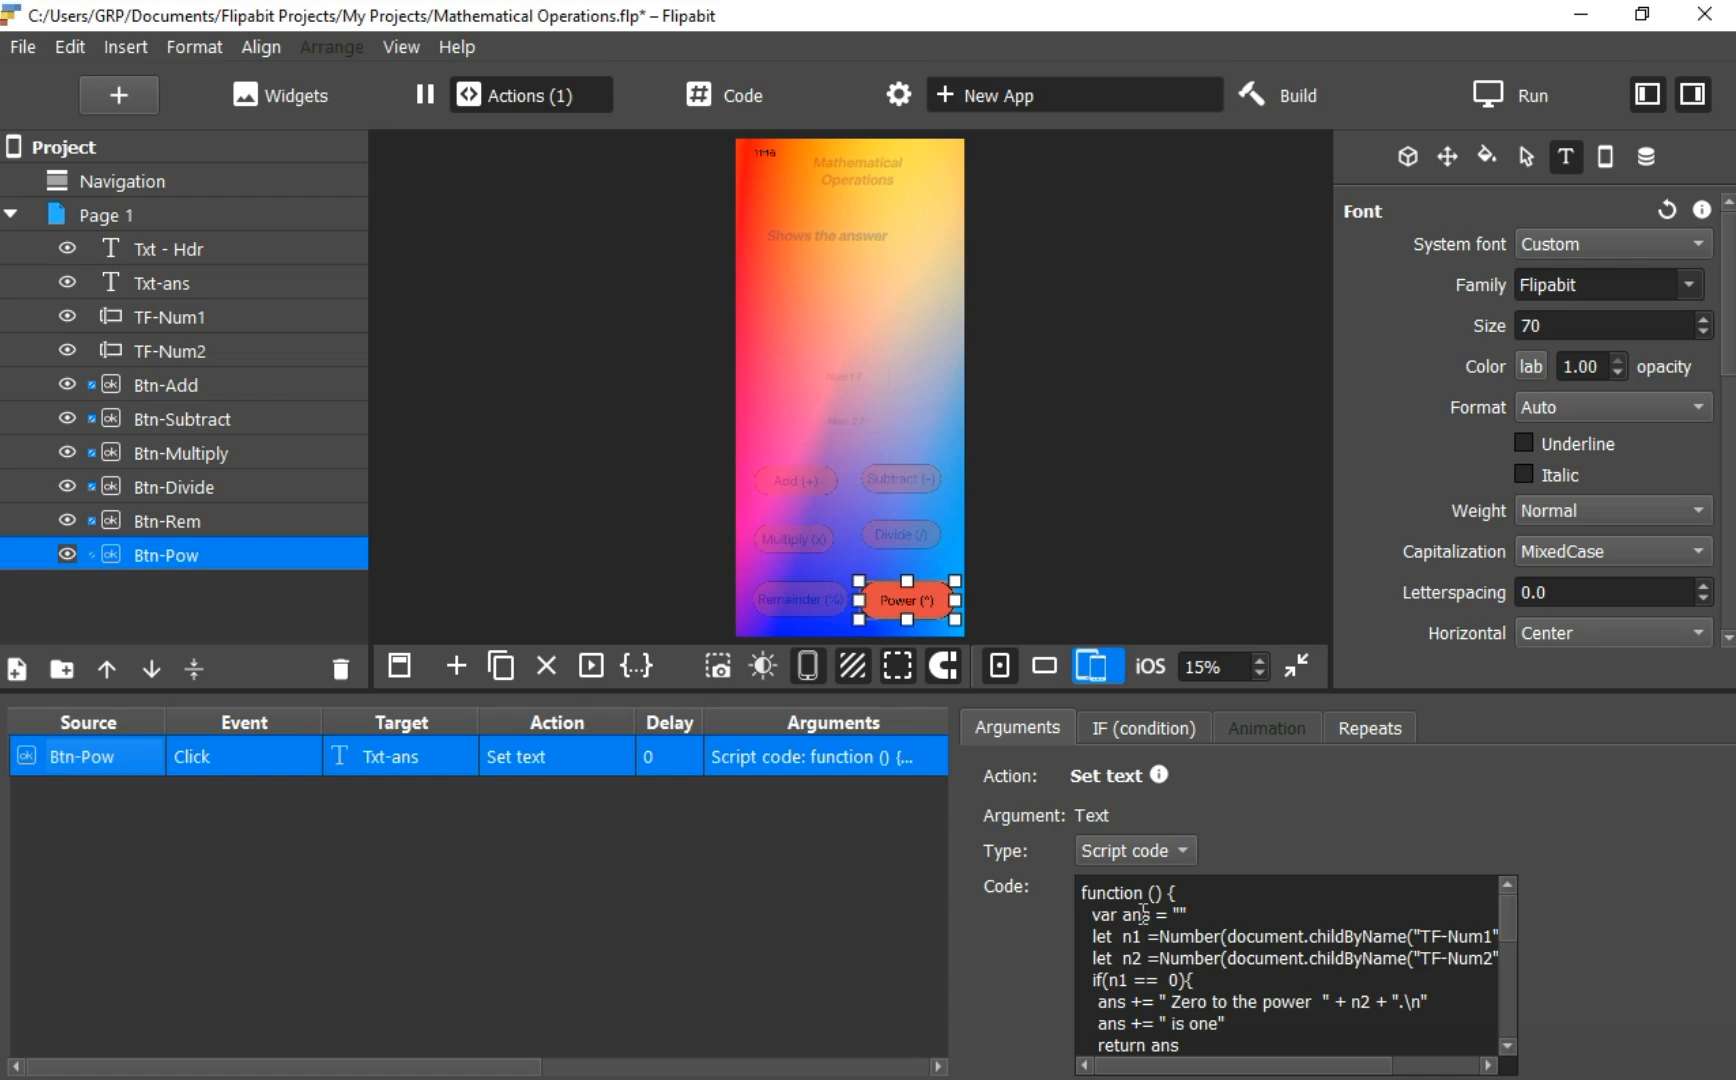
{"action": "scroll", "coordinate": [1143, 912], "scroll_direction": "down", "scroll_amount": 1}
{"action": "scroll", "coordinate": [1143, 912], "scroll_direction": "down", "scroll_amount": 2}
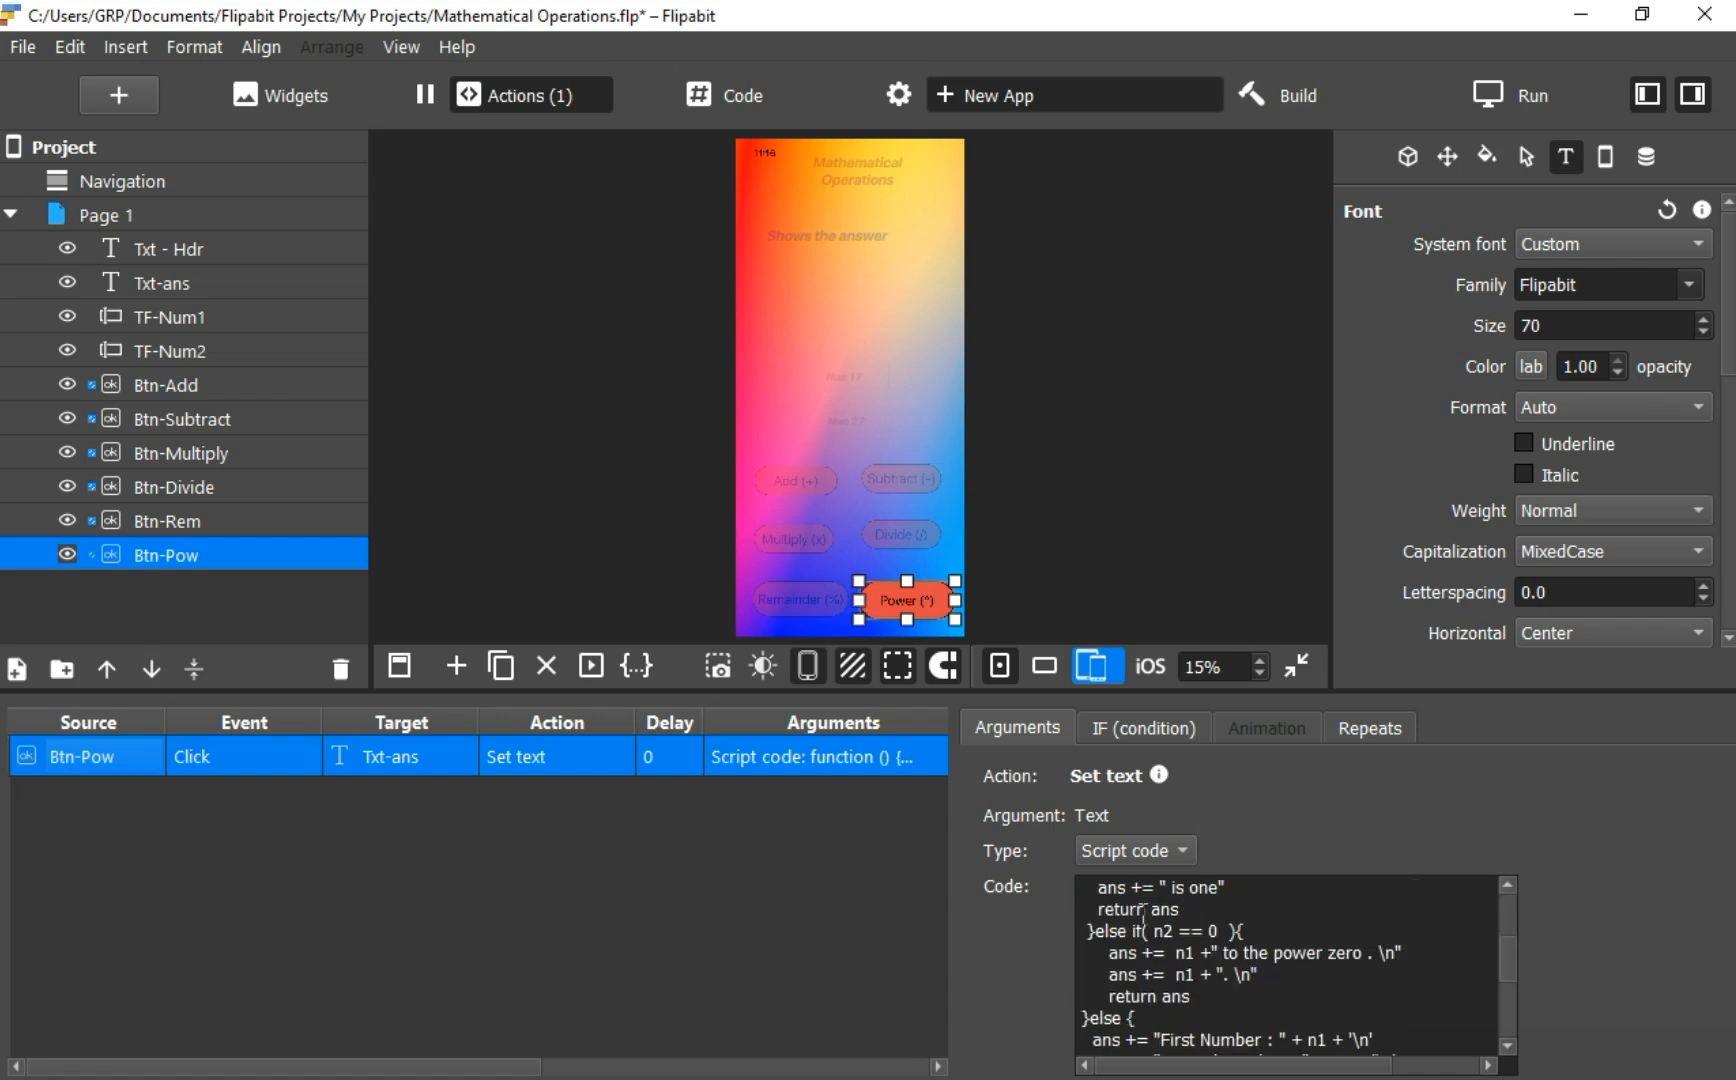
{"action": "scroll", "coordinate": [1143, 912], "scroll_direction": "down", "scroll_amount": 1}
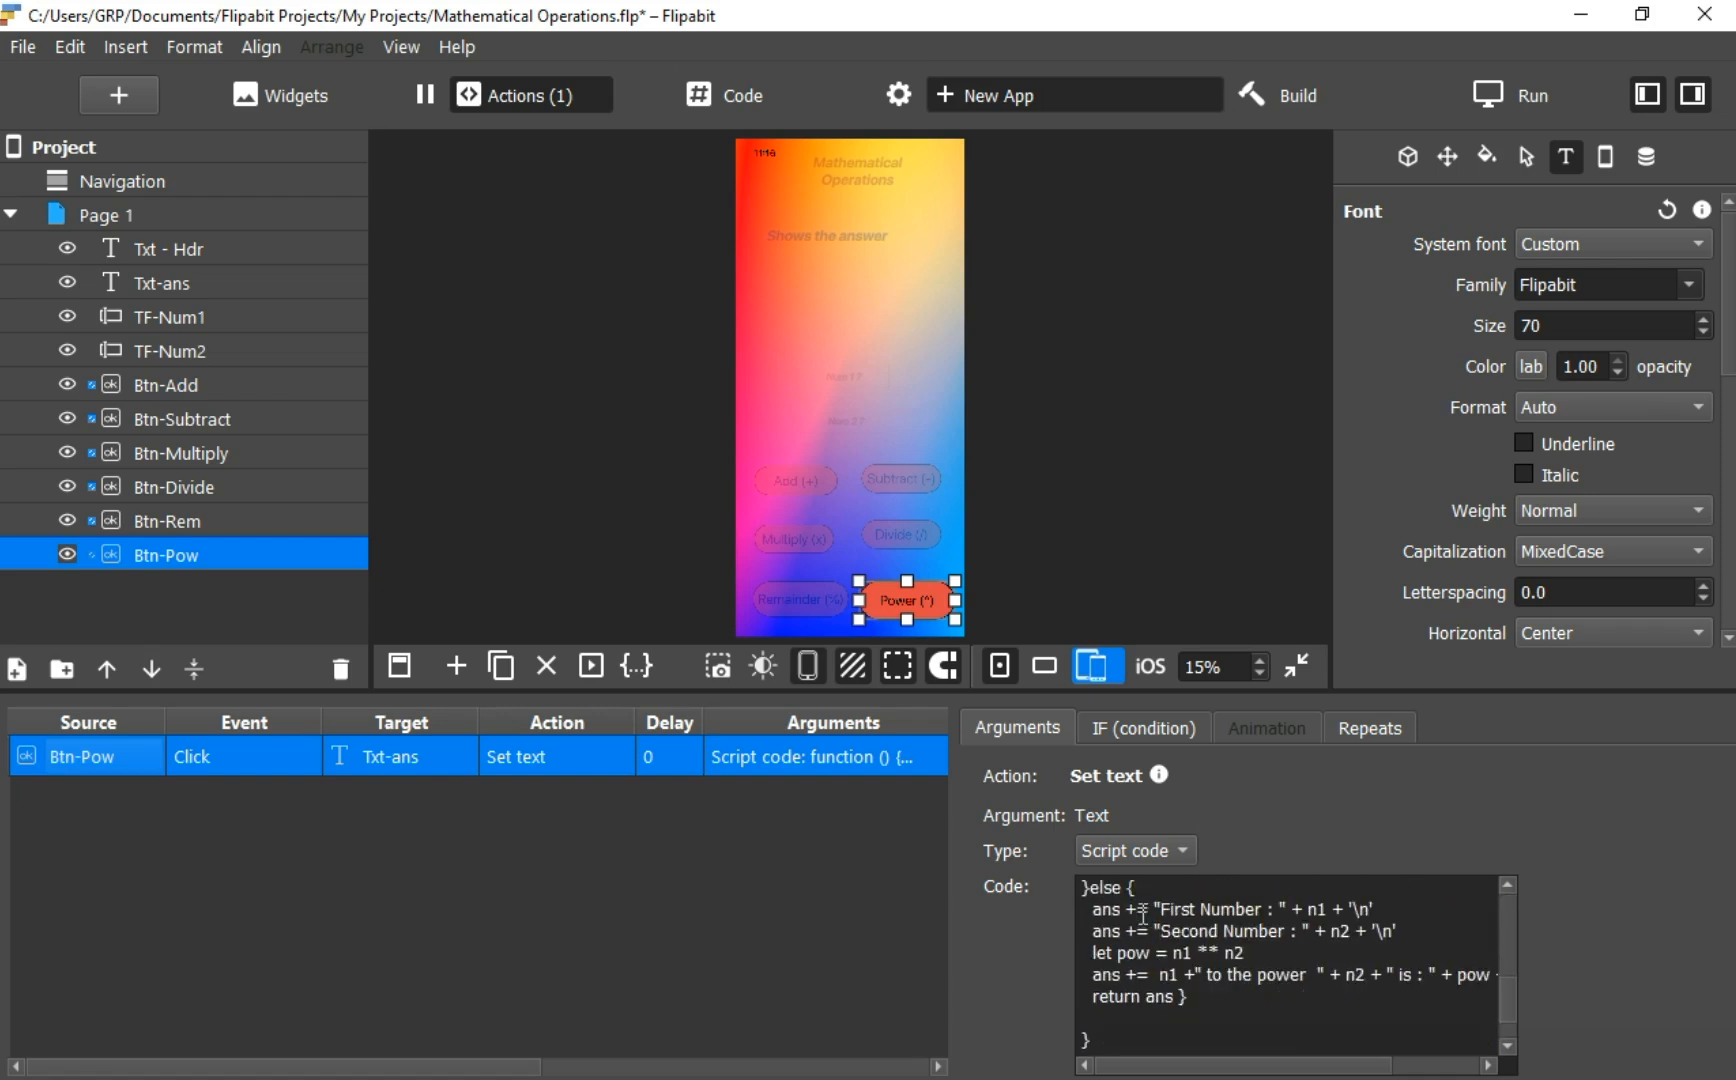
{"action": "scroll", "coordinate": [1143, 914], "scroll_direction": "down", "scroll_amount": 1}
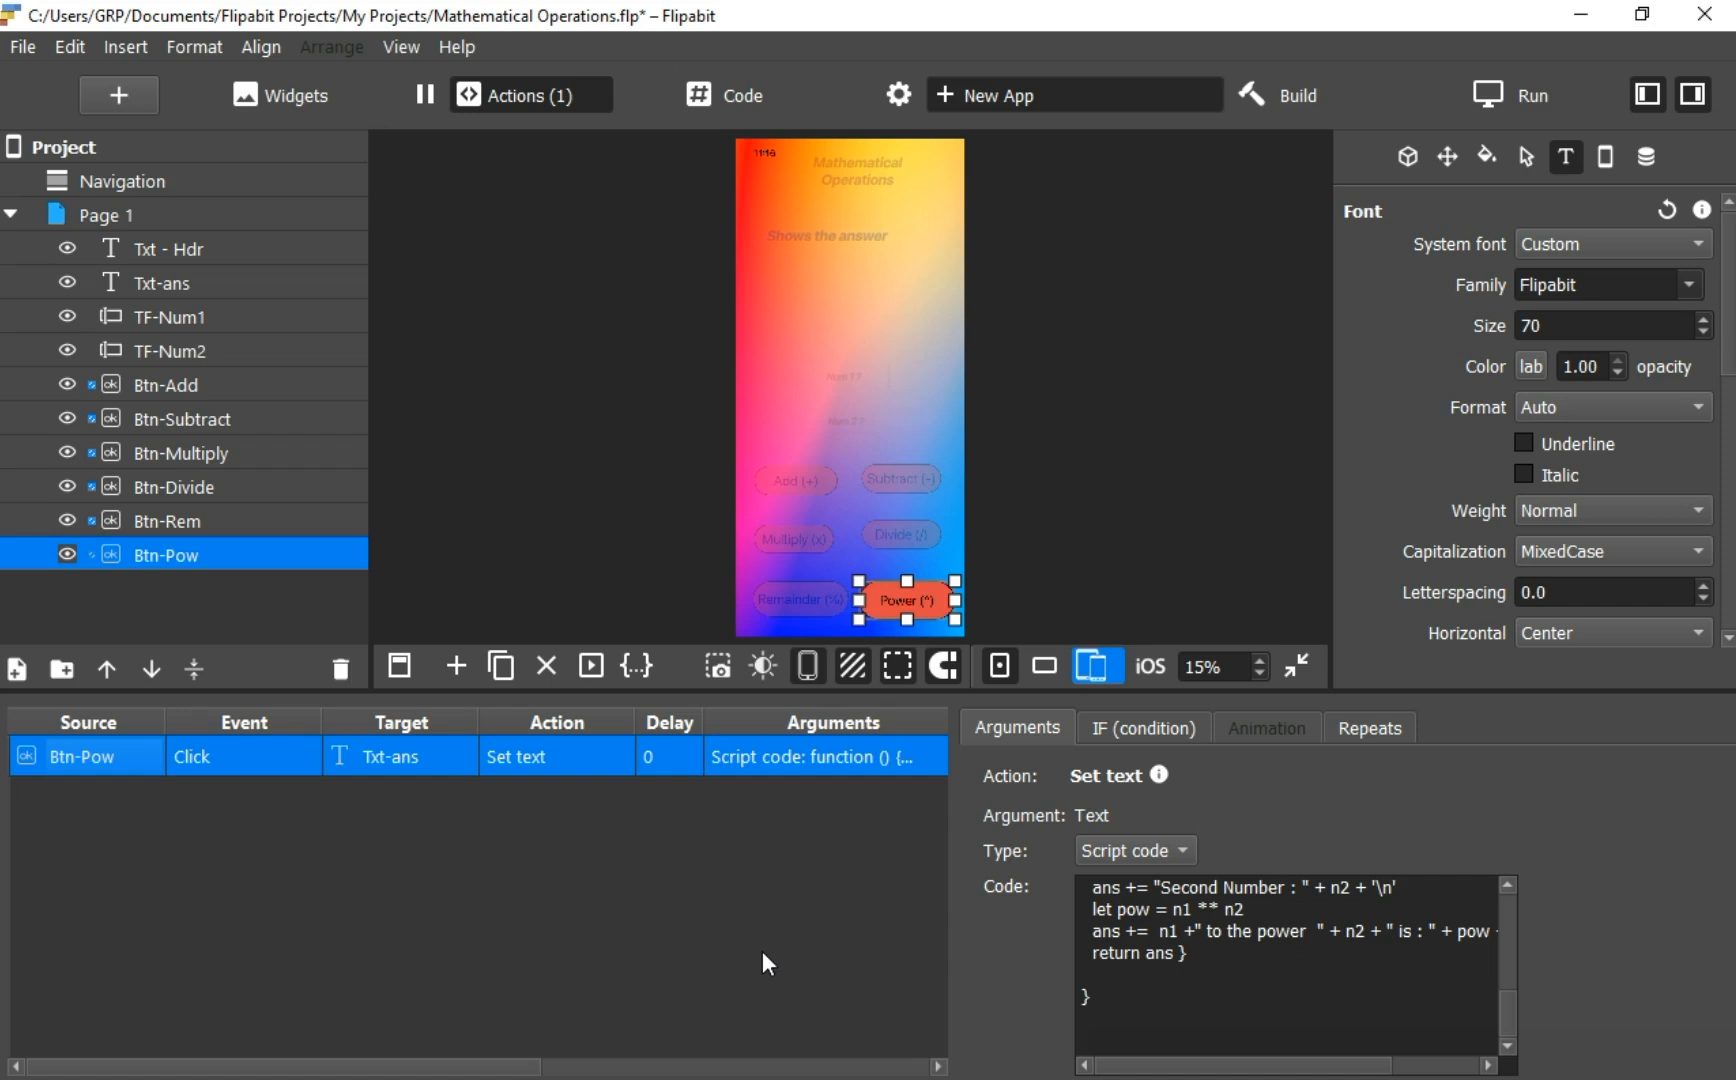
{"action": "left_click", "coordinate": [513, 545]}
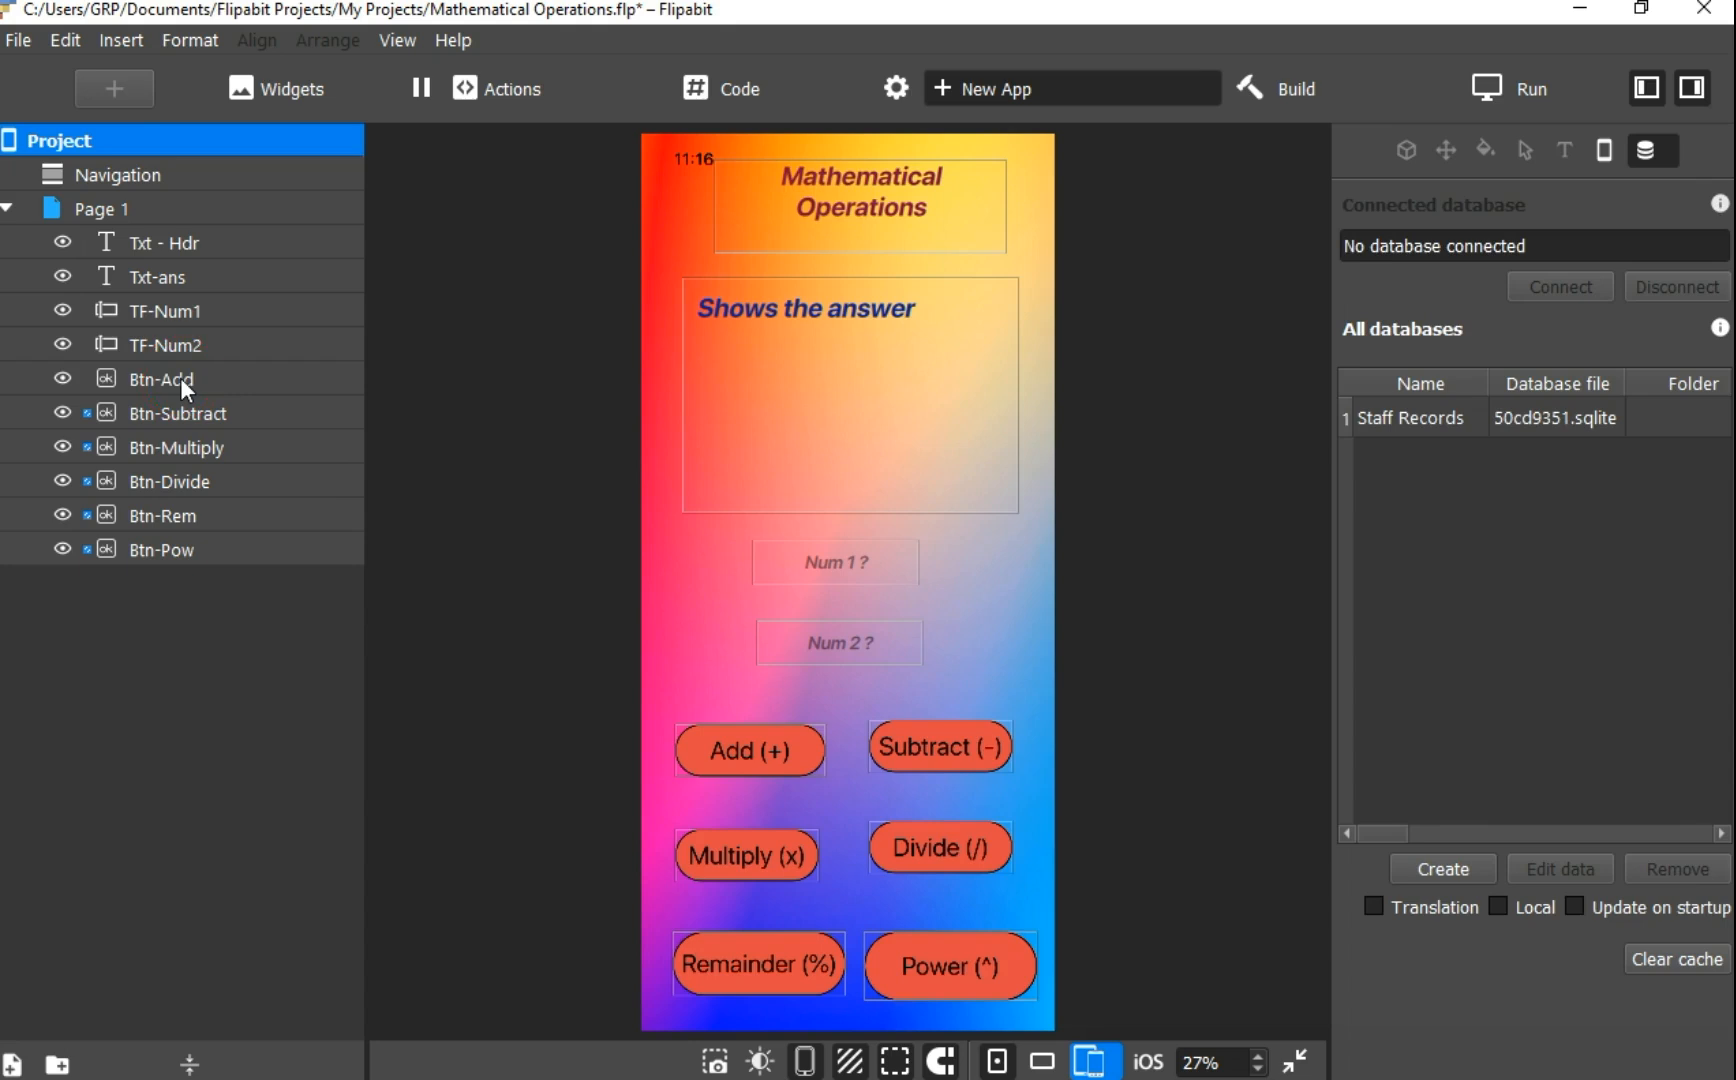
Add a new action to Btn-Add and set its triggering event to the Click input event
{"action": "left_click", "coordinate": [180, 377]}
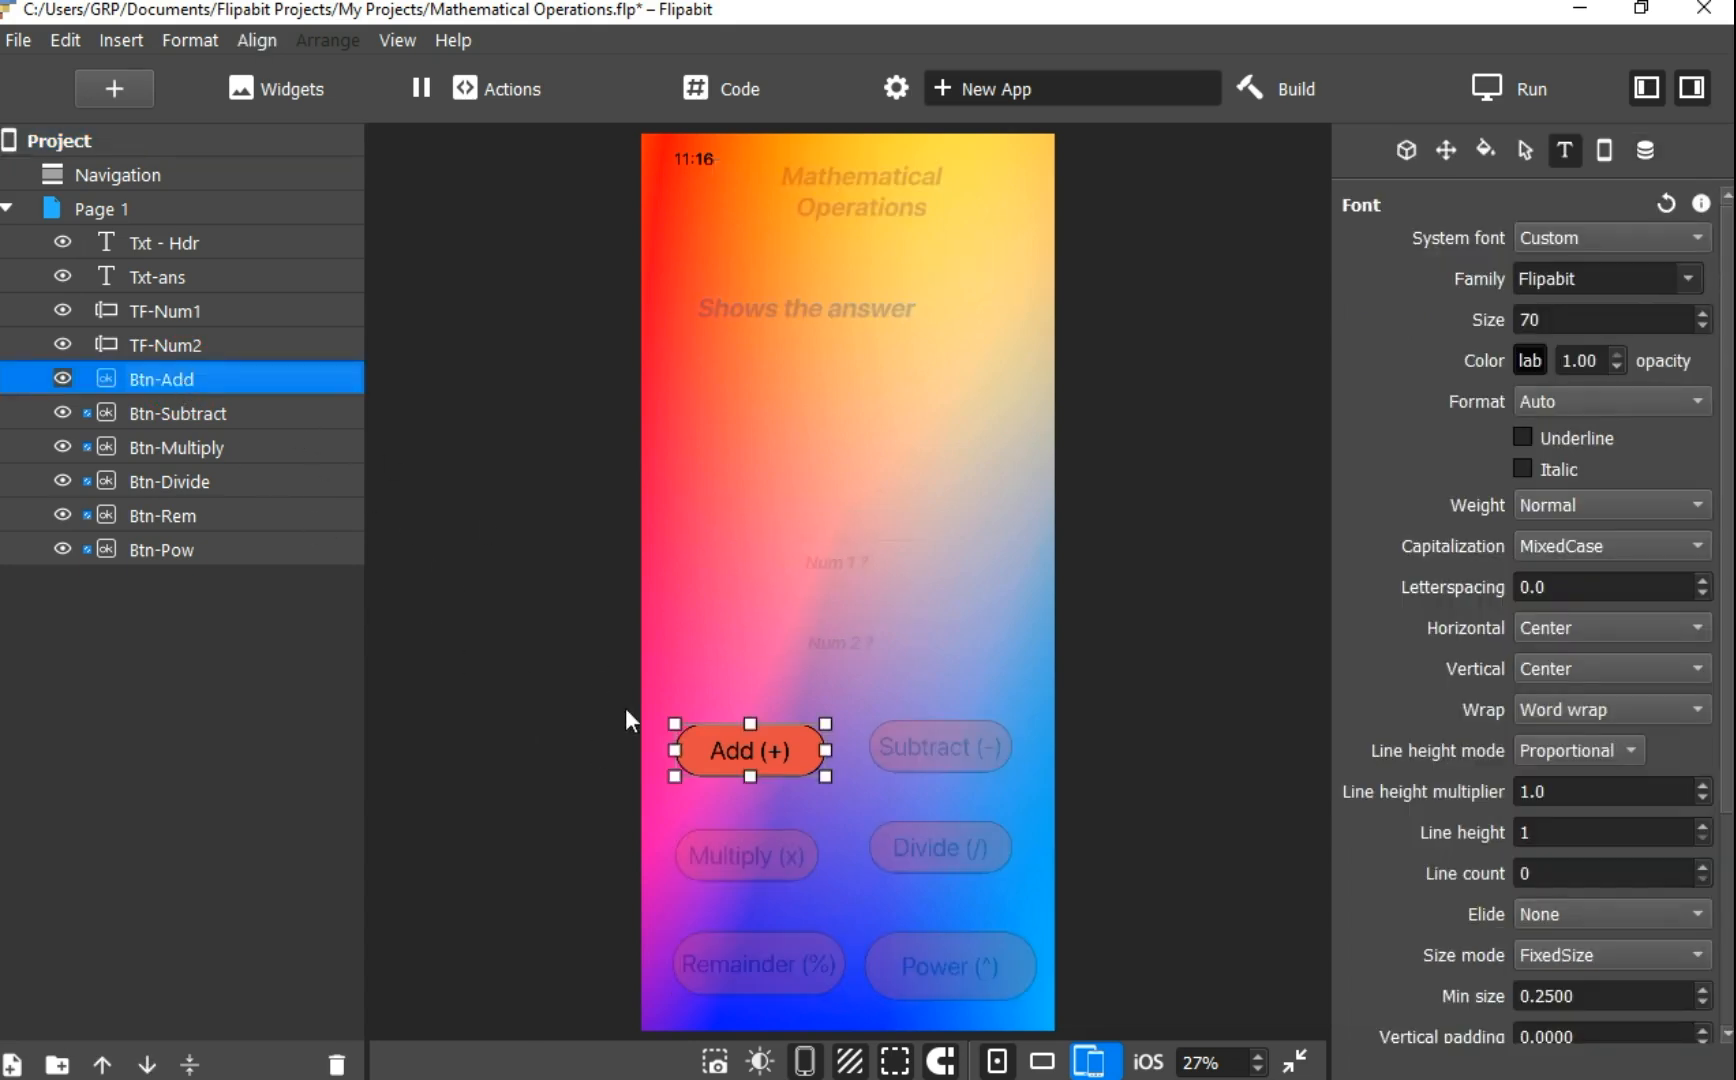
{"action": "left_click", "coordinate": [508, 88]}
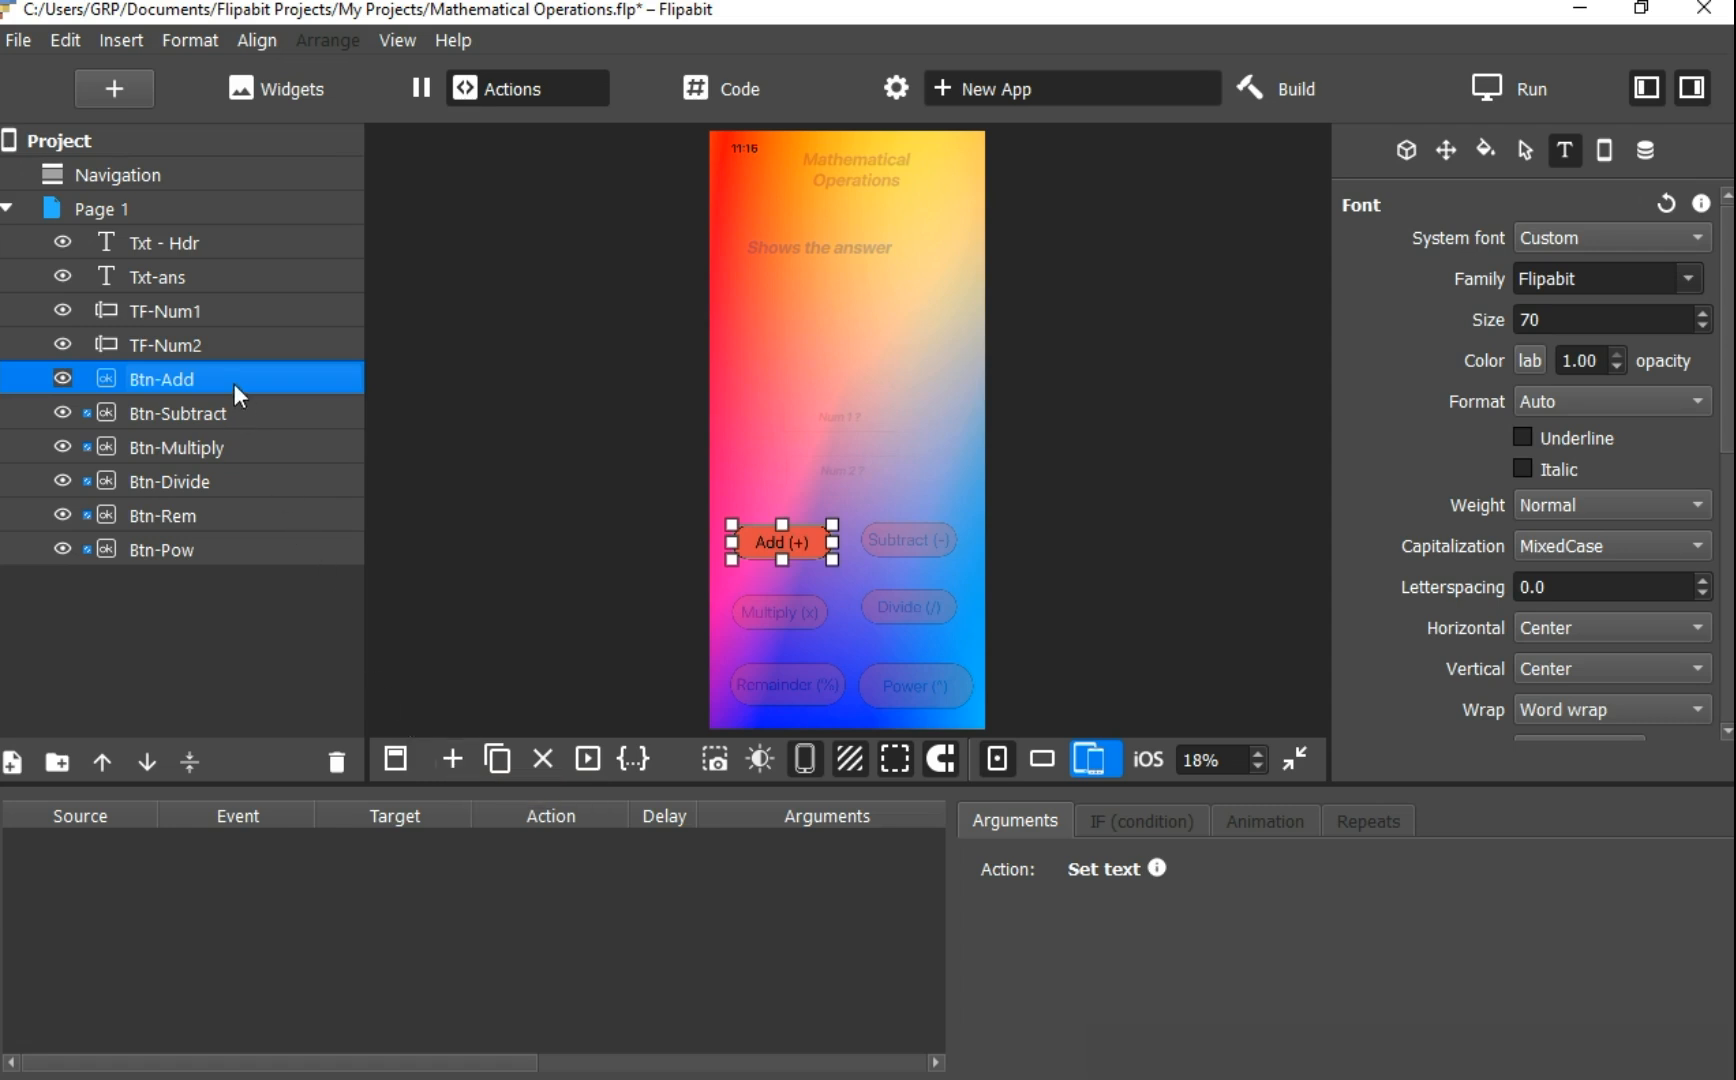
{"action": "left_click", "coordinate": [451, 760]}
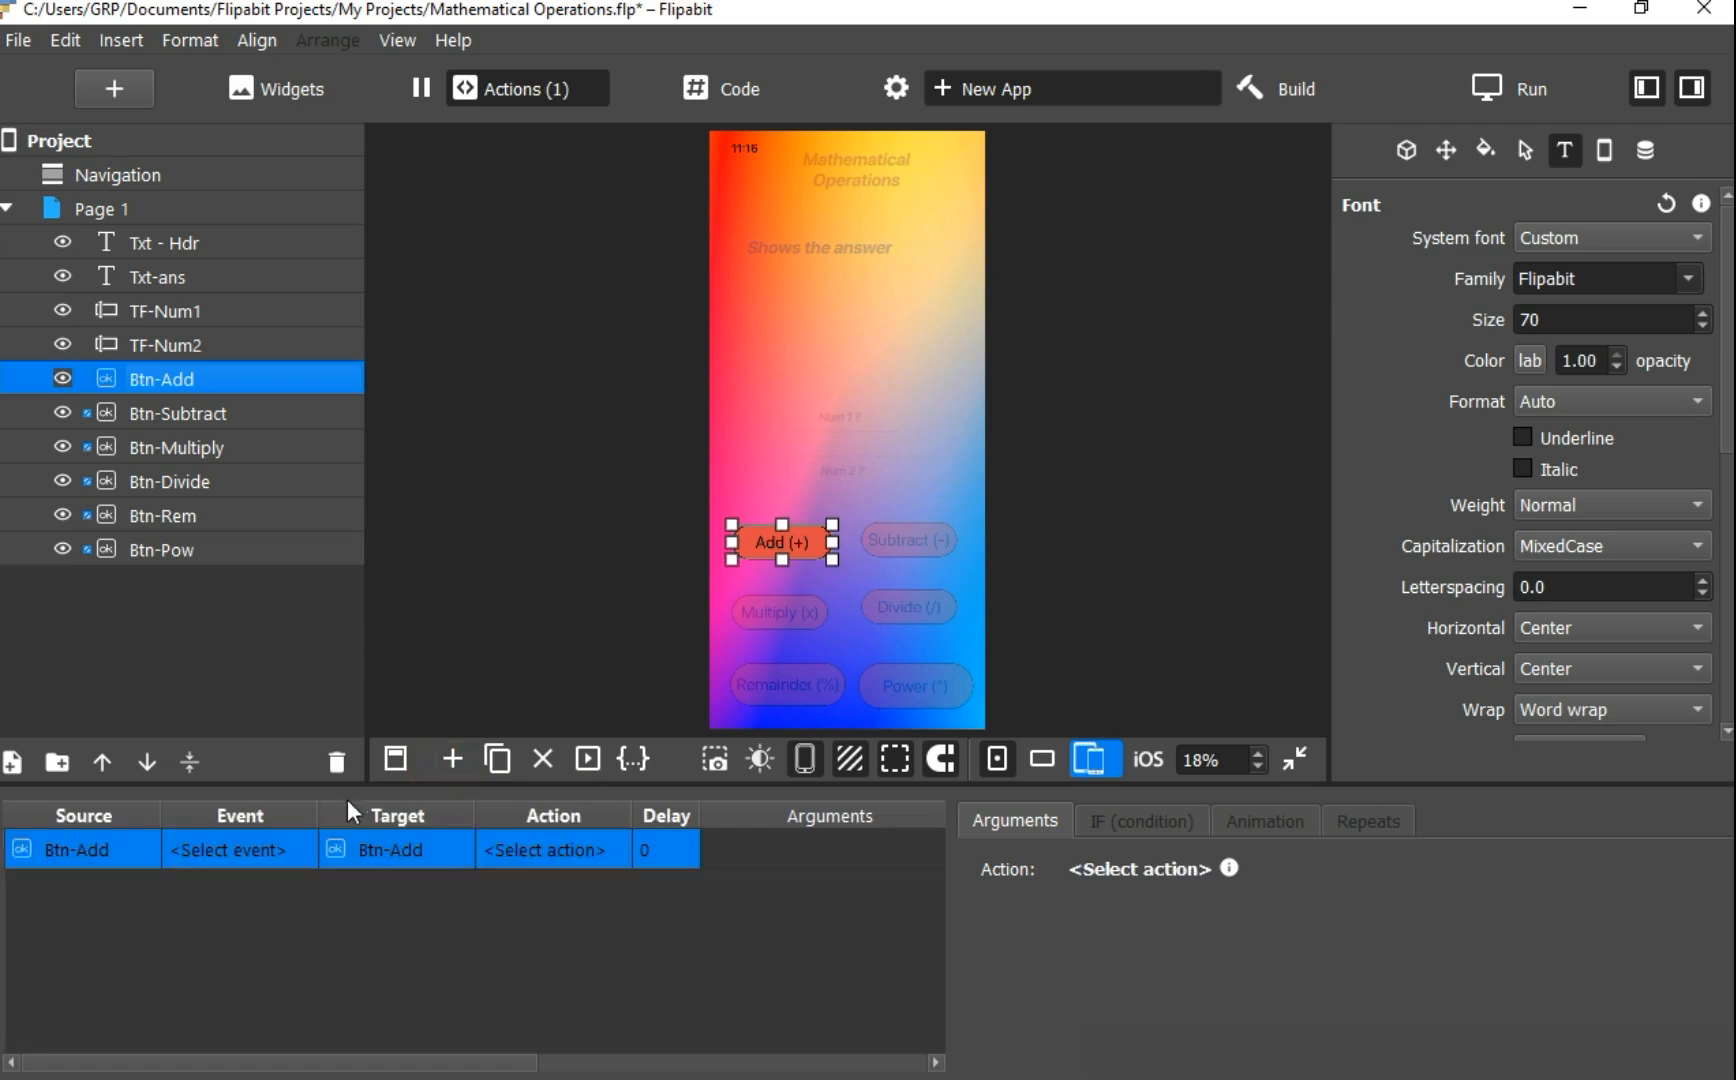
{"action": "left_click", "coordinate": [254, 849]}
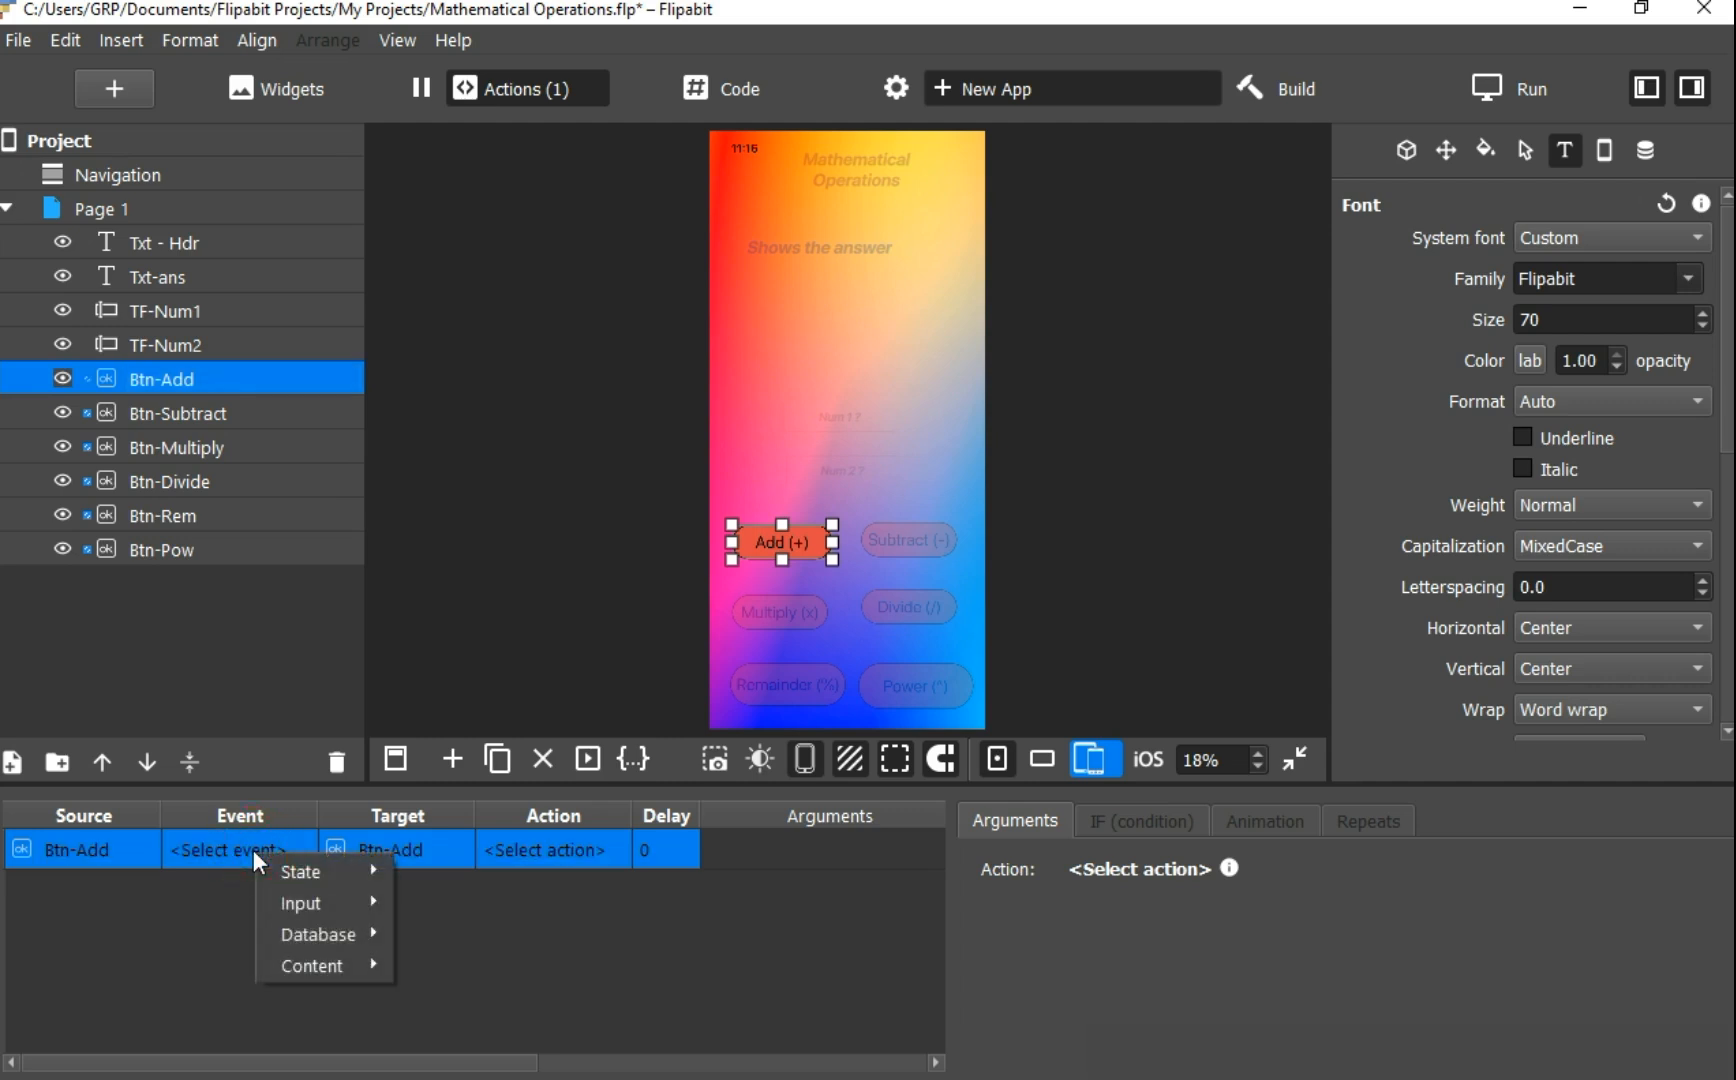
{"action": "mouse_move", "coordinate": [283, 886]}
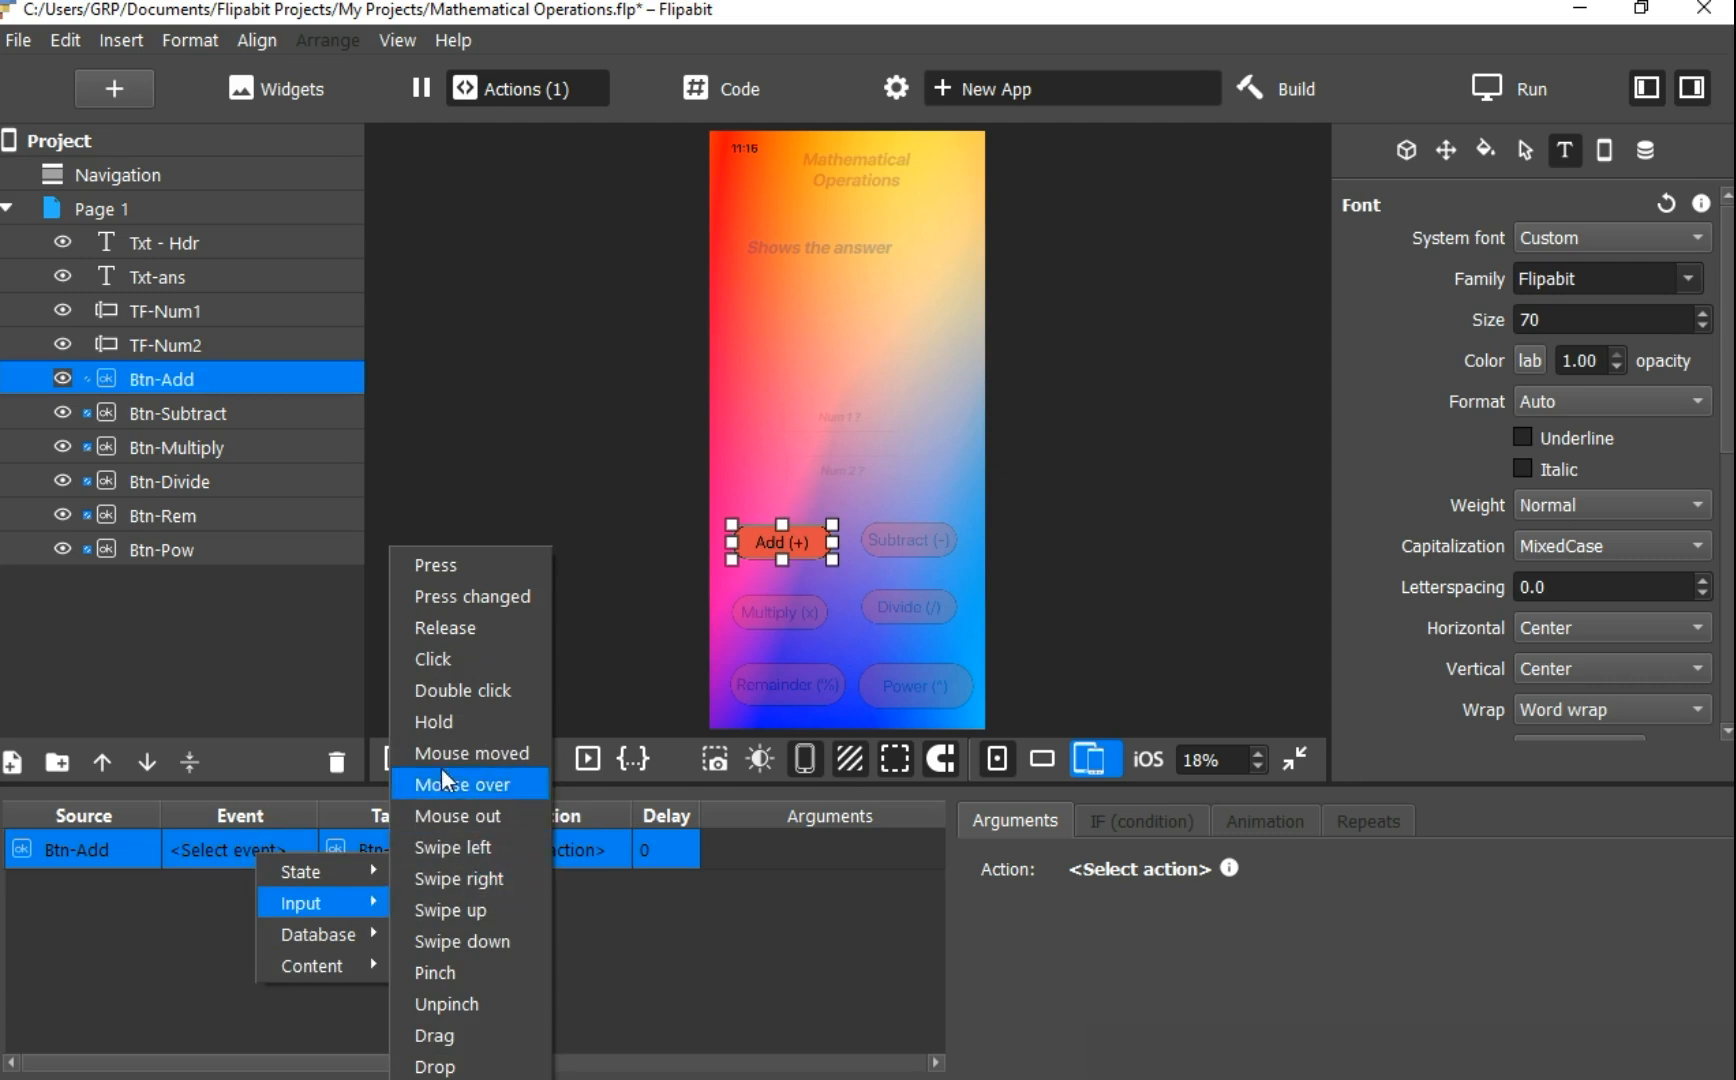
{"action": "left_click", "coordinate": [446, 660]}
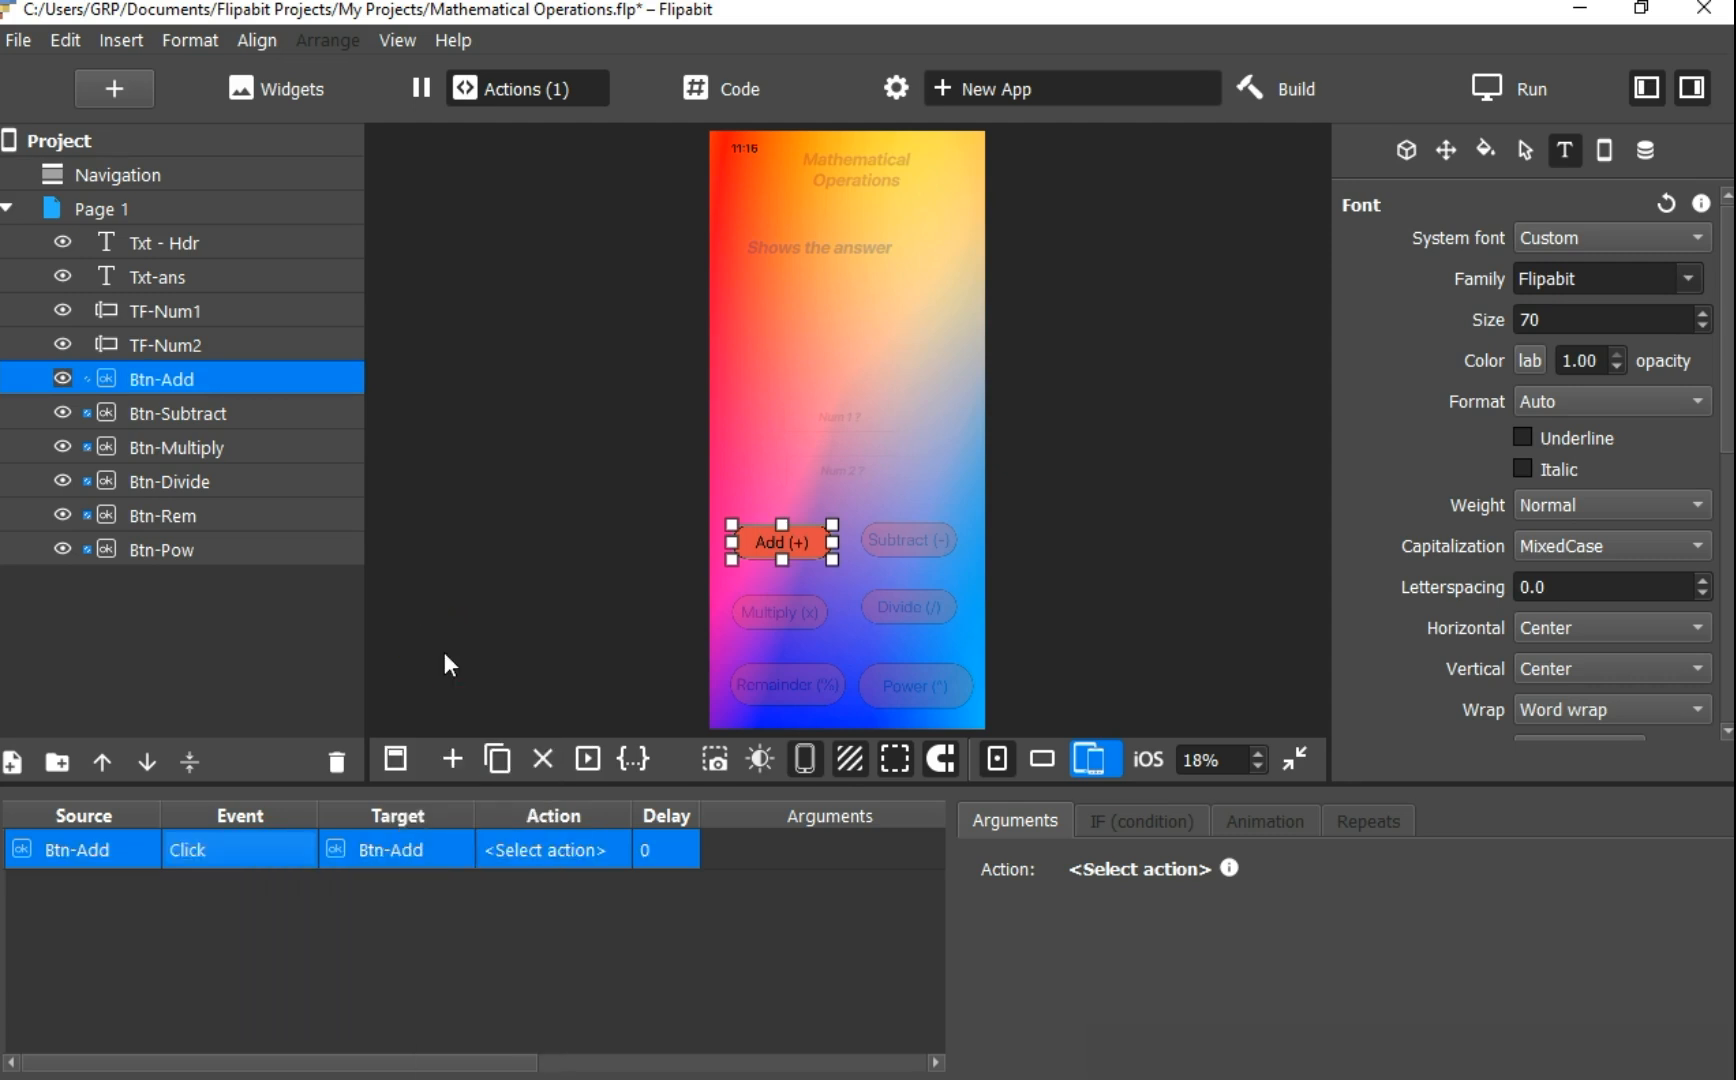
Set the Btn-Add action's target to Txt-ans and its action to Set text from the Content actions
{"action": "left_click", "coordinate": [413, 859]}
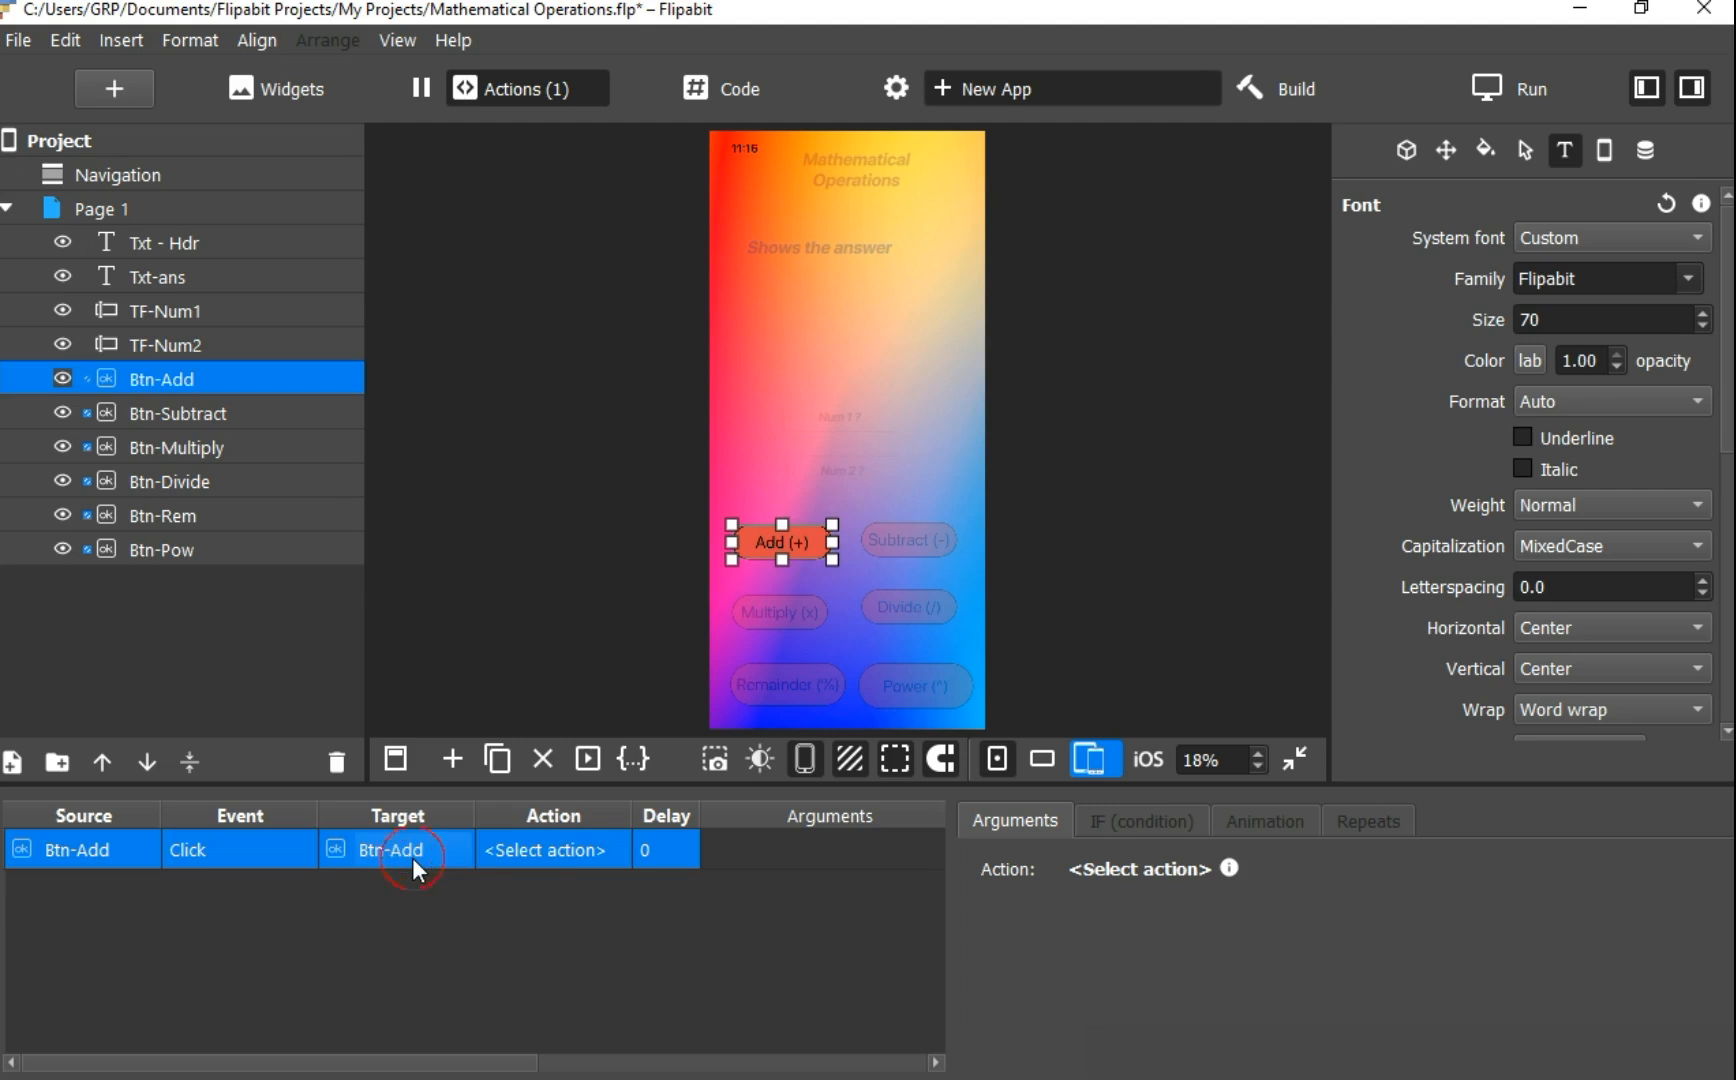
{"action": "mouse_move", "coordinate": [448, 945]}
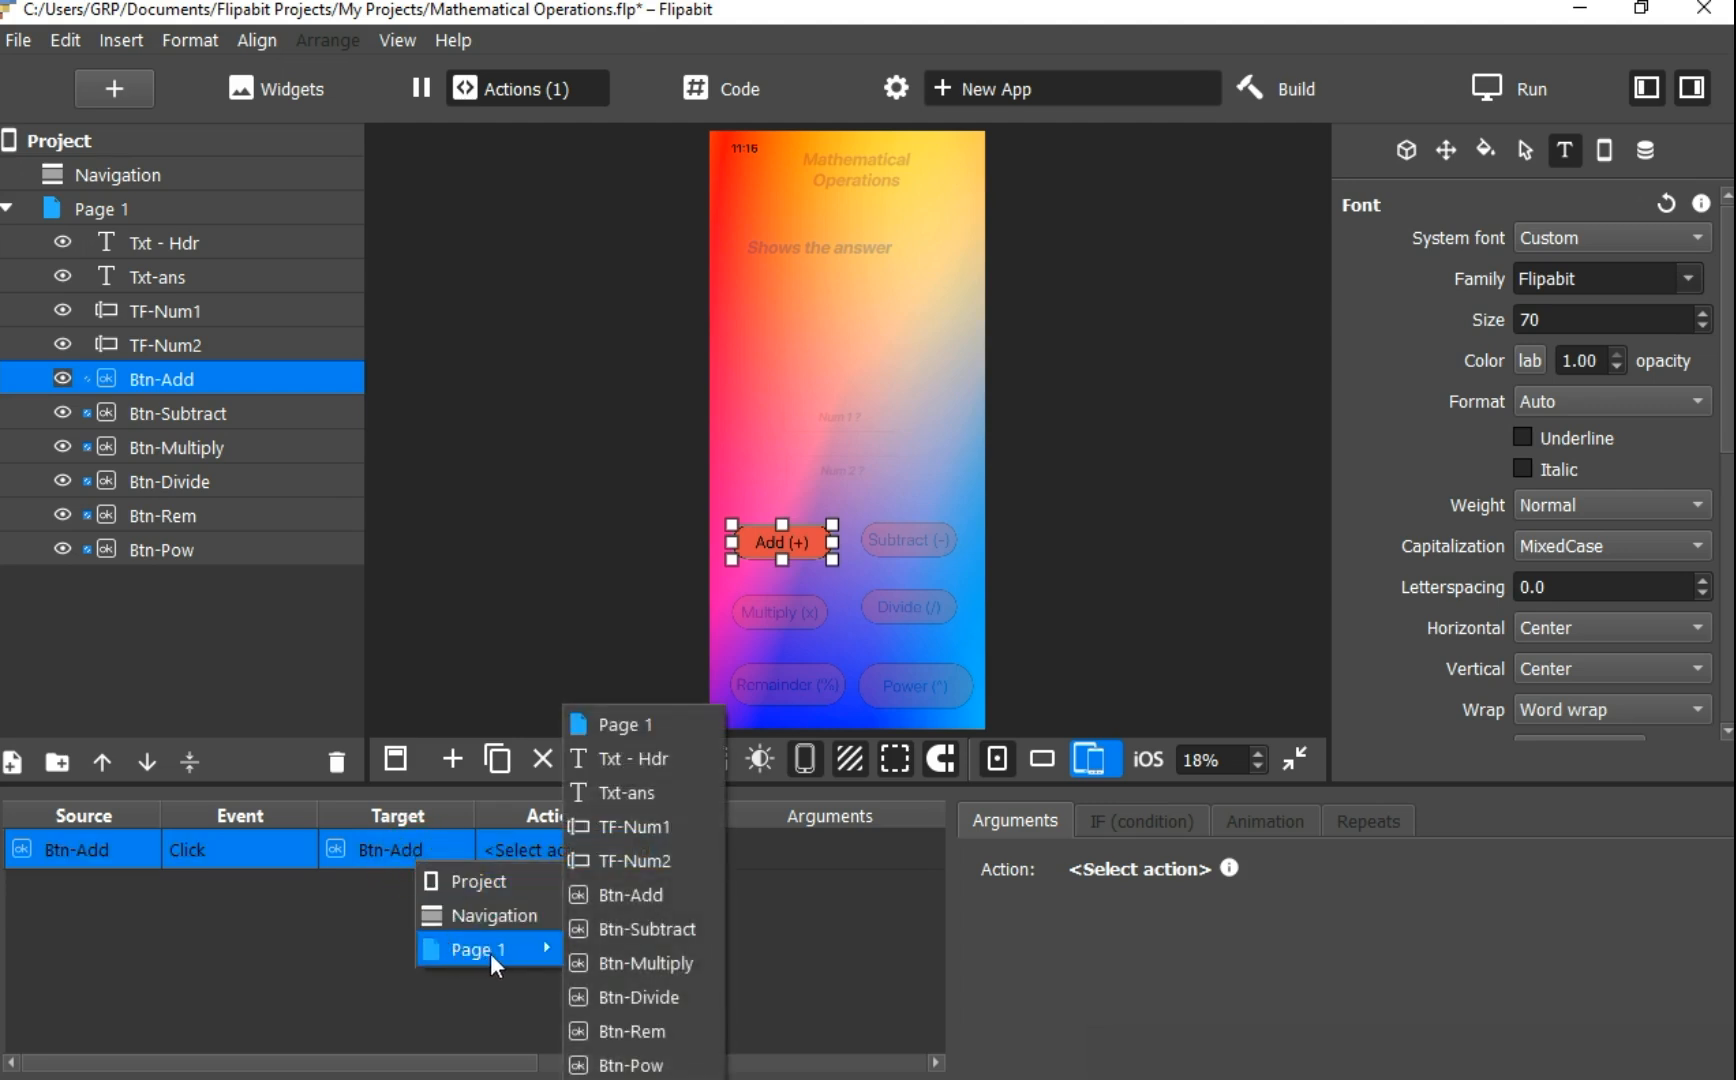
{"action": "left_click", "coordinate": [632, 796]}
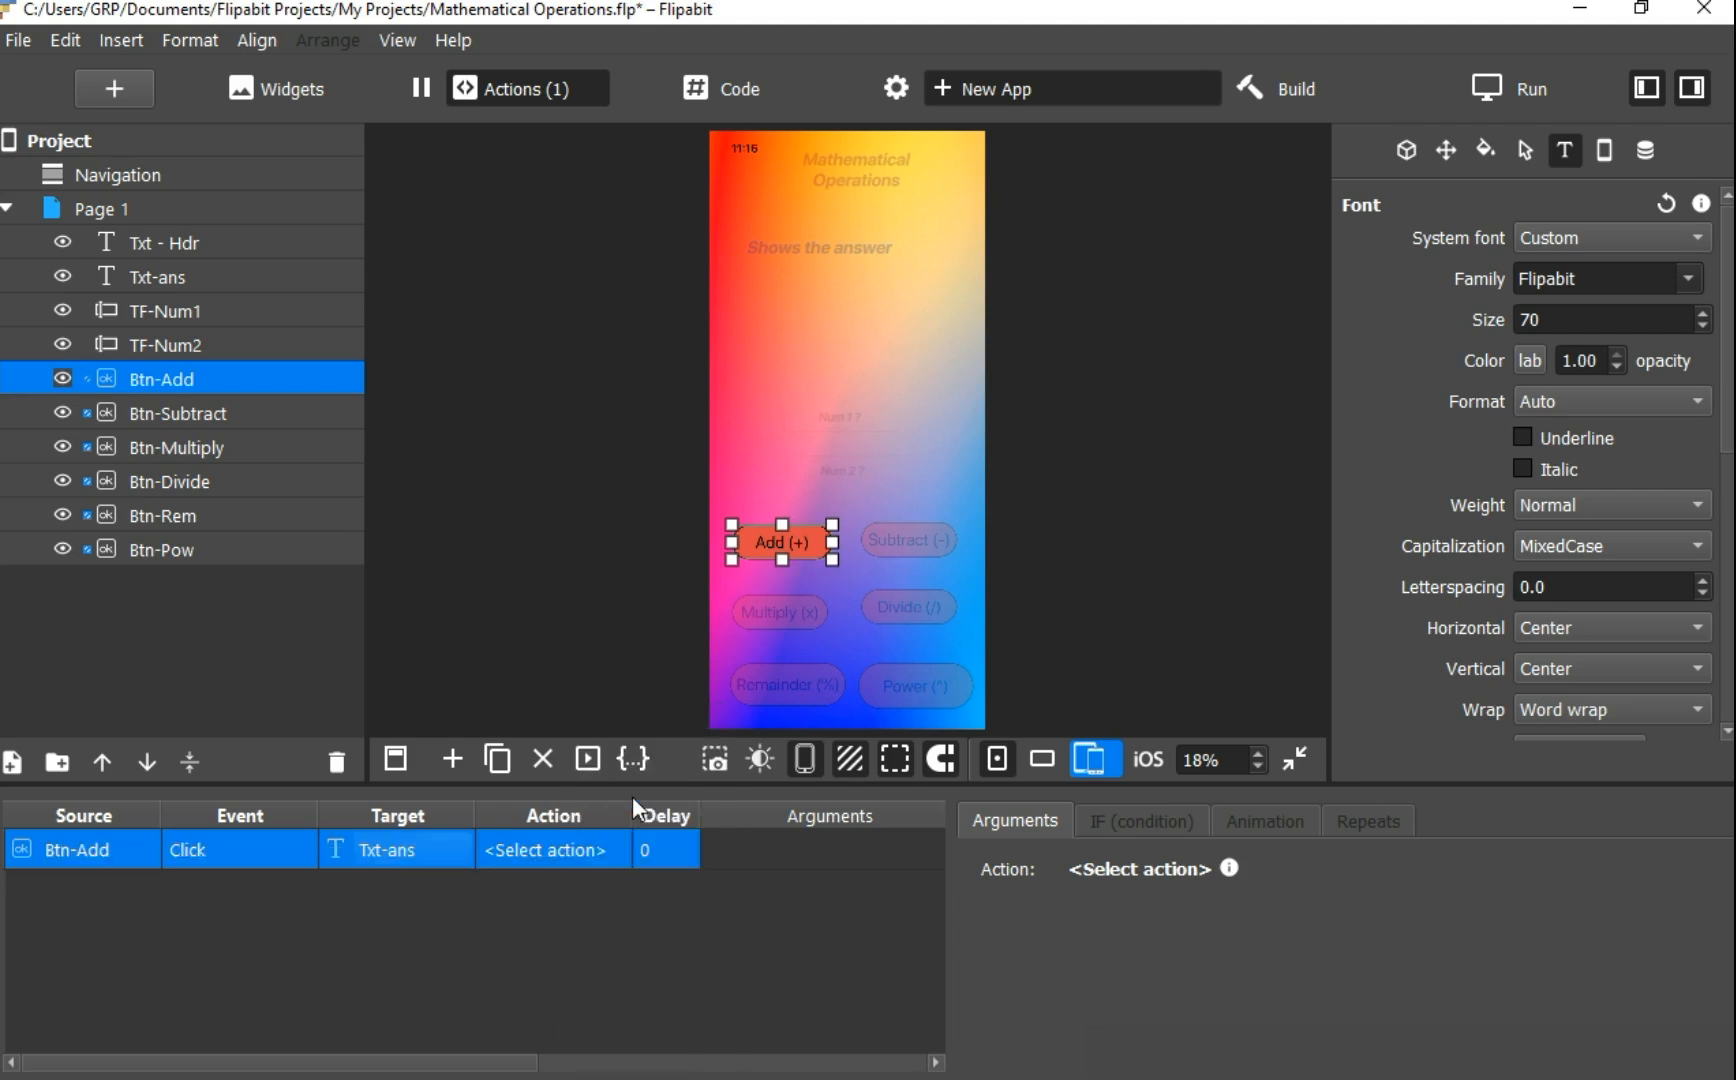
{"action": "left_click", "coordinate": [564, 850]}
{"action": "mouse_move", "coordinate": [612, 905]}
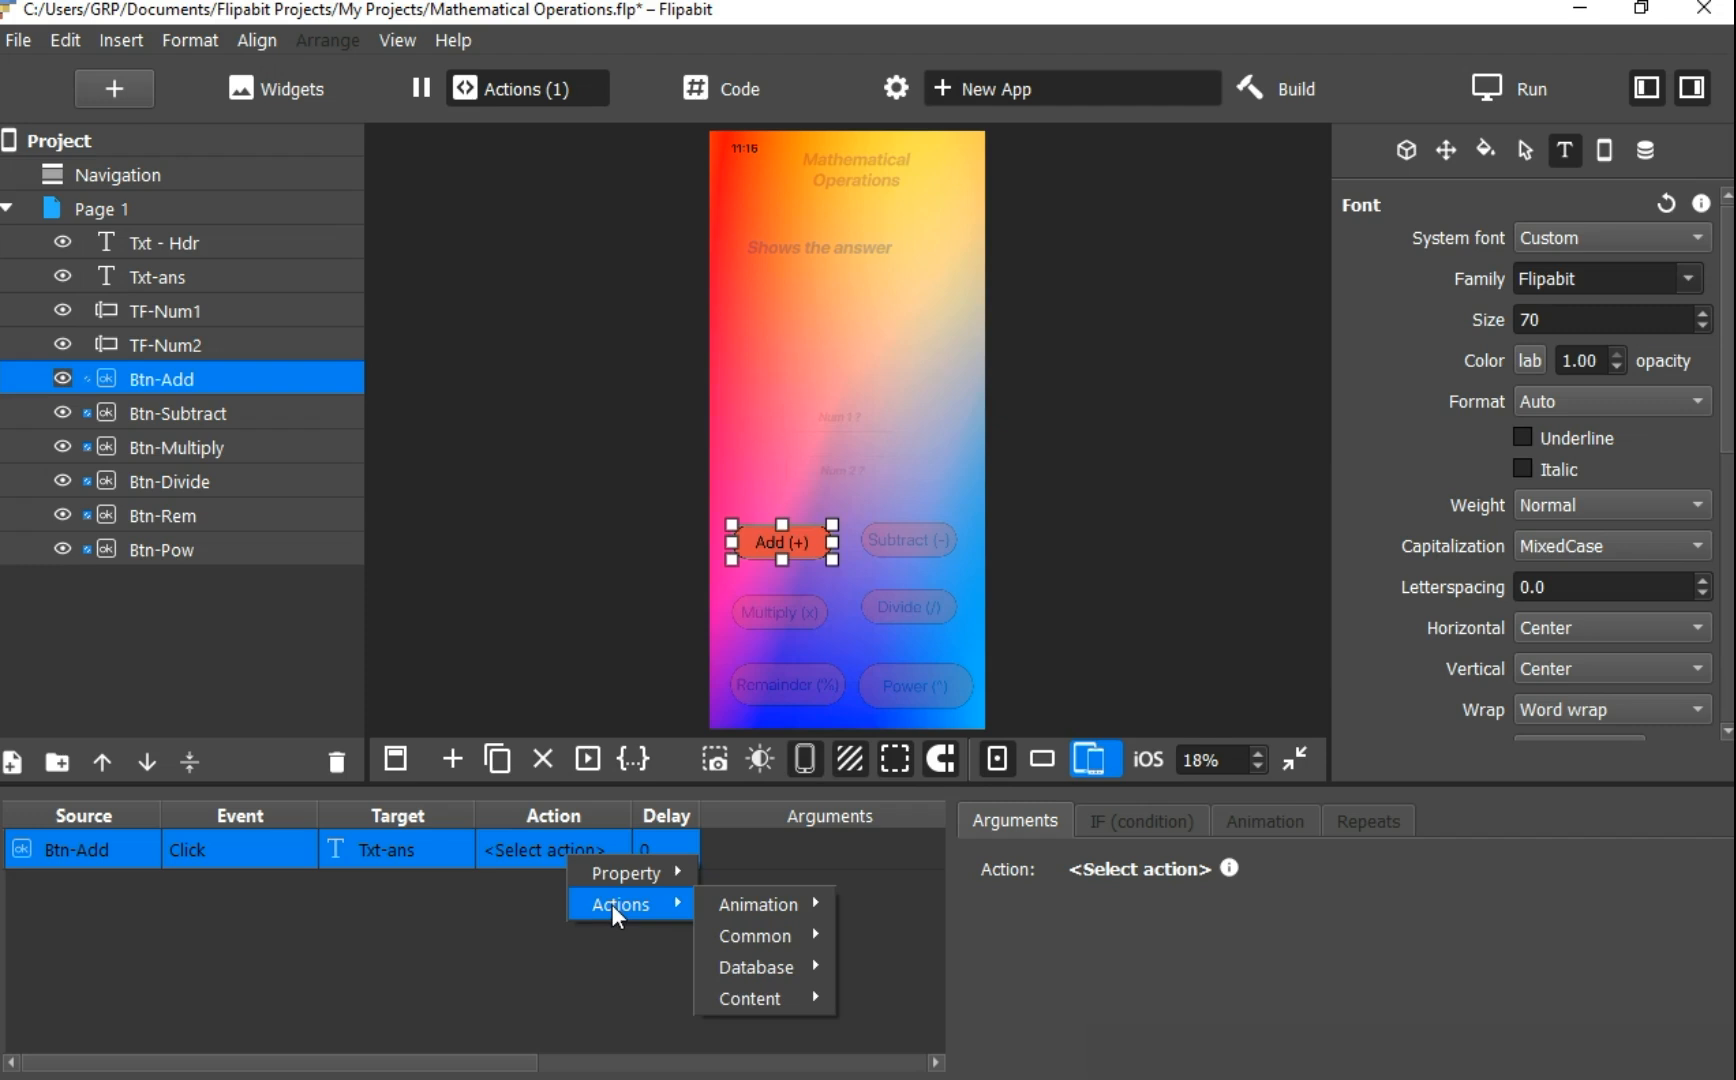
{"action": "mouse_move", "coordinate": [742, 934]}
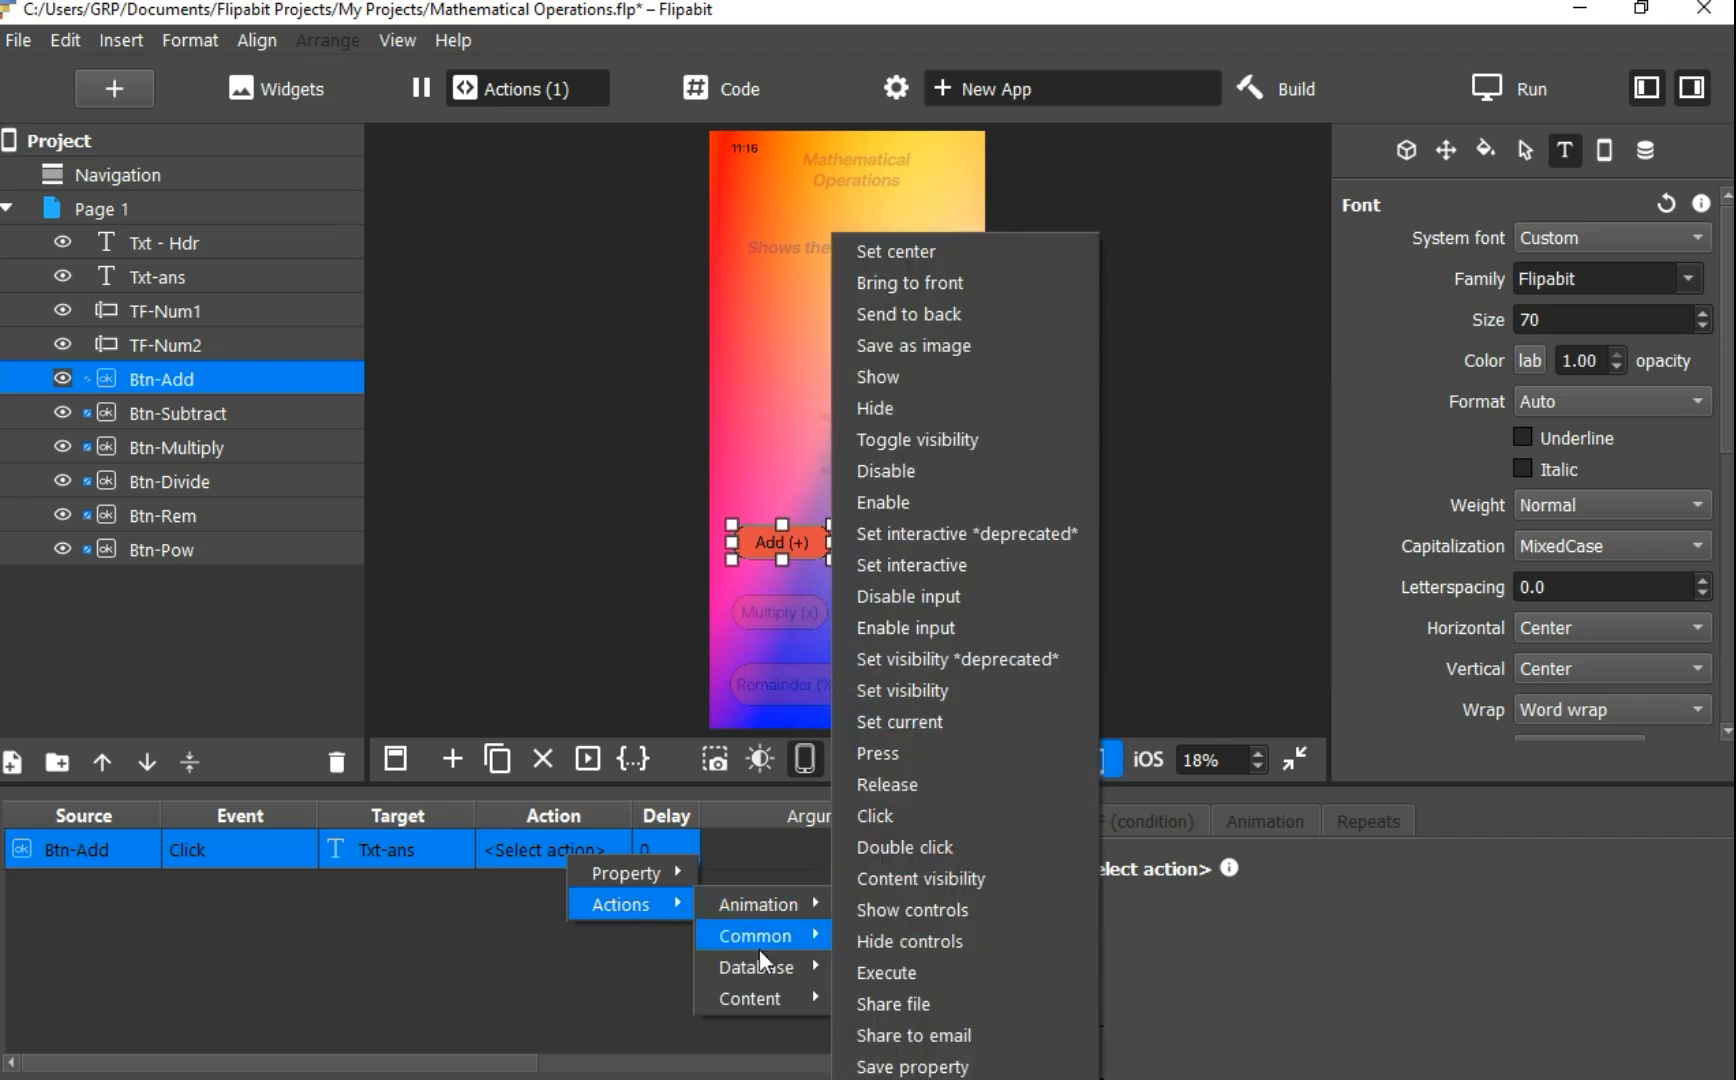
{"action": "mouse_move", "coordinate": [764, 995]}
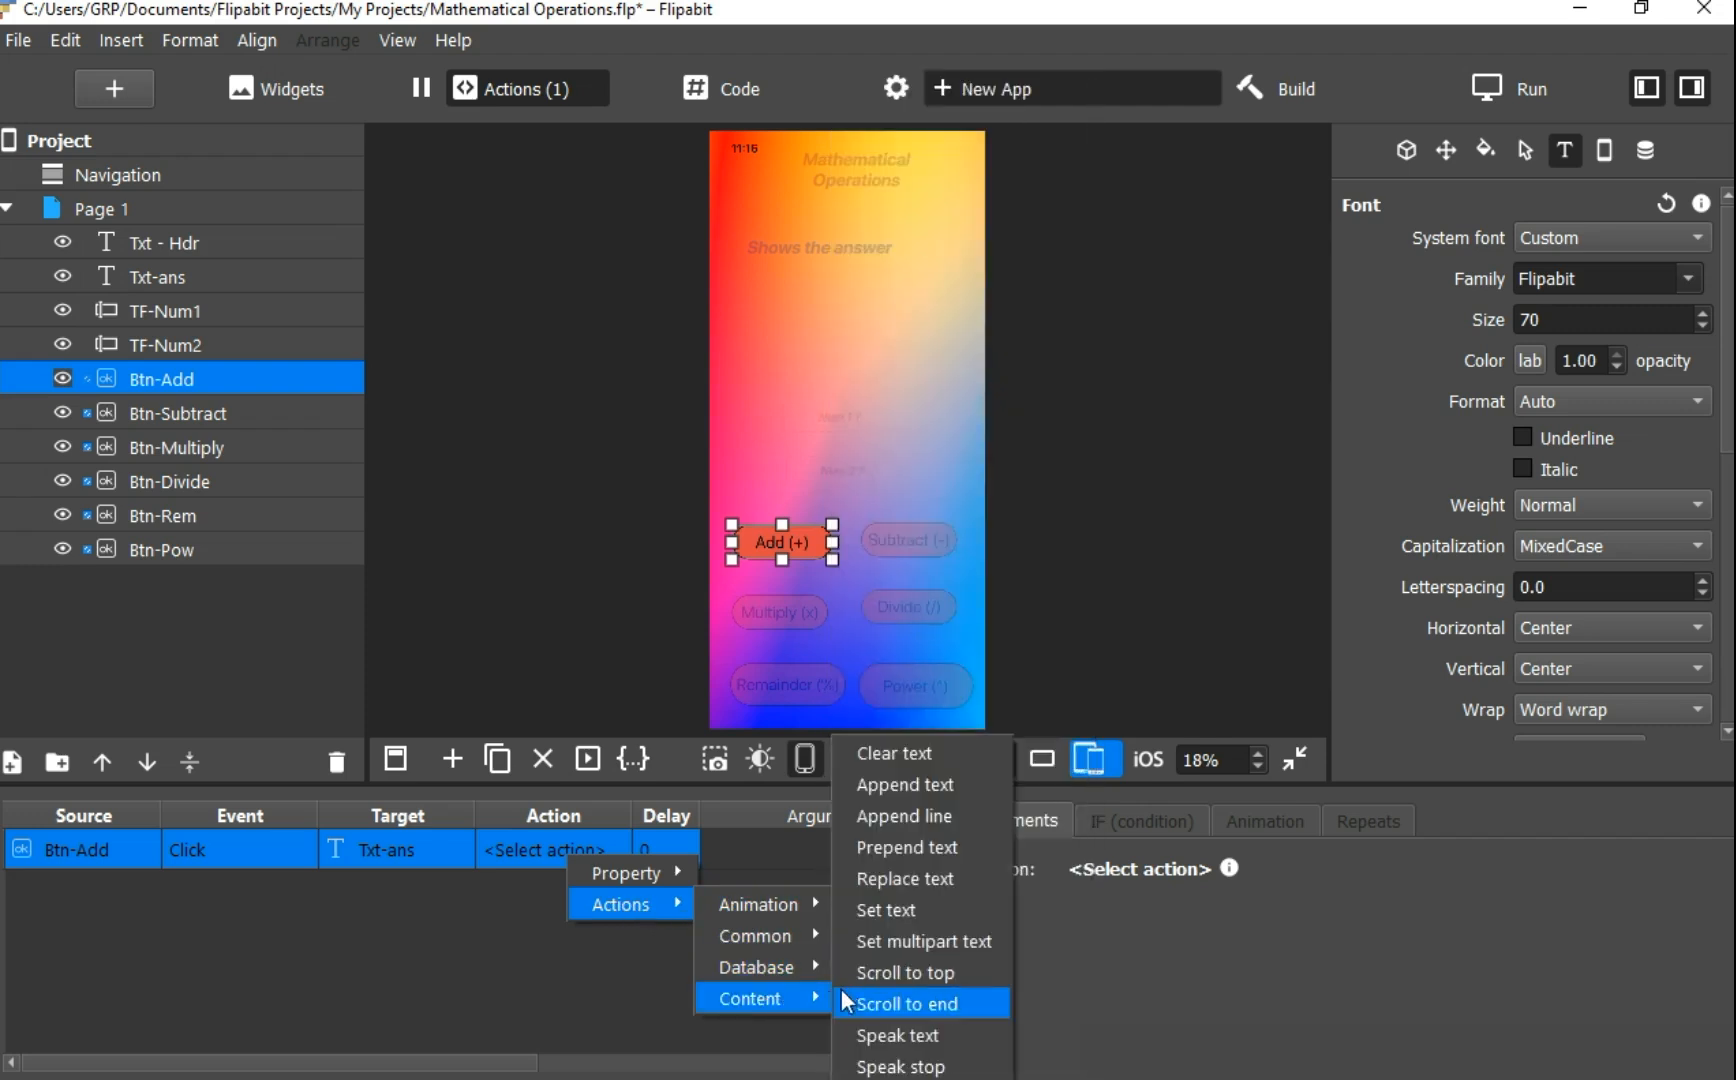
{"action": "left_click", "coordinate": [893, 912]}
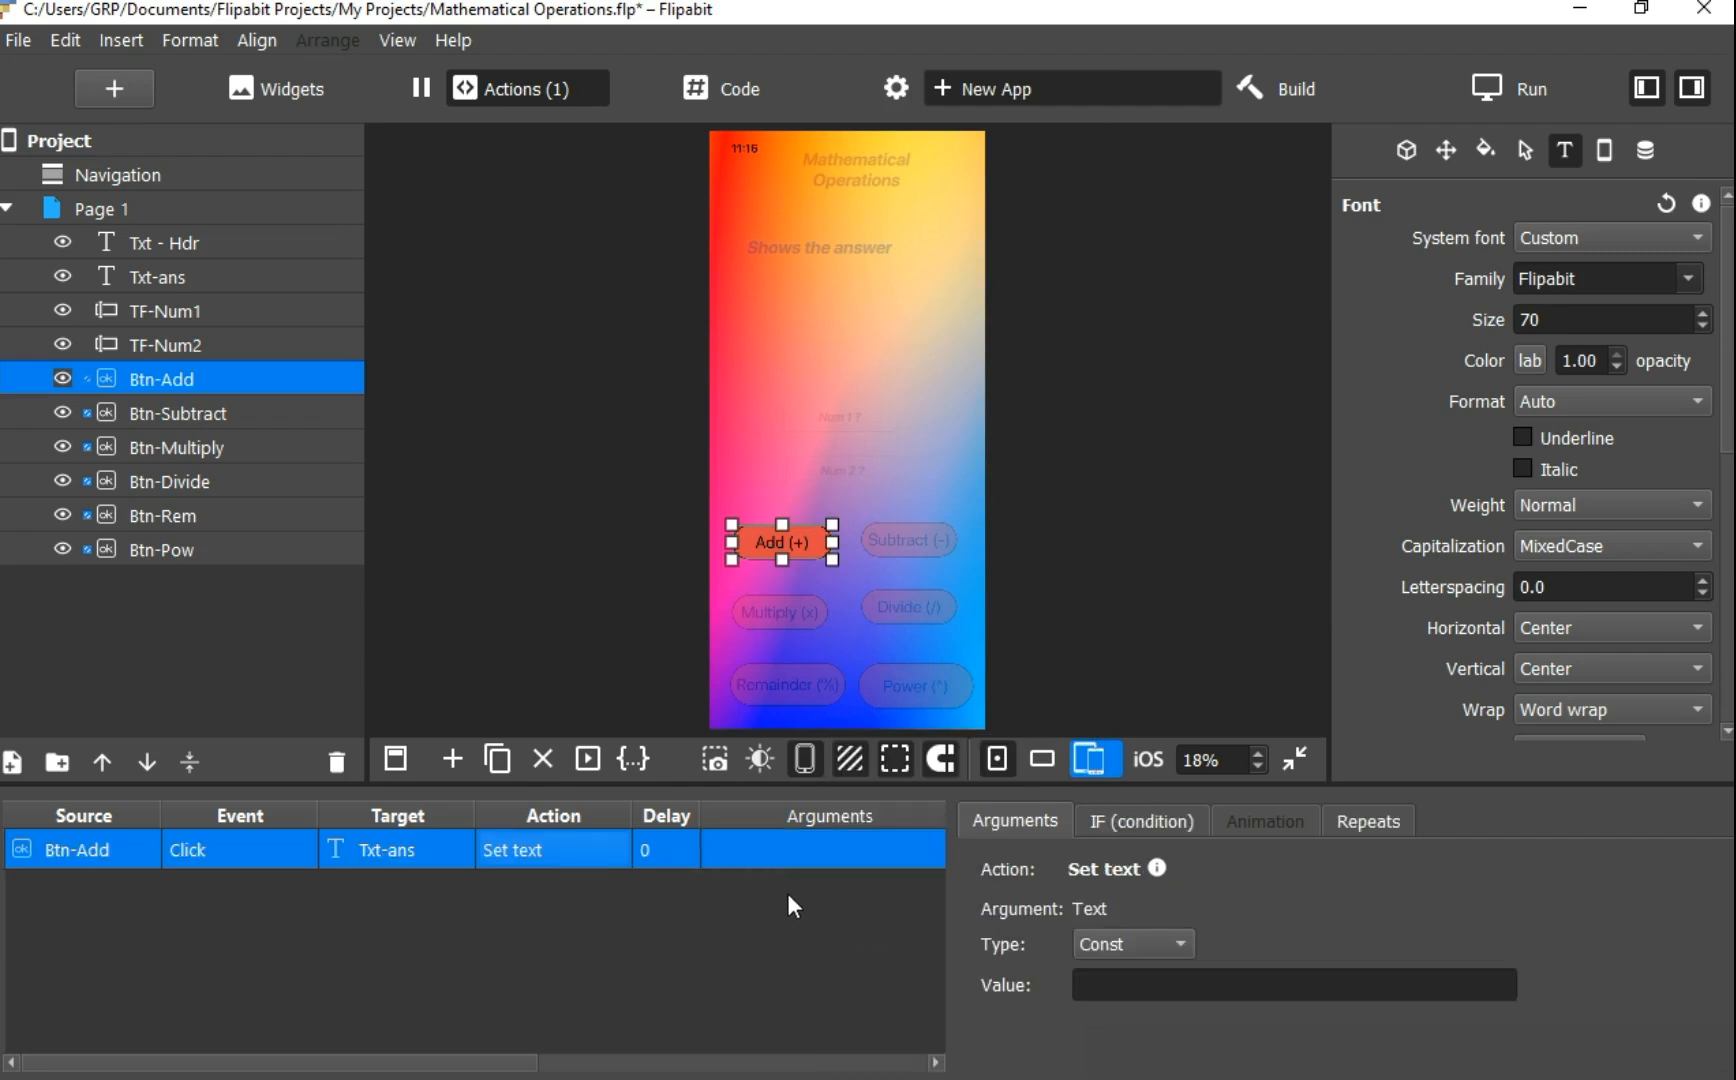
Make the Text argument Script code and replace the default function with one that sums TF-Num1 and TF-Num2 and returns ans
{"action": "left_click", "coordinate": [1179, 947]}
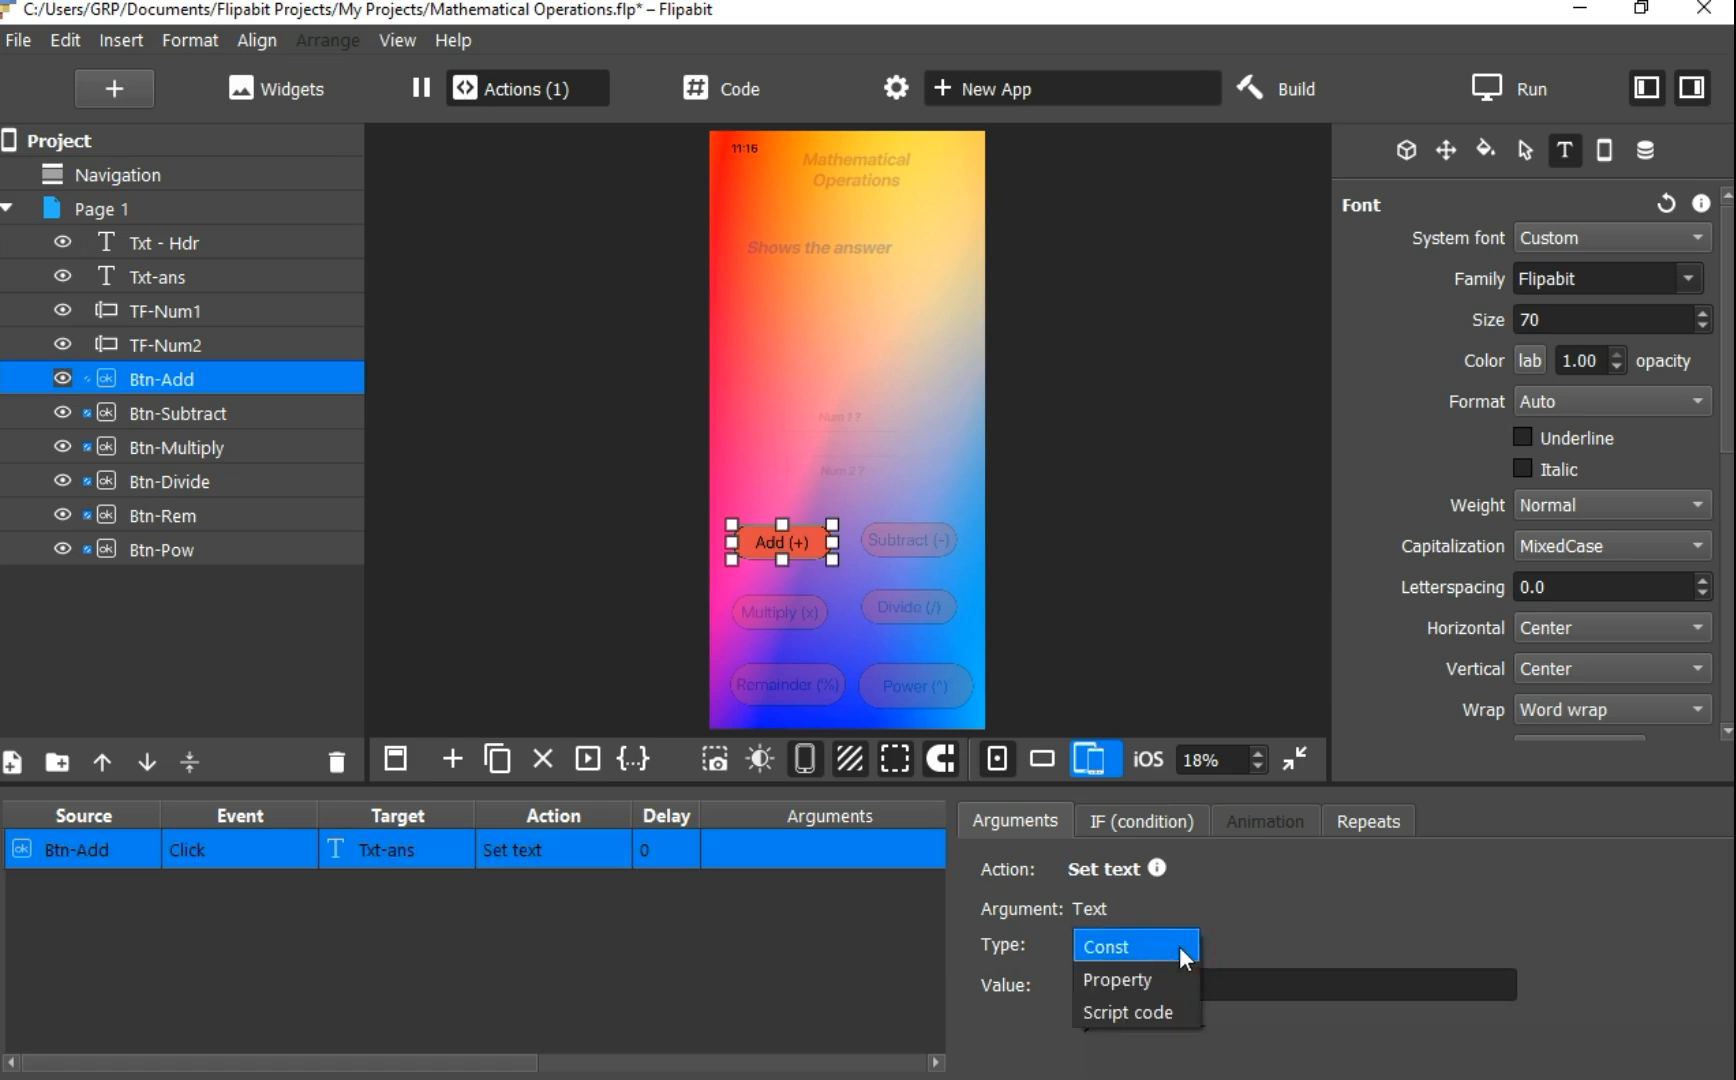
{"action": "left_click", "coordinate": [1159, 1011]}
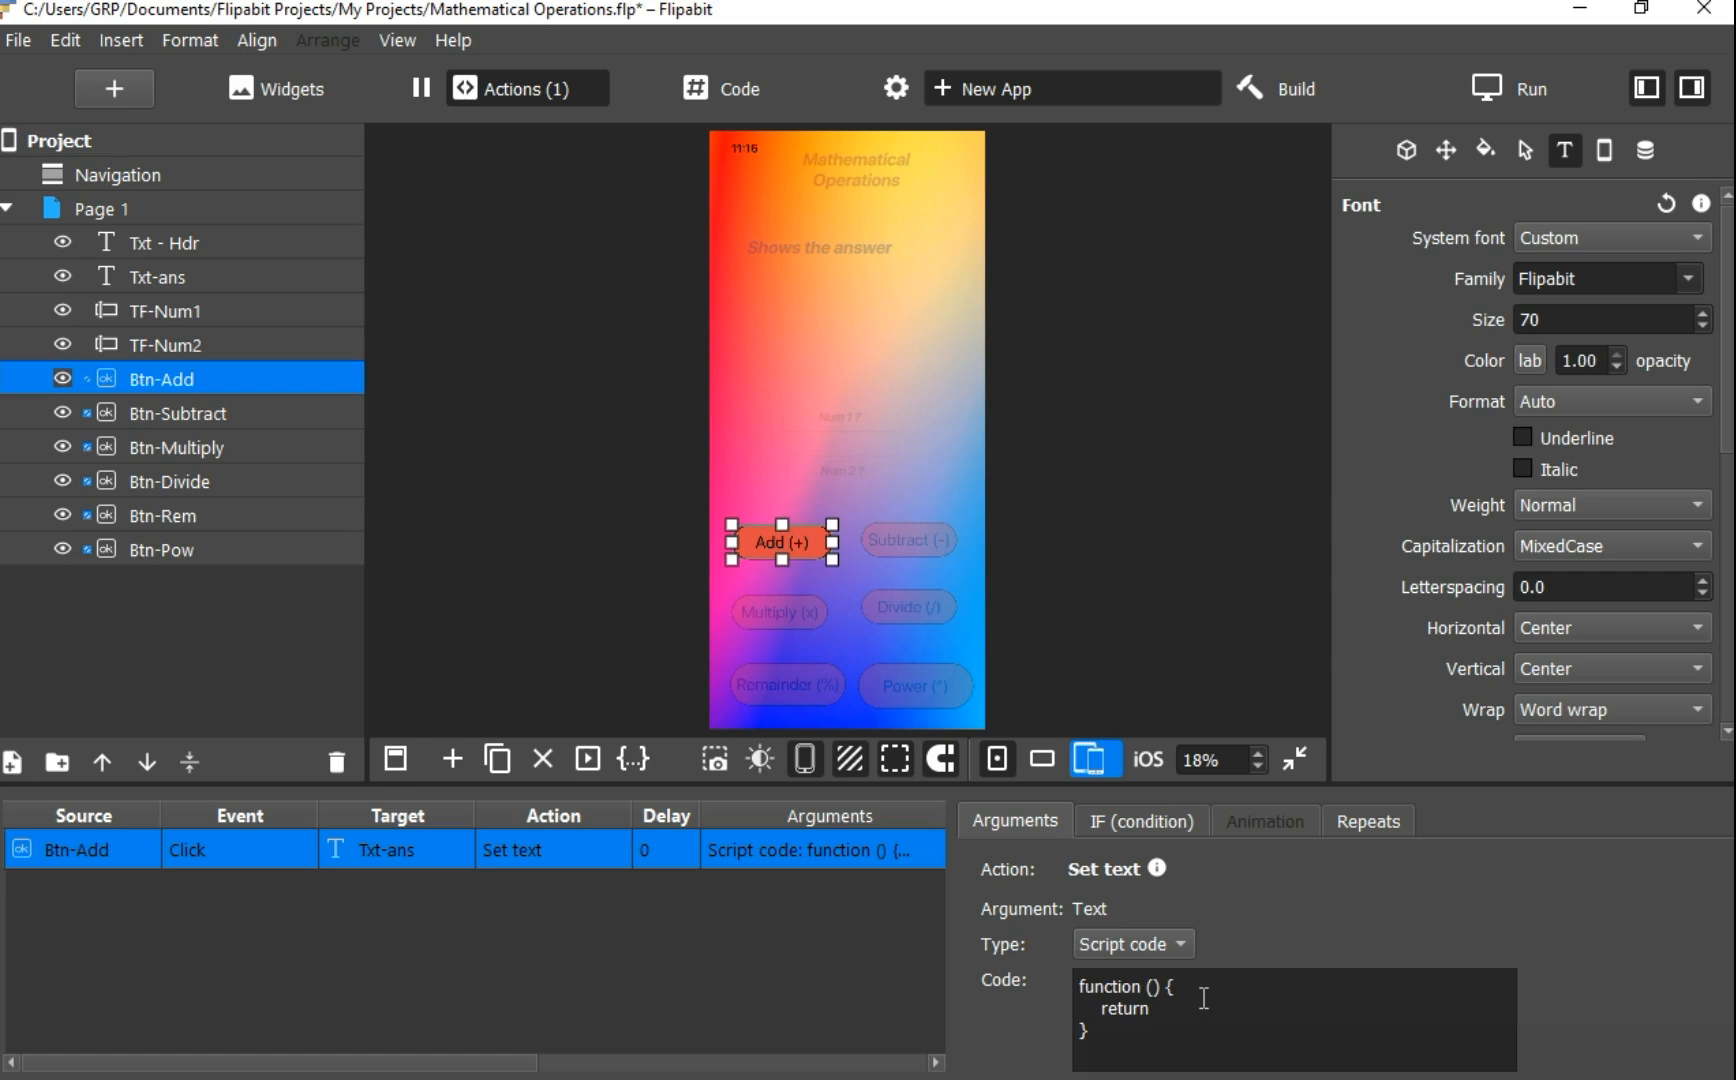
{"action": "left_click_drag", "start_coordinate": [1079, 984], "coordinate": [1204, 1020]}
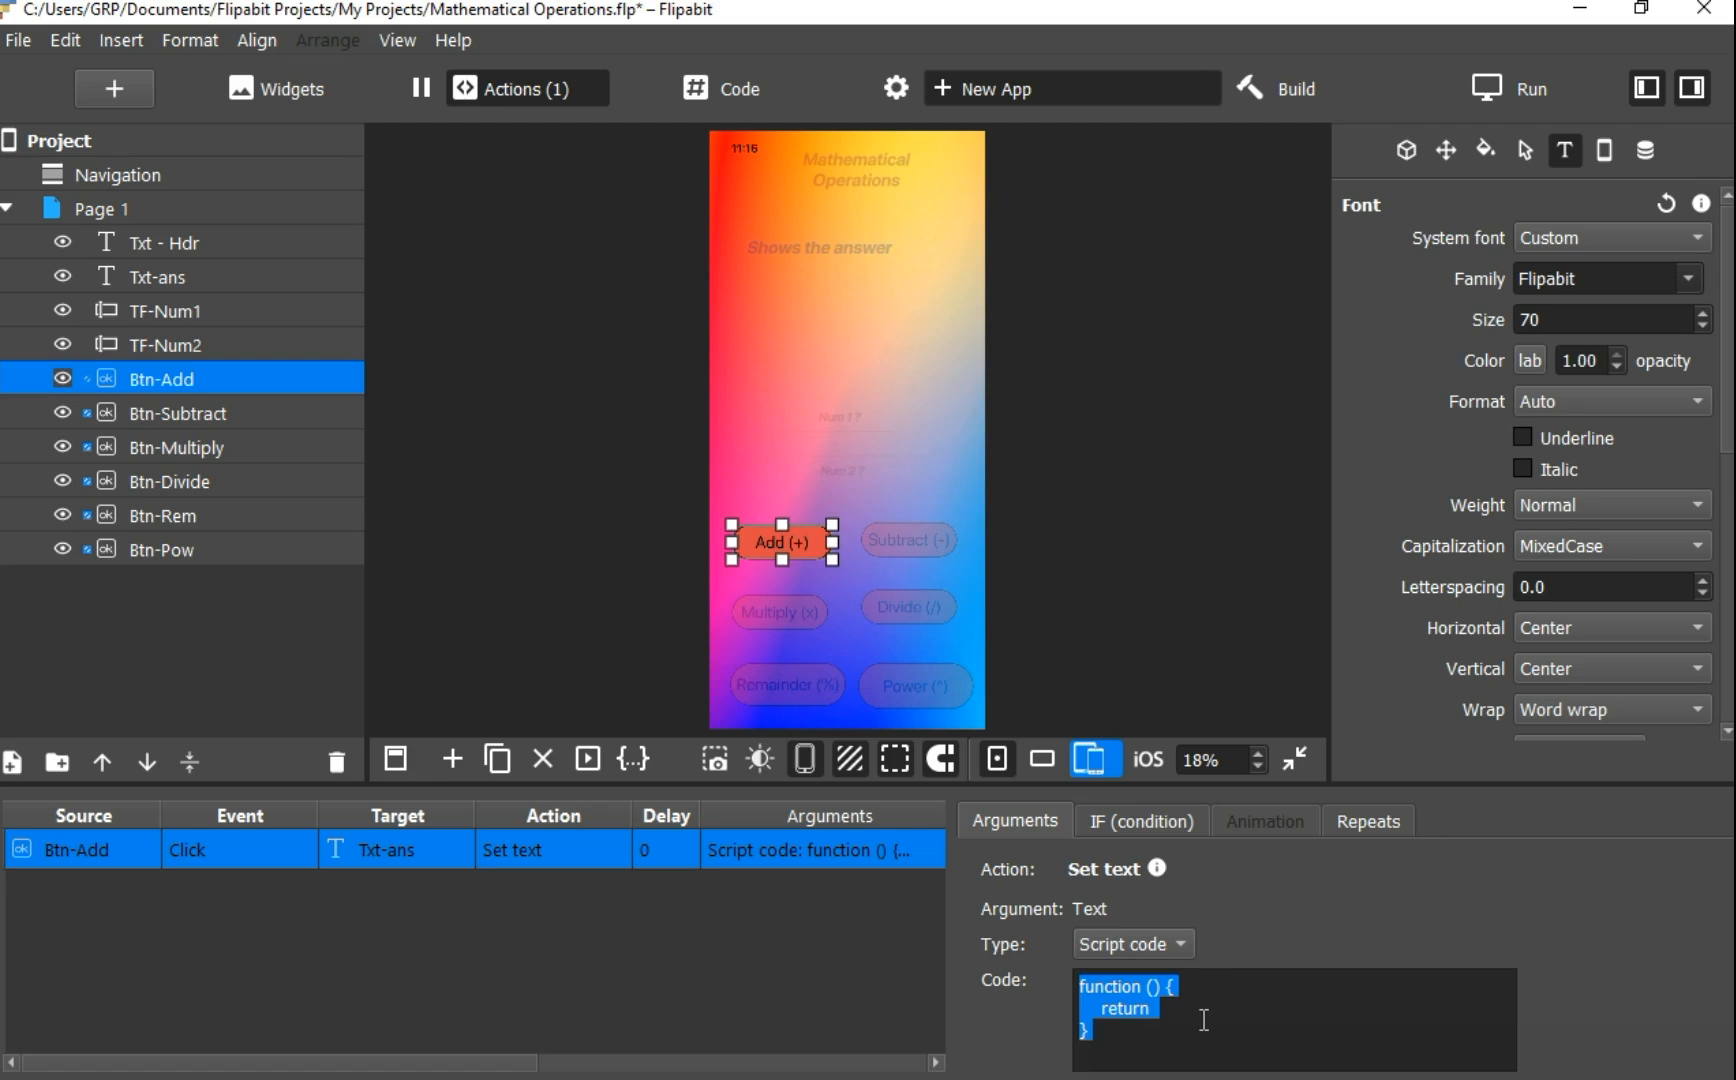
{"action": "type", "text": "function () {   return ans  }"}
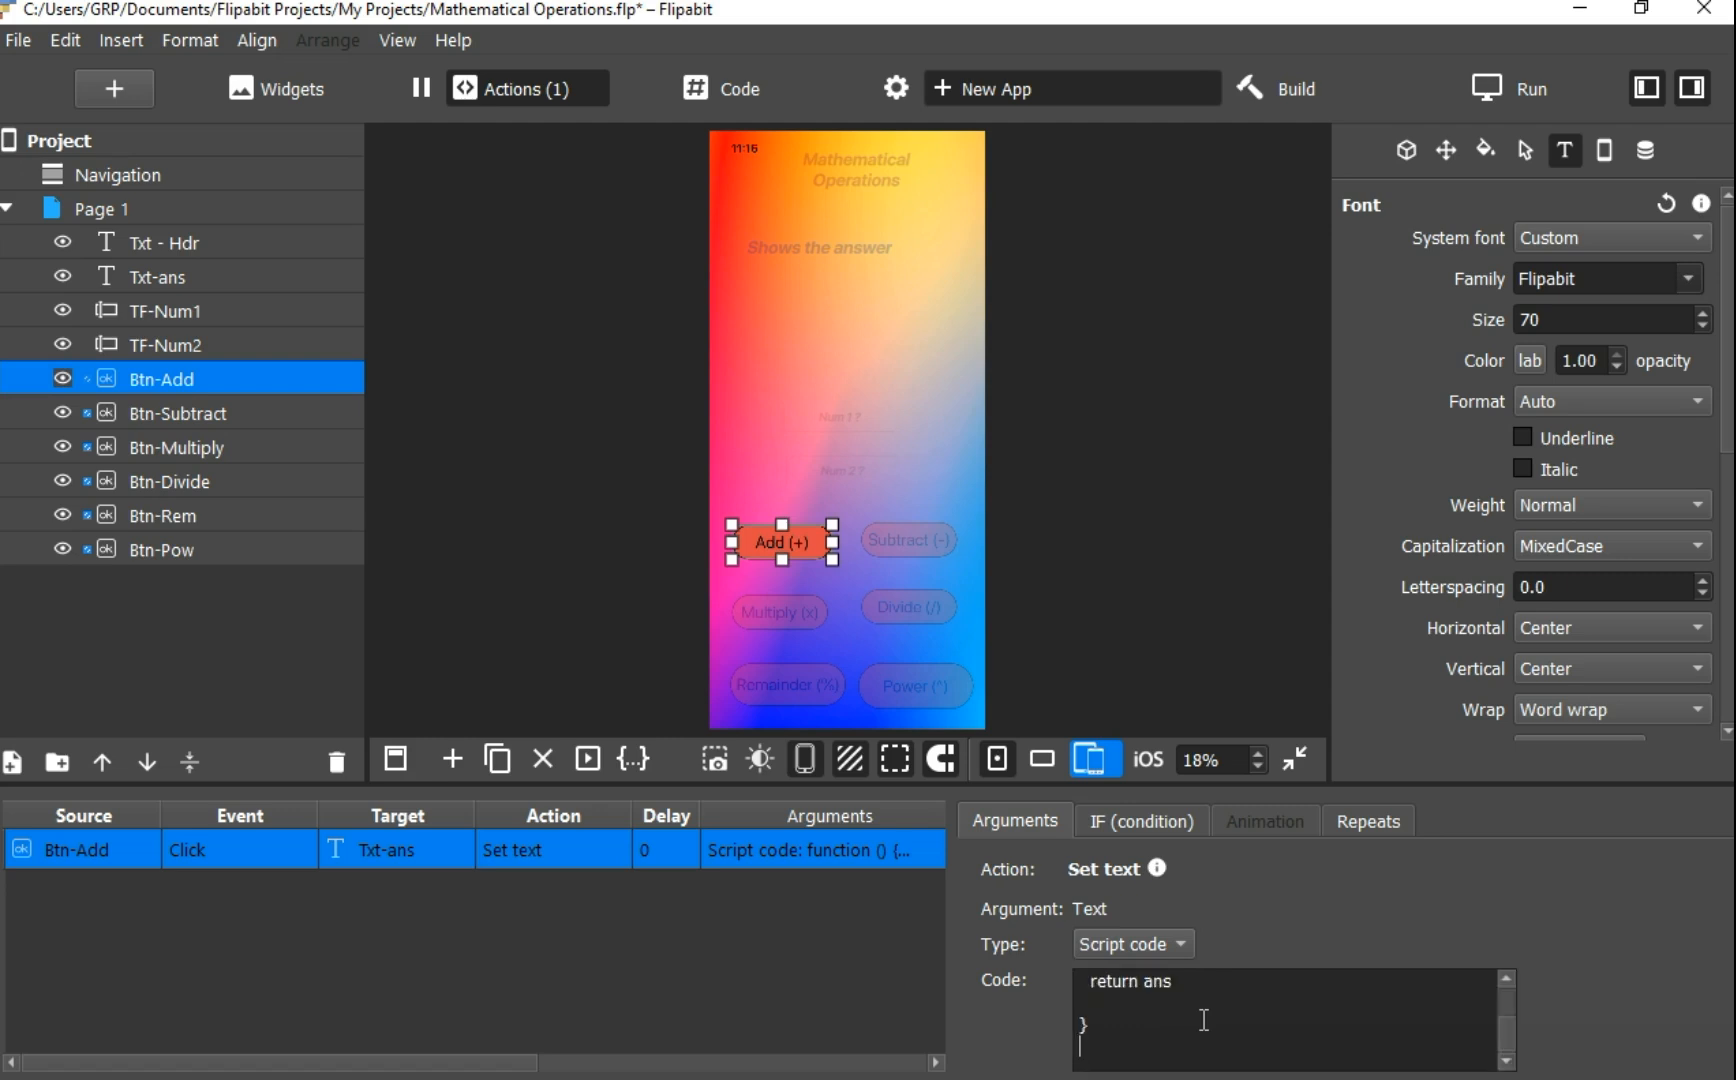
{"action": "scroll", "coordinate": [1221, 1003], "scroll_direction": "up", "scroll_amount": 1}
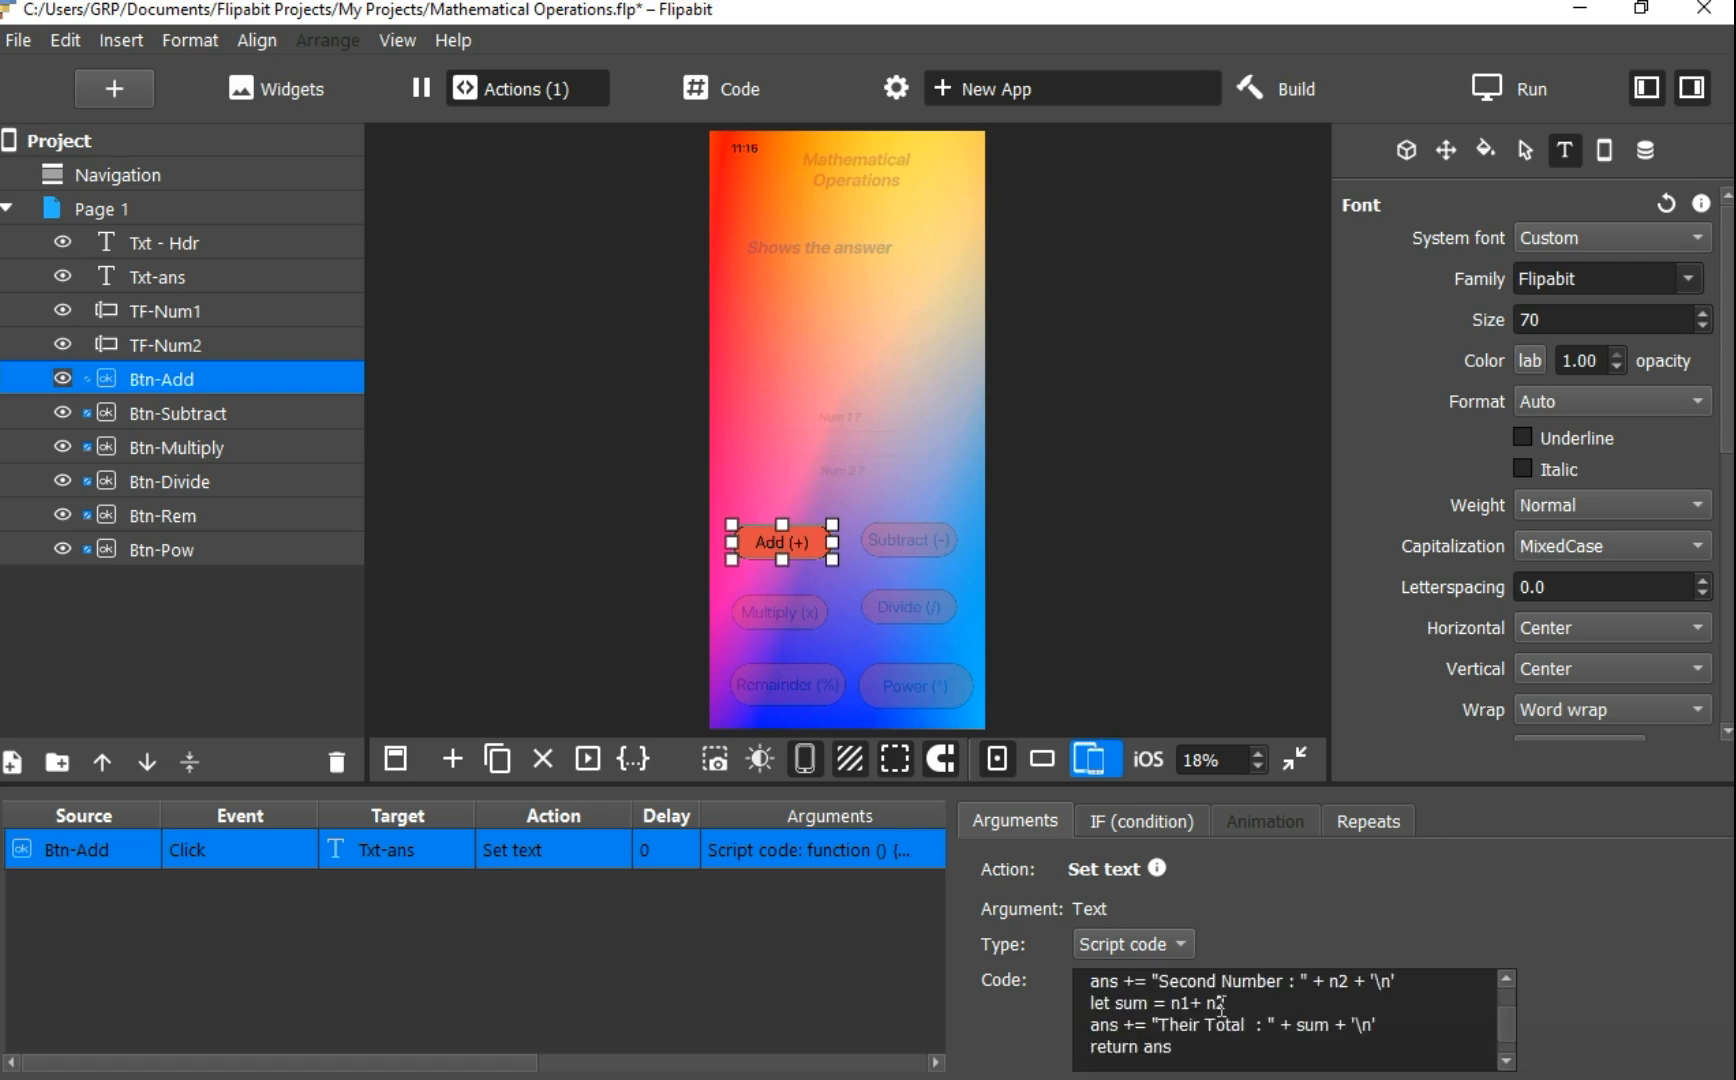
{"action": "scroll", "coordinate": [1221, 1003], "scroll_direction": "up", "scroll_amount": 1}
{"action": "scroll", "coordinate": [1221, 1003], "scroll_direction": "up", "scroll_amount": 1}
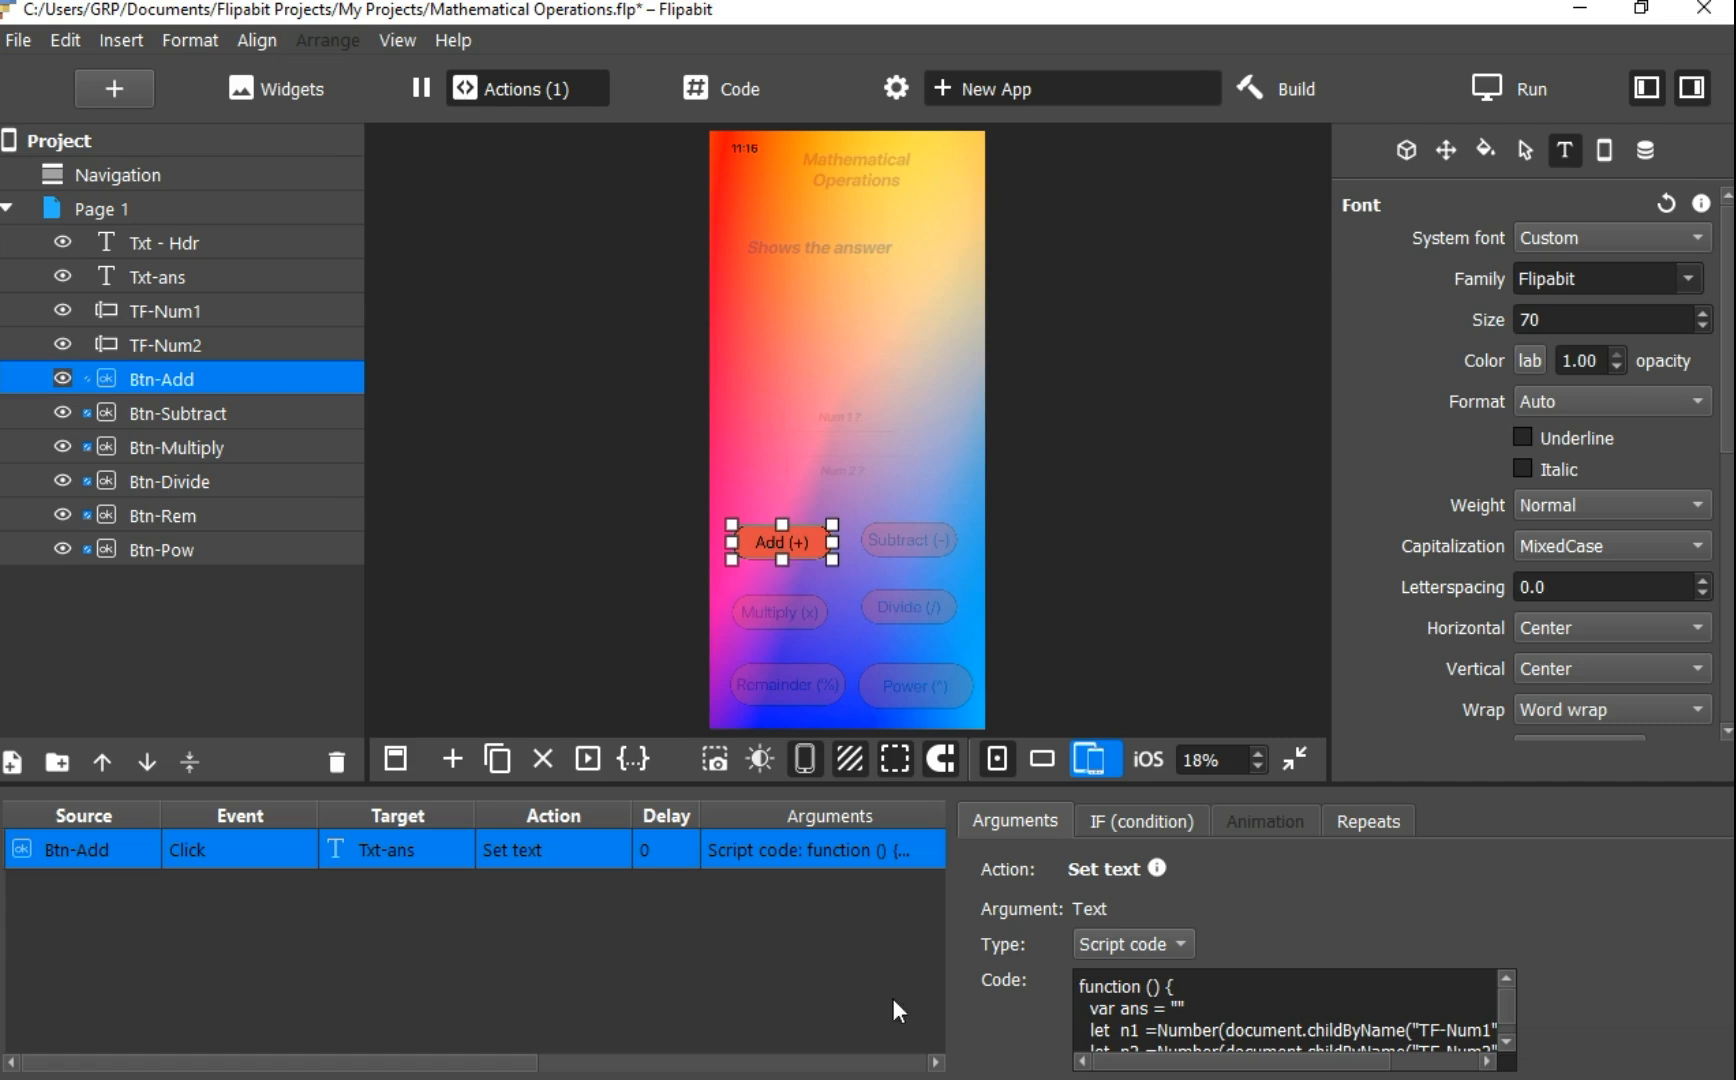
{"action": "left_click", "coordinate": [715, 945]}
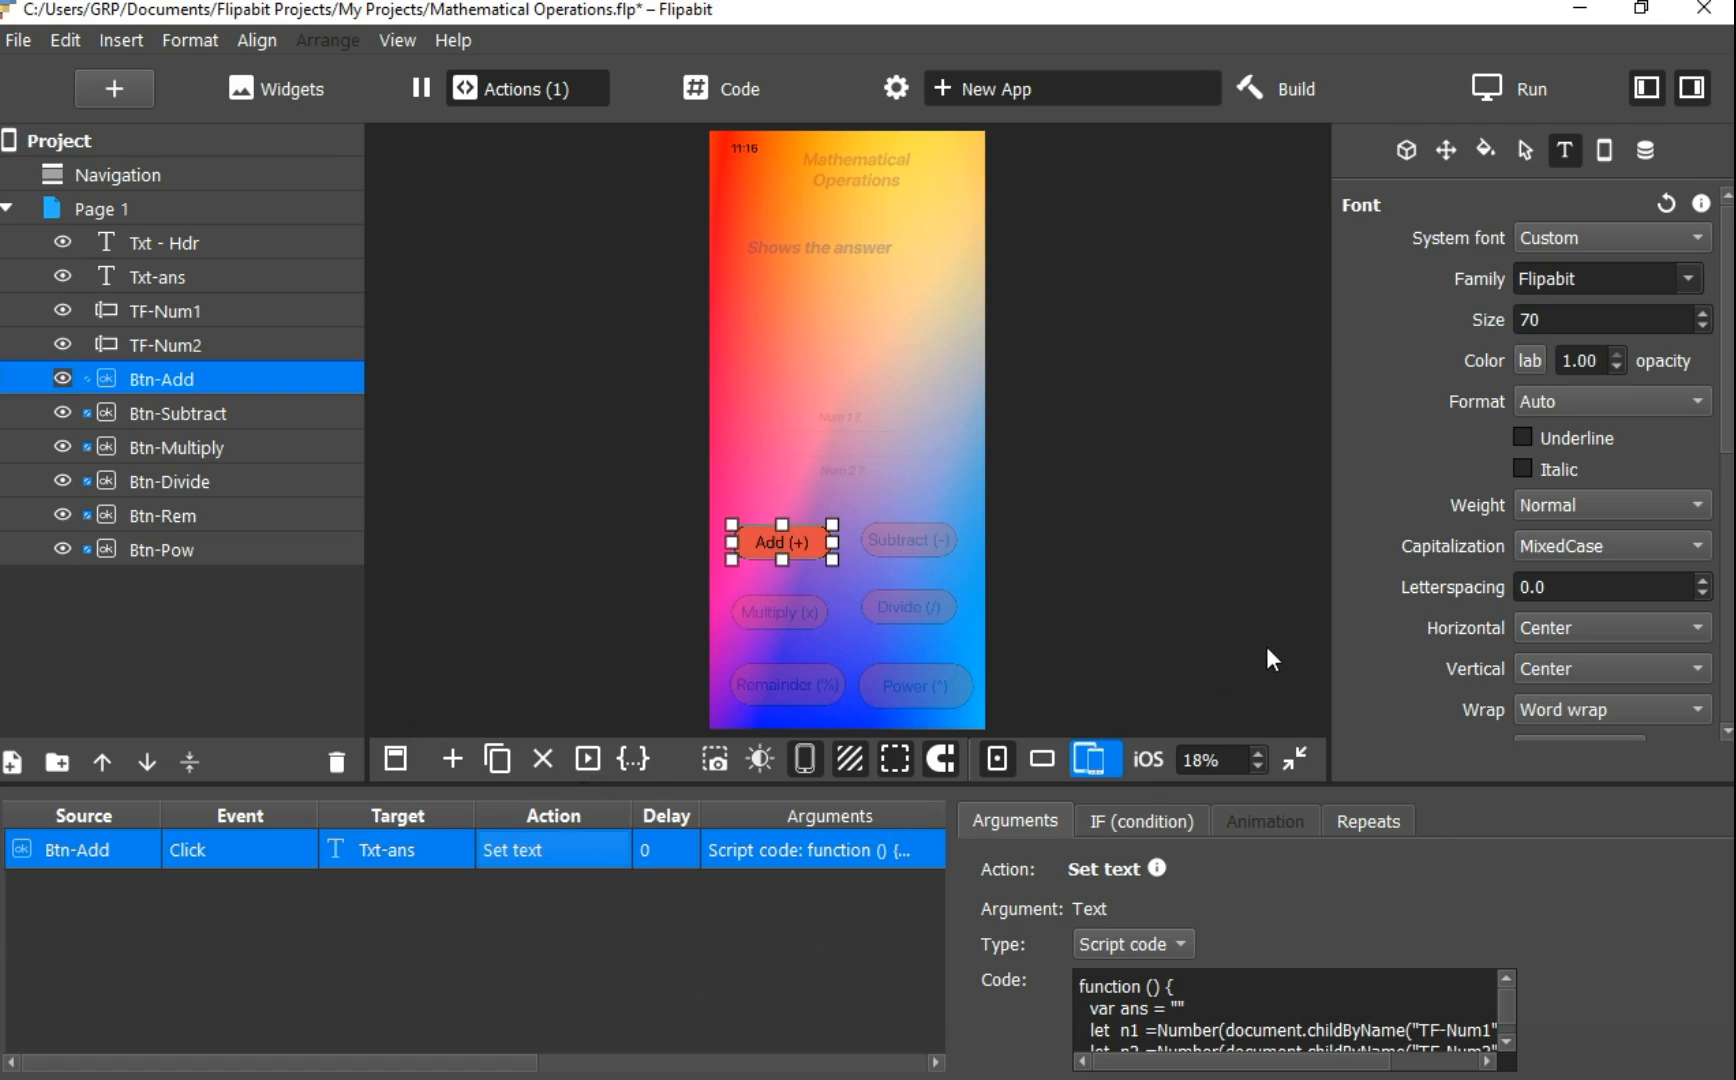
Preview the app and test addition with 65 as the first number and 345 as the second
{"action": "left_click", "coordinate": [1527, 88]}
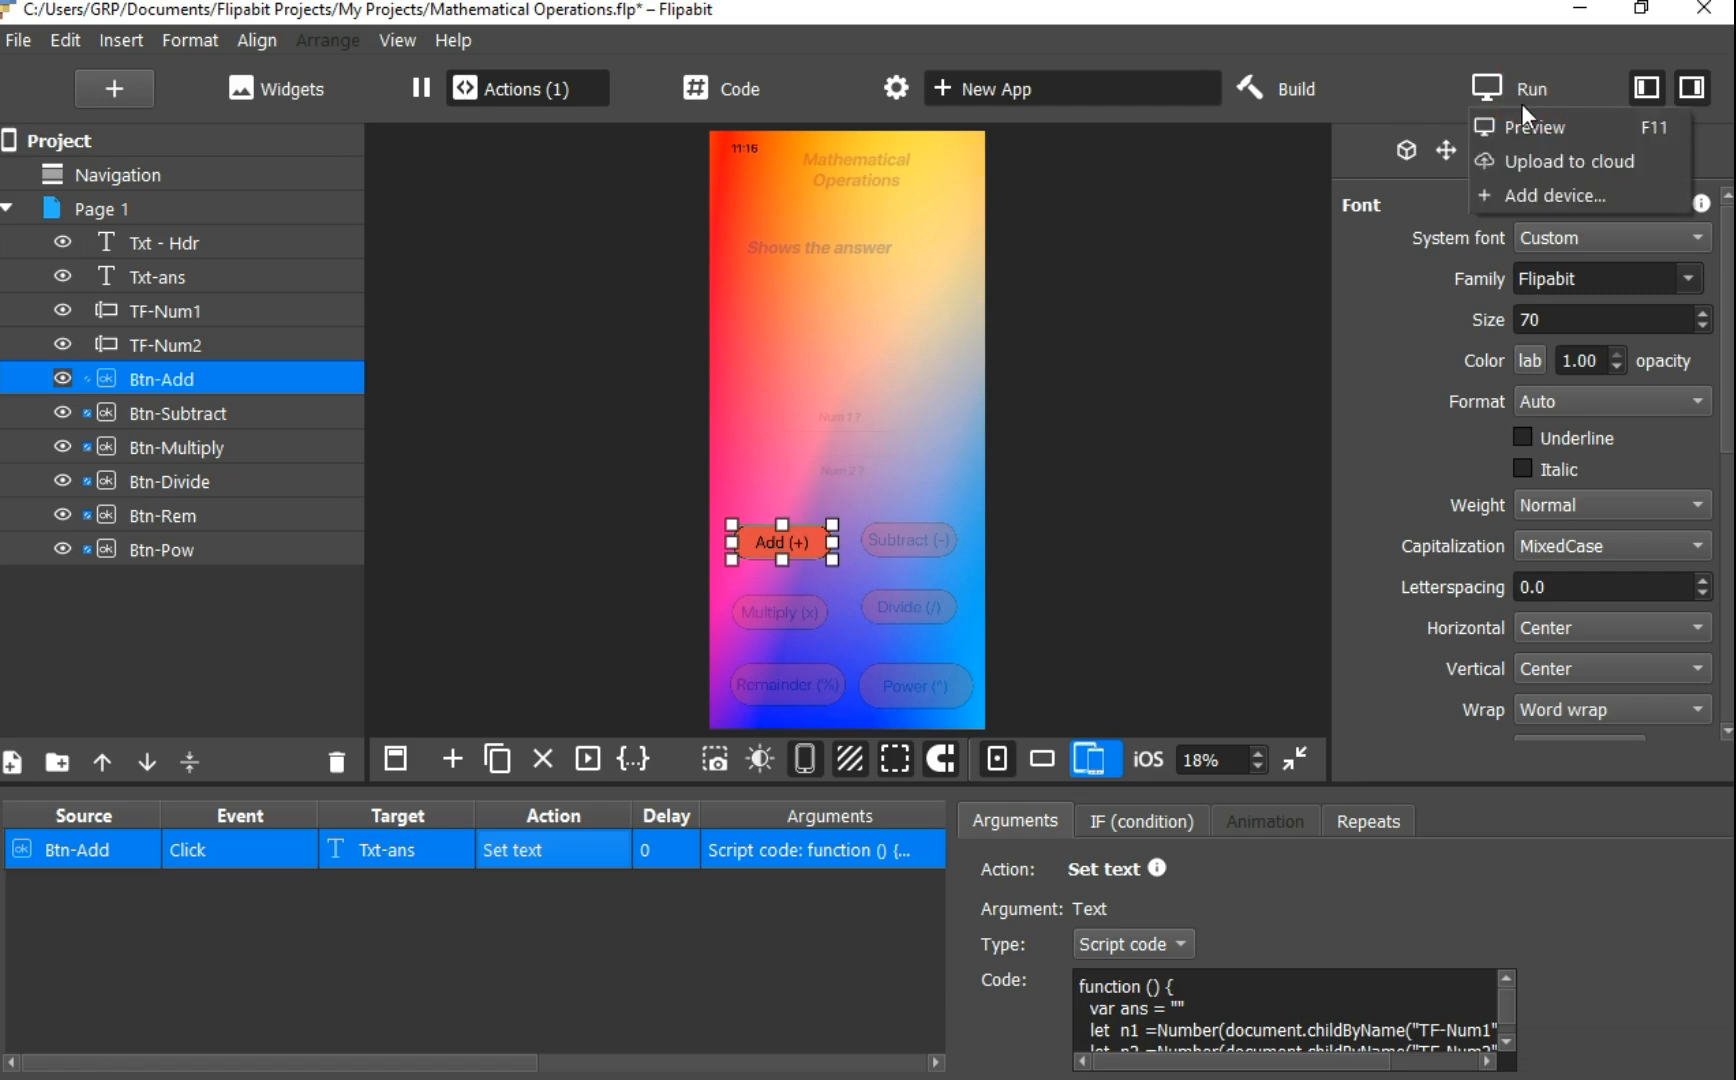
{"action": "left_click", "coordinate": [1524, 133]}
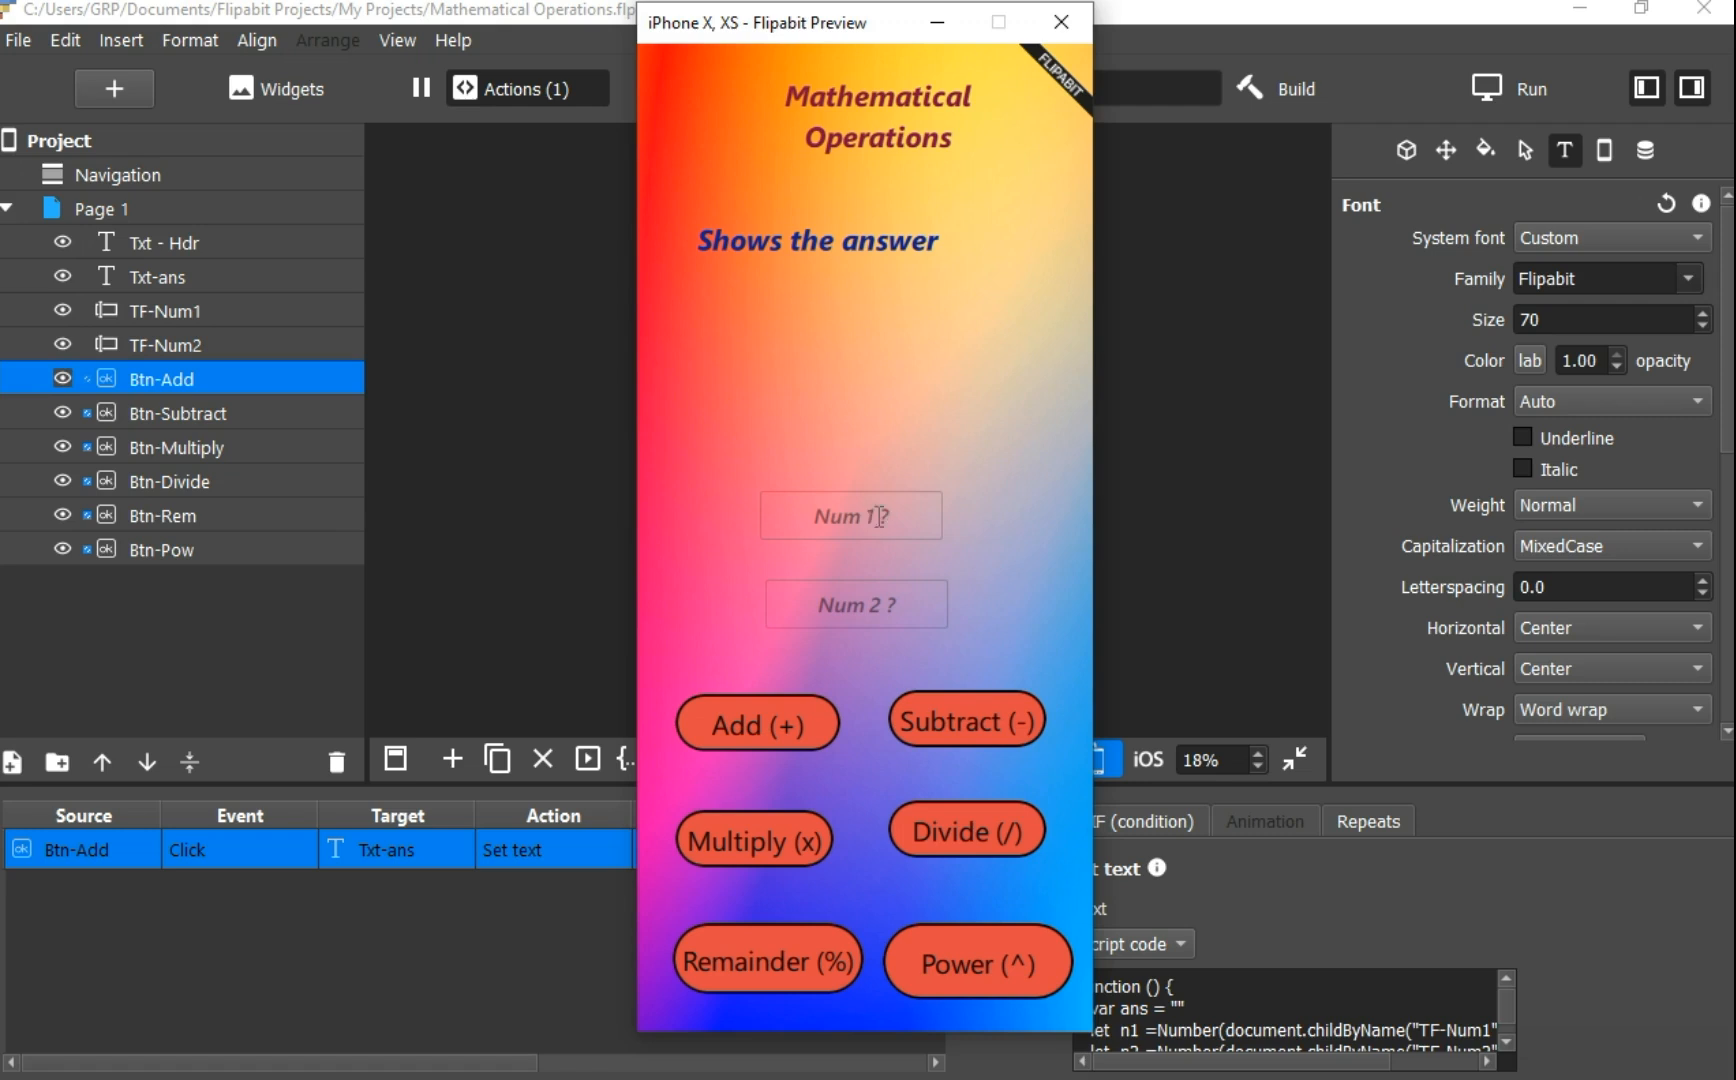
{"action": "left_click", "coordinate": [871, 521]}
{"action": "type", "text": "65"}
{"action": "left_click", "coordinate": [869, 604]}
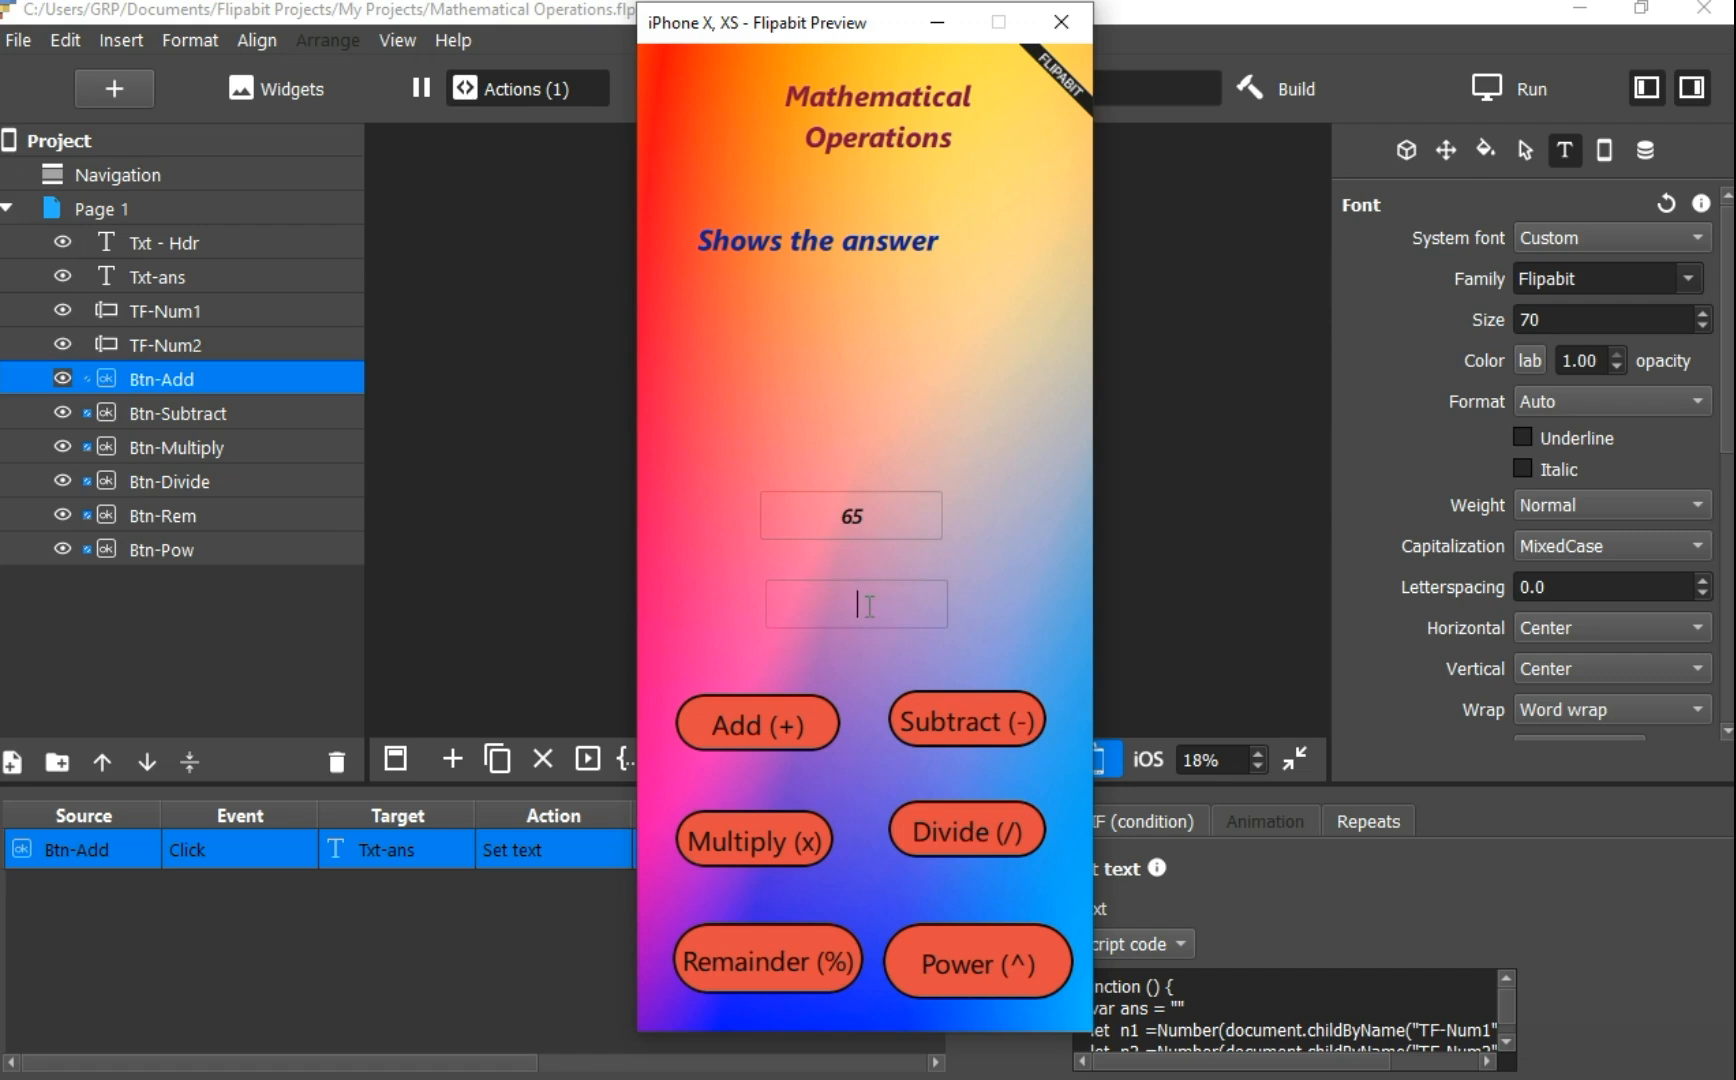
{"action": "type", "text": "345"}
{"action": "left_click", "coordinate": [793, 720]}
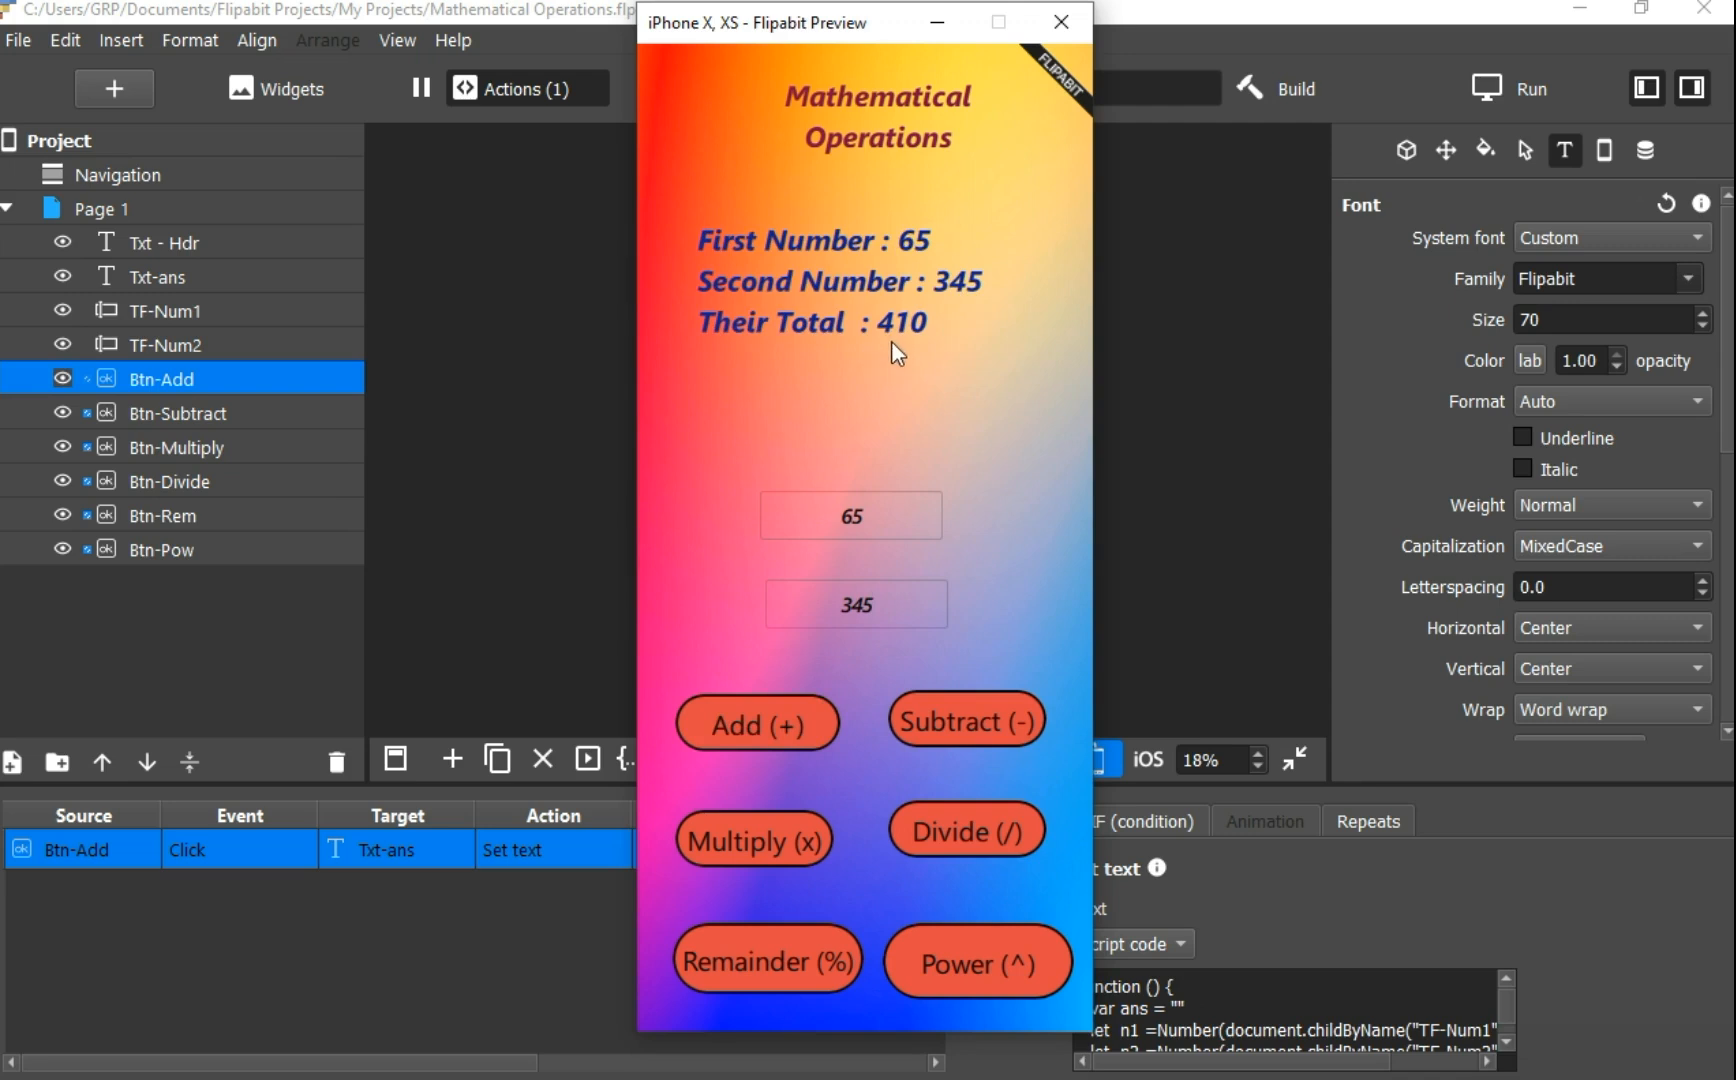
Test addition in the preview again with 82465 as the first number and 56 as the second
{"action": "left_click", "coordinate": [893, 528]}
{"action": "key", "text": "BackSpace"}
{"action": "key", "text": "BackSpace"}
{"action": "type", "text": "82465"}
{"action": "left_click", "coordinate": [889, 610]}
{"action": "type", "text": "56"}
{"action": "left_click", "coordinate": [789, 726]}
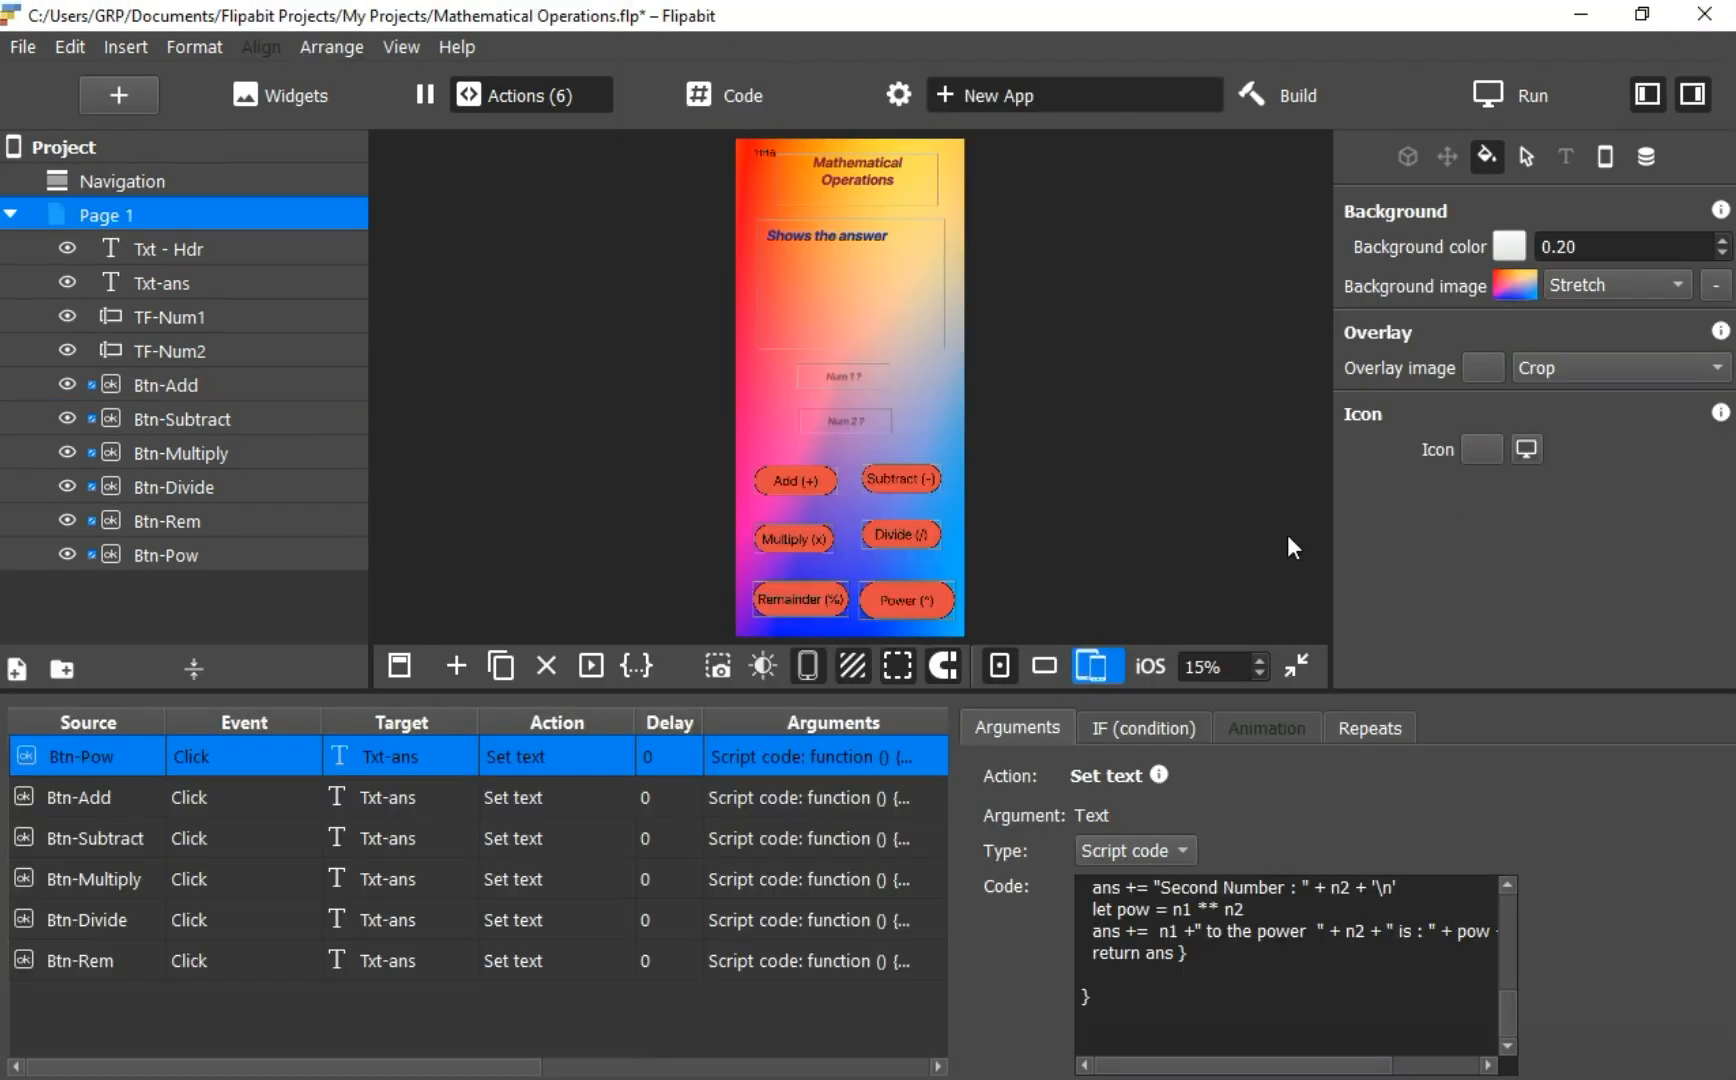
Preview the app with all six button actions and add the numbers 13 and 4
{"action": "left_click", "coordinate": [1530, 94]}
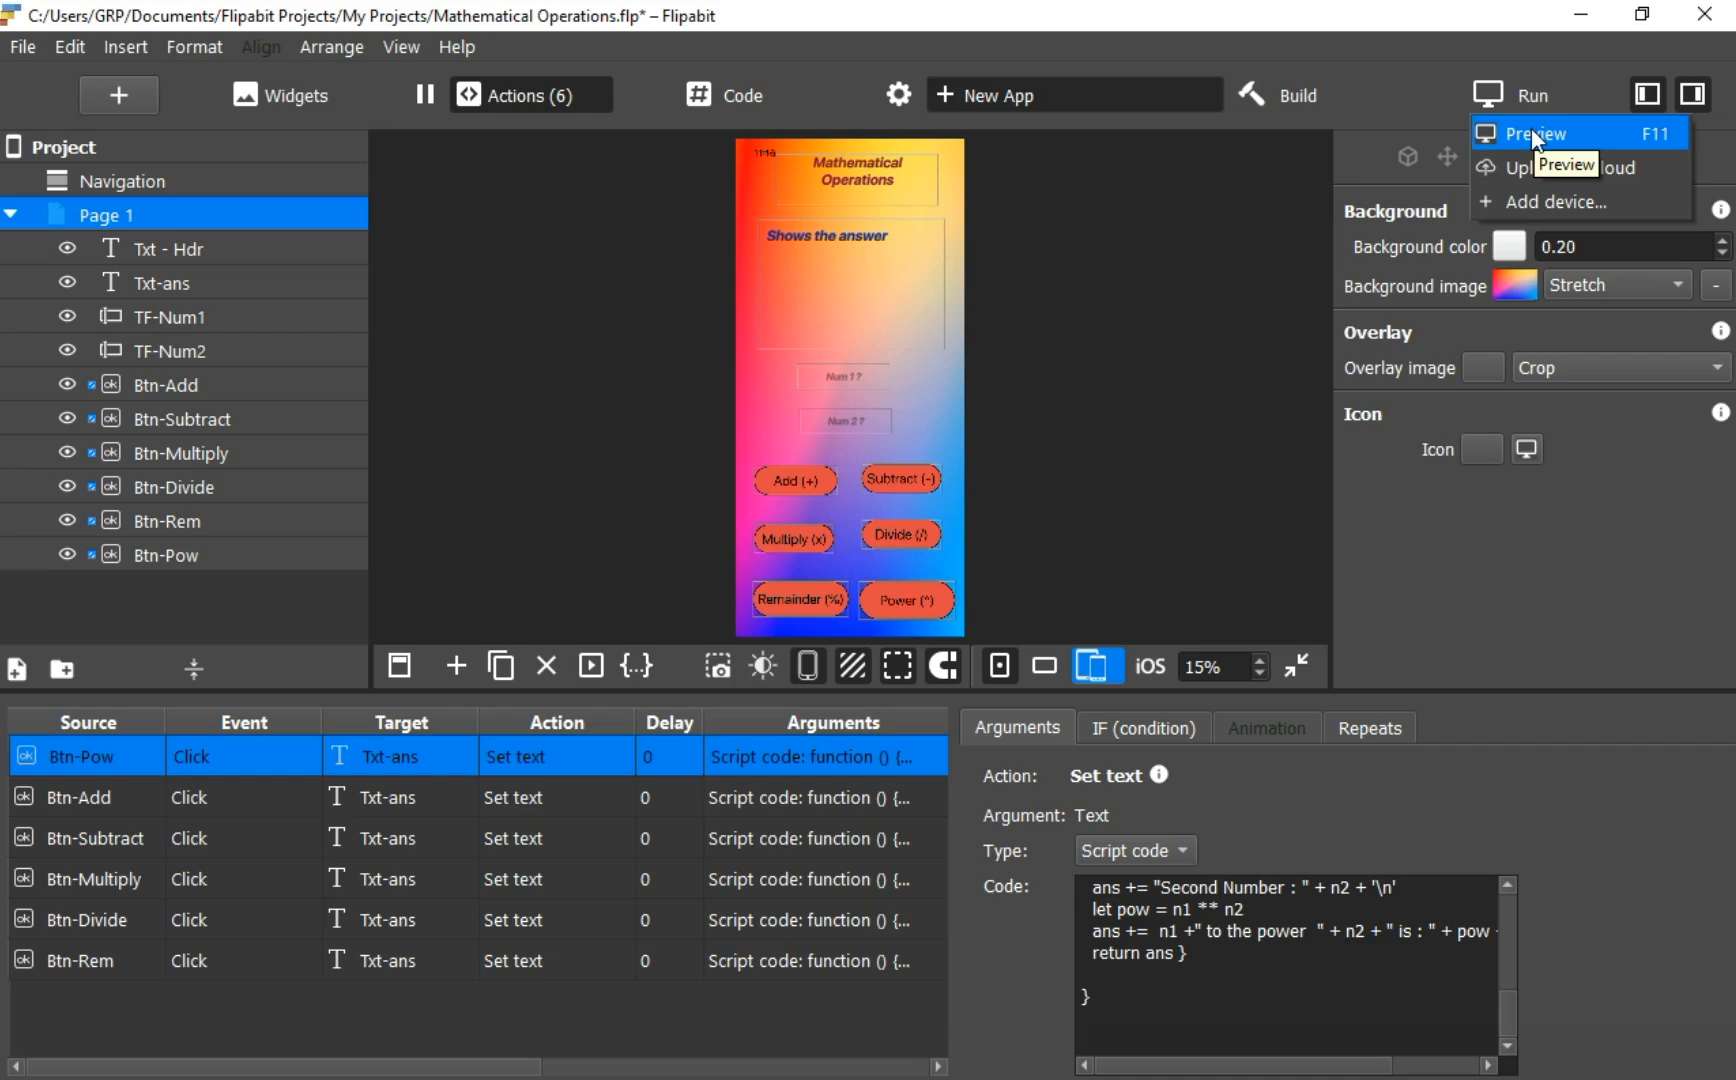
{"action": "left_click", "coordinate": [1533, 131]}
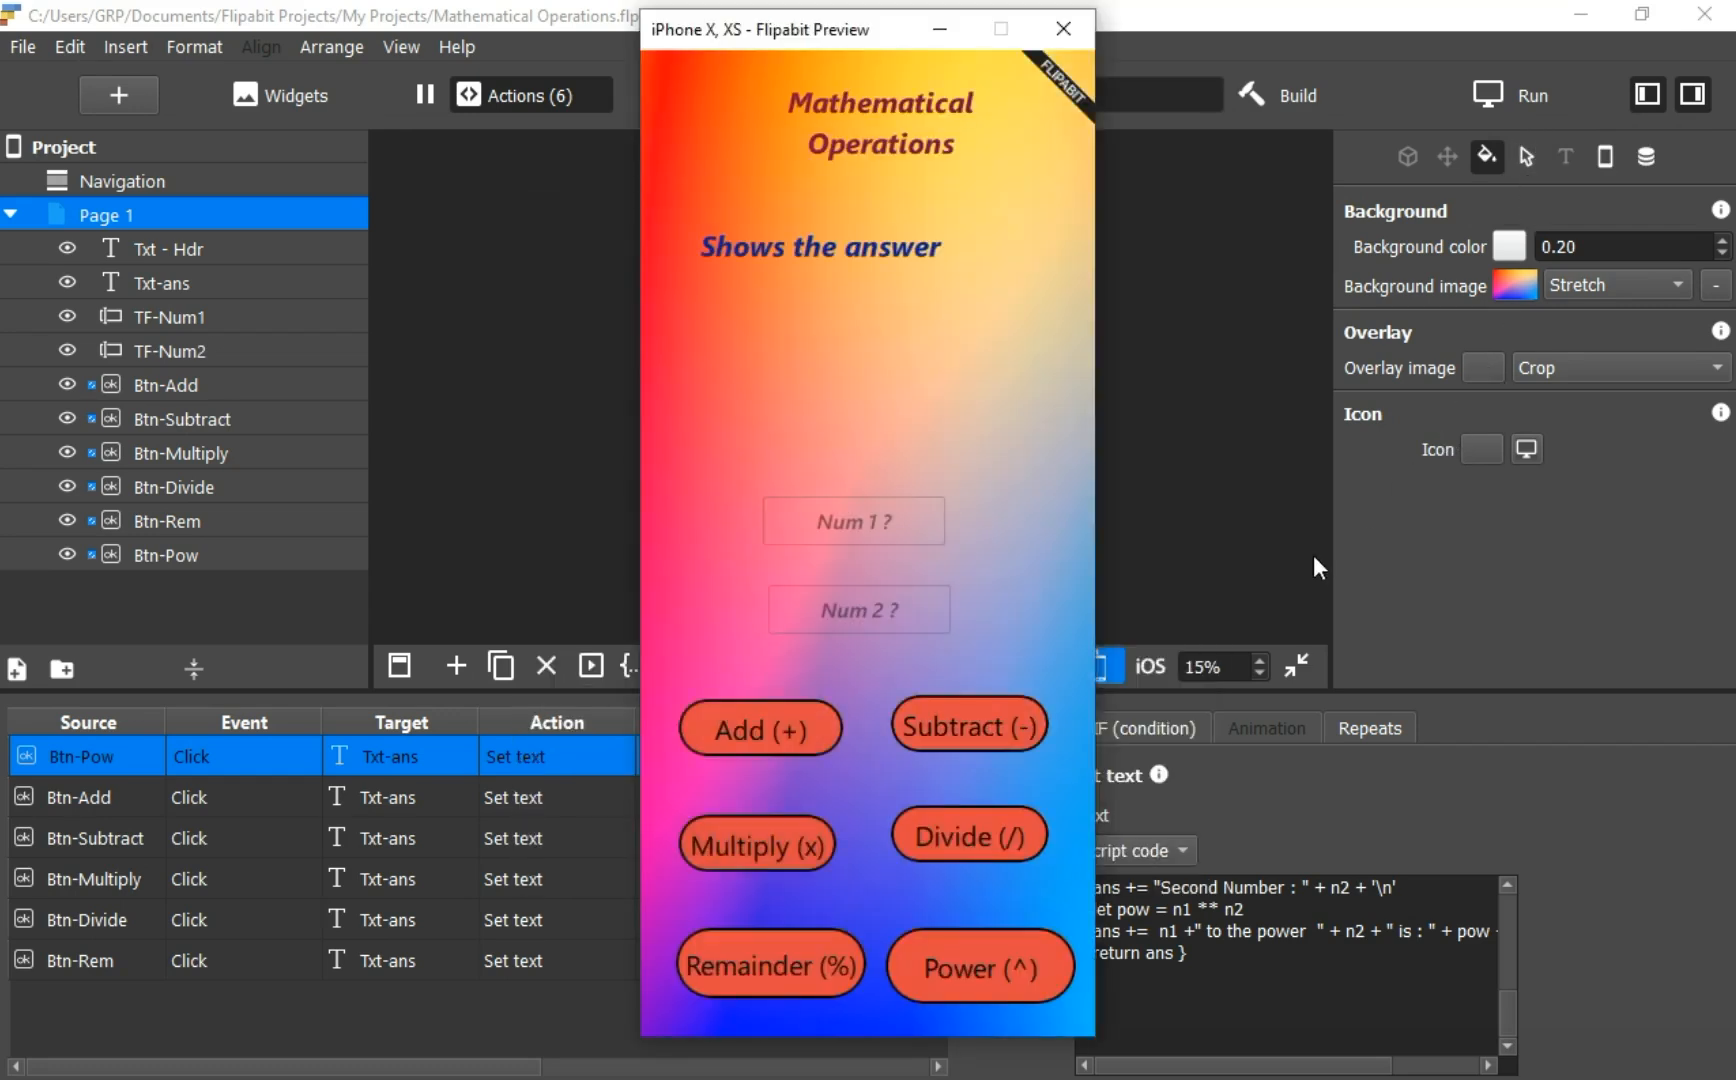
{"action": "left_click", "coordinate": [856, 515]}
{"action": "type", "text": "13"}
{"action": "left_click", "coordinate": [845, 608]}
{"action": "type", "text": "4"}
{"action": "left_click", "coordinate": [760, 726]}
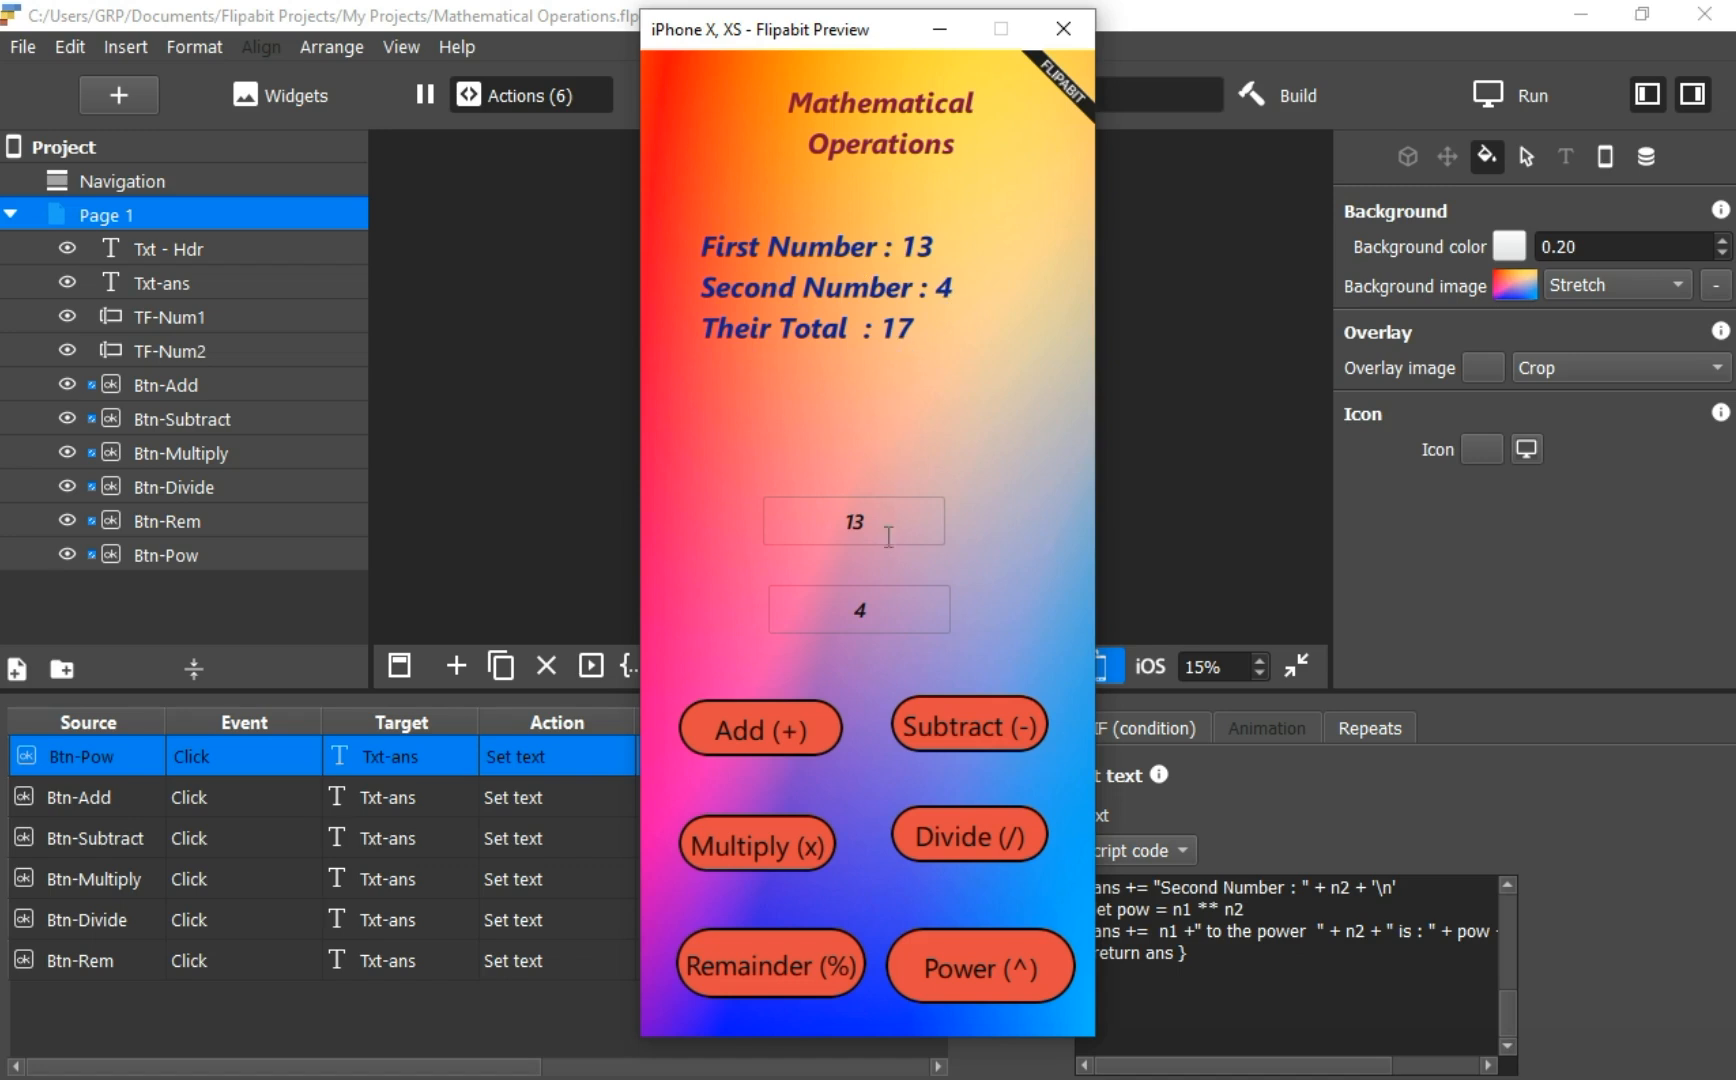
Test the subtract, multiply, divide and remainder buttons in the preview with the same two numbers
{"action": "left_click", "coordinate": [956, 738]}
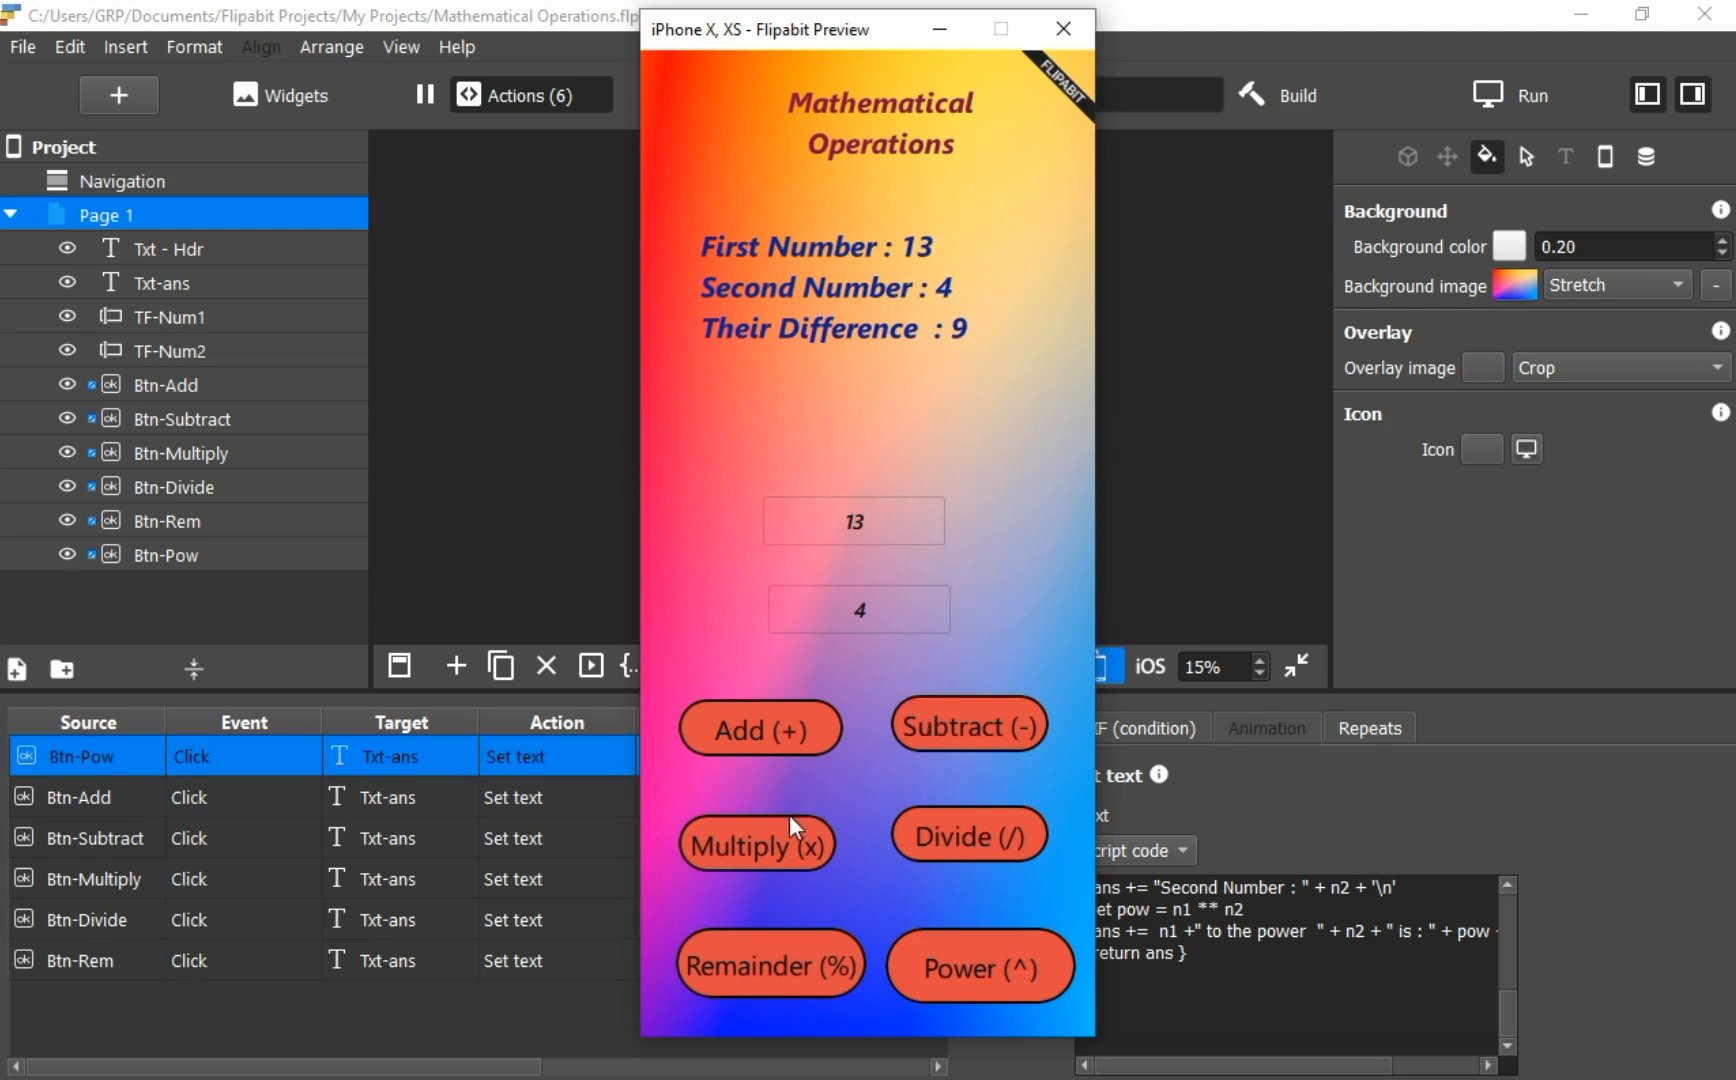
{"action": "left_click", "coordinate": [728, 853]}
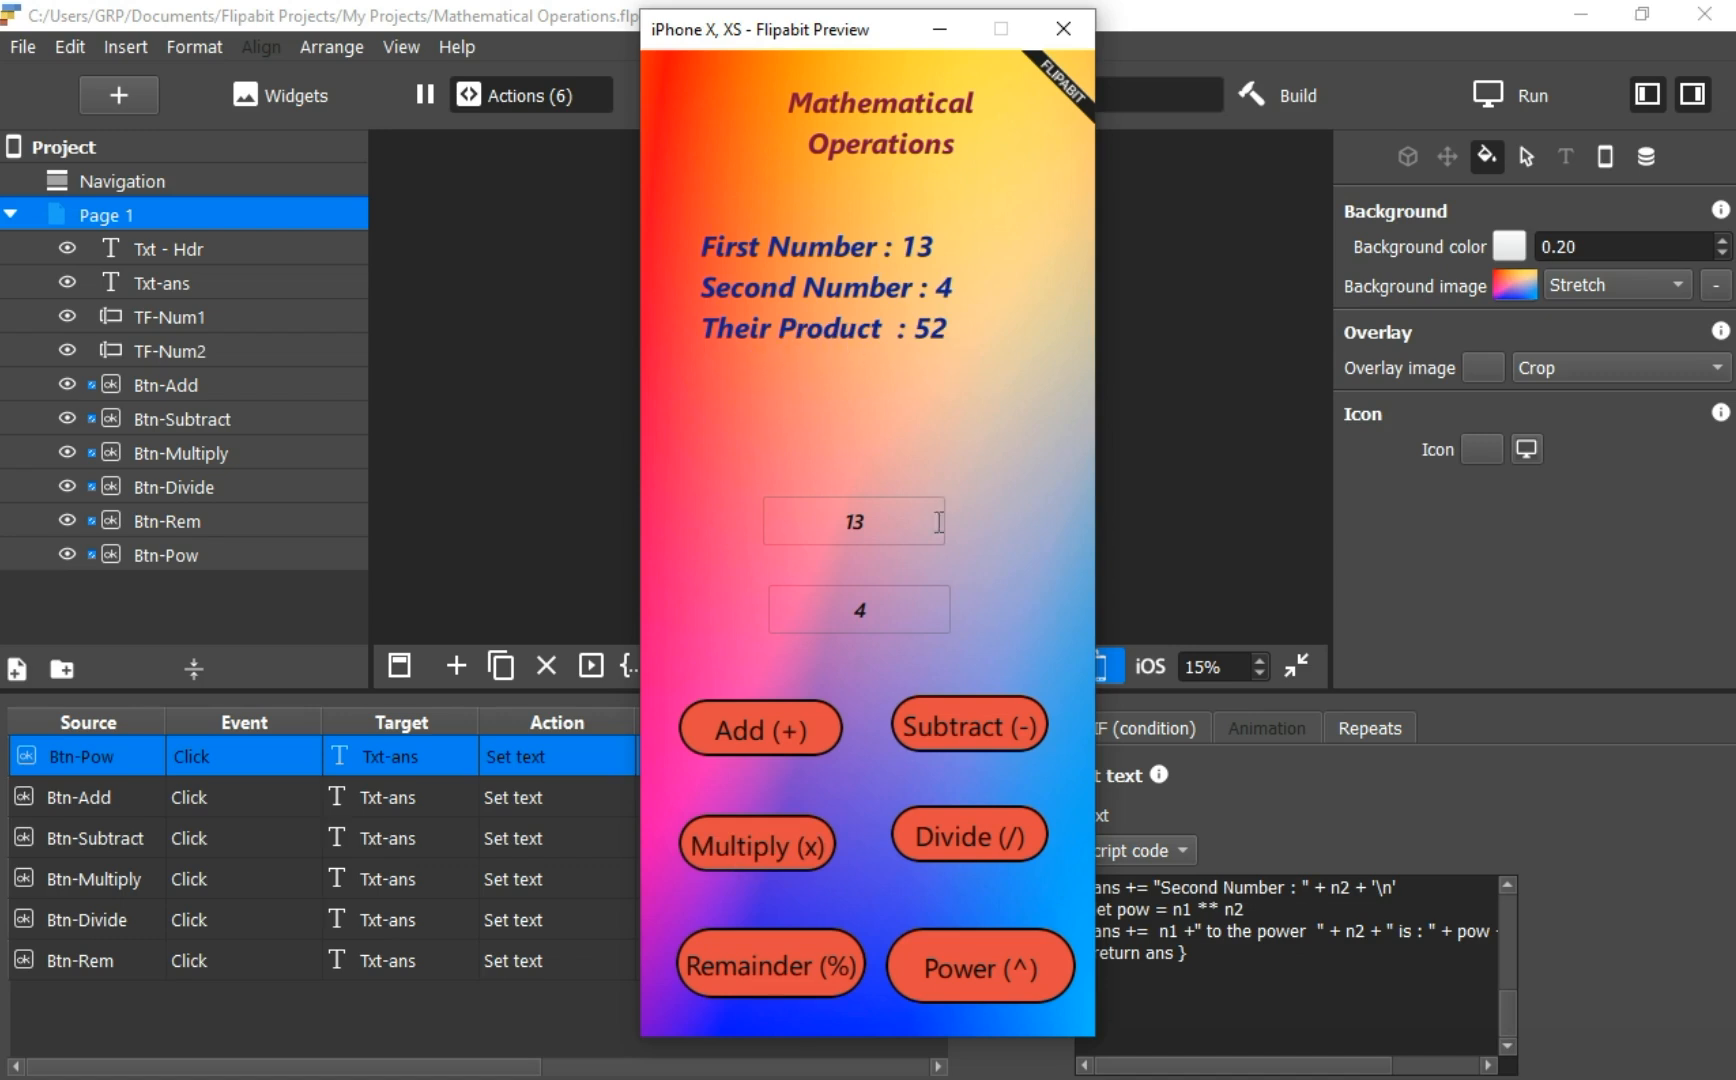
{"action": "left_click", "coordinate": [943, 835]}
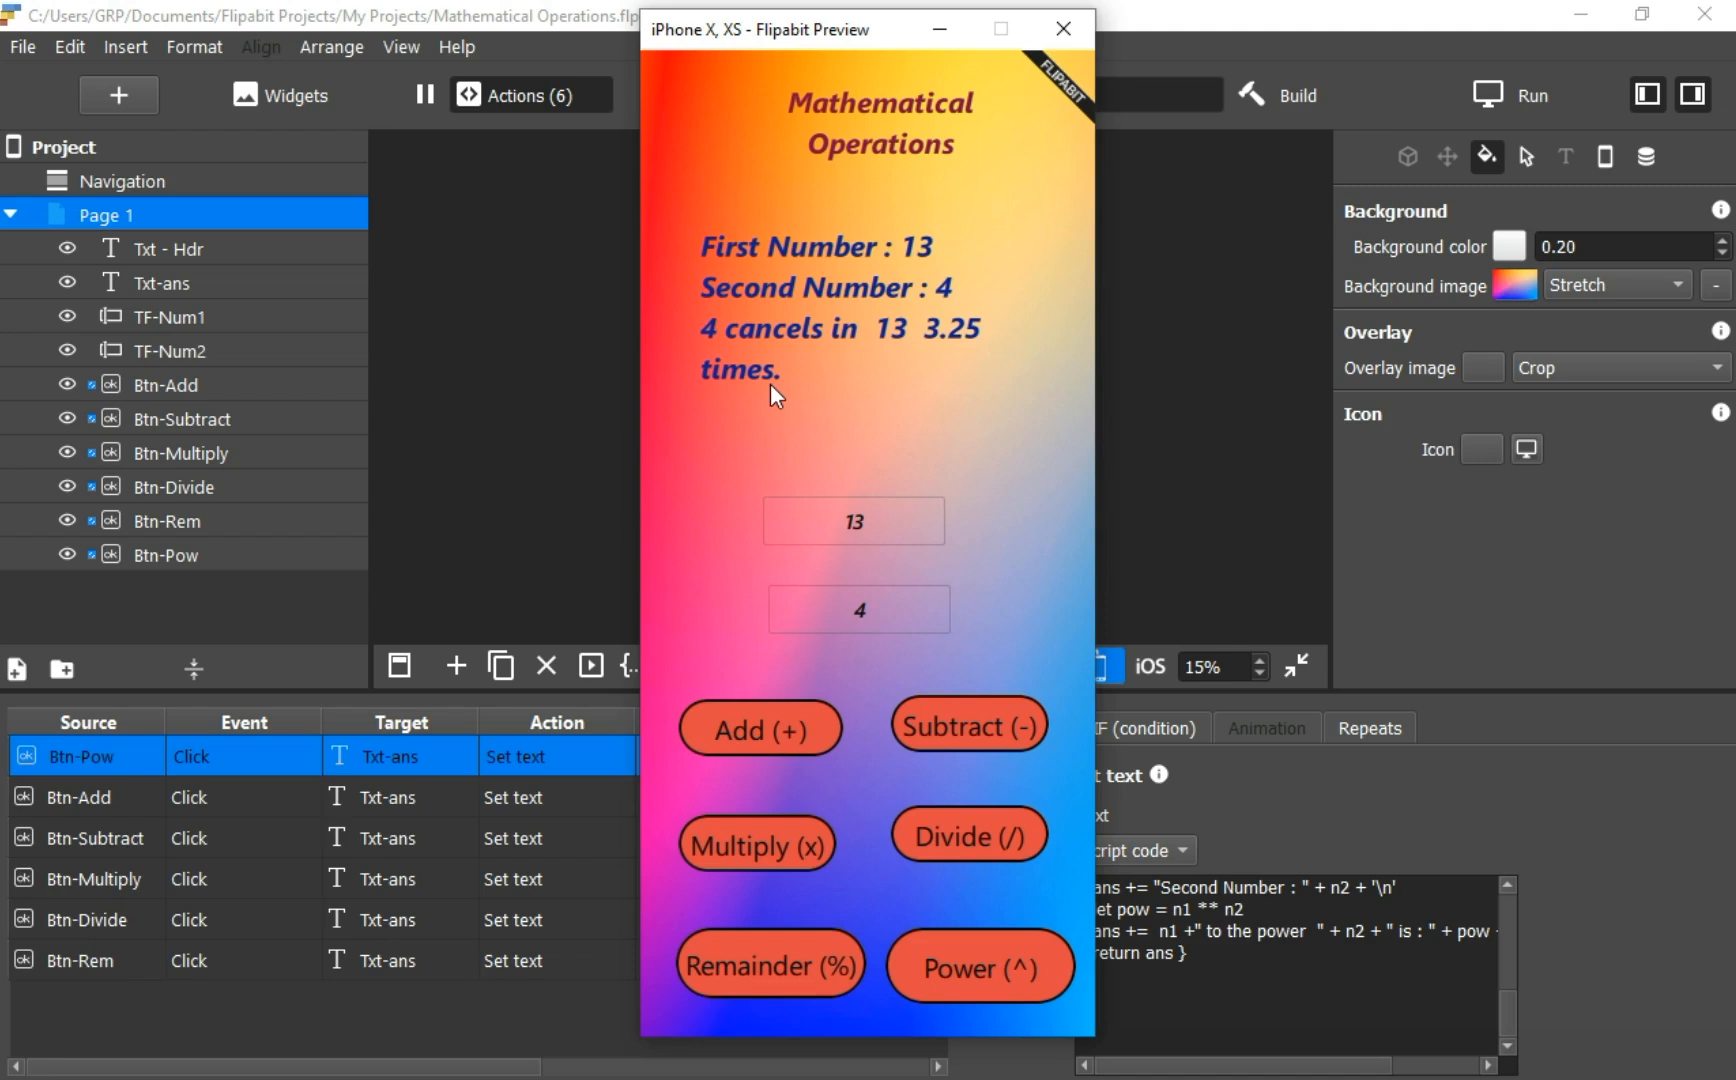
{"action": "left_click", "coordinate": [788, 959]}
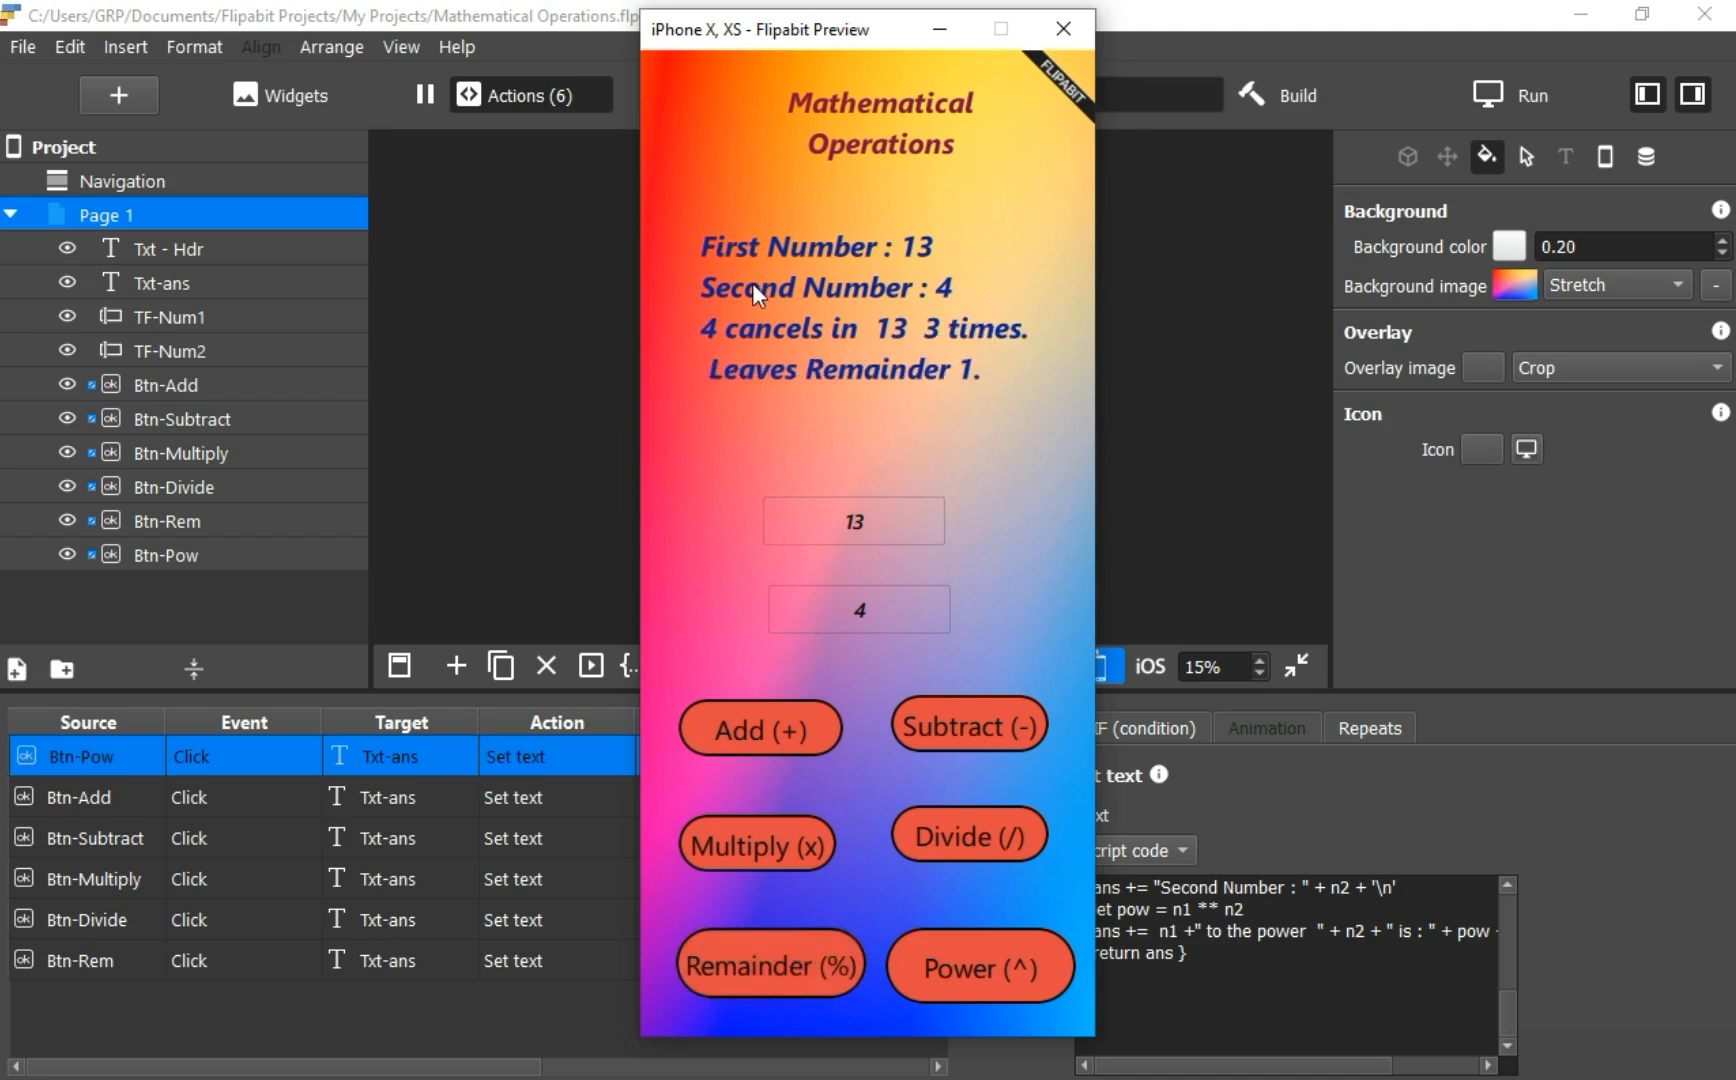